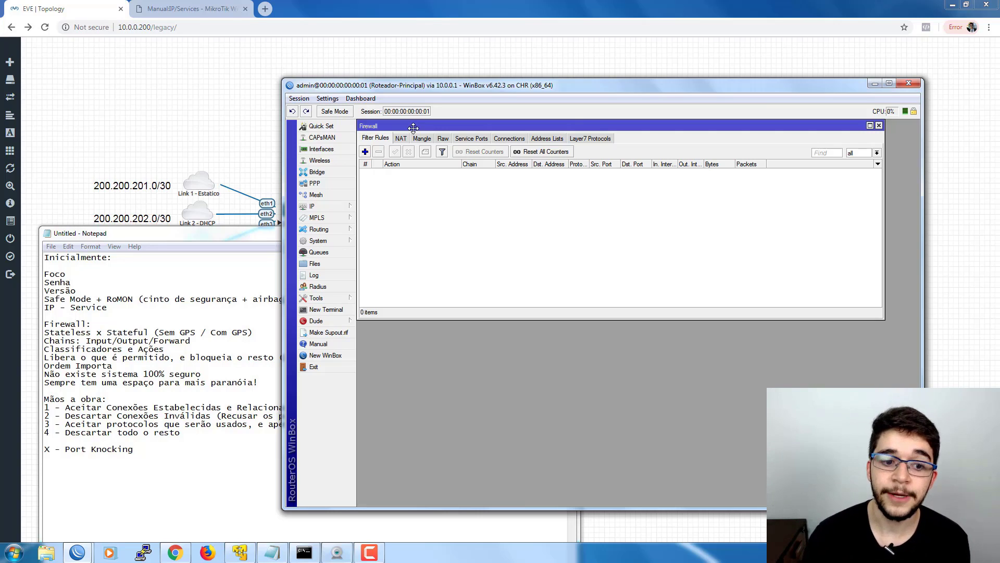
# Switch to the Notepad notes and review the general firewall concepts above the hands-on list
pyautogui.click(124, 398)
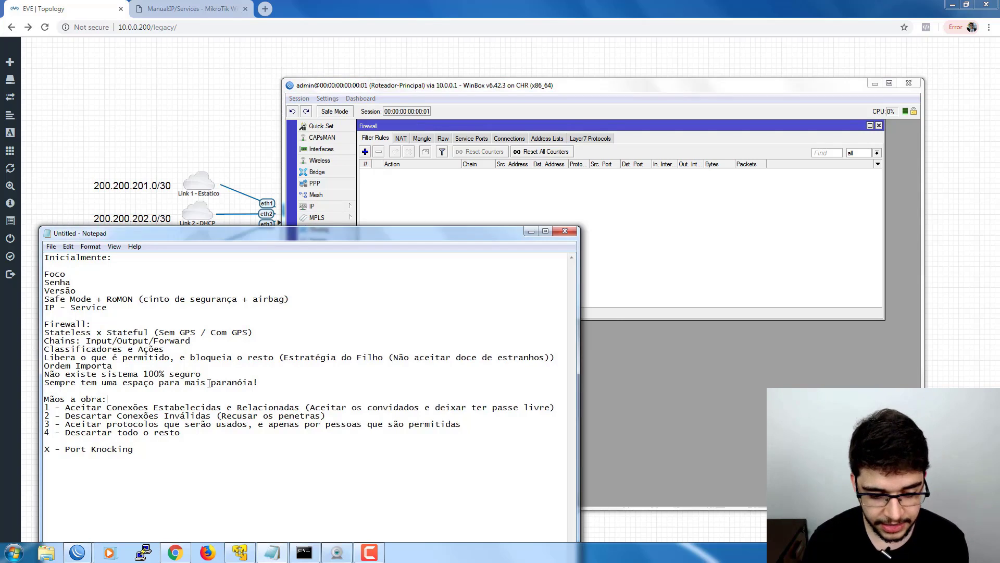
pyautogui.click(270, 383)
pyautogui.hotkey('shift', 'Up')
pyautogui.hotkey('shift', 'Up')
pyautogui.hotkey('shift', 'Up')
pyautogui.hotkey('shift', 'Up')
pyautogui.hotkey('shift', 'Up')
pyautogui.hotkey('shift', 'Up')
pyautogui.hotkey('shift', 'Up')
pyautogui.hotkey('shift', 'Up')
pyautogui.hotkey('shift', 'Up')
pyautogui.hotkey('shift', 'Up')
pyautogui.hotkey('shift', 'Up')
pyautogui.hotkey('shift', 'Up')
pyautogui.hotkey('shift', 'Up')
pyautogui.hotkey('shift', 'Home')
pyautogui.click(287, 384)
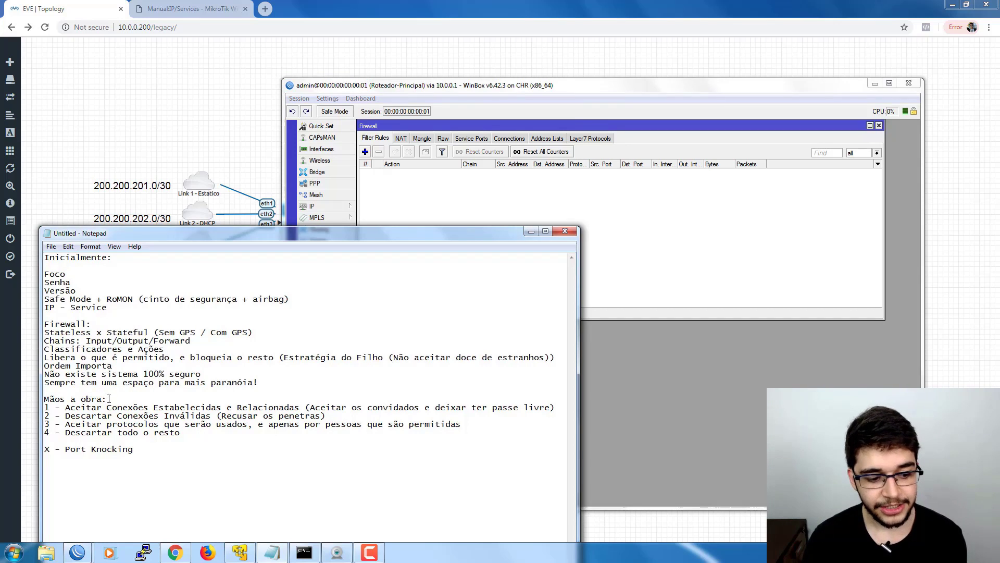
# Review the hands-on list in the notes, highlighting Port Knocking and rule 1 on established and related connections
pyautogui.moveTo(45, 397); pyautogui.dragTo(357, 453)
pyautogui.click(356, 453)
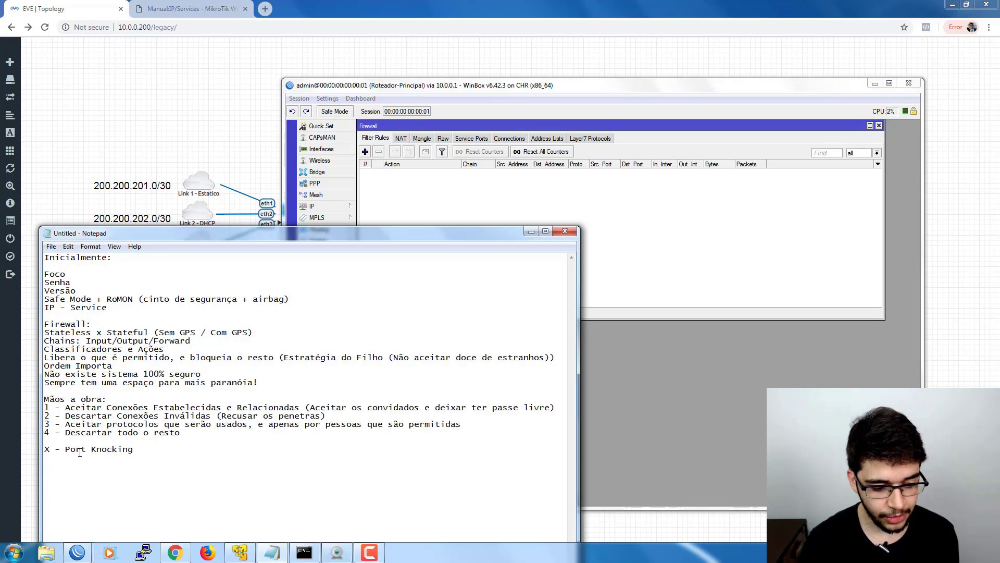
pyautogui.moveTo(44, 449); pyautogui.dragTo(166, 450)
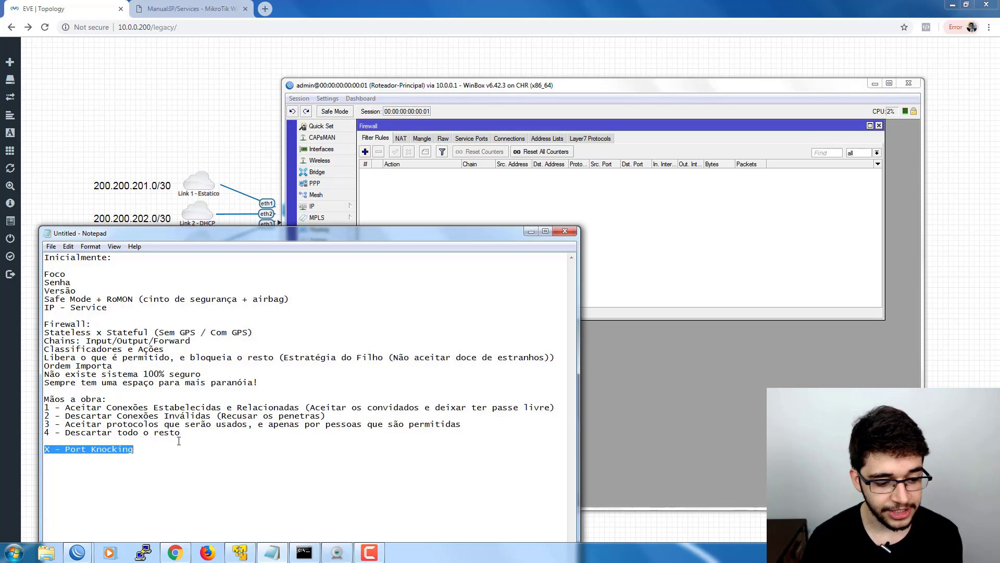
pyautogui.click(72, 409)
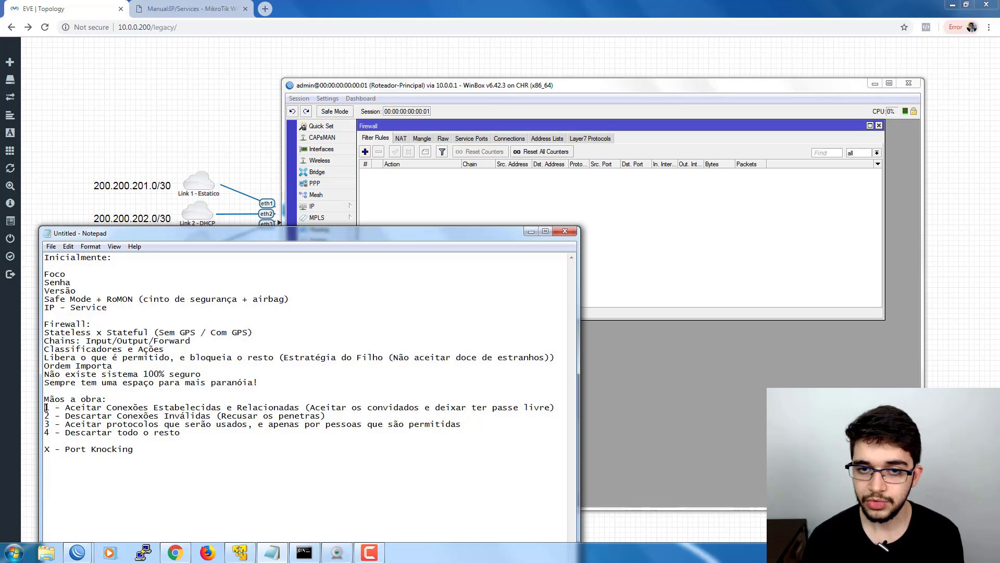
pyautogui.moveTo(46, 407); pyautogui.dragTo(300, 409)
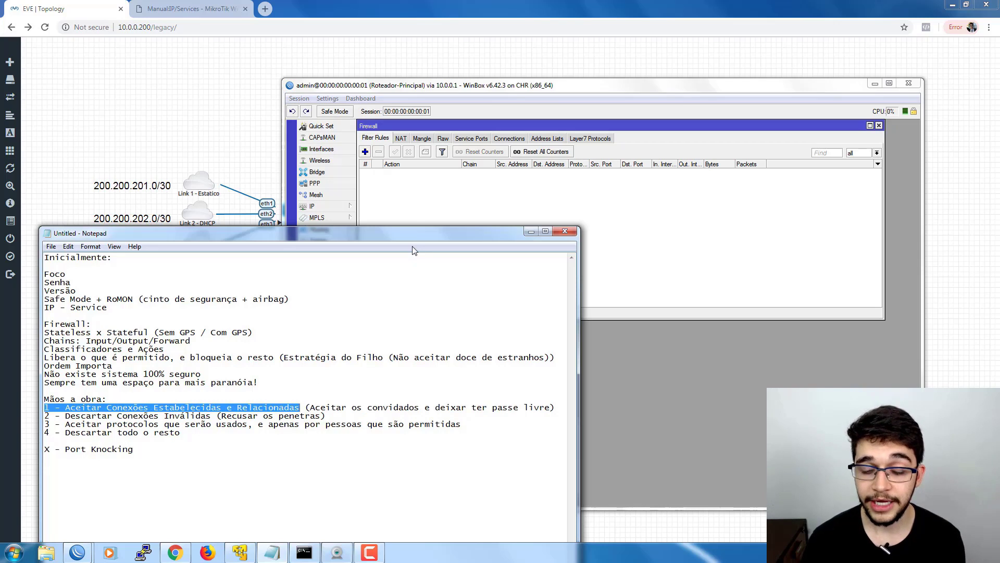
# Switch to WinBox, start a new firewall filter rule and show its chain options
pyautogui.click(406, 198)
pyautogui.click(312, 206)
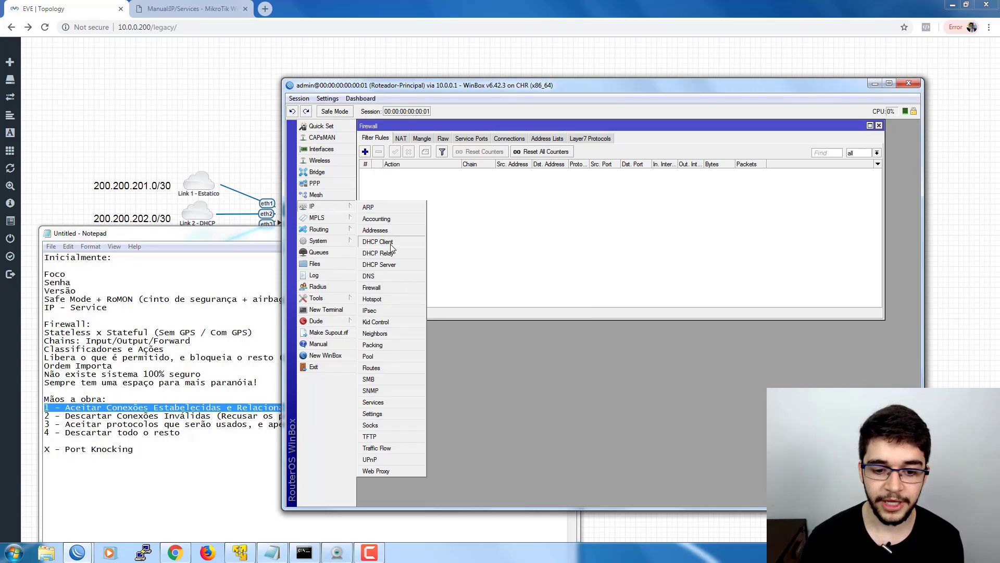
pyautogui.click(383, 288)
pyautogui.click(364, 152)
pyautogui.moveTo(522, 126); pyautogui.dragTo(515, 125)
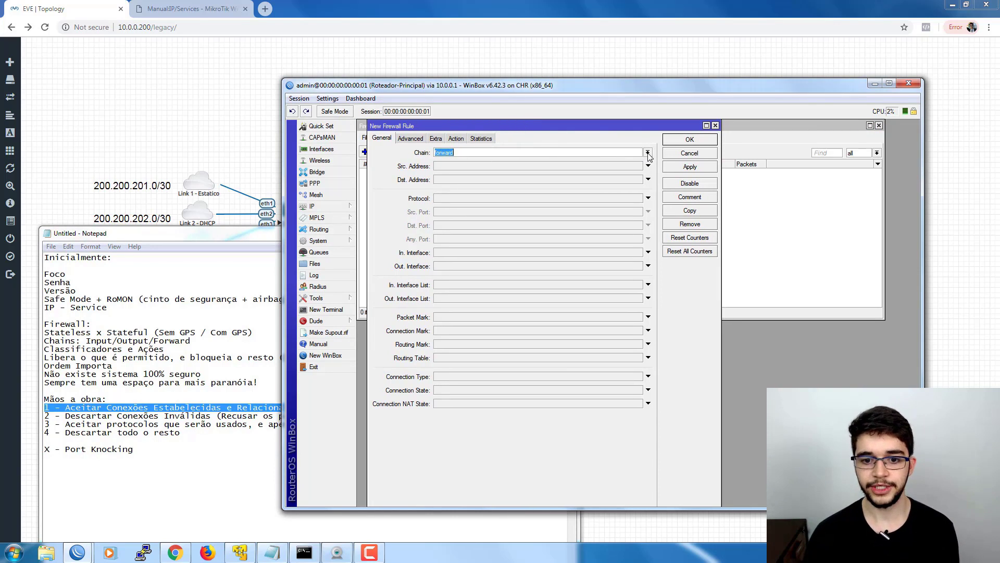
pyautogui.click(648, 153)
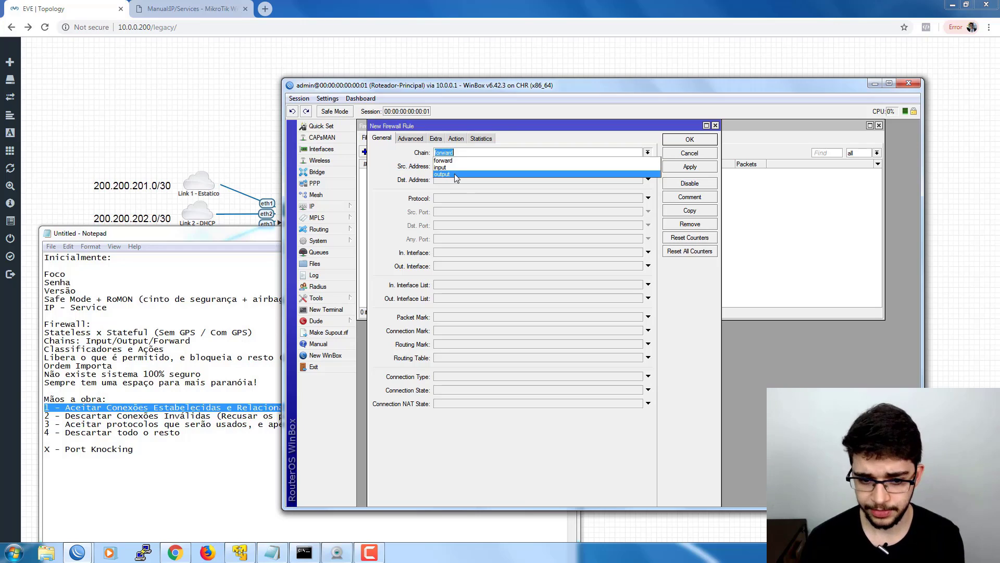
# Open the router's IP address list and compare it with the new rule's chain options
pyautogui.click(339, 207)
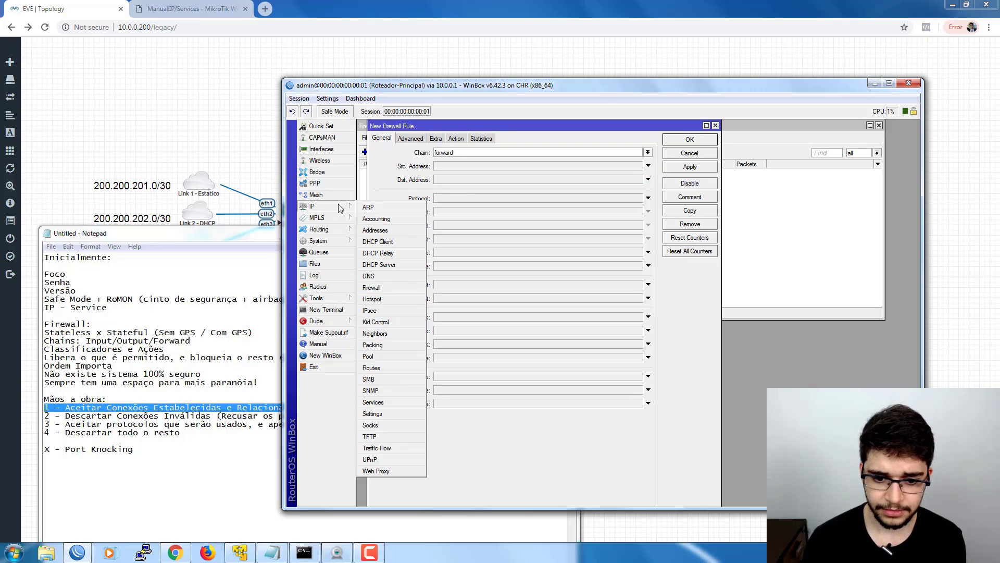
pyautogui.click(376, 231)
pyautogui.moveTo(573, 234); pyautogui.dragTo(391, 215)
pyautogui.moveTo(542, 291); pyautogui.dragTo(635, 289)
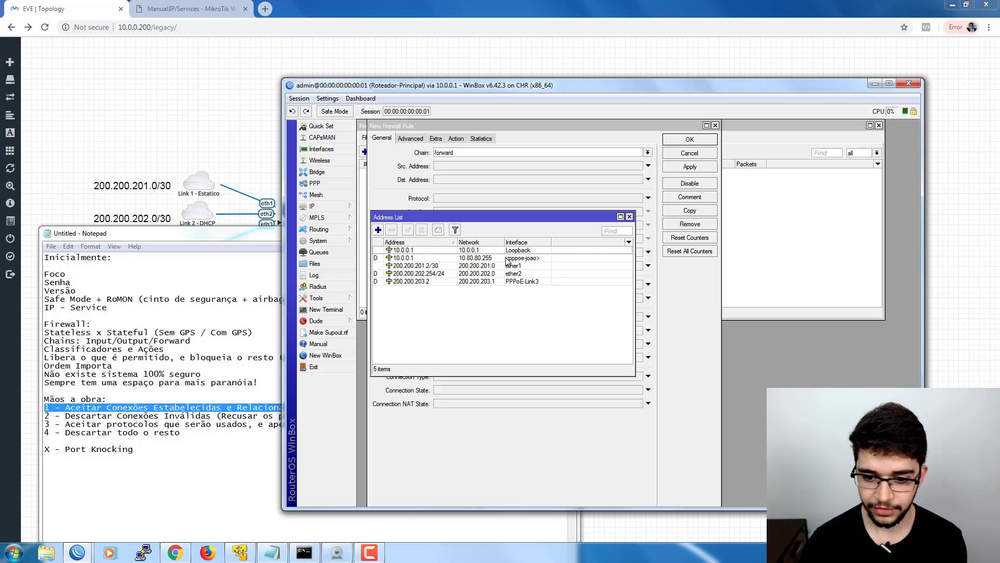
pyautogui.moveTo(477, 216); pyautogui.dragTo(623, 235)
pyautogui.click(648, 153)
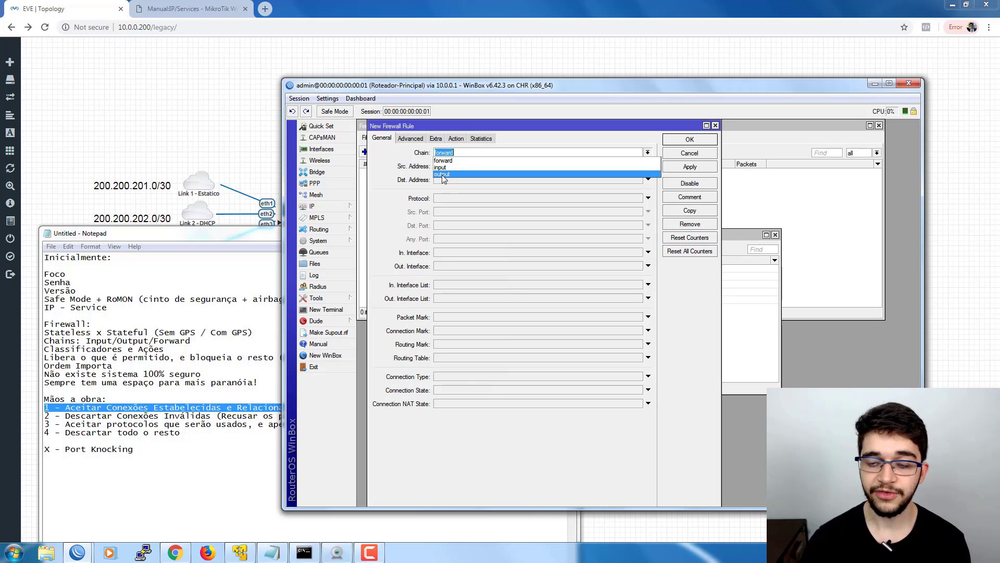
# Go through the router's own IP addresses one by one, from the Loopback entry to PPPoE-Link3
pyautogui.moveTo(738, 236); pyautogui.dragTo(594, 250)
pyautogui.moveTo(456, 303)
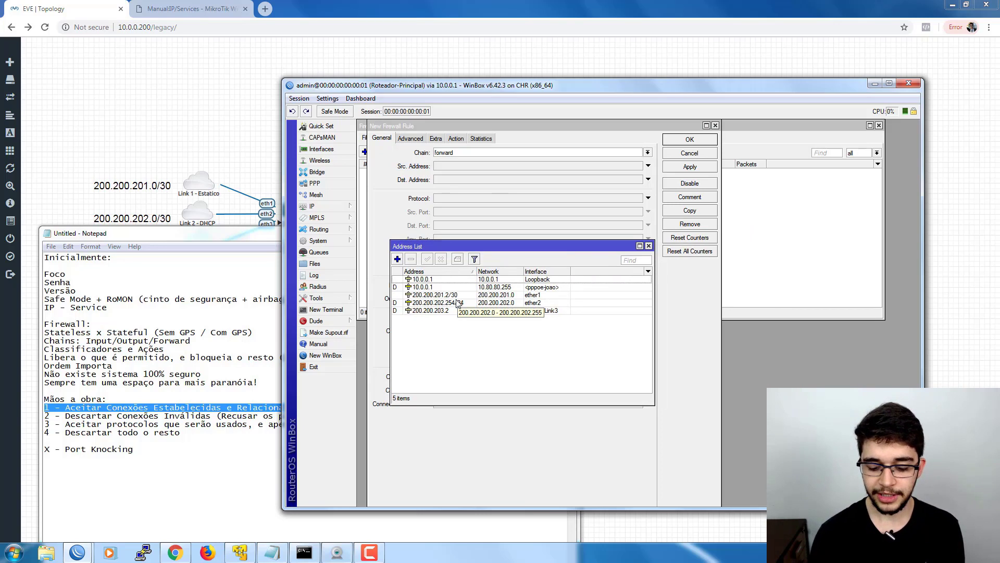
pyautogui.click(435, 279)
pyautogui.click(435, 286)
pyautogui.click(438, 295)
pyautogui.press('Down')
pyautogui.press('Down')
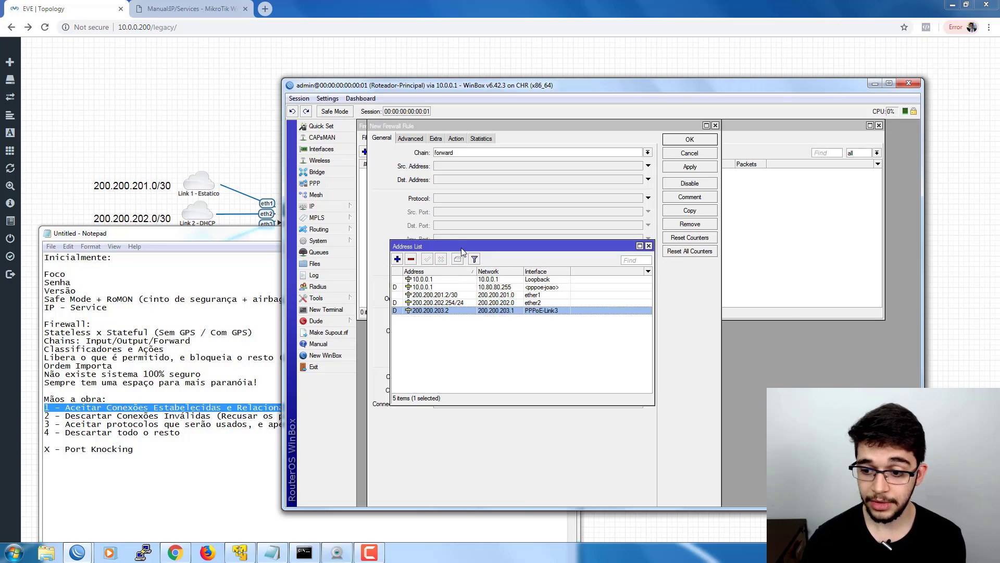
pyautogui.moveTo(463, 247); pyautogui.dragTo(599, 280)
# Compare the chain options with the address list and set the new rule's chain to input
pyautogui.click(648, 152)
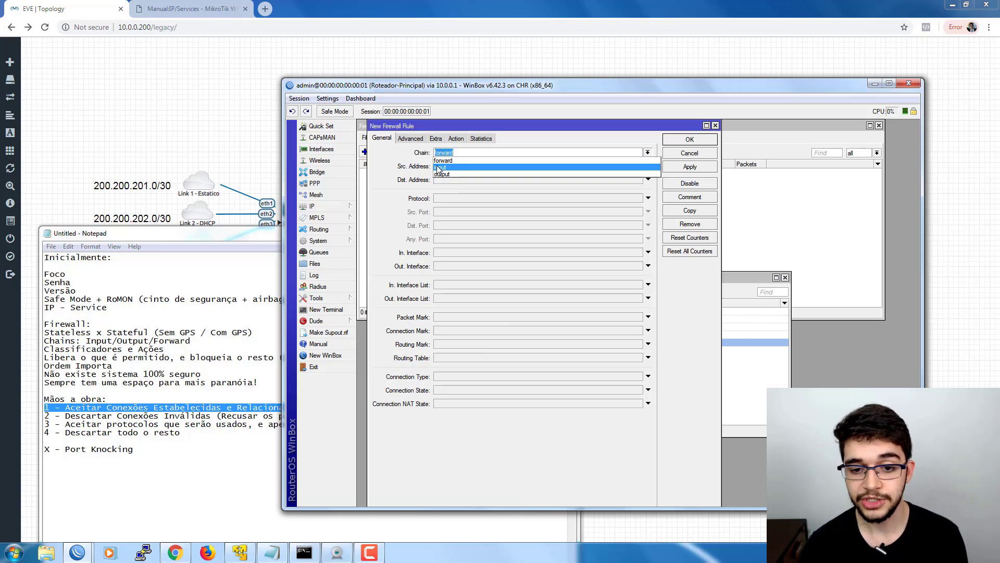
pyautogui.click(415, 157)
pyautogui.click(648, 156)
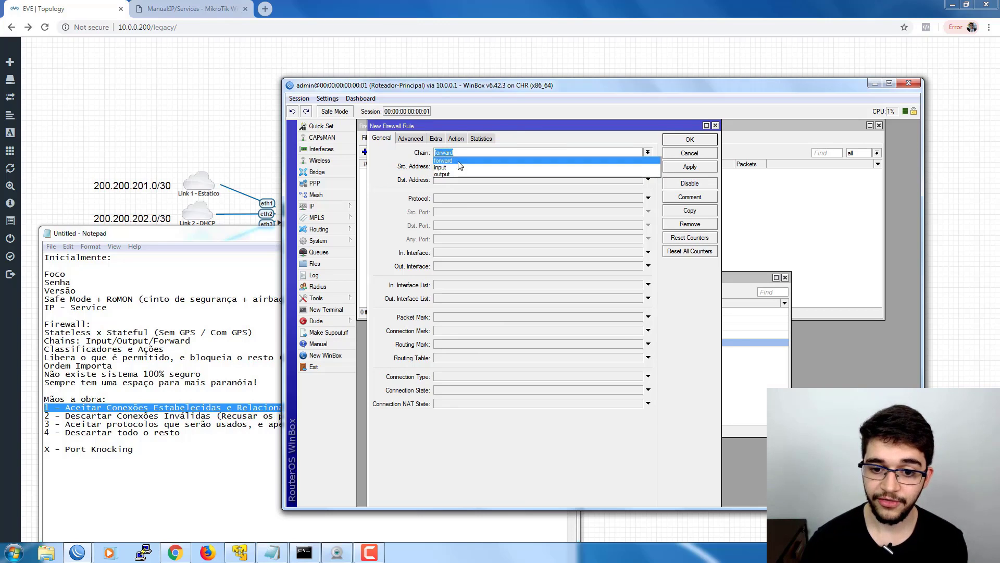
pyautogui.click(730, 277)
pyautogui.moveTo(731, 278); pyautogui.dragTo(641, 267)
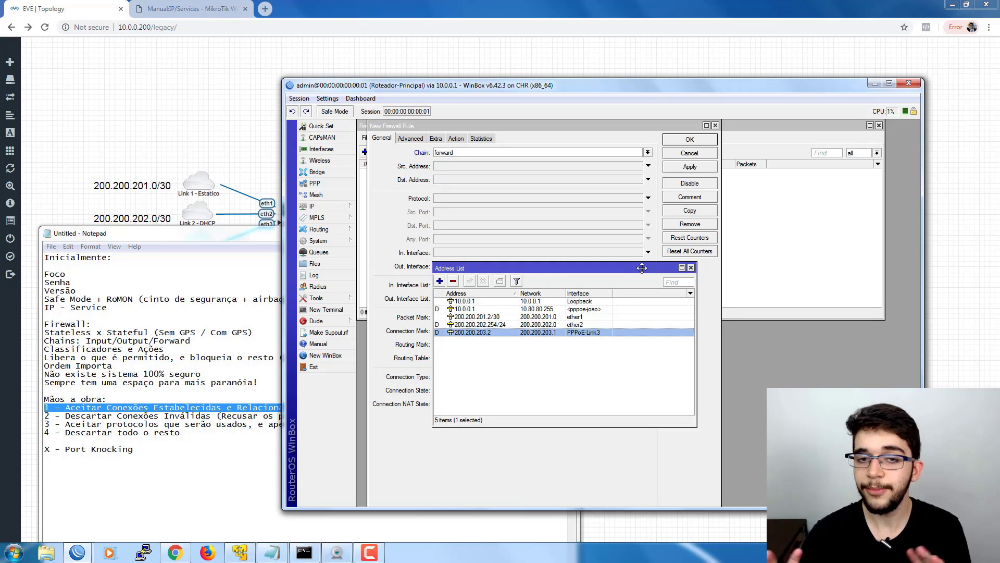
pyautogui.moveTo(642, 268); pyautogui.dragTo(691, 302)
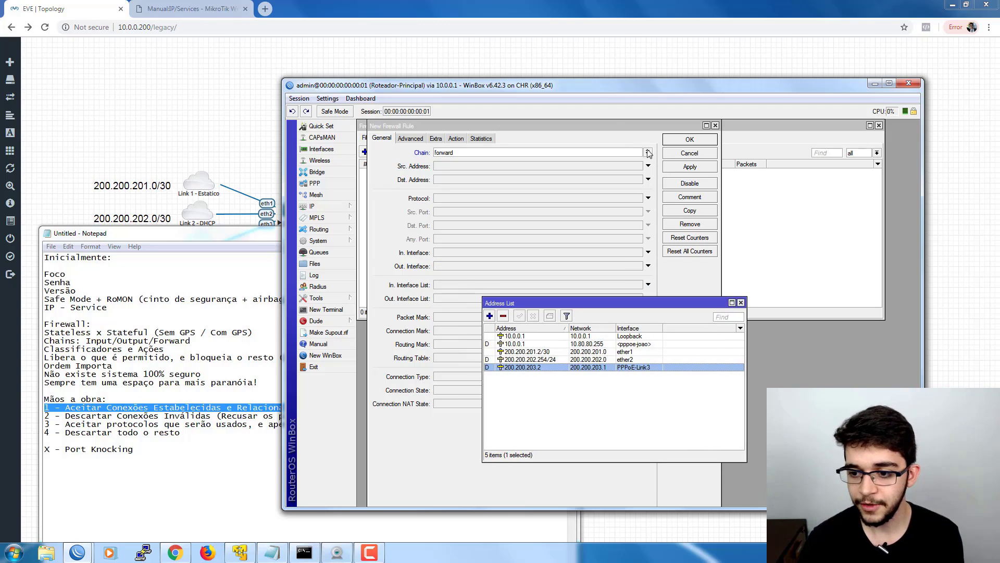
pyautogui.click(648, 152)
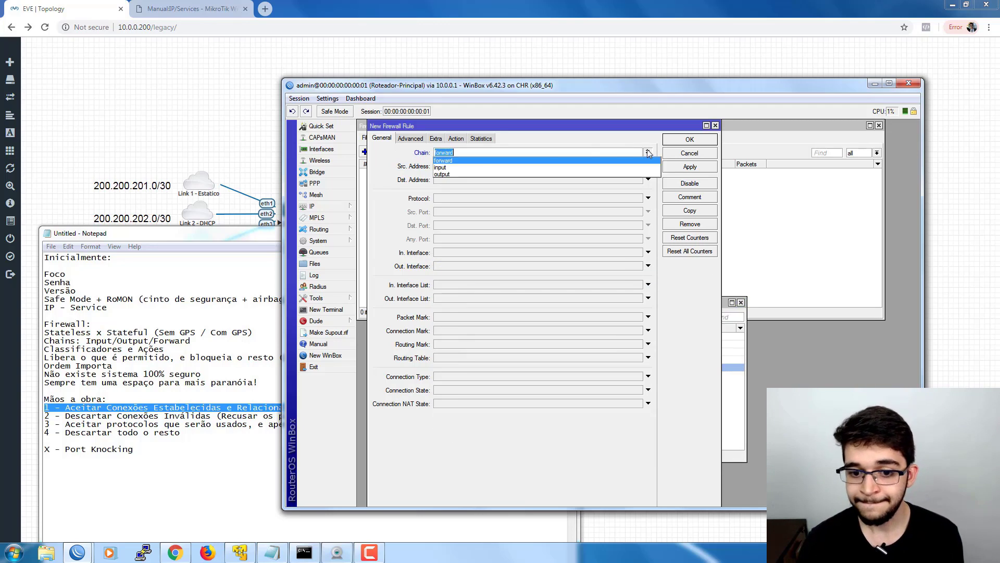
pyautogui.click(448, 168)
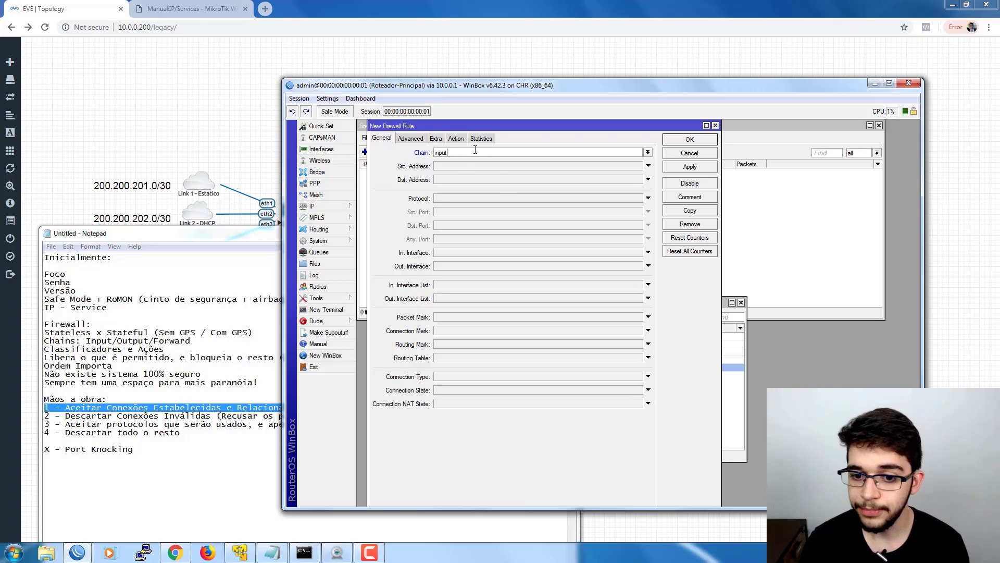
# Match the established and related connection states in the input rule, keep the action accept, and save the rule
pyautogui.moveTo(280, 79); pyautogui.dragTo(256, 19)
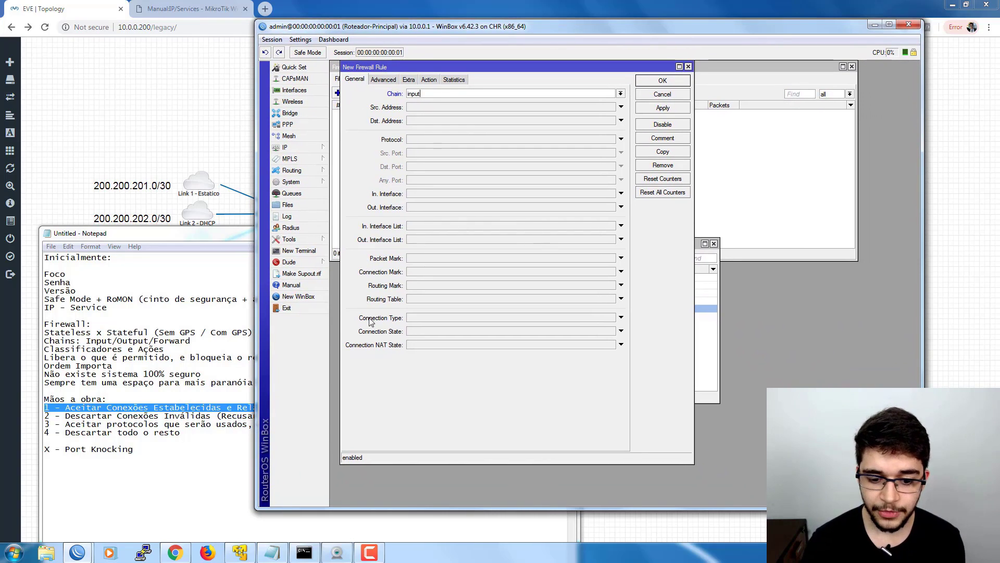
pyautogui.click(410, 330)
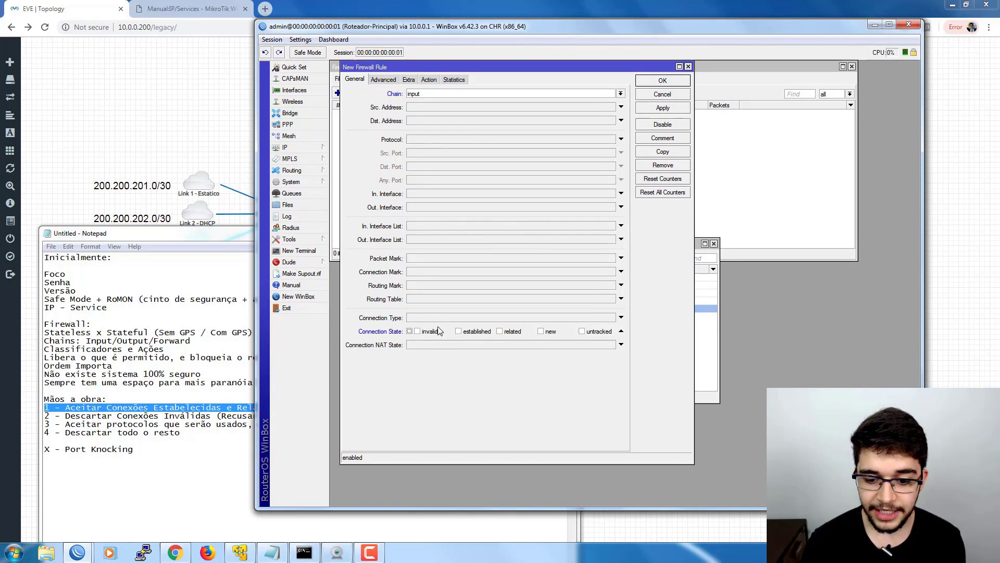
pyautogui.click(461, 332)
pyautogui.click(501, 332)
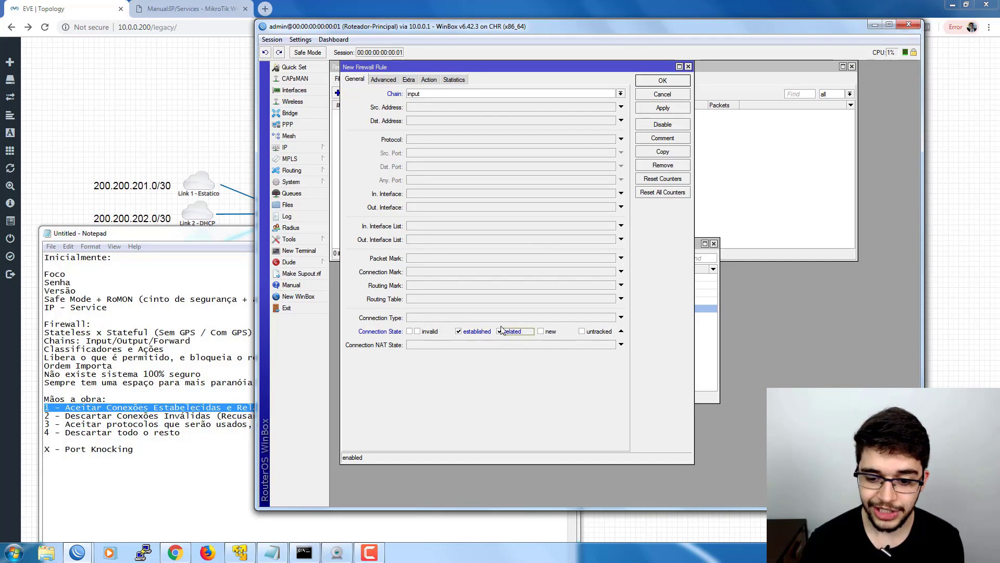
pyautogui.click(430, 80)
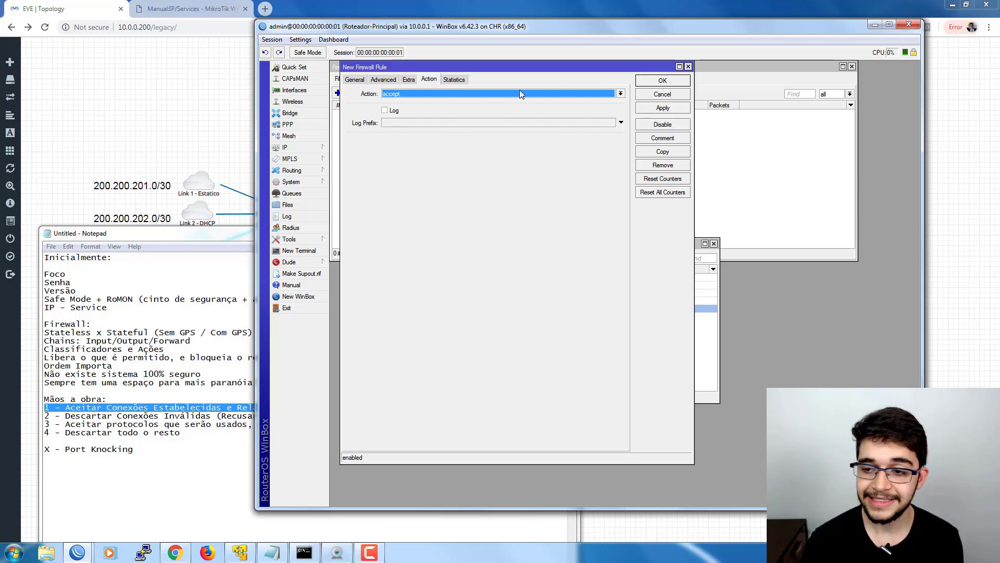
pyautogui.click(662, 80)
pyautogui.click(381, 116)
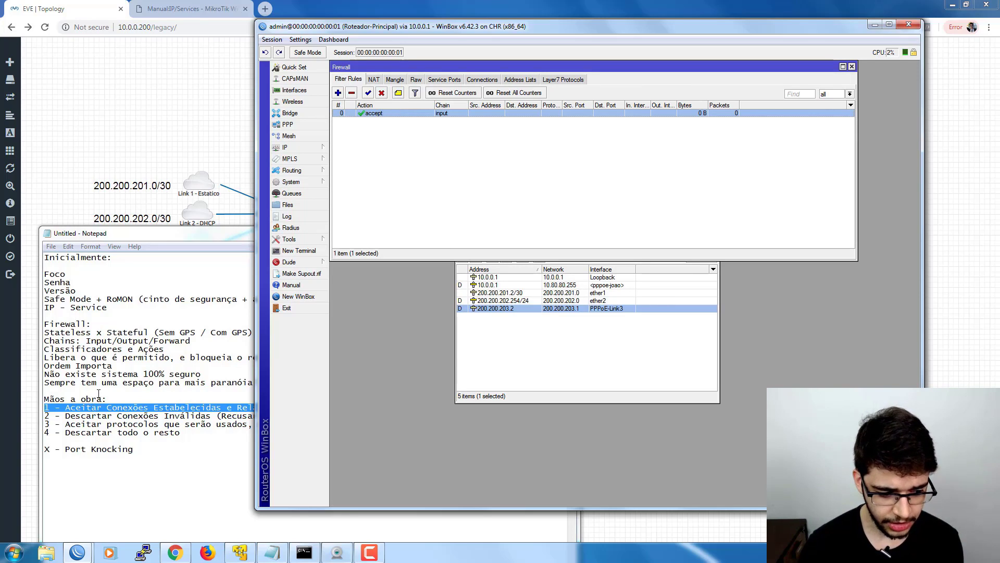
# Add the line "Comentar Todas as Regras" to the Notepad notes above "Mãos a obra:", followed by a blank line
pyautogui.click(97, 392)
pyautogui.write('Co')
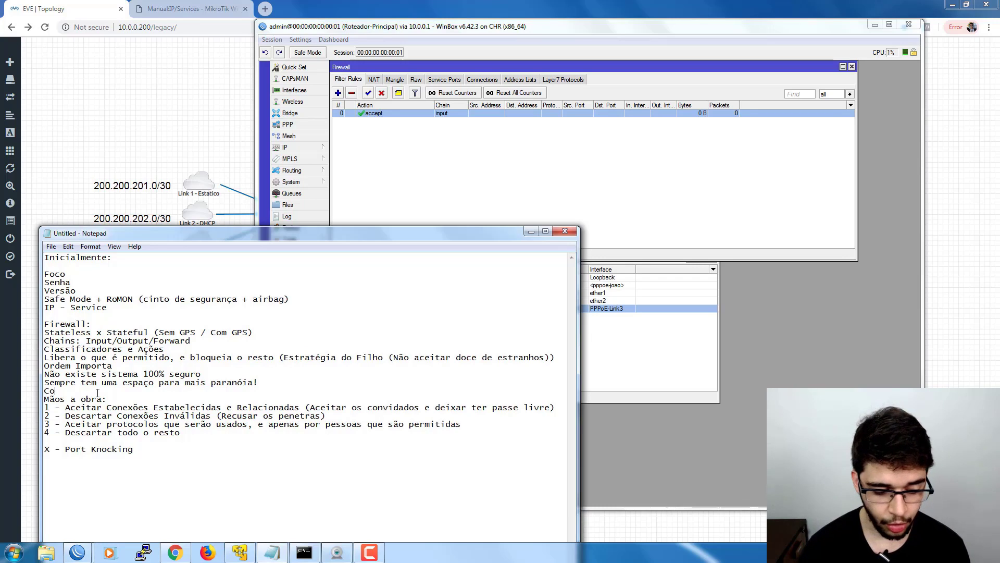
pyautogui.write('mentar Todas as ')
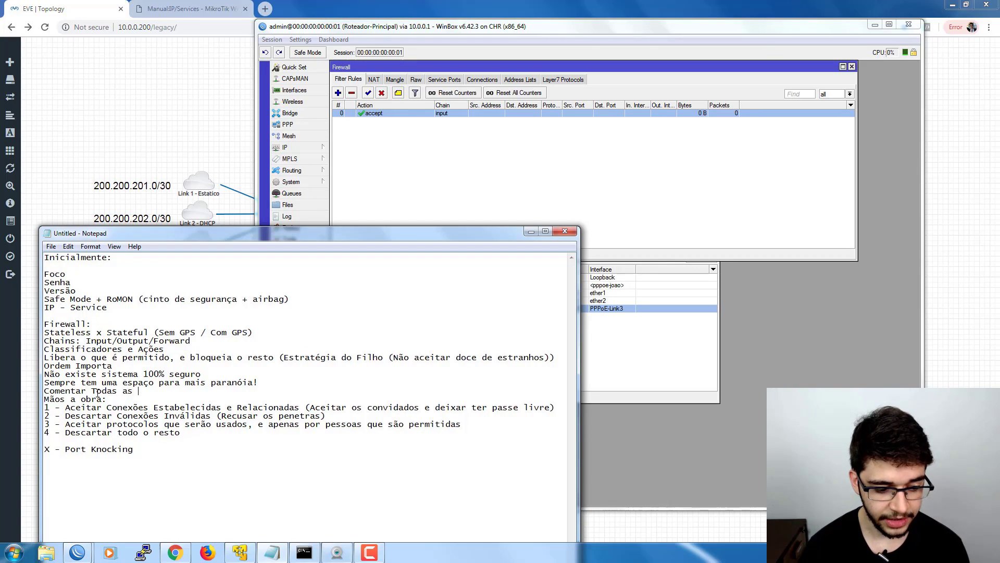
pyautogui.write('Regras')
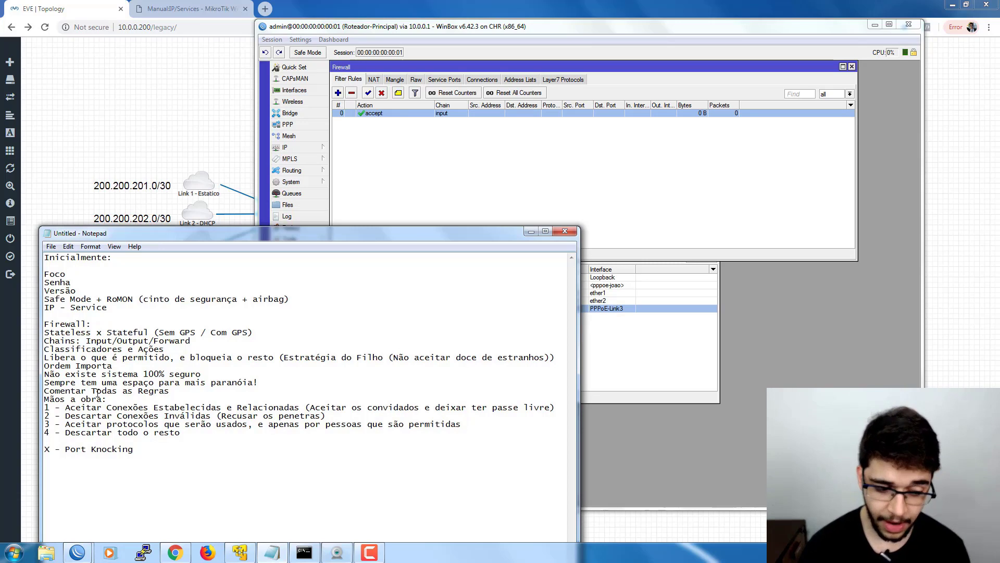
pyautogui.press('Return')
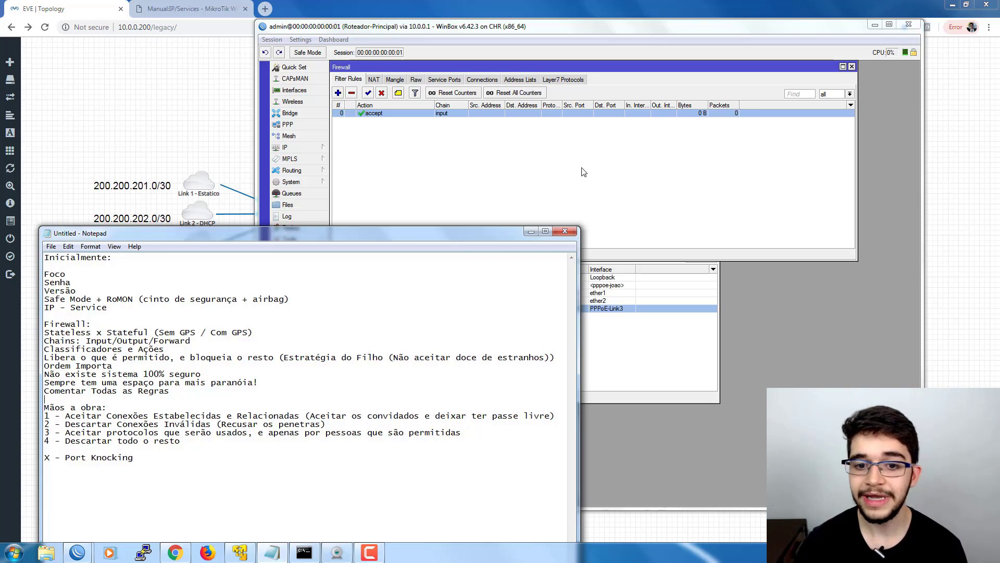
# Return to WinBox and add the comment "Aceita Conexoes Estabelecidas e Relacionadas" to the input accept rule
pyautogui.click(481, 156)
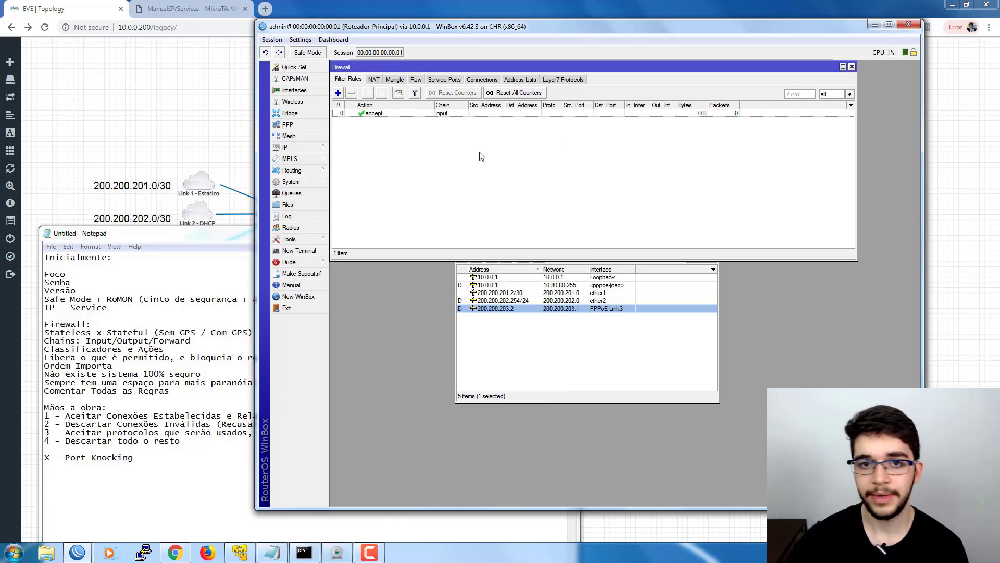
pyautogui.click(374, 113)
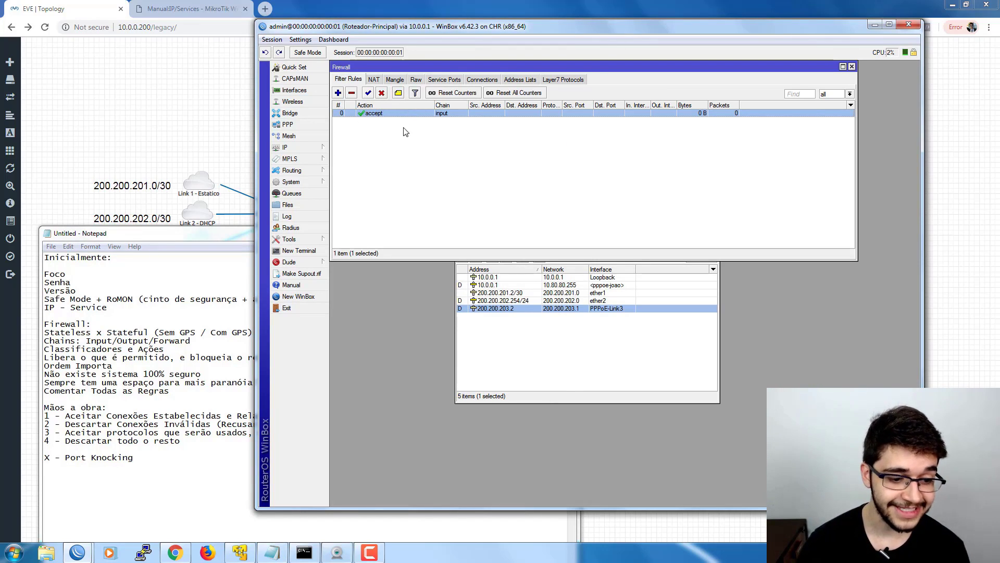
pyautogui.click(392, 128)
pyautogui.click(375, 114)
pyautogui.click(398, 93)
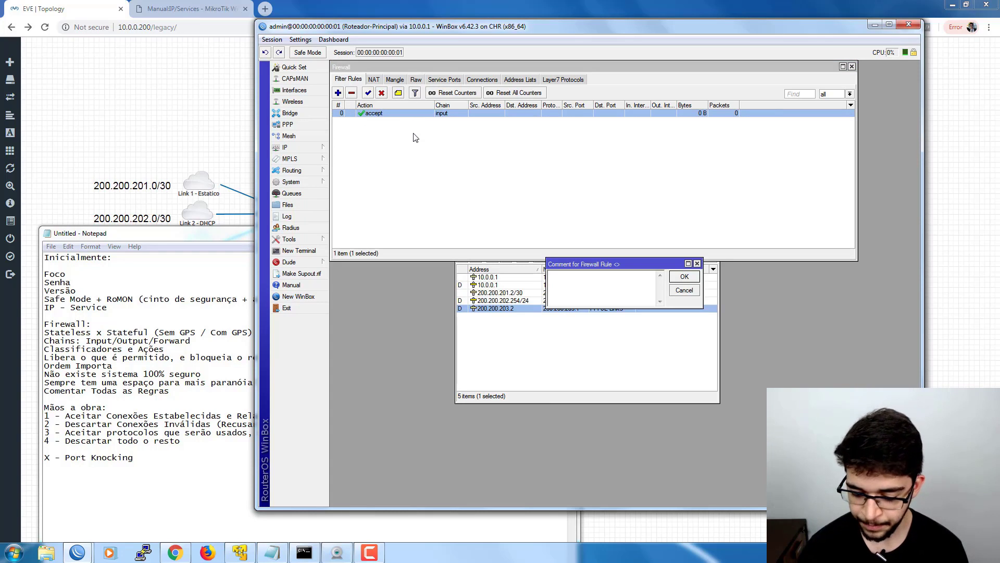
pyautogui.write('Aceita Conexoes Es')
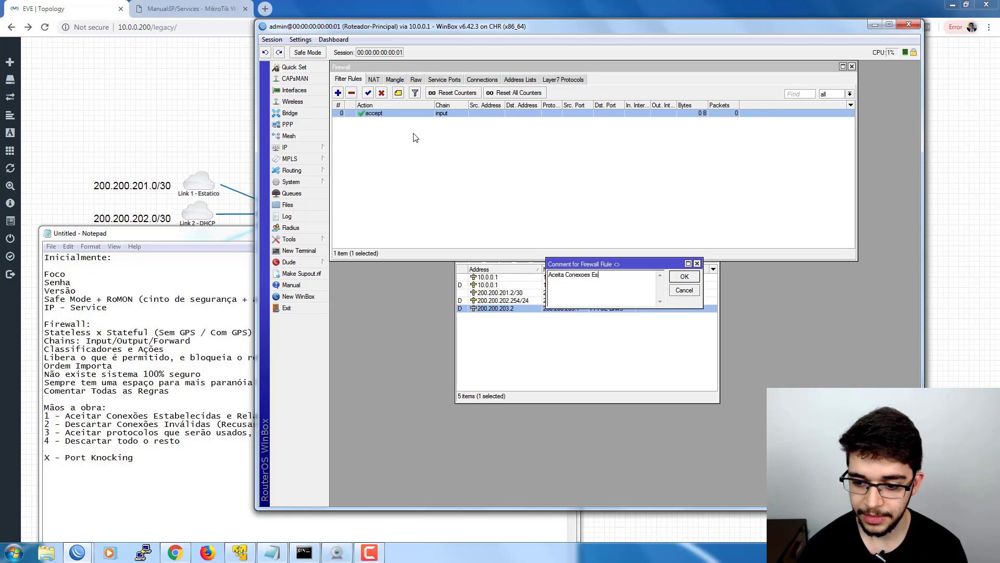
pyautogui.write('tabelecidas e Relacionadas')
pyautogui.press('Return')
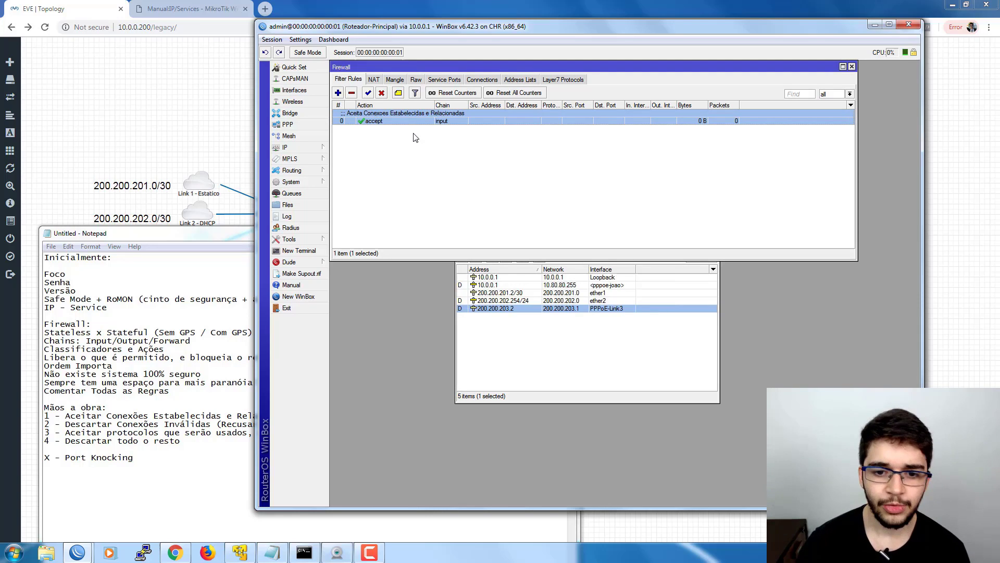
# Review the input accept rule's connection states against item 1 of the "Mãos a obra:" list in the Notepad notes
pyautogui.doubleClick(416, 123)
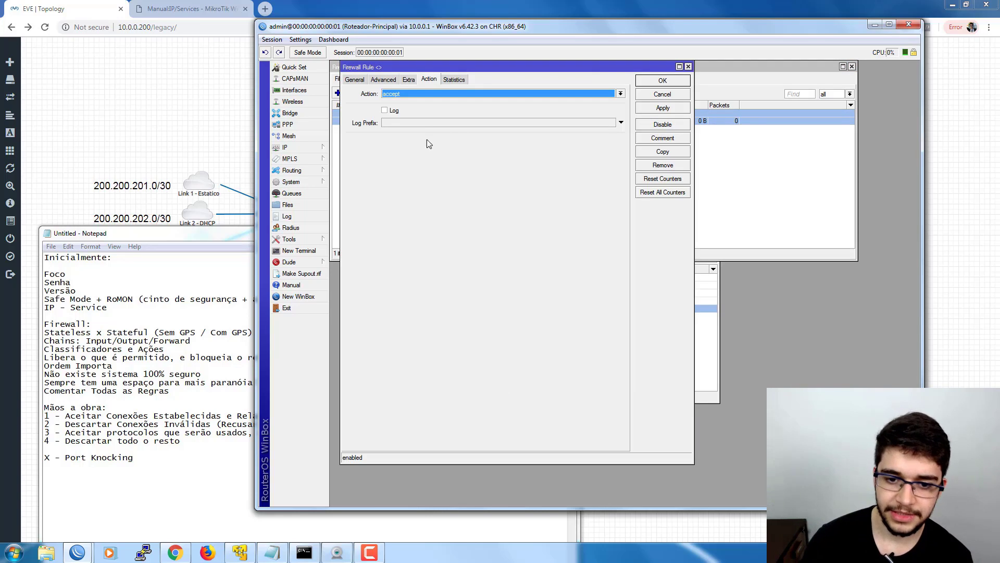
pyautogui.click(357, 80)
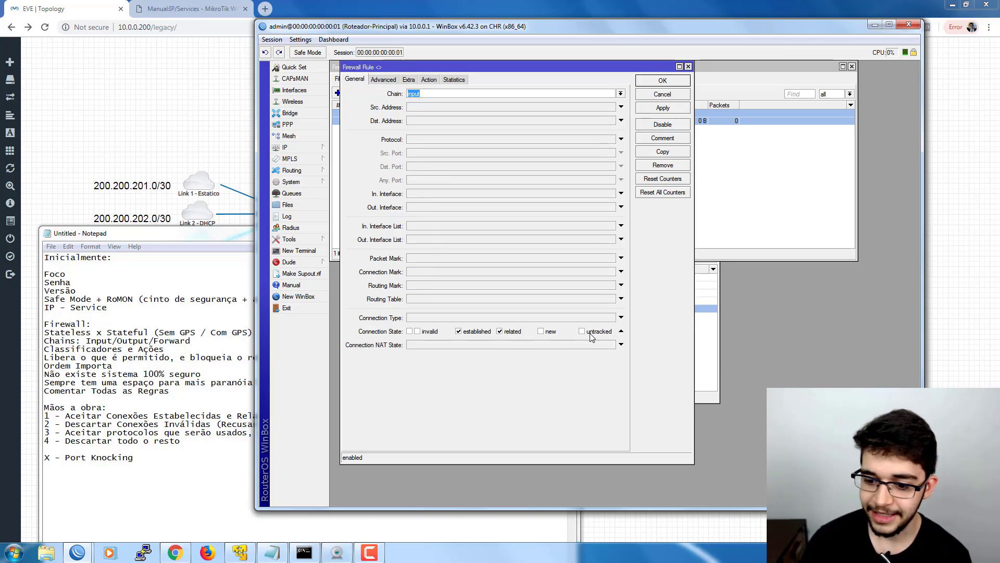
pyautogui.moveTo(480, 66); pyautogui.dragTo(499, 66)
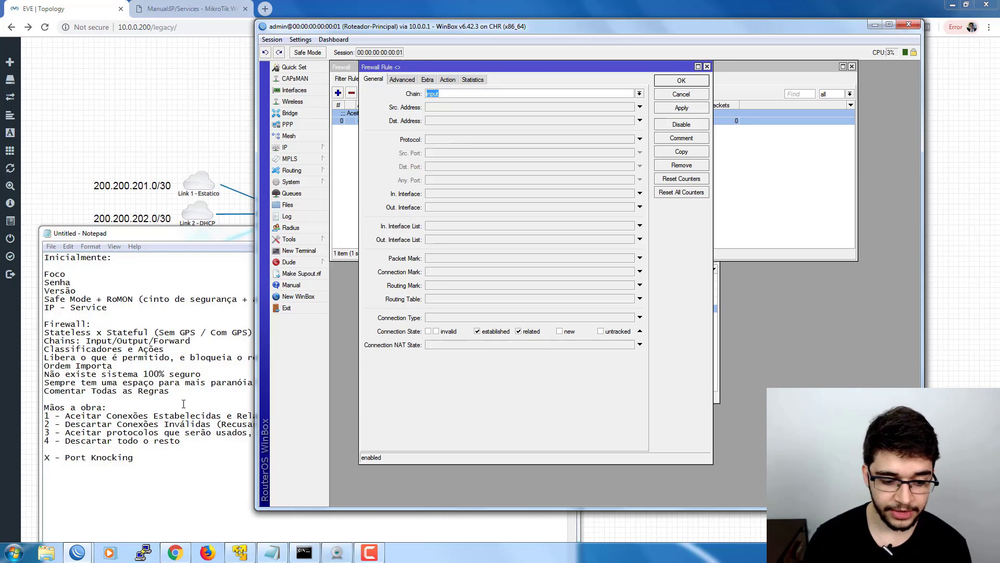
pyautogui.click(197, 415)
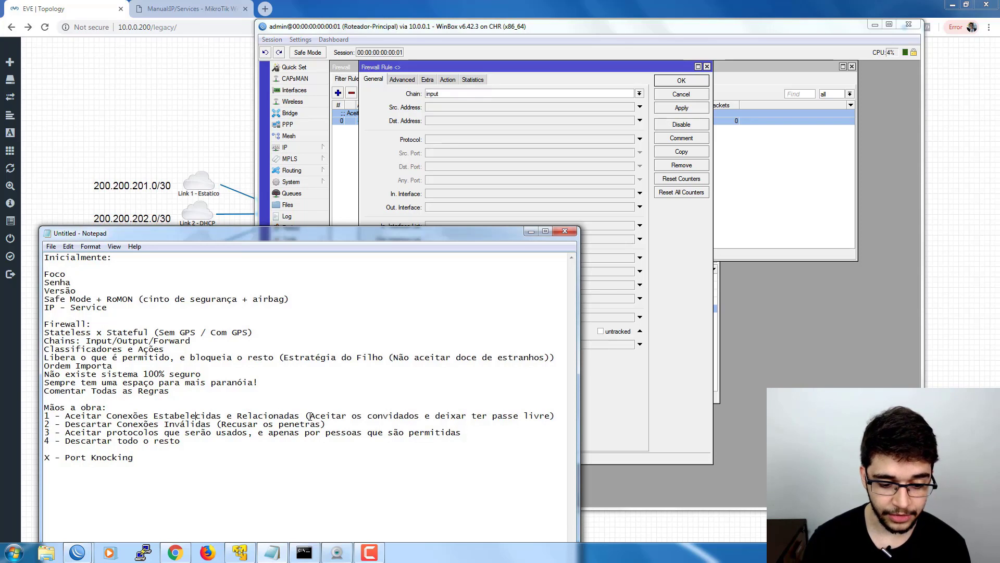
pyautogui.moveTo(310, 415); pyautogui.dragTo(419, 414)
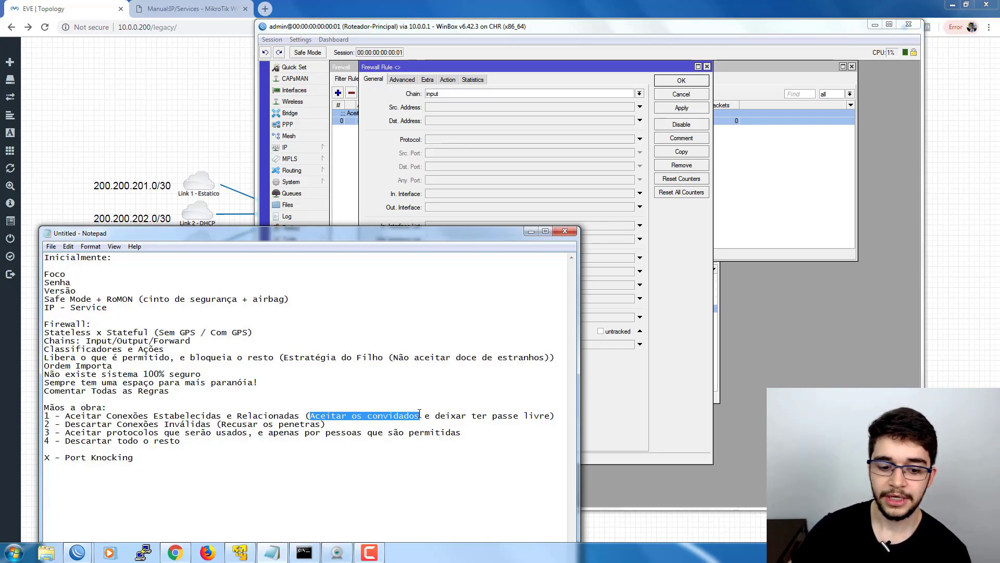
pyautogui.click(313, 407)
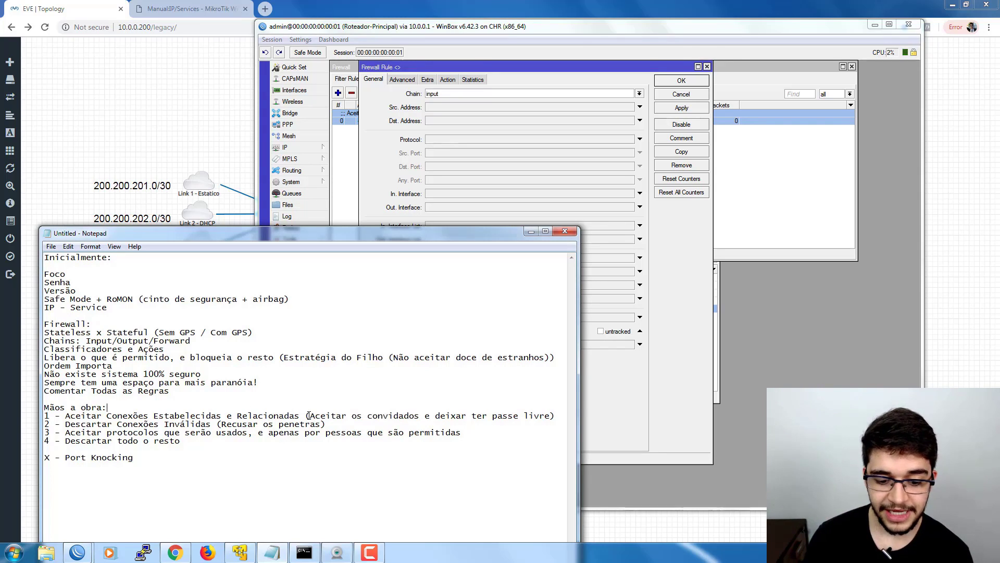
pyautogui.moveTo(309, 415); pyautogui.dragTo(550, 415)
pyautogui.click(648, 414)
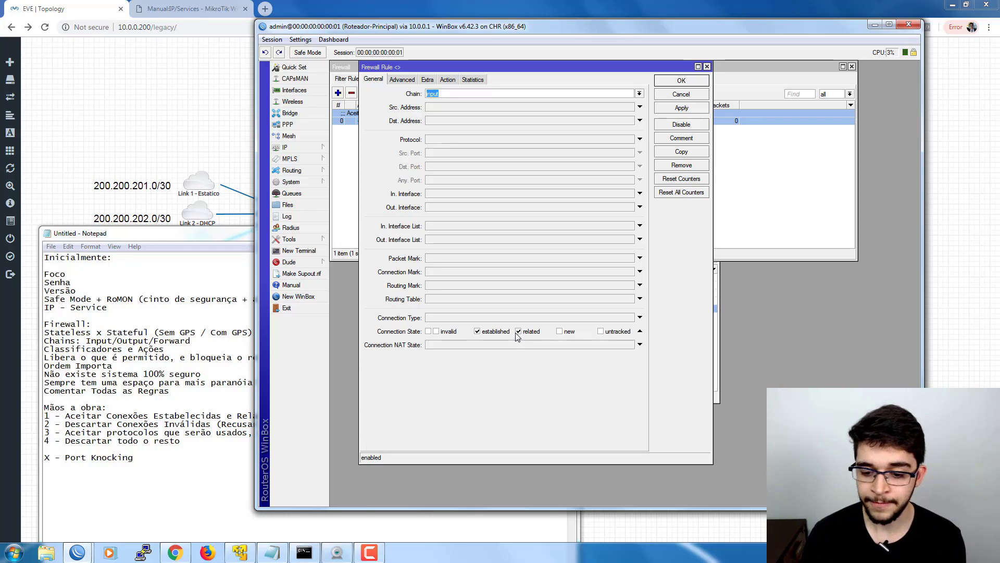
# Try the new connection state on the accept rule, clear it again, and save with only established and related matched
pyautogui.click(569, 333)
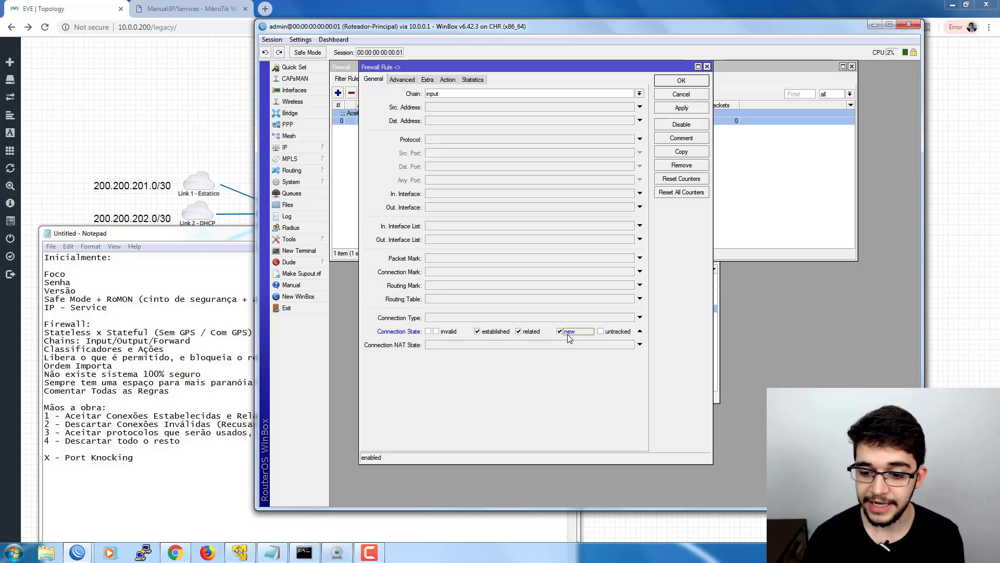
pyautogui.click(569, 334)
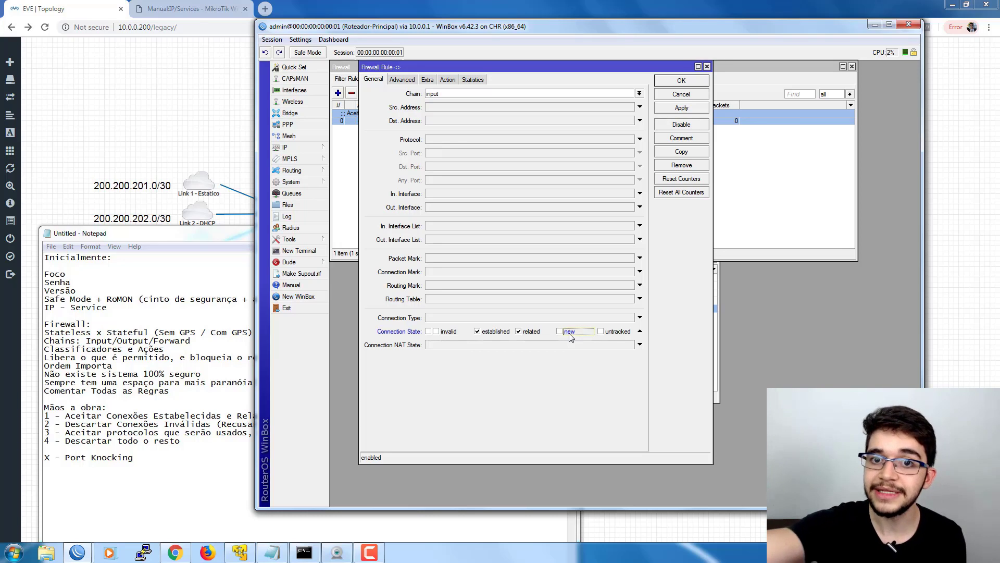
pyautogui.click(479, 333)
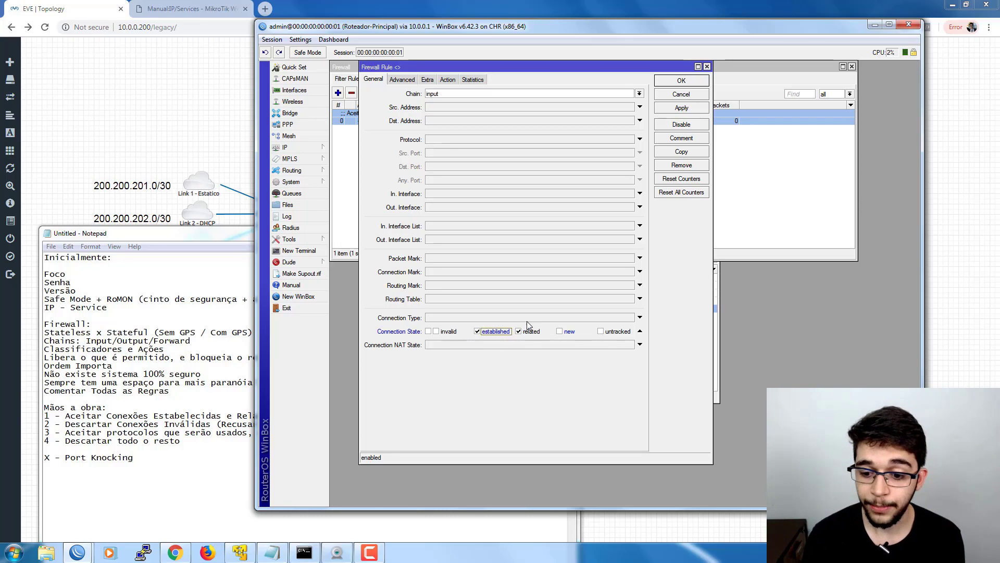
pyautogui.click(692, 80)
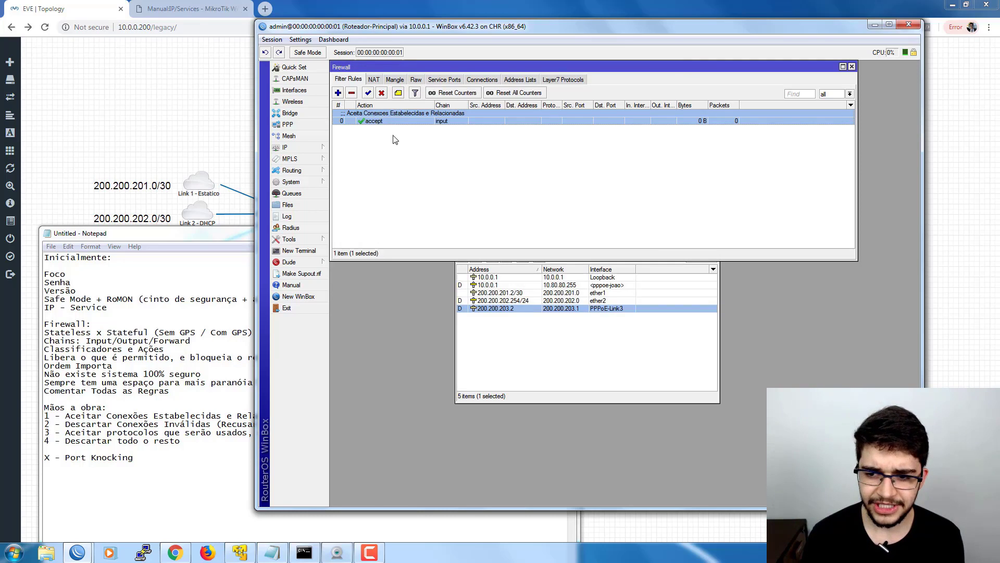
pyautogui.click(356, 118)
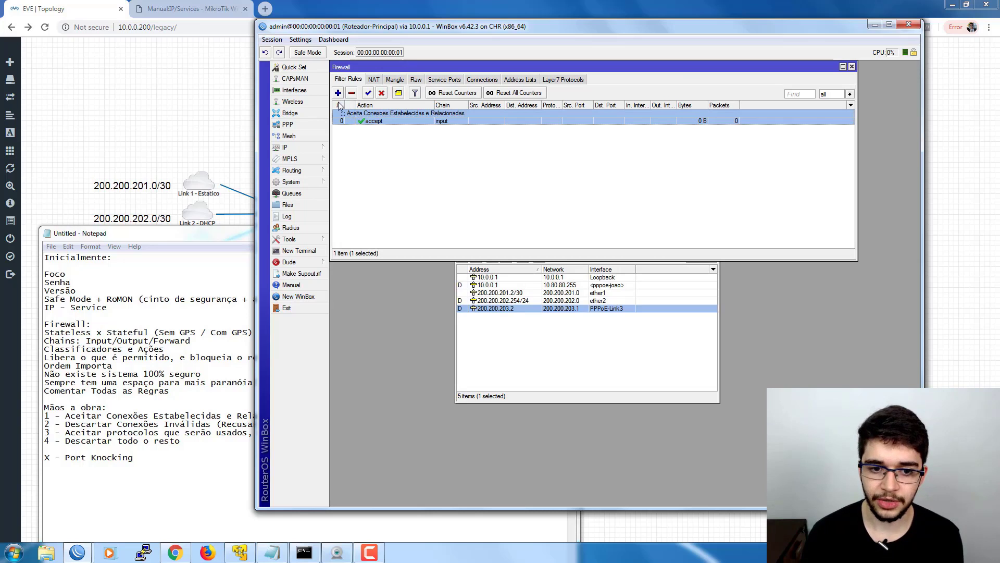
pyautogui.click(415, 135)
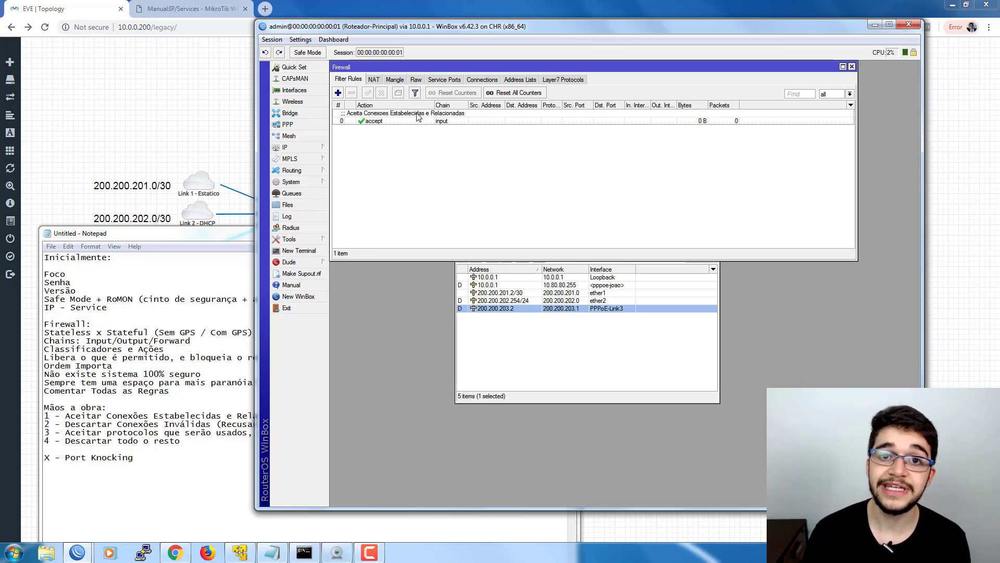
pyautogui.click(453, 122)
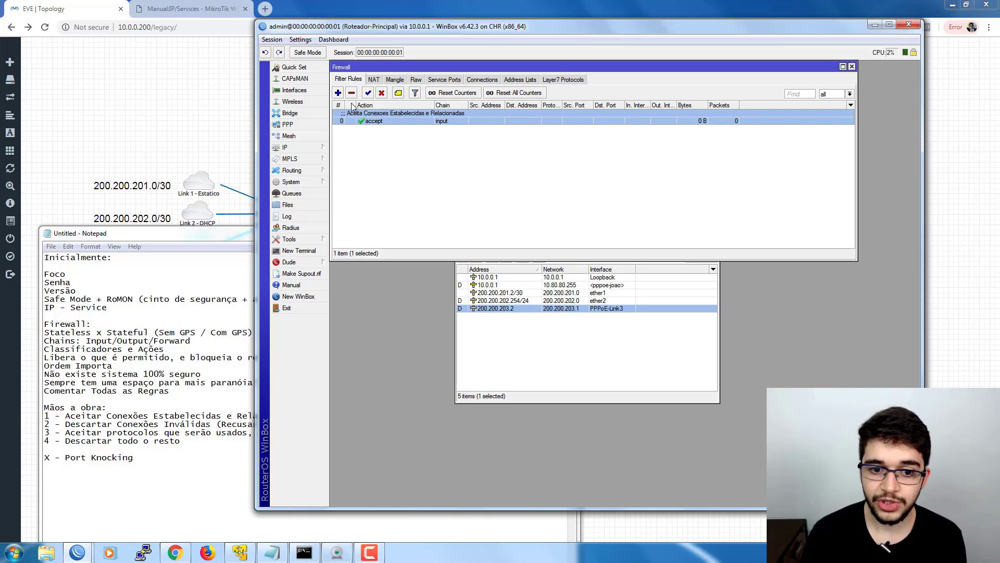
pyautogui.click(417, 133)
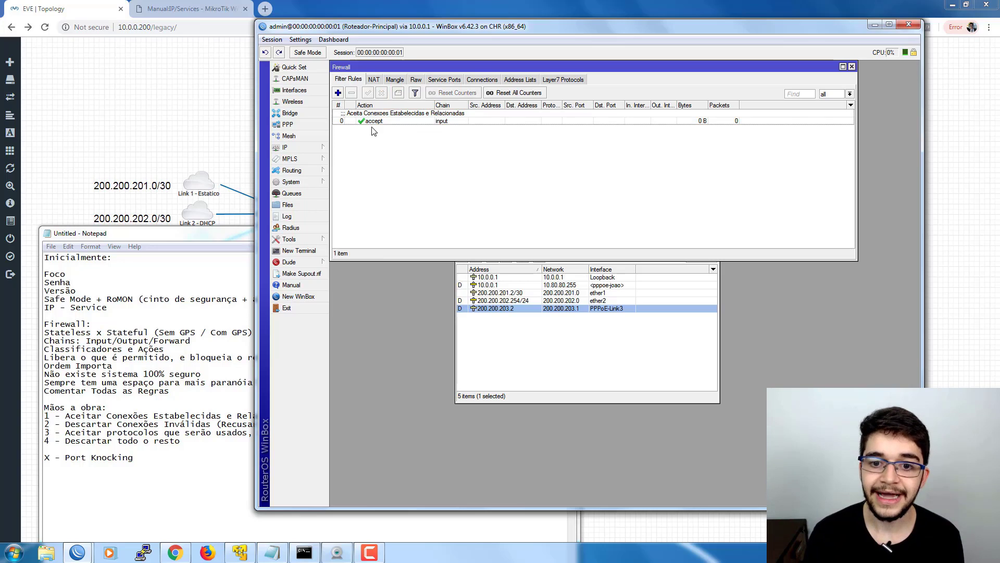
pyautogui.click(402, 123)
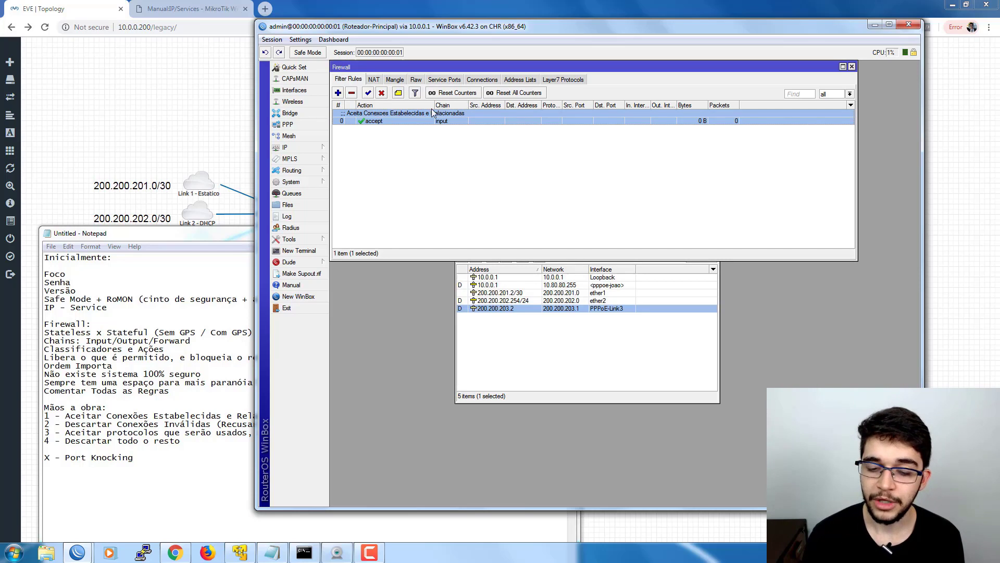
pyautogui.click(497, 130)
pyautogui.click(400, 120)
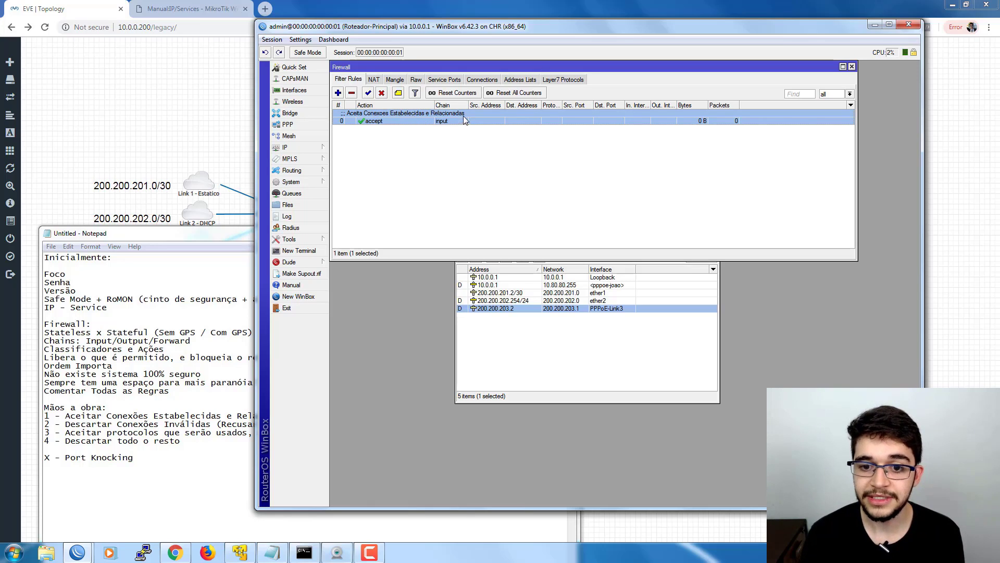
pyautogui.click(402, 135)
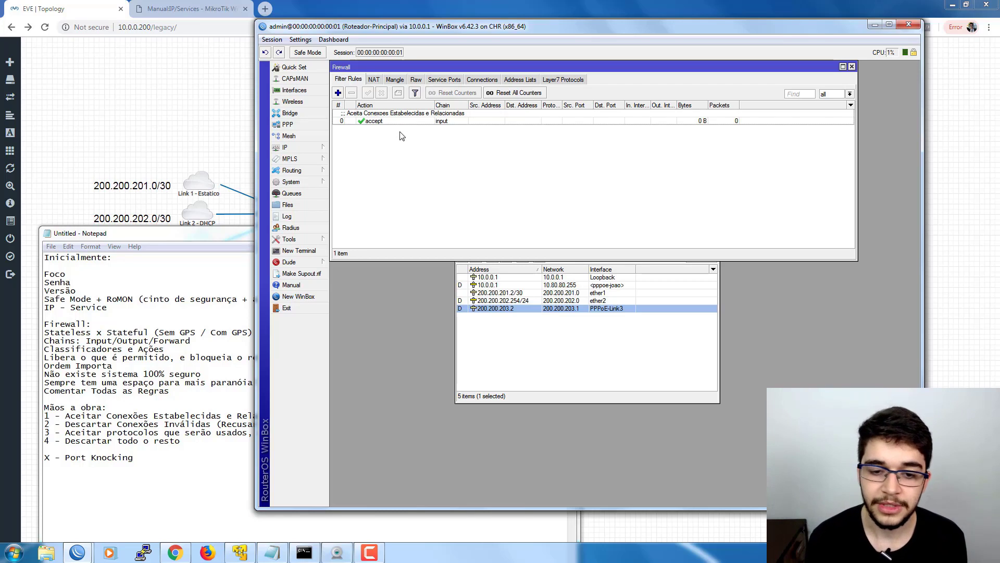
pyautogui.click(400, 121)
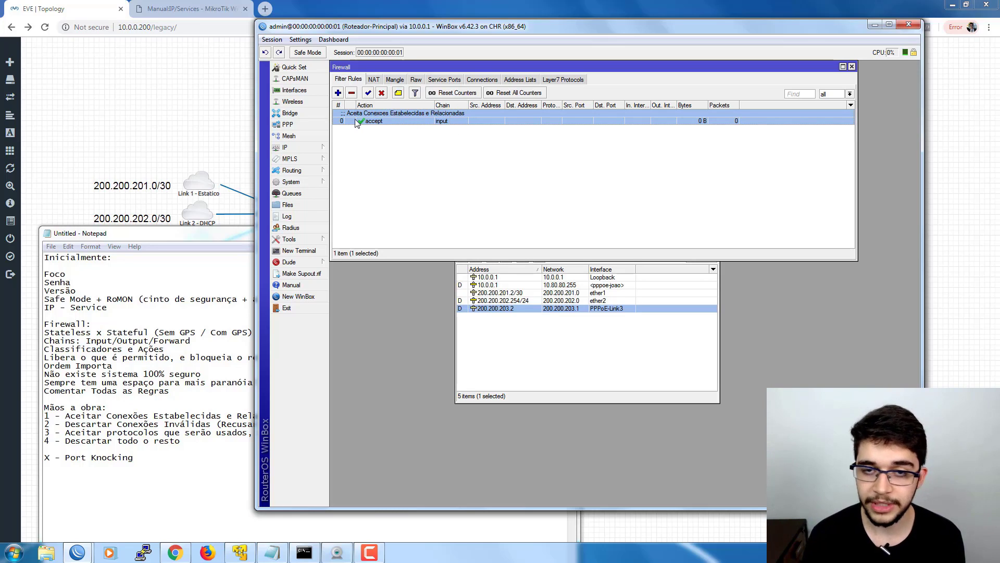
pyautogui.click(373, 144)
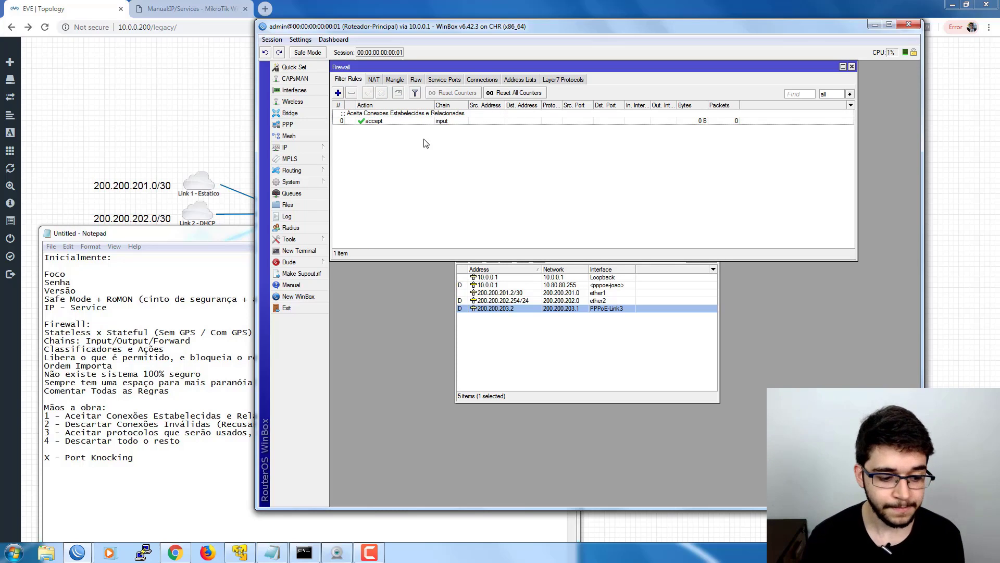
# Check item 2 about invalid connections in the Notepad notes and start a new WinBox filter rule with chain input
pyautogui.click(197, 424)
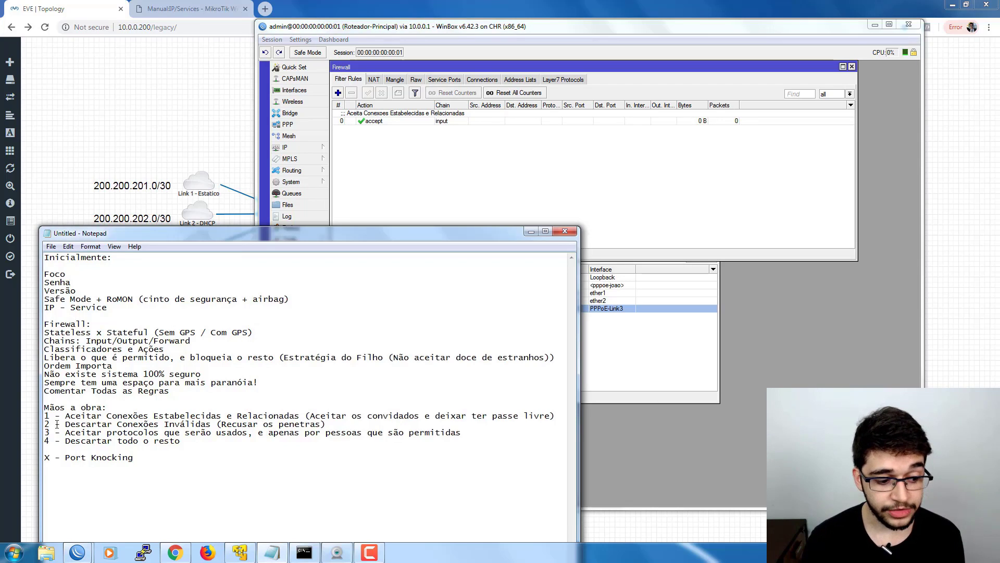
pyautogui.moveTo(44, 424); pyautogui.dragTo(327, 423)
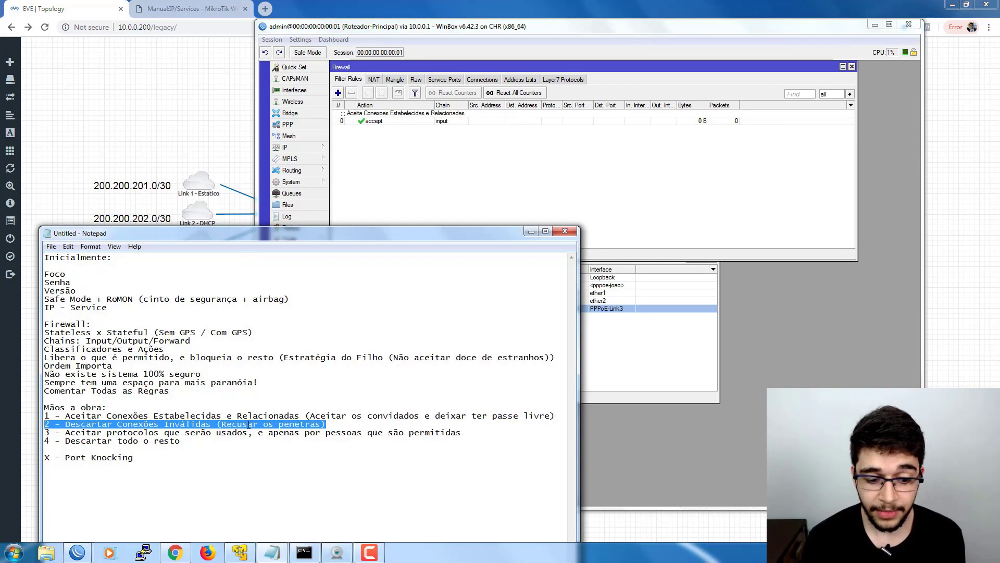
pyautogui.click(388, 152)
pyautogui.click(339, 93)
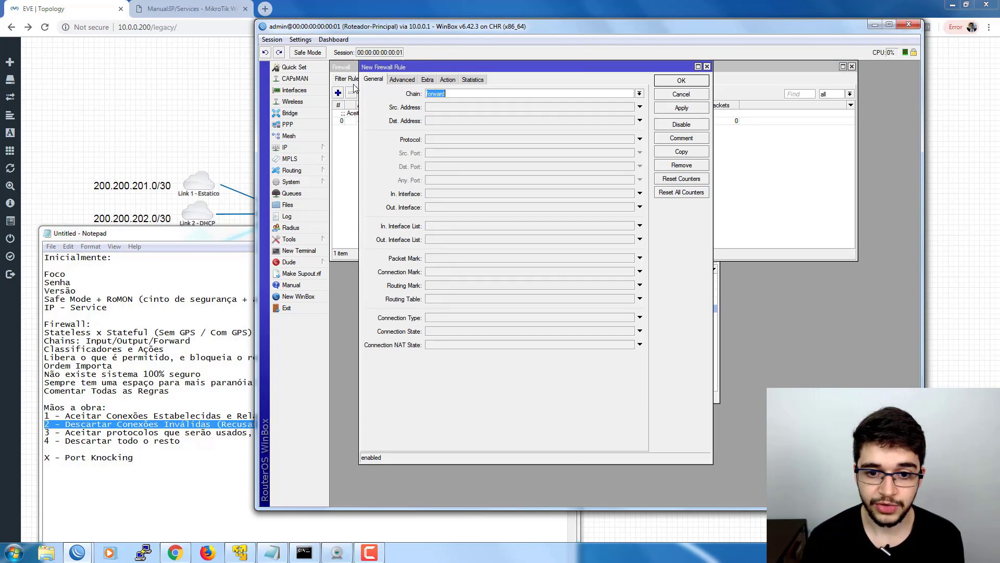
pyautogui.click(639, 93)
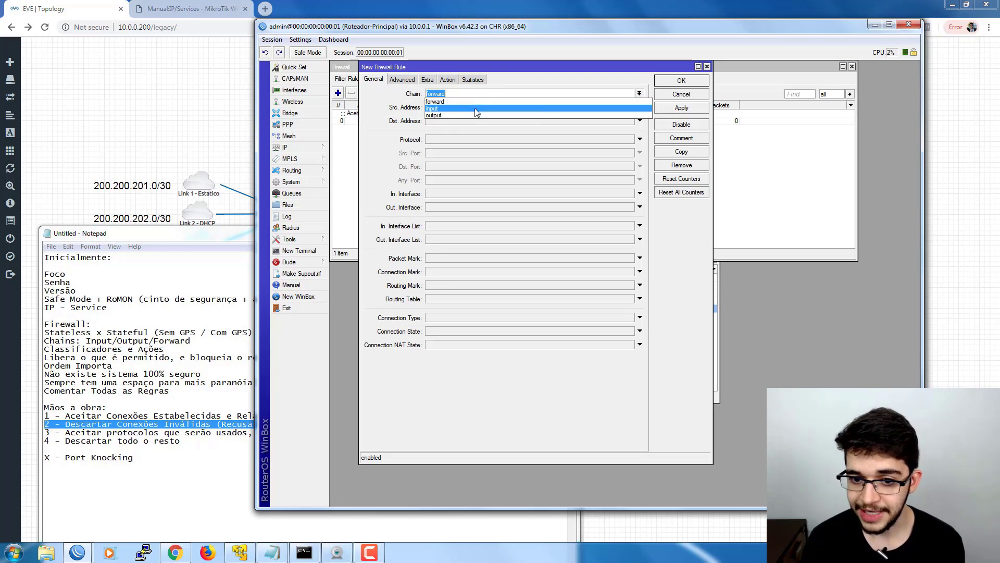
pyautogui.click(452, 108)
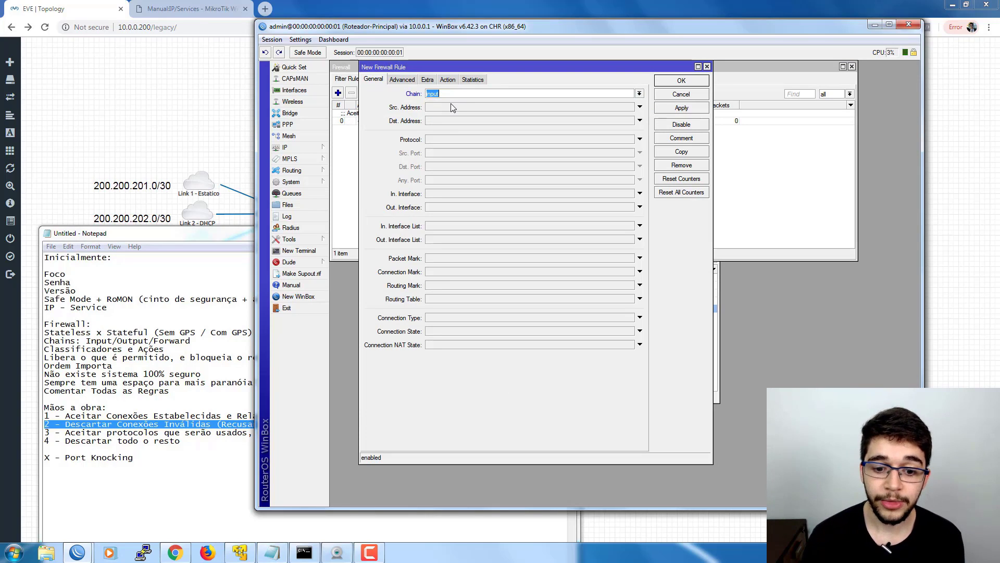
# Match the invalid connection state in the new input rule, set its action to drop, and save the rule
pyautogui.click(441, 331)
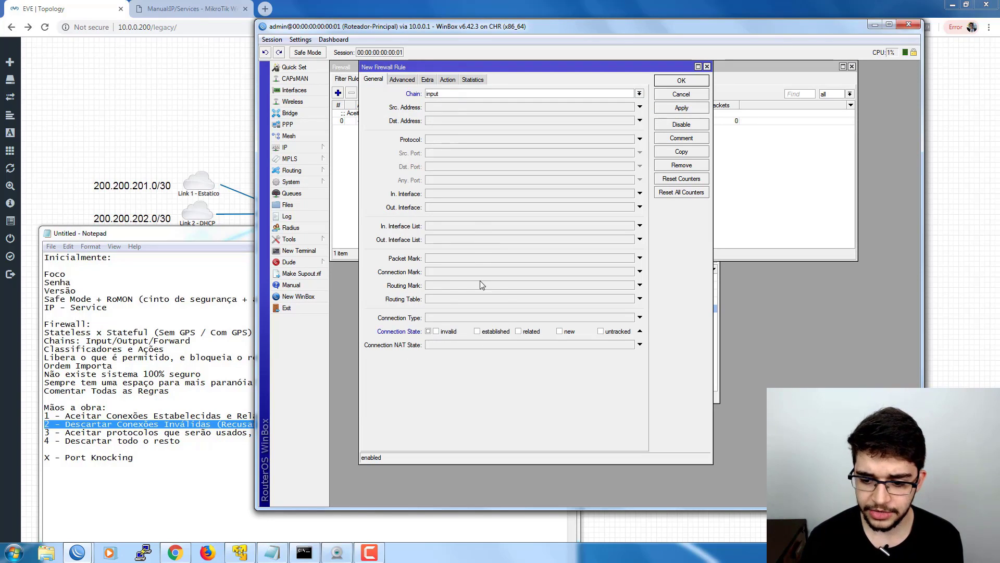
pyautogui.click(437, 331)
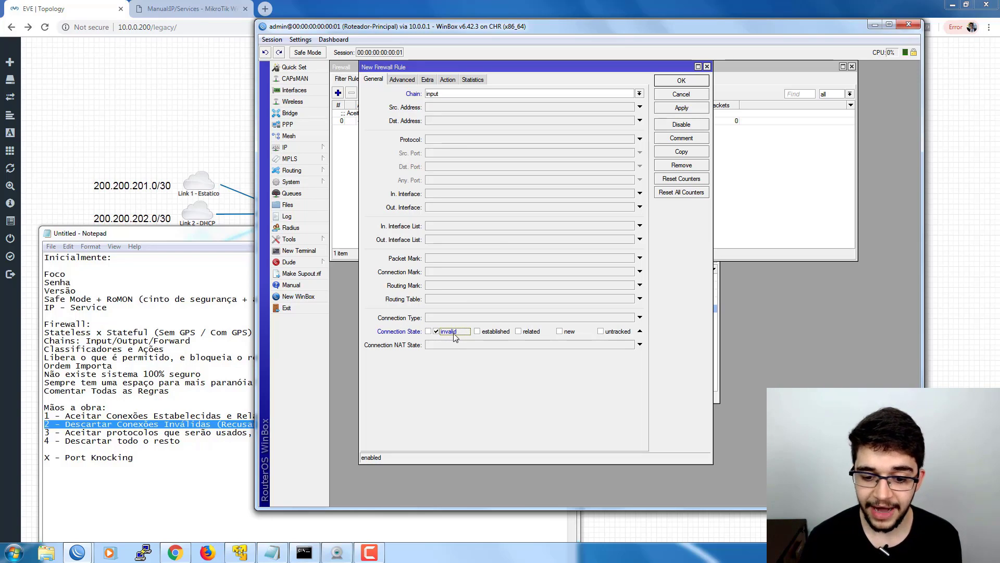
pyautogui.click(447, 80)
pyautogui.click(435, 93)
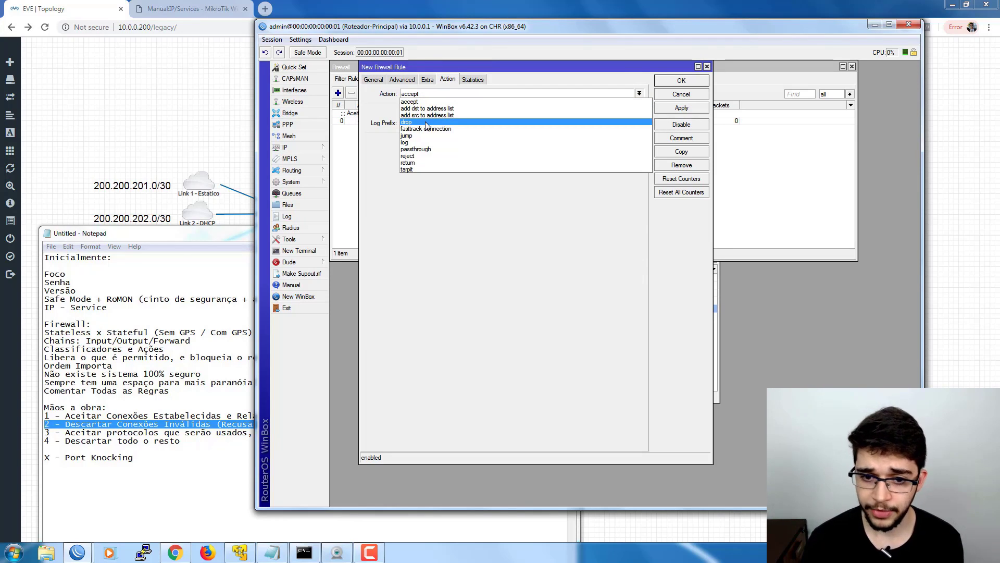
pyautogui.click(426, 123)
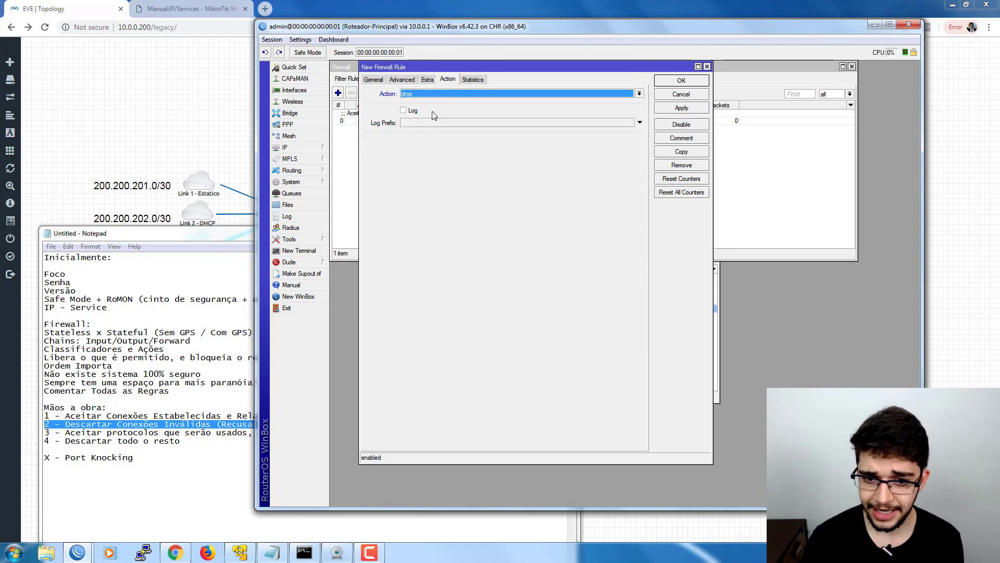
pyautogui.click(676, 81)
# Add the comment "Descarta Conexoes Invalidas" to the input drop rule
pyautogui.click(380, 128)
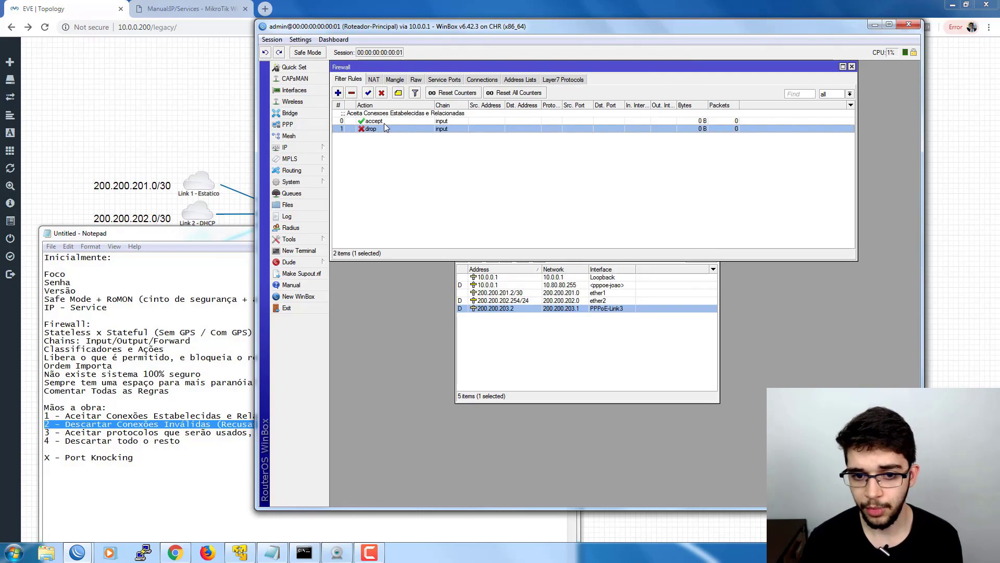
pyautogui.click(397, 94)
pyautogui.write('Descarta Conexoes Invalidas')
pyautogui.press('Return')
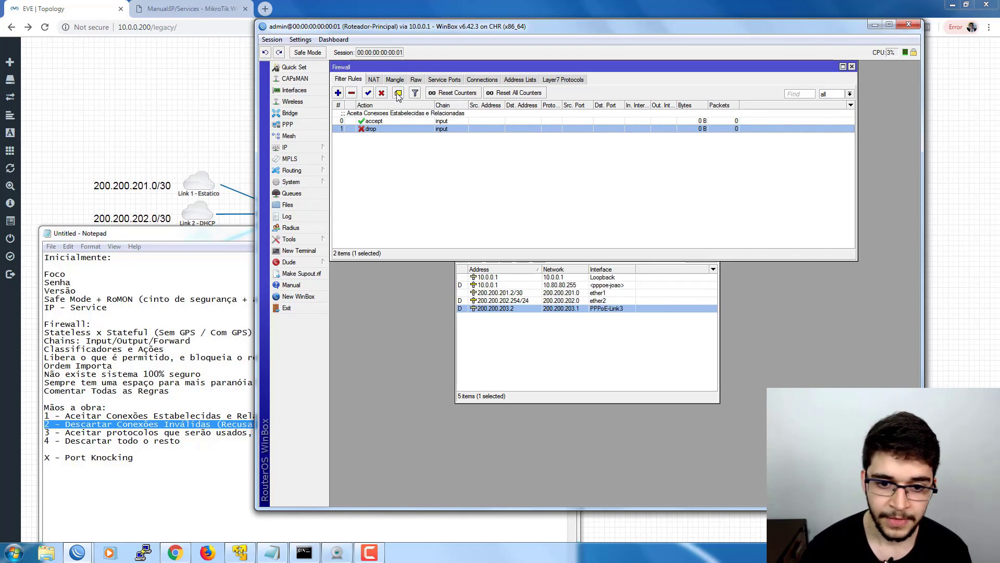
pyautogui.click(432, 159)
# Compare the accept and drop rules in the list, and open the drop rule to examine its connection state options
pyautogui.click(406, 139)
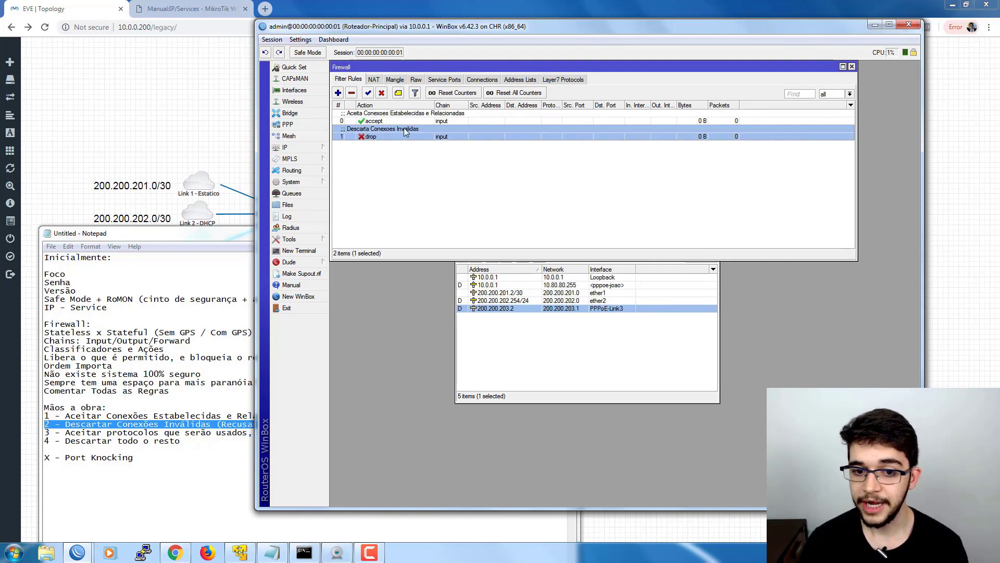
pyautogui.click(404, 116)
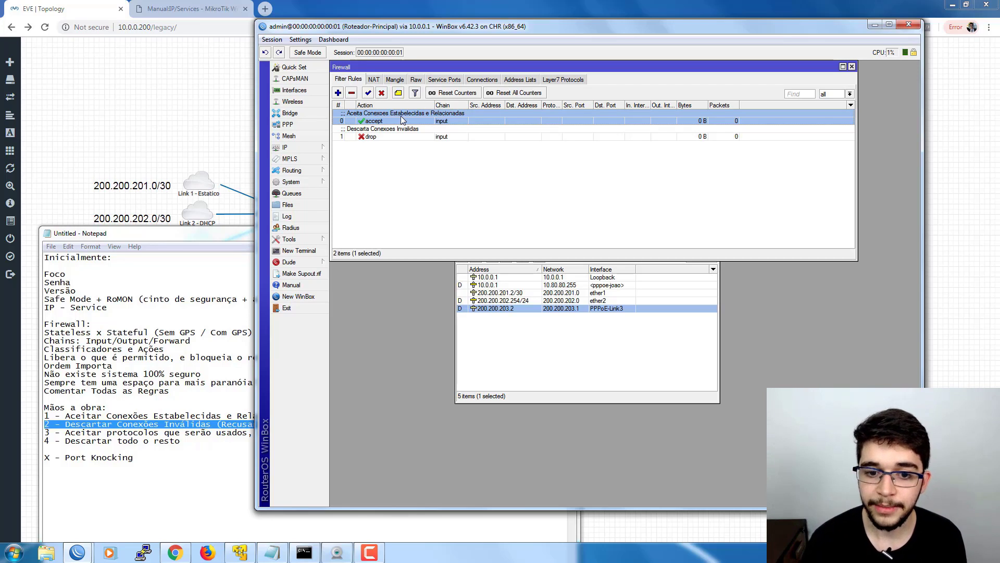
pyautogui.click(401, 152)
pyautogui.click(367, 137)
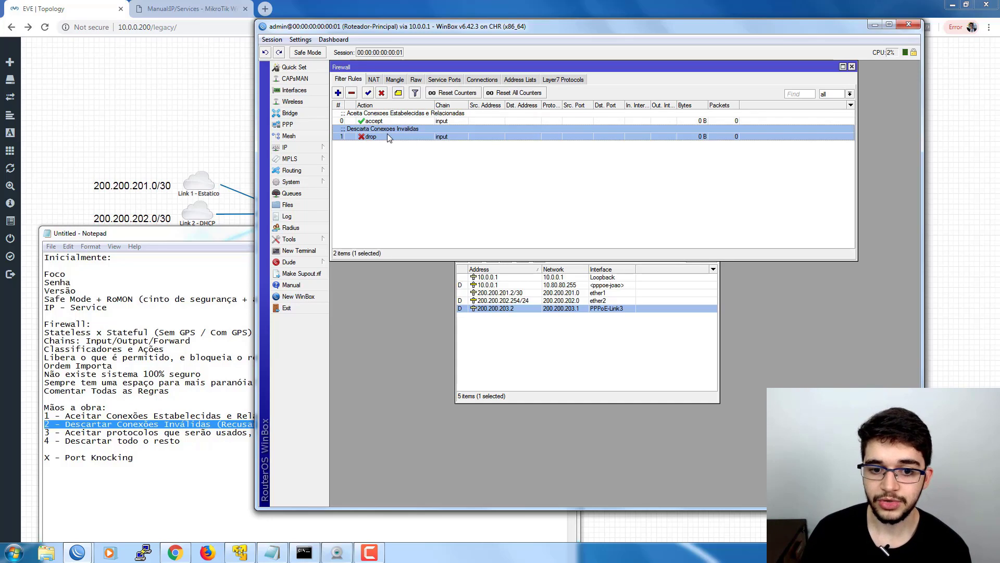
pyautogui.doubleClick(387, 136)
pyautogui.moveTo(403, 73); pyautogui.dragTo(407, 82)
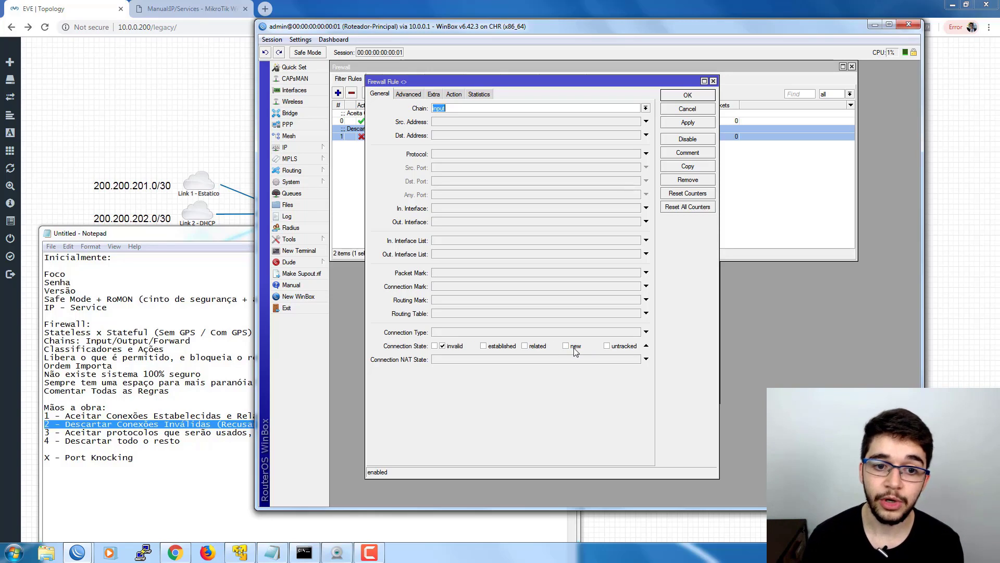
# Compare the open drop rule's details with the filter rules list, then close the rule without saving changes
pyautogui.click(350, 152)
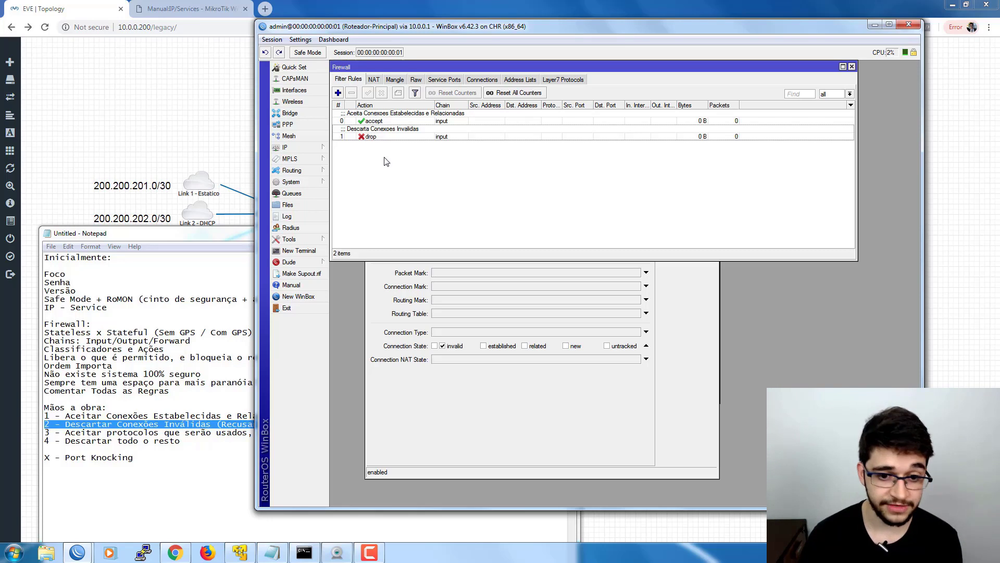
pyautogui.click(694, 388)
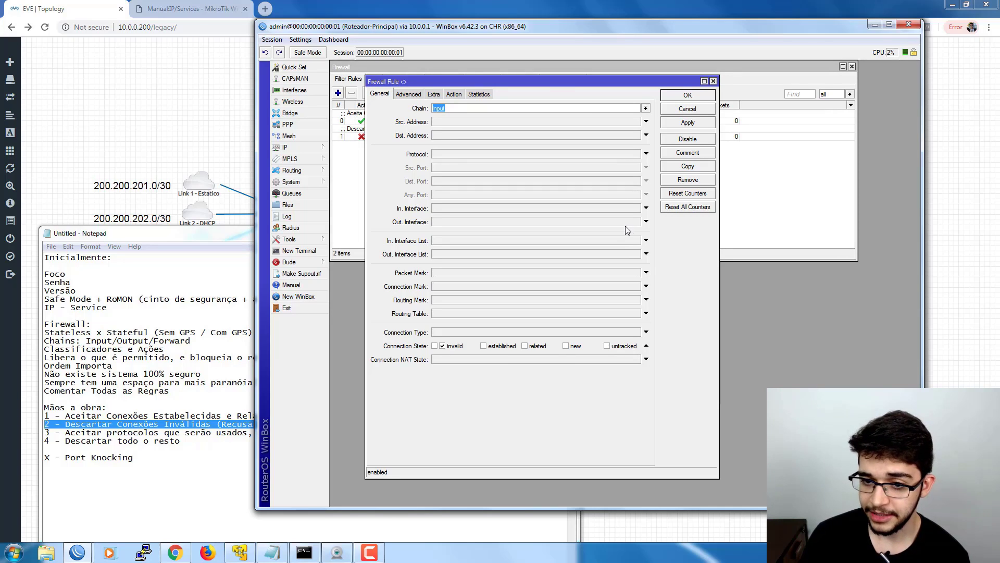
pyautogui.moveTo(468, 82); pyautogui.dragTo(452, 102)
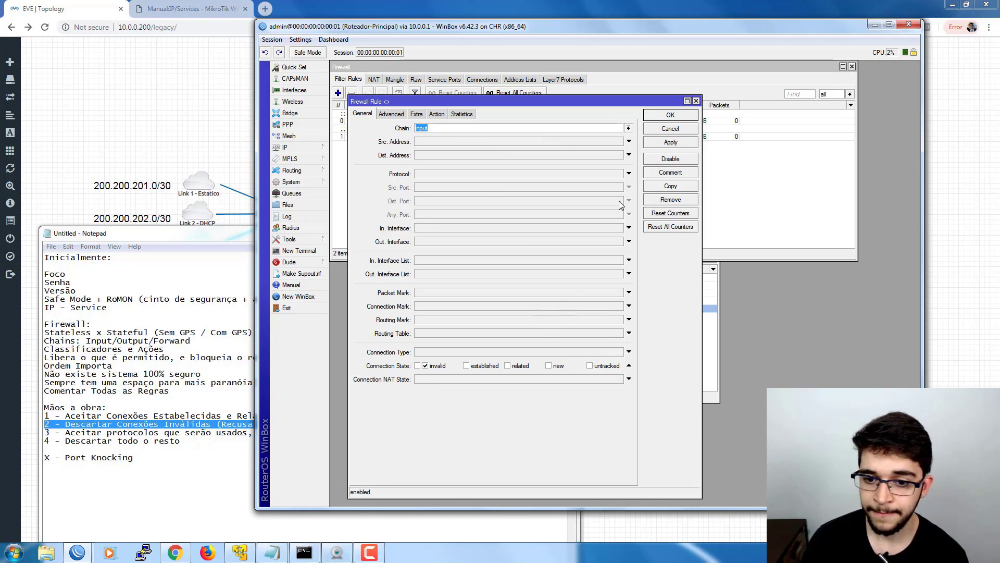
pyautogui.click(660, 129)
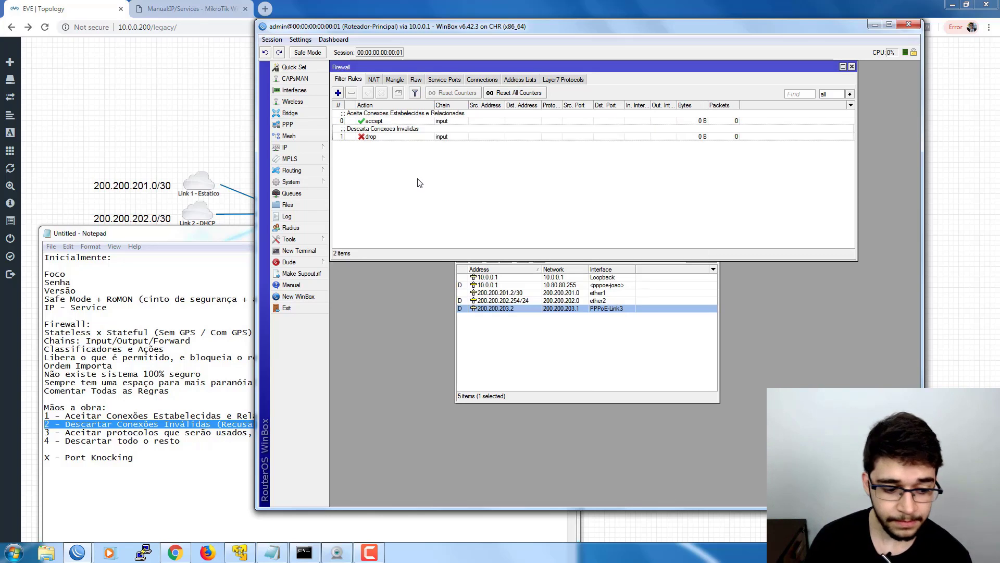
# Review items 2 and 3 of the Notepad notes, highlighting the part about accepting protocols only from permitted people
pyautogui.click(202, 237)
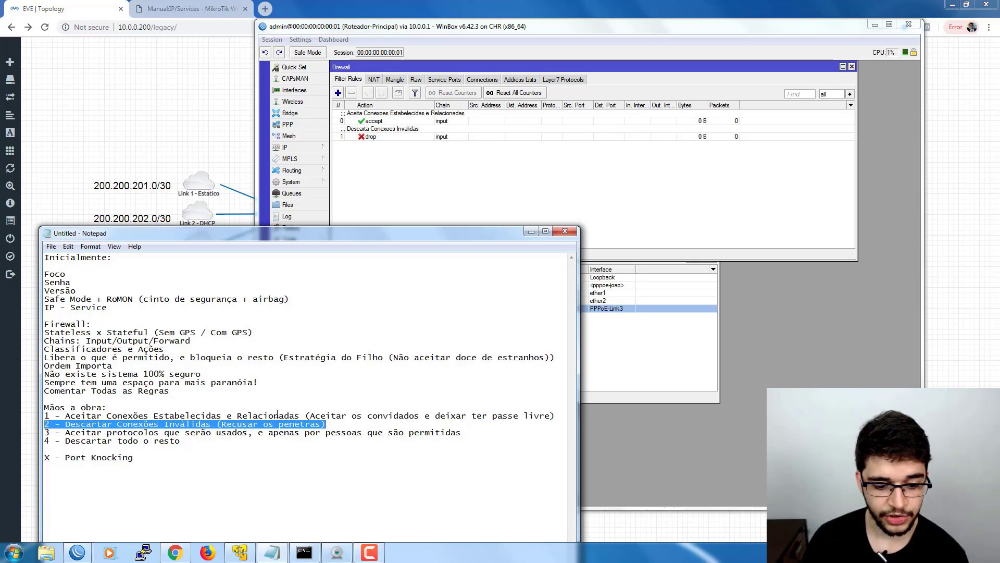
pyautogui.click(139, 424)
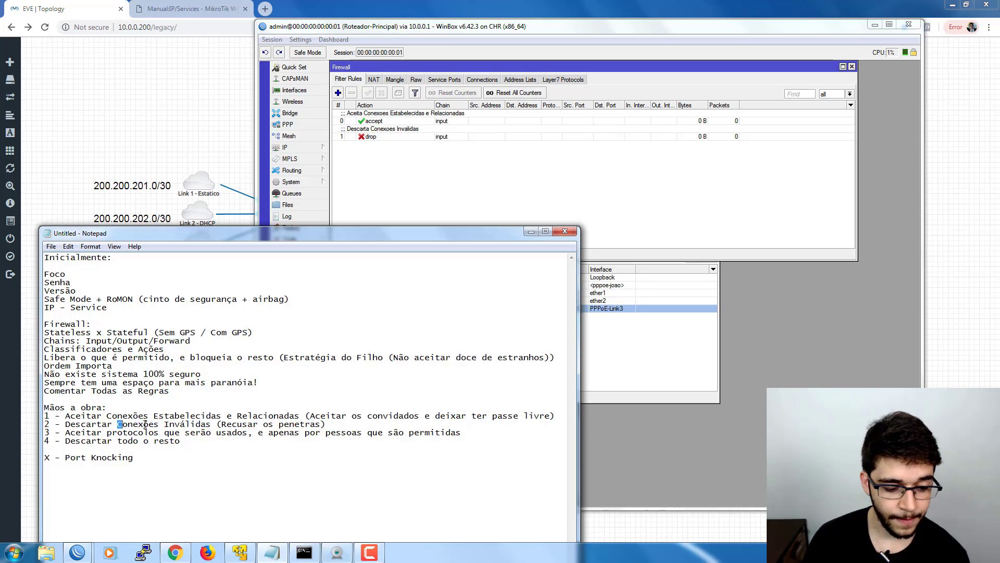
pyautogui.moveTo(117, 424); pyautogui.dragTo(211, 425)
pyautogui.click(162, 433)
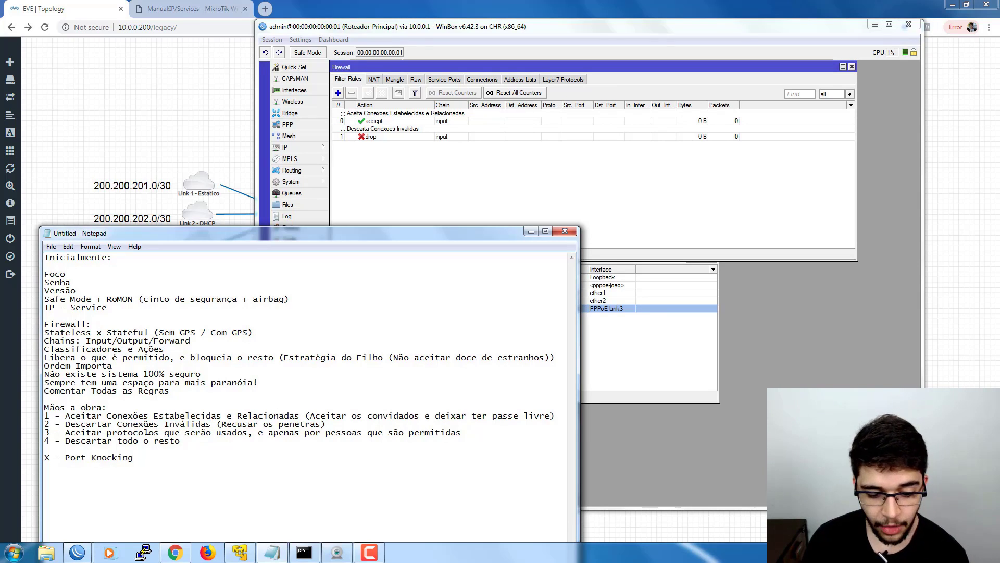
pyautogui.click(65, 433)
pyautogui.moveTo(66, 433); pyautogui.dragTo(461, 434)
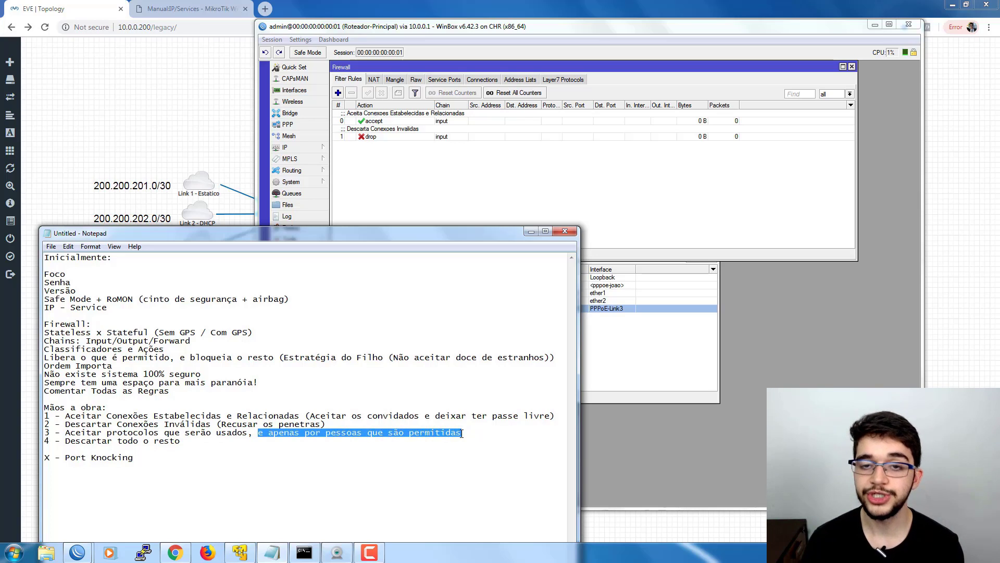
# Return to WinBox and widen the Action column in the firewall filter rules list
pyautogui.click(435, 183)
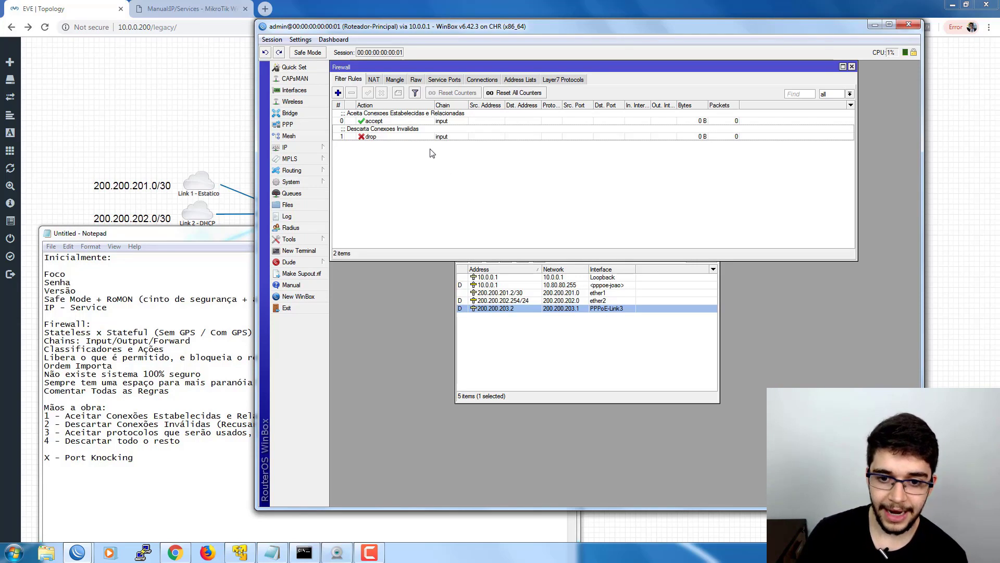
pyautogui.moveTo(434, 104); pyautogui.dragTo(485, 102)
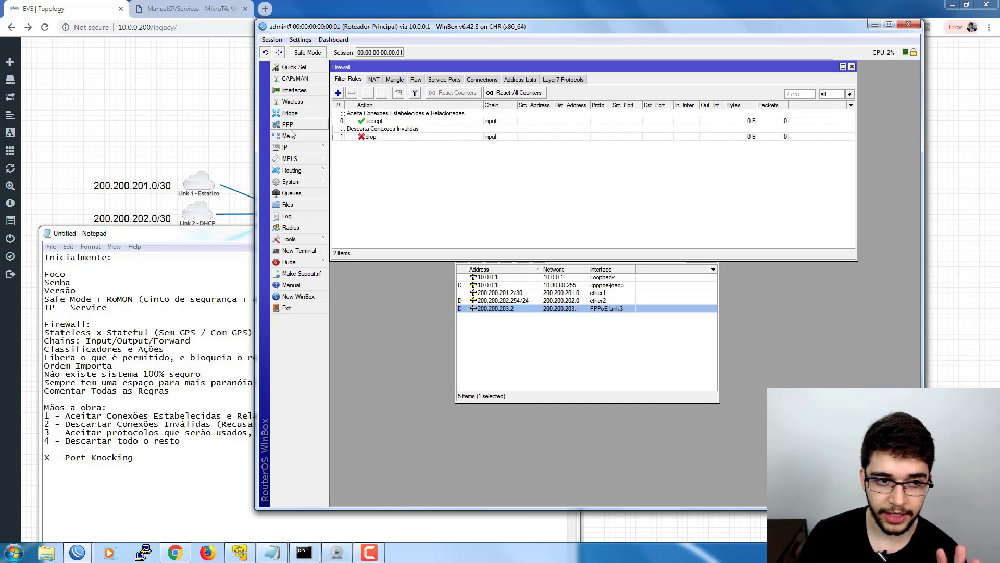
# Switch to the MikroTik wiki Services page in Chrome and check its address and the "Protocols and ports" section
pyautogui.click(203, 15)
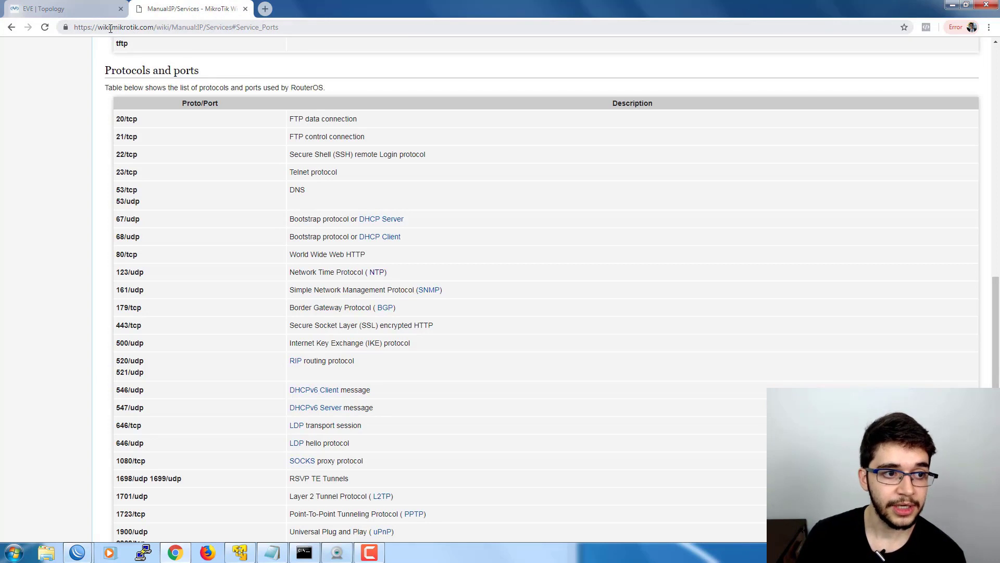
pyautogui.moveTo(274, 27); pyautogui.dragTo(61, 32)
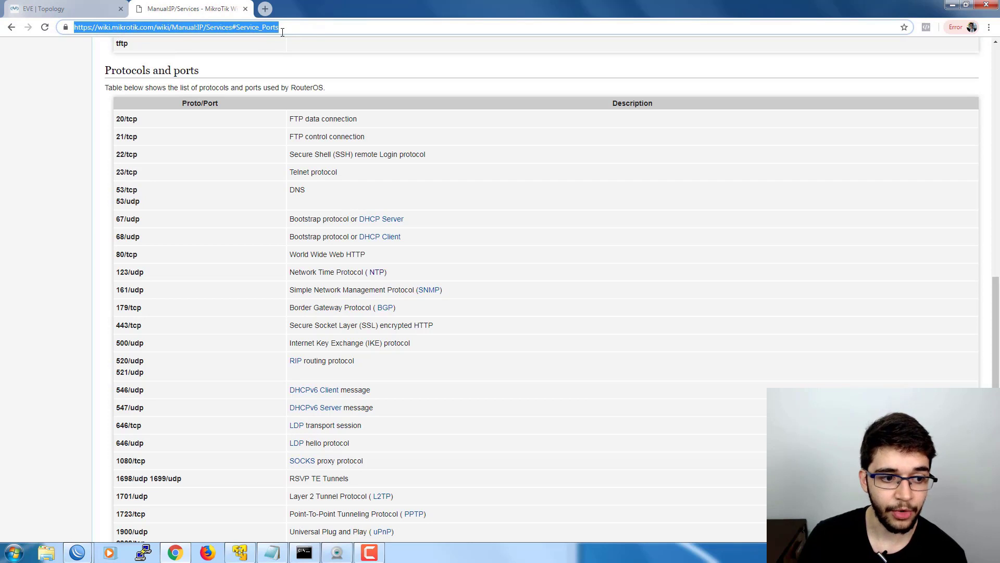
pyautogui.click(102, 83)
pyautogui.moveTo(104, 71); pyautogui.dragTo(216, 73)
pyautogui.click(263, 87)
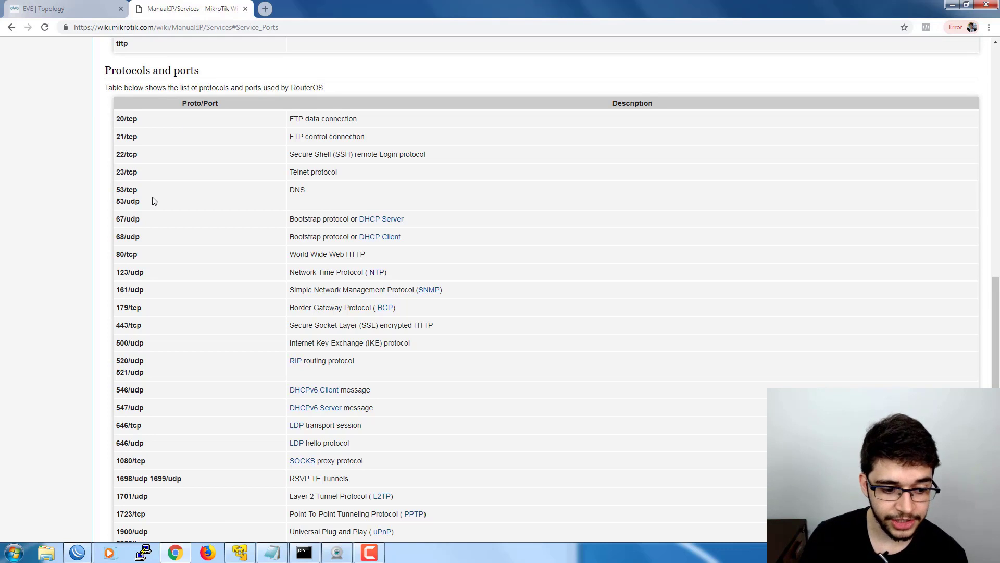
# Look through the wiki's whole table of RouterOS protocols and ports, from the FTP entries to VRRP
pyautogui.scroll(-5, 153, 201)
pyautogui.scroll(-5, 153, 201)
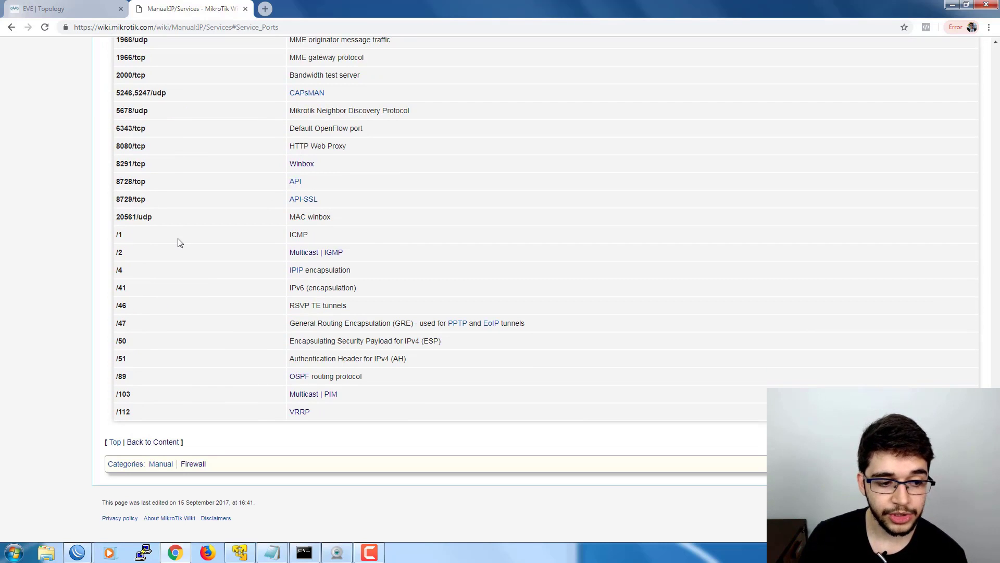
pyautogui.scroll(3, 177, 244)
pyautogui.scroll(7, 177, 245)
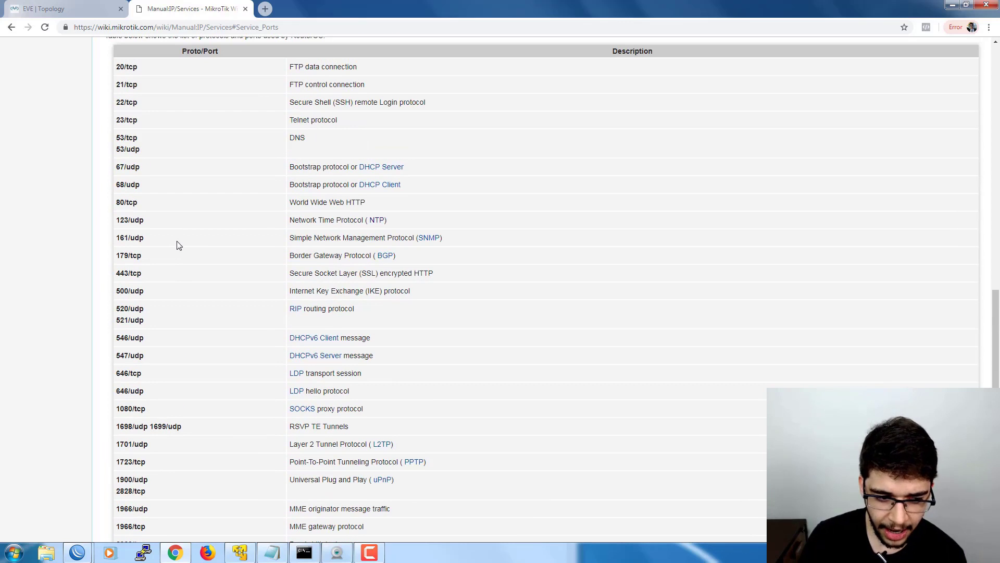
pyautogui.scroll(1, 178, 244)
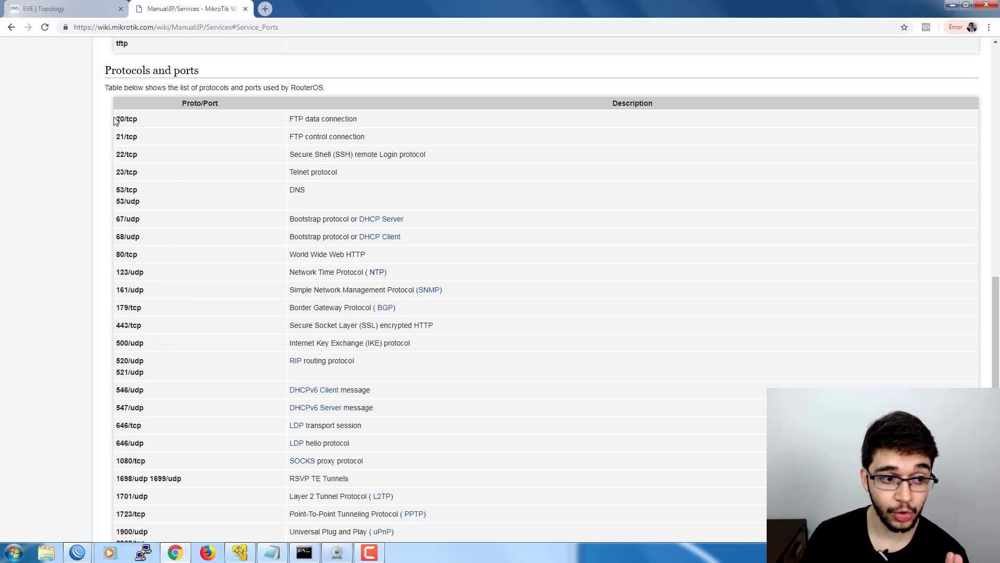
pyautogui.moveTo(117, 119); pyautogui.dragTo(188, 236)
pyautogui.click(192, 215)
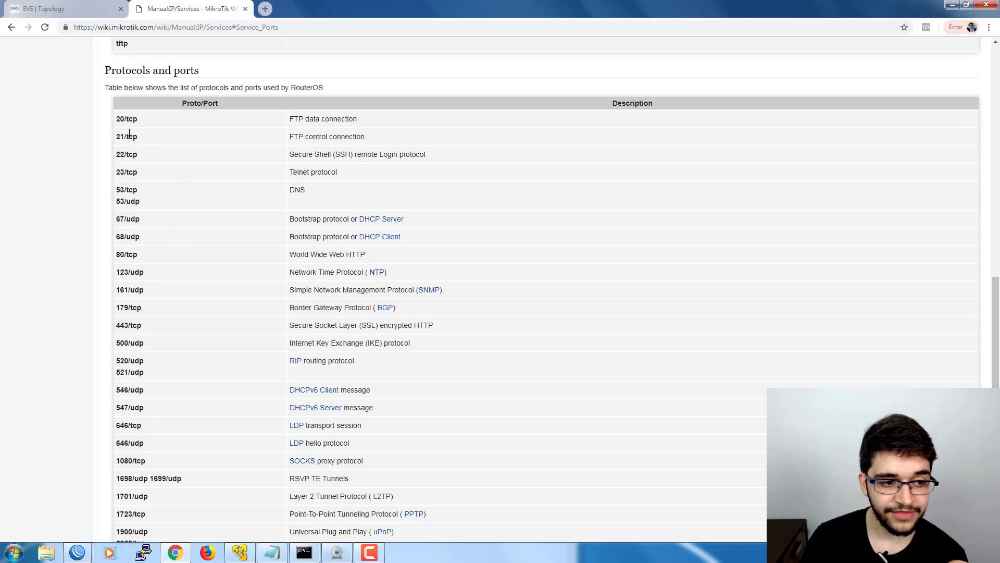
pyautogui.scroll(-5, 156, 239)
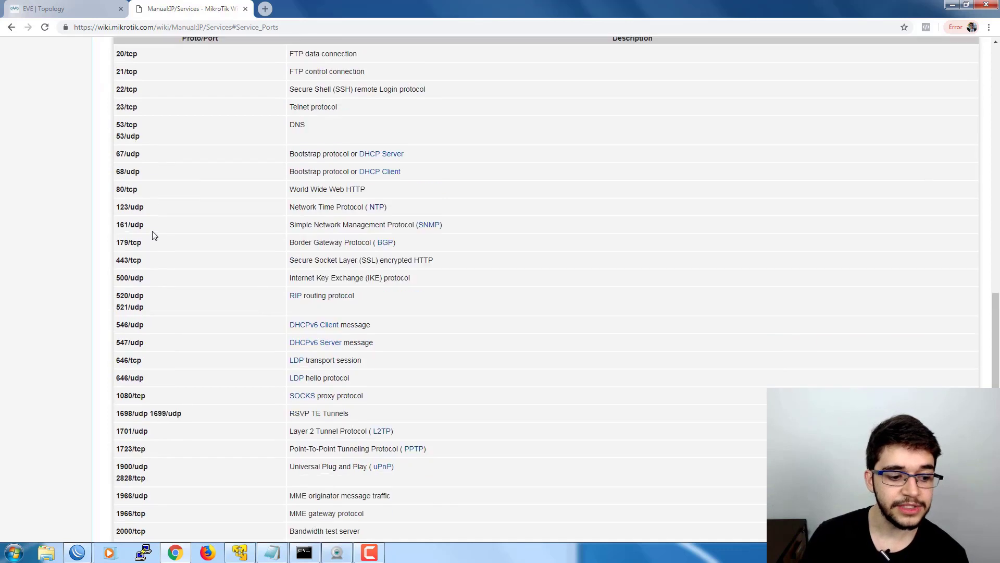
pyautogui.scroll(-5, 167, 282)
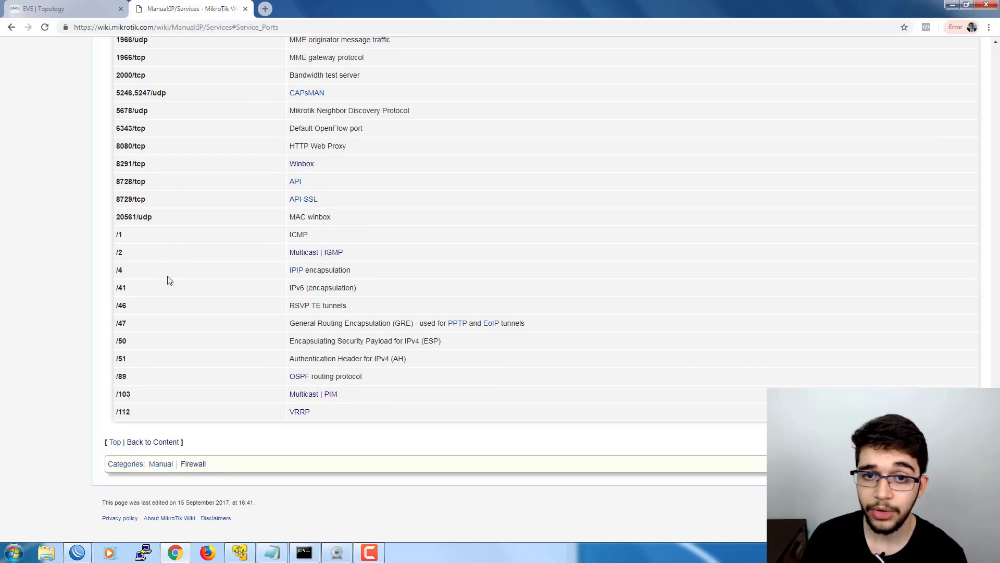
pyautogui.scroll(10, 169, 280)
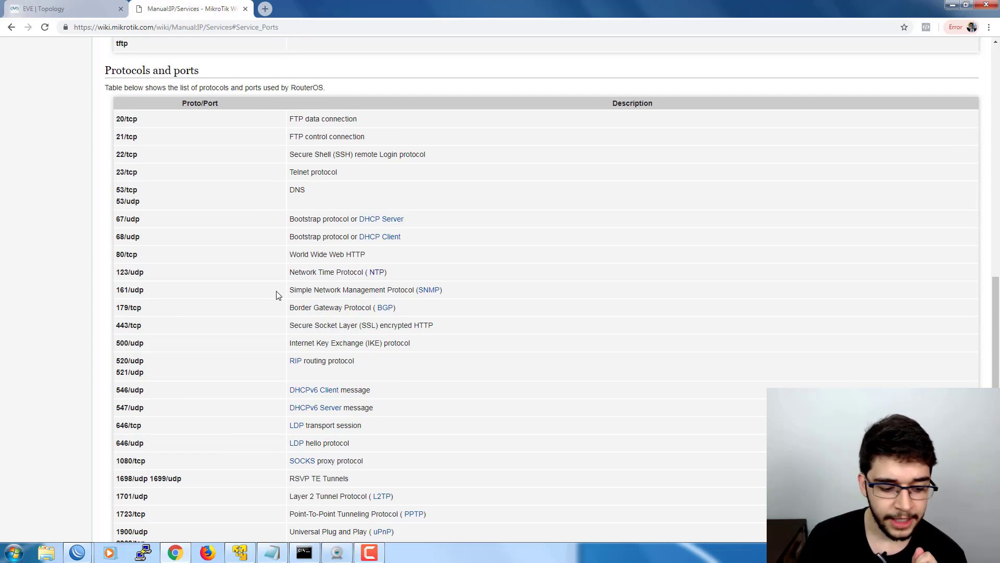
# Switch back to WinBox, move the Address List window clear of the Firewall window, and bring the filter rules to the front
pyautogui.moveTo(77, 552)
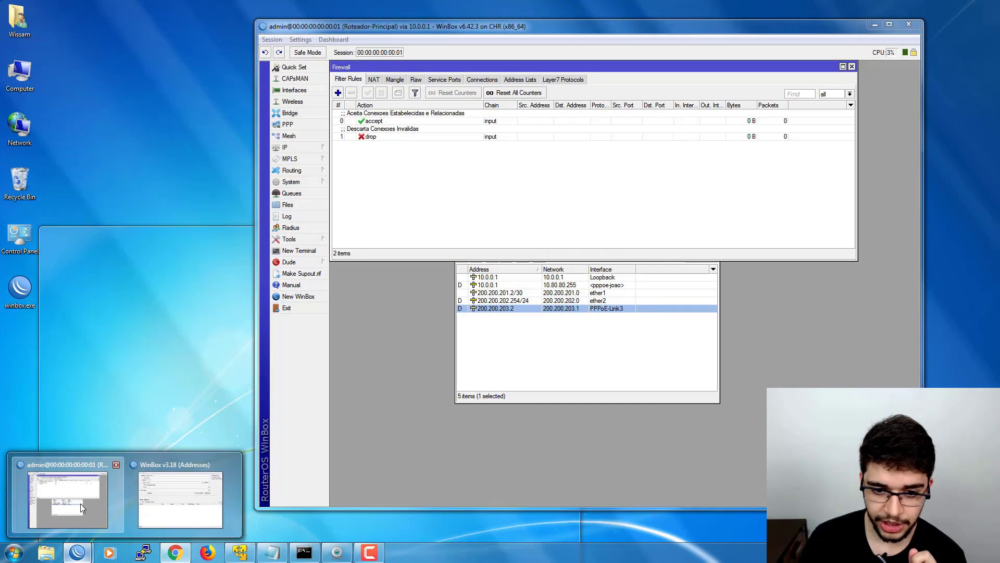
pyautogui.click(81, 503)
pyautogui.click(493, 328)
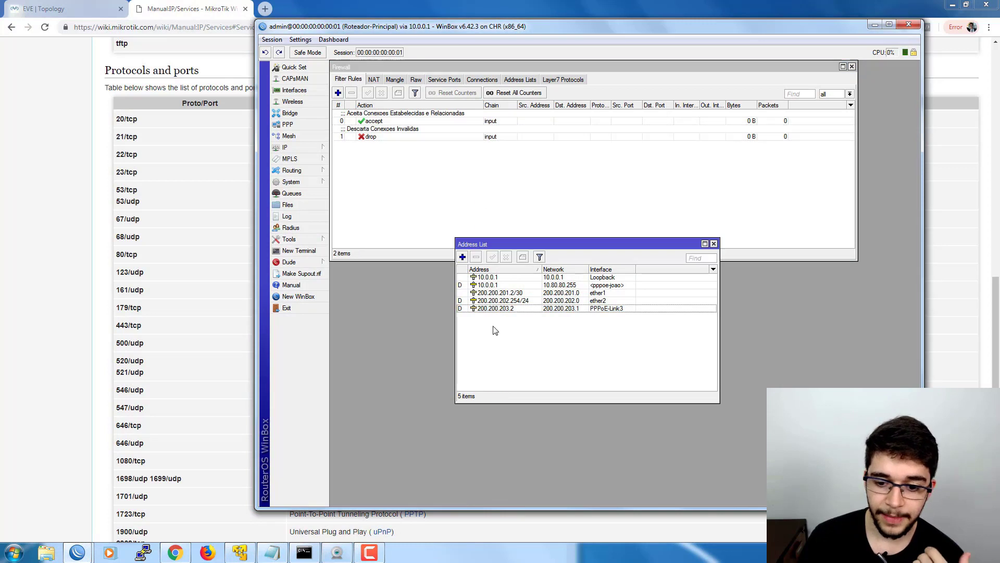
pyautogui.moveTo(495, 245); pyautogui.dragTo(484, 297)
pyautogui.click(485, 200)
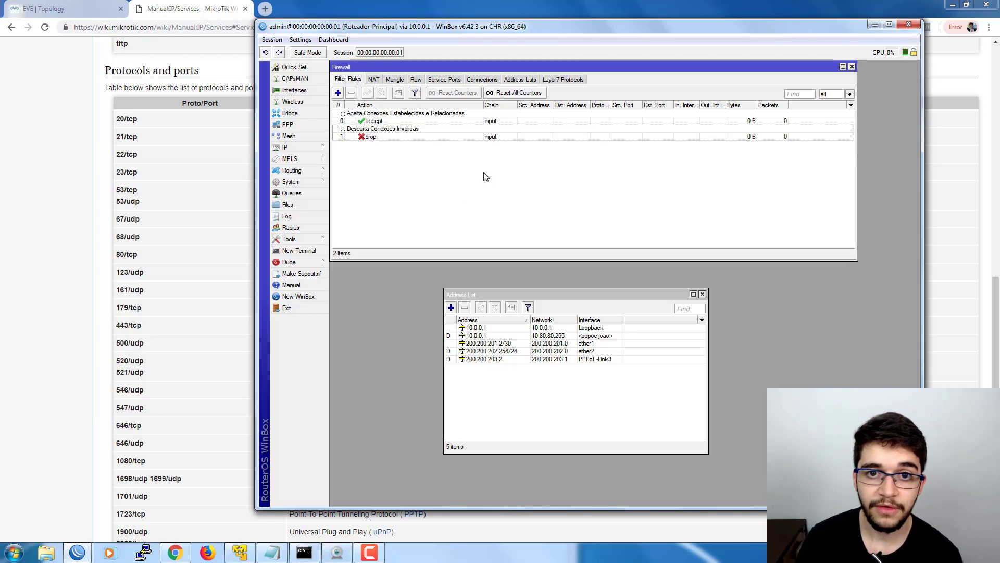
# Check item 3 in the Notepad notes again, highlighting "Aceitar protocolos que serão usados"
pyautogui.click(66, 150)
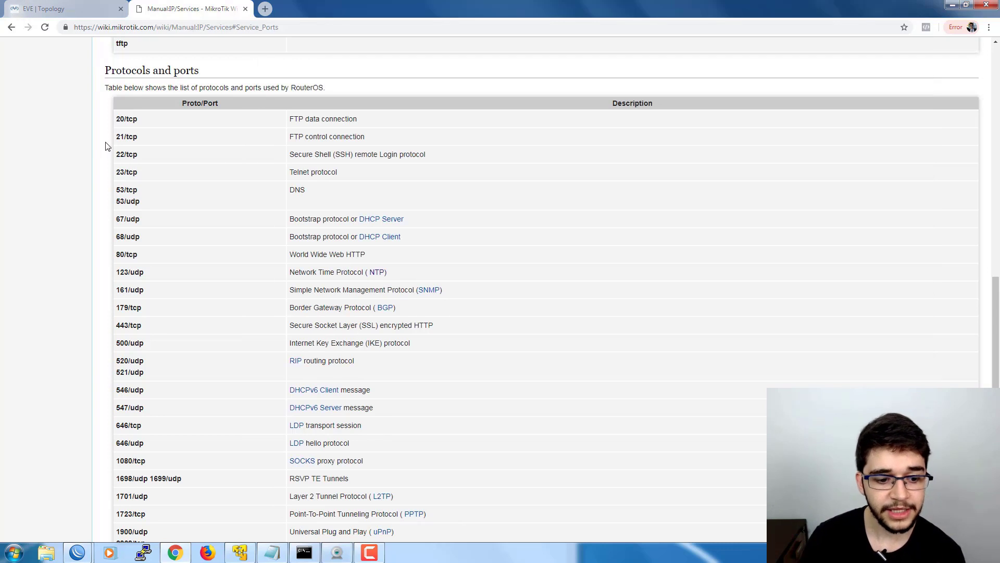
pyautogui.click(272, 553)
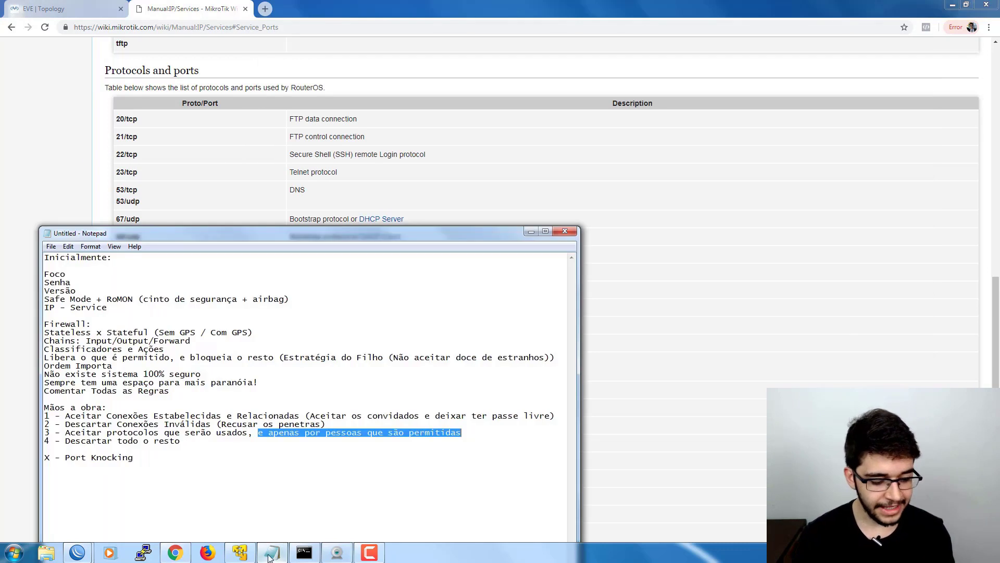
pyautogui.moveTo(66, 433); pyautogui.dragTo(249, 433)
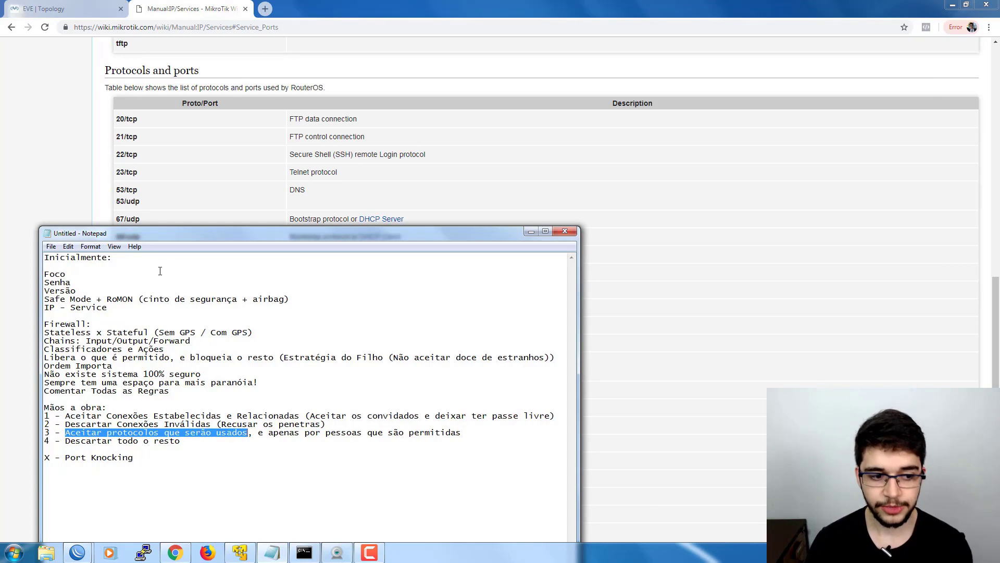
# Return to the wiki's port table and examine the port number and transport protocol of the 20/tcp, 53/tcp and 53/udp entries
pyautogui.click(92, 171)
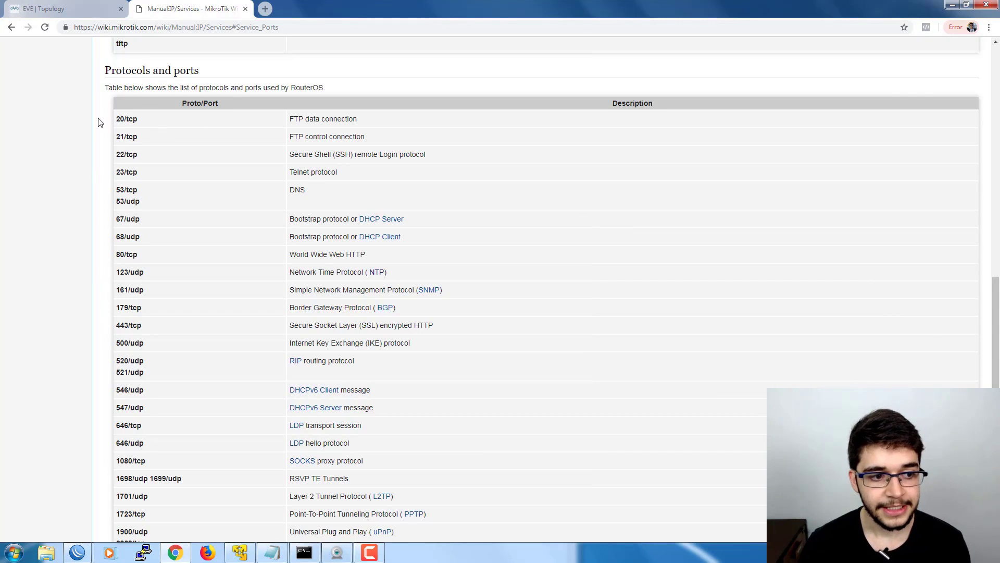
pyautogui.moveTo(116, 121); pyautogui.dragTo(121, 119)
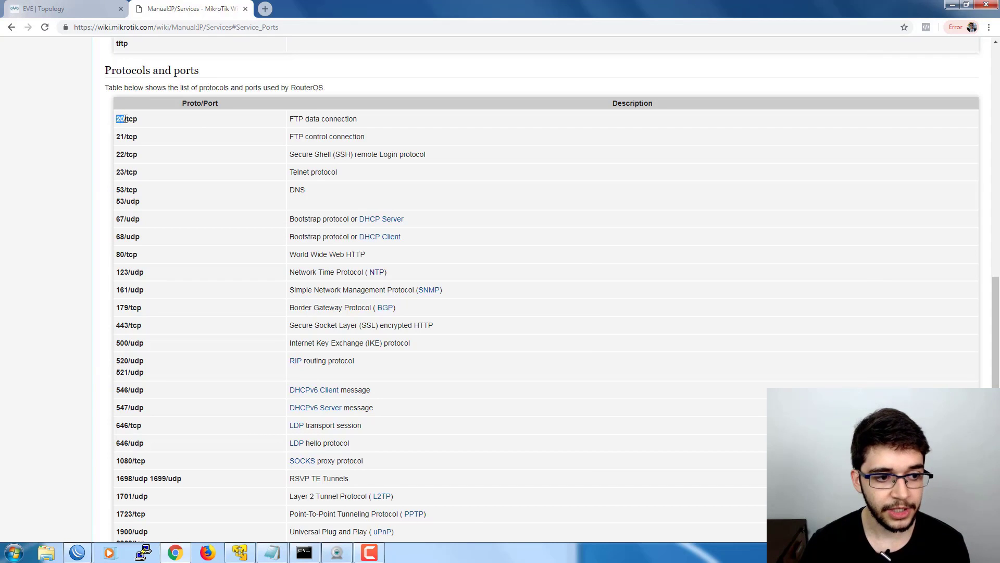
pyautogui.doubleClick(131, 119)
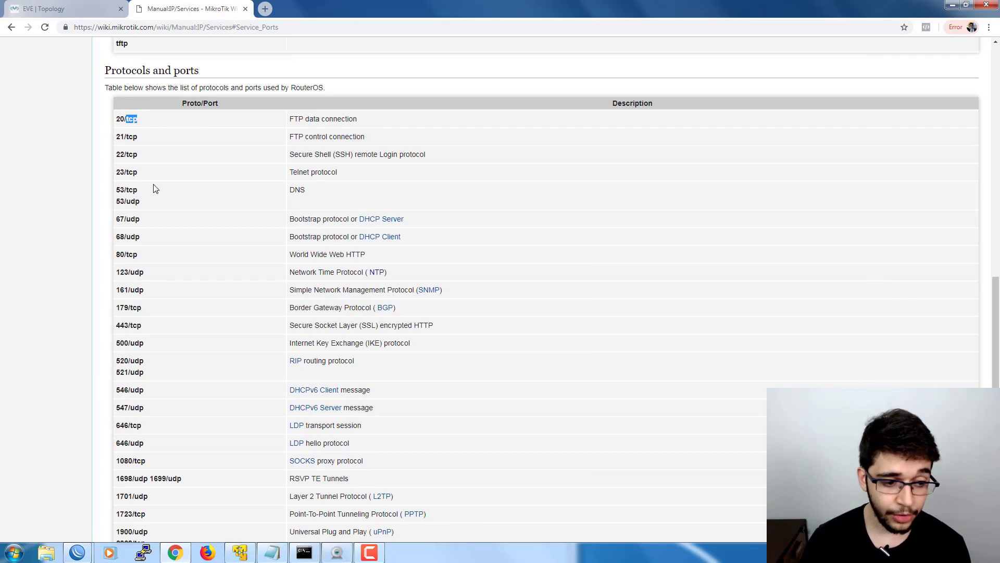
pyautogui.moveTo(139, 191); pyautogui.dragTo(128, 189)
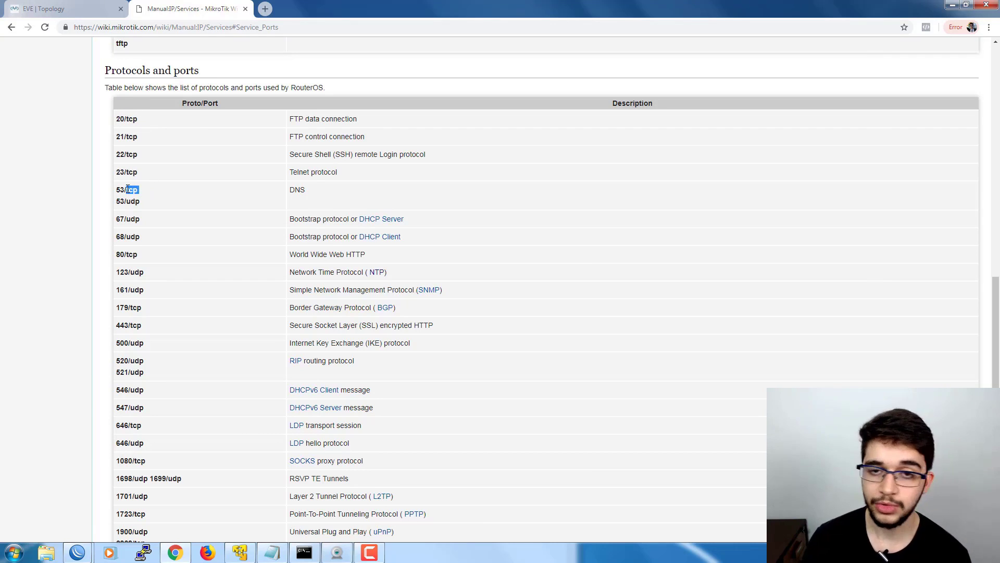
pyautogui.click(138, 192)
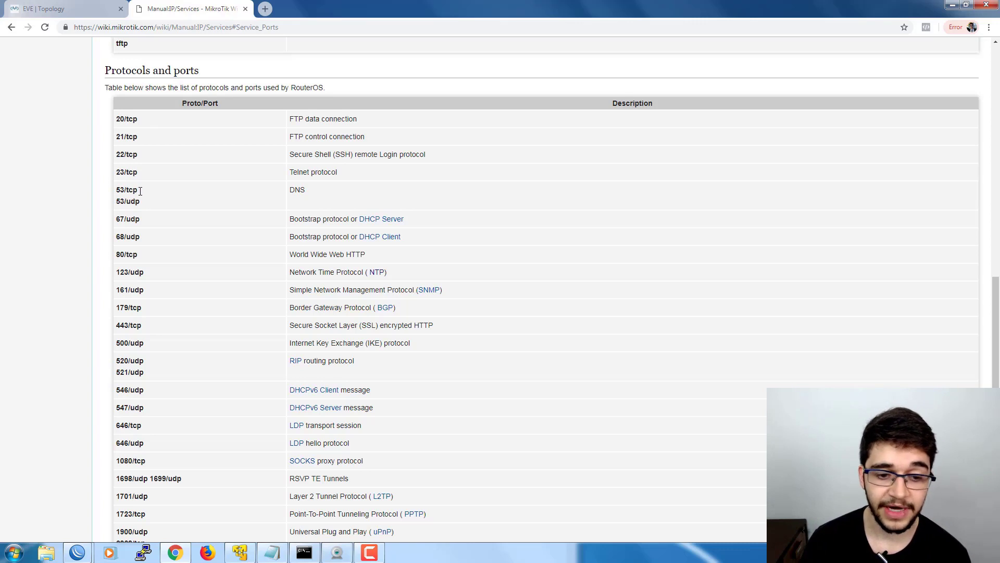
pyautogui.moveTo(140, 191); pyautogui.dragTo(126, 201)
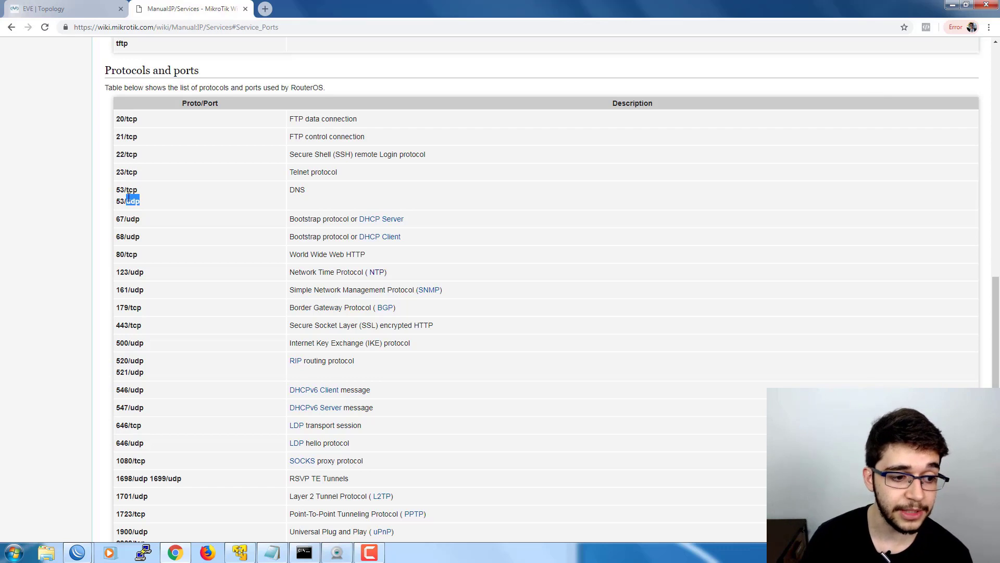
pyautogui.moveTo(137, 189); pyautogui.dragTo(126, 190)
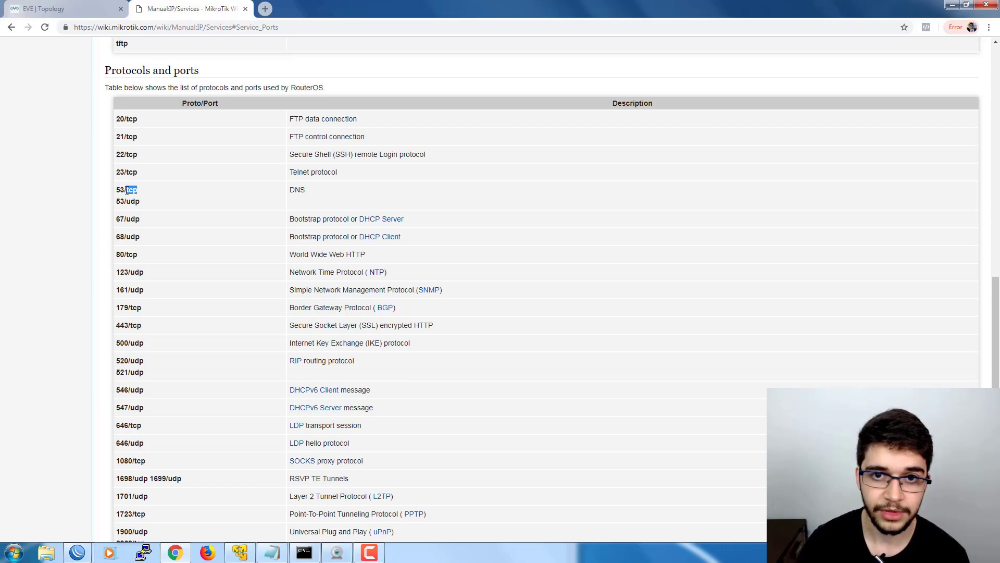
pyautogui.click(139, 191)
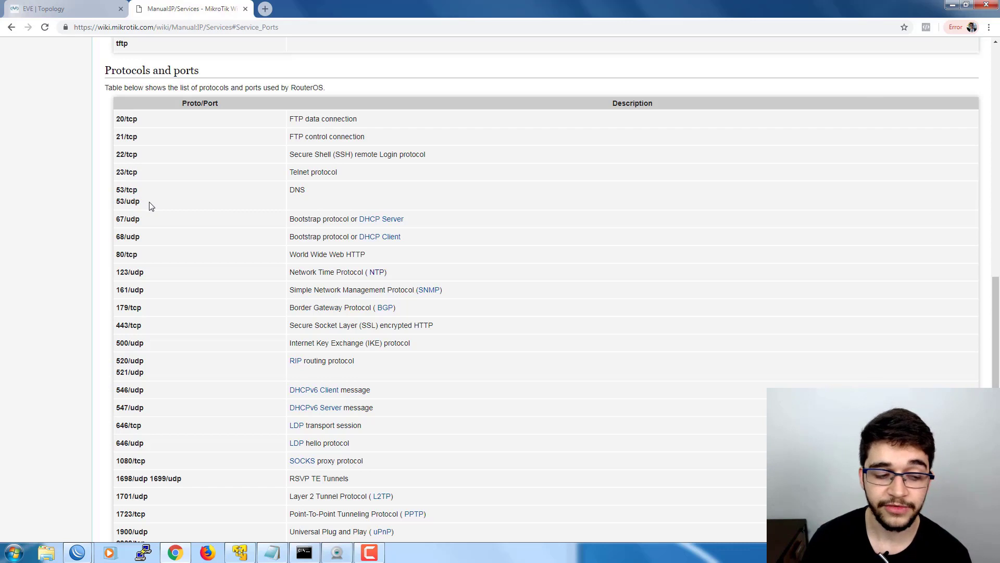
pyautogui.moveTo(141, 202); pyautogui.dragTo(126, 202)
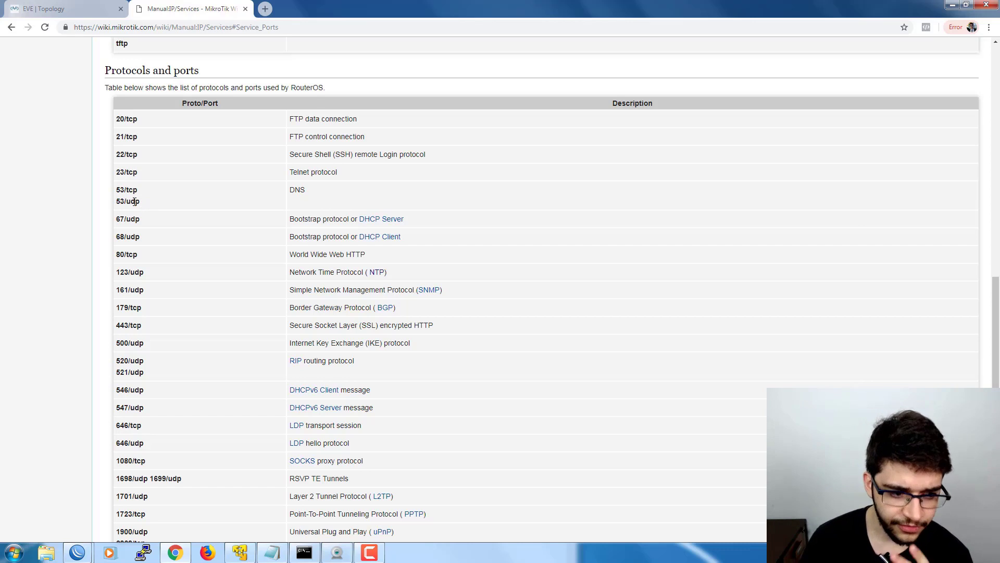
# Examine the end of the port table, comparing the tcp and udp port entries with the protocol-number entries from /1 ICMP to /112 VRRP
pyautogui.click(160, 219)
pyautogui.scroll(-10, 171, 201)
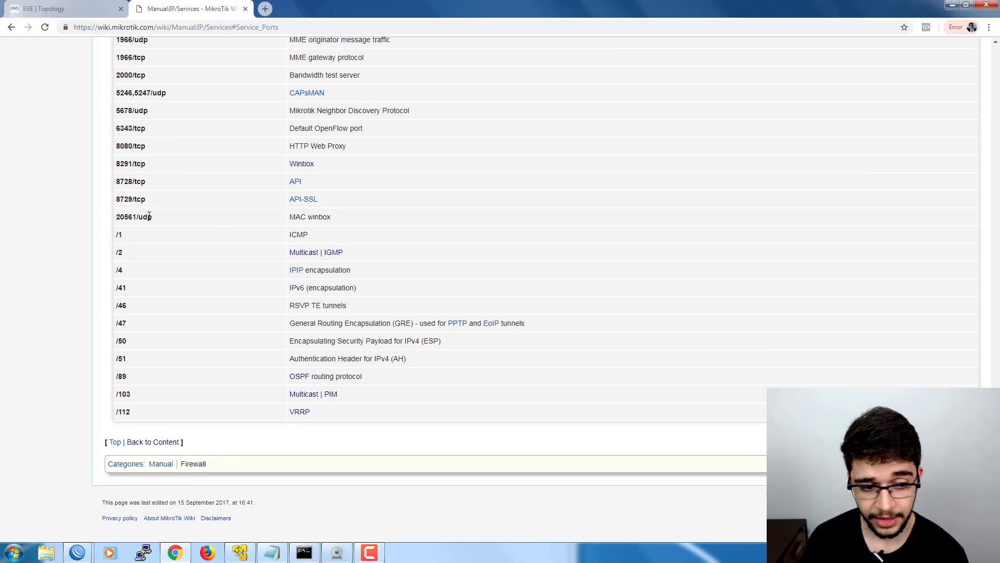
pyautogui.moveTo(117, 236); pyautogui.dragTo(371, 398)
pyautogui.click(371, 399)
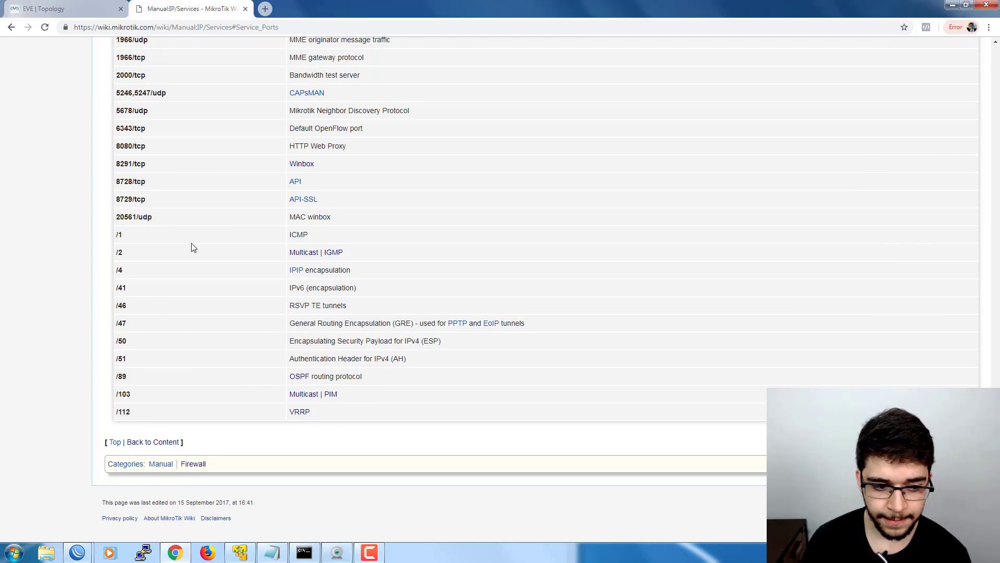
pyautogui.moveTo(152, 218); pyautogui.dragTo(137, 218)
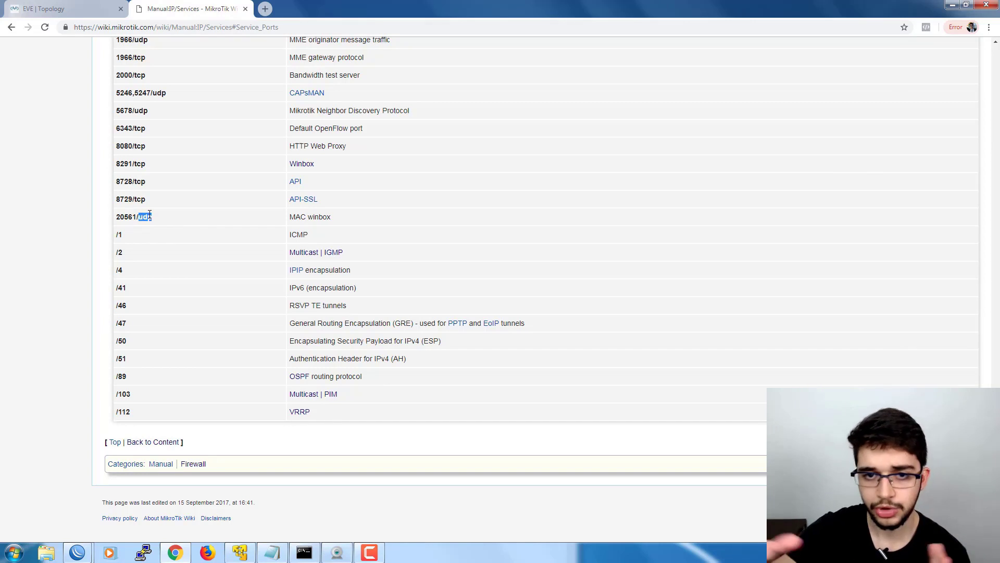
pyautogui.moveTo(152, 216); pyautogui.dragTo(135, 200)
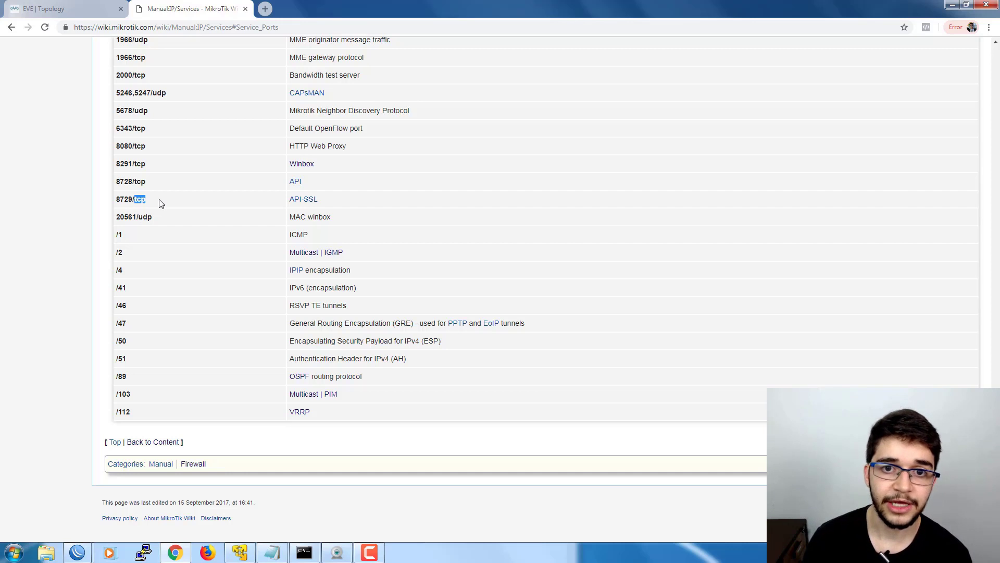
pyautogui.click(163, 233)
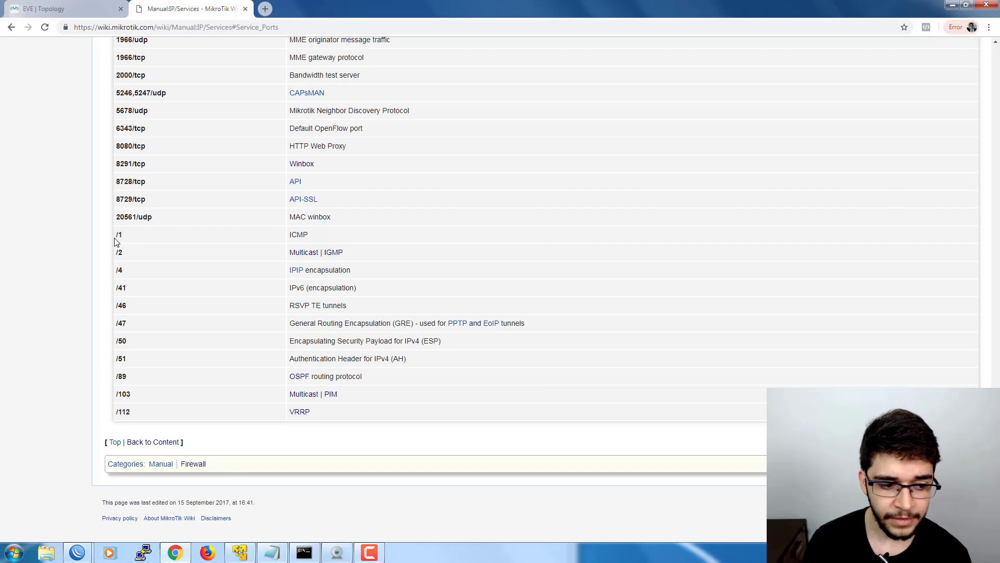
pyautogui.moveTo(117, 235); pyautogui.dragTo(391, 416)
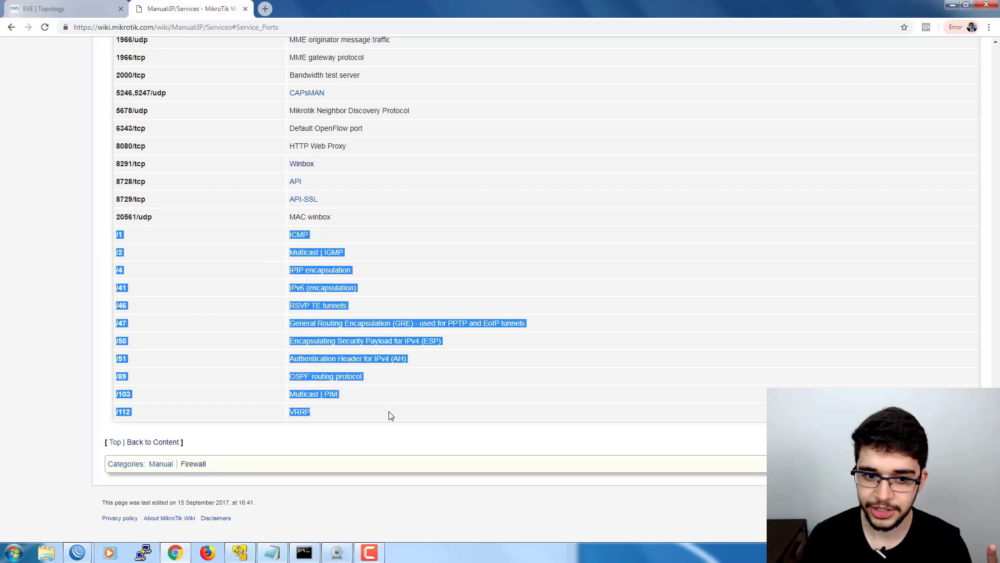
pyautogui.click(165, 213)
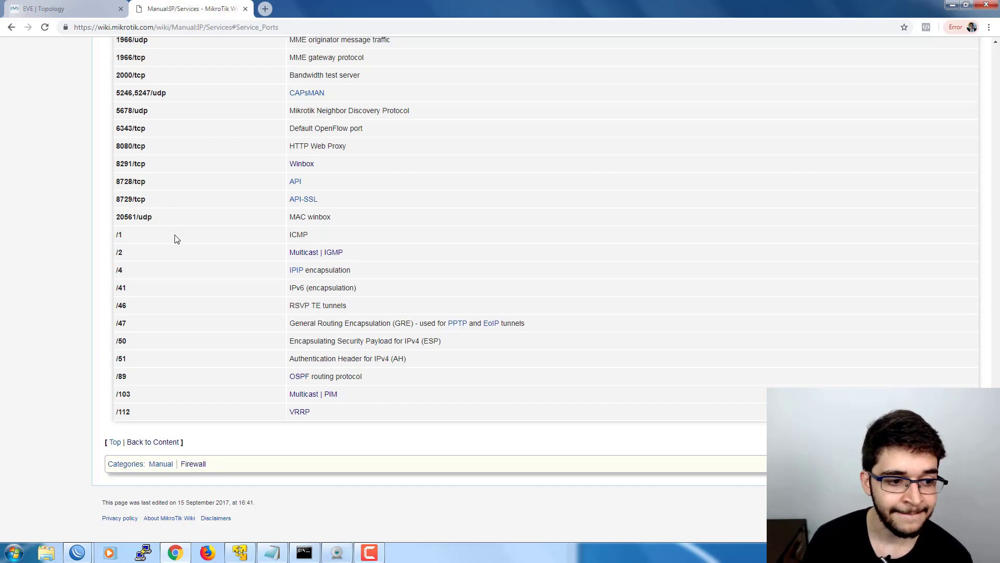
# Return to the start of the Protocols and ports table and examine its RouterOS caption and the 20/tcp FTP data connection entry
pyautogui.scroll(12, 174, 237)
pyautogui.scroll(-4, 176, 239)
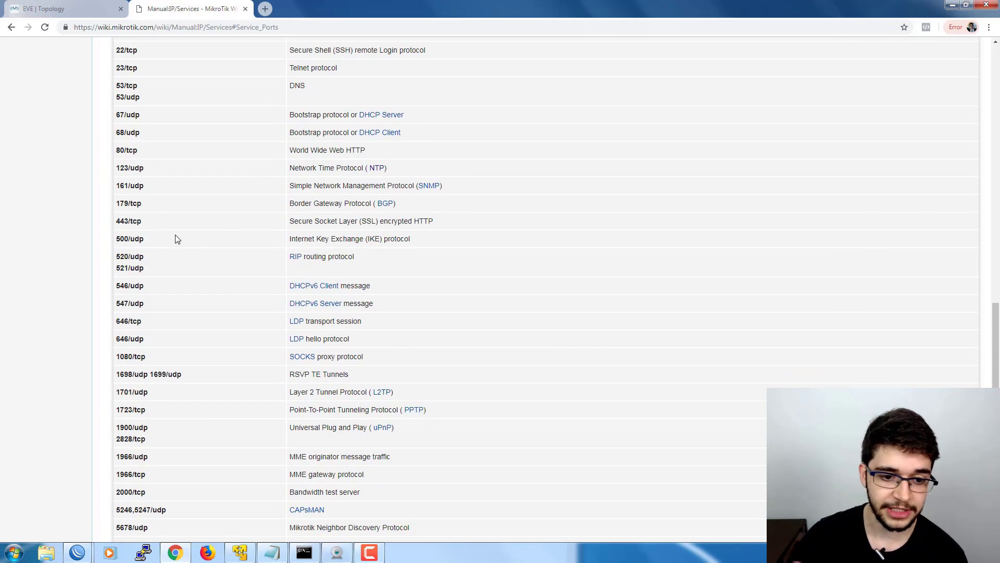
pyautogui.scroll(4, 175, 237)
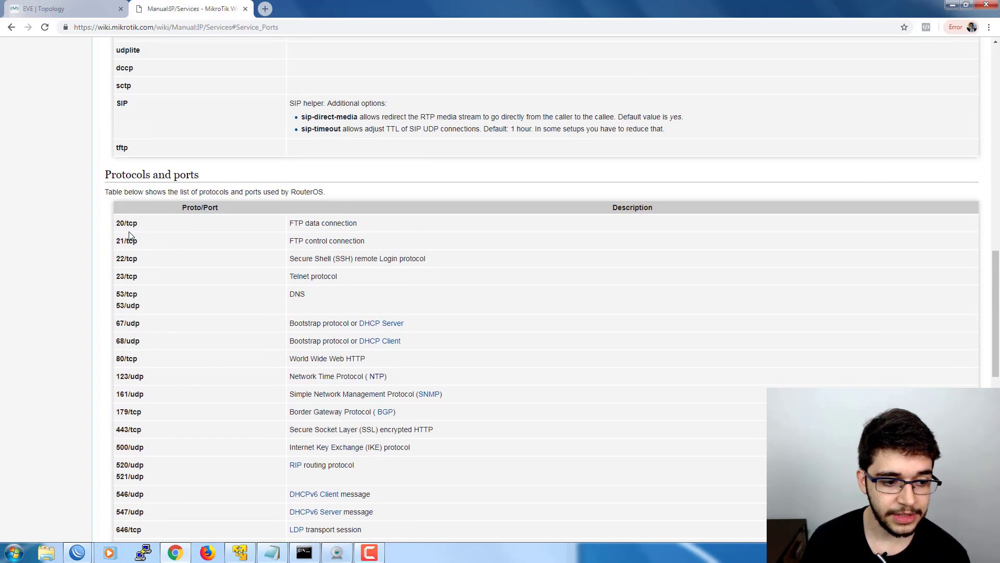
pyautogui.moveTo(118, 223); pyautogui.dragTo(124, 223)
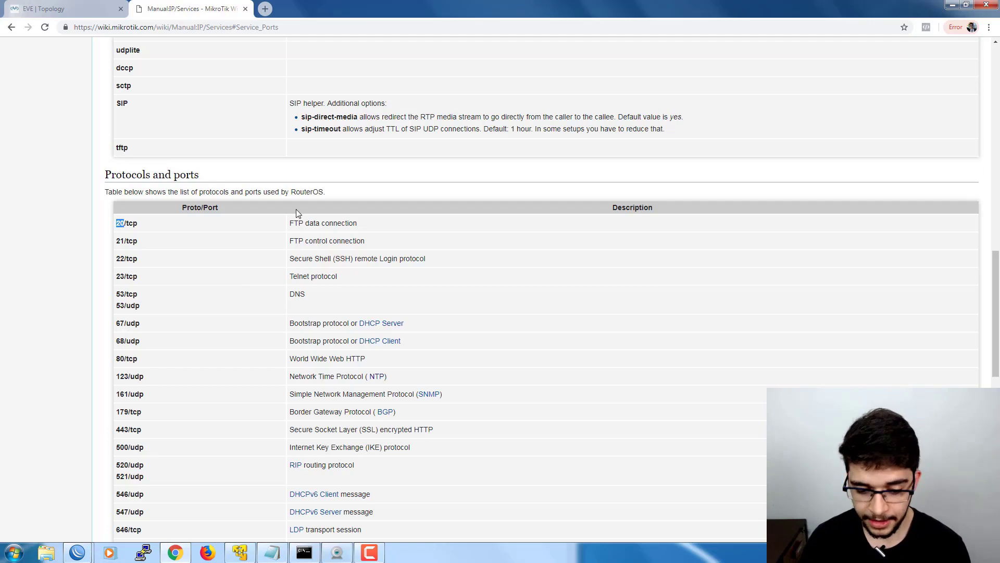
pyautogui.scroll(-6, 306, 291)
pyautogui.scroll(6, 308, 195)
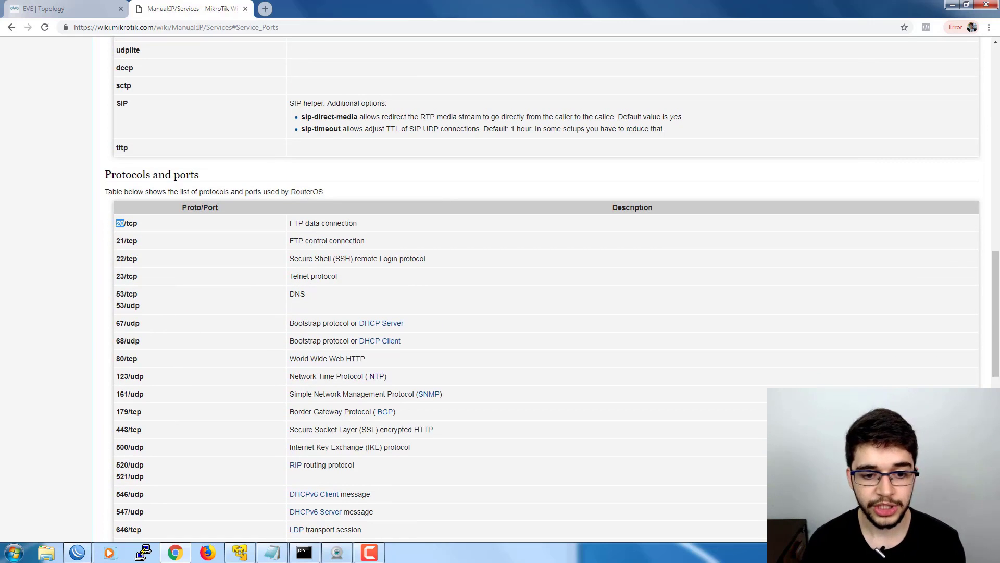
pyautogui.moveTo(291, 192); pyautogui.dragTo(325, 192)
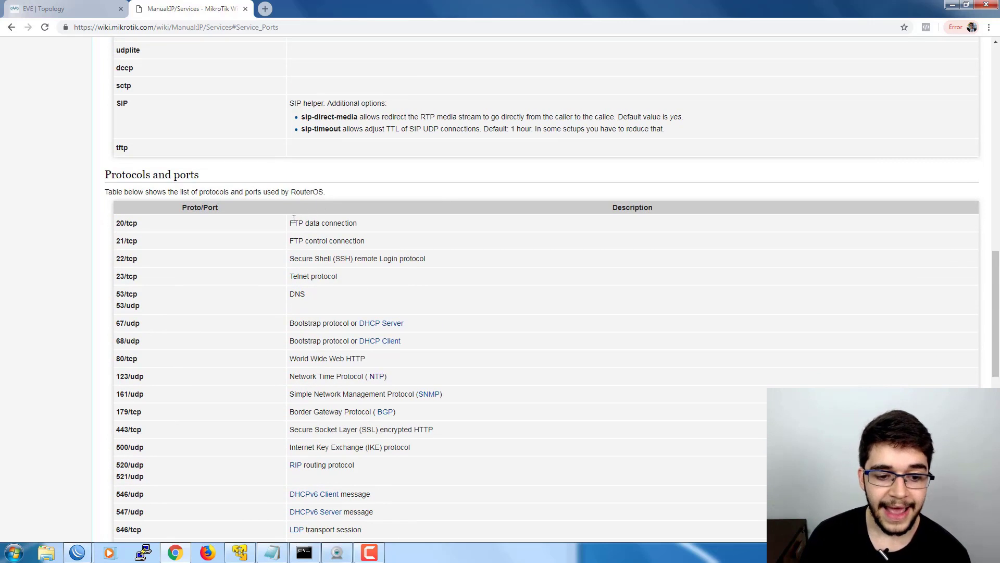
pyautogui.moveTo(291, 223); pyautogui.dragTo(334, 223)
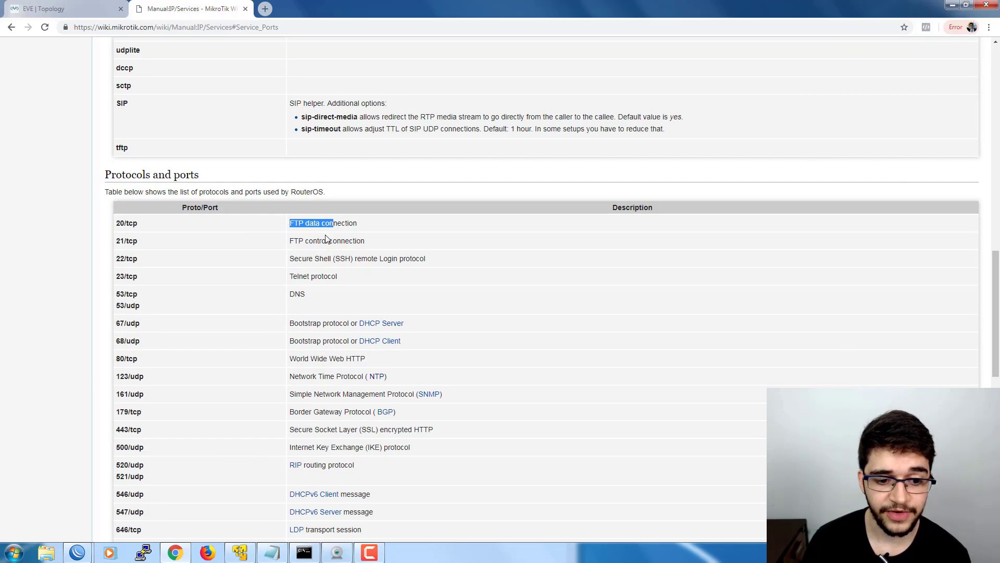
pyautogui.click(297, 226)
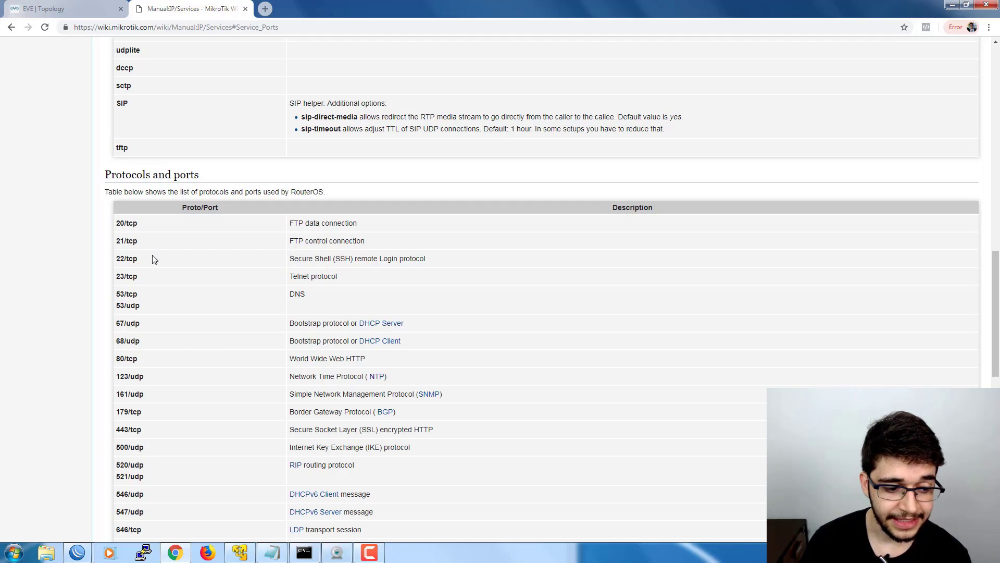
# Switch to the EVE topology and examine Roteador-1 and its connections to the three Internet links
pyautogui.click(81, 10)
pyautogui.moveTo(246, 163); pyautogui.dragTo(334, 262)
pyautogui.click(334, 262)
pyautogui.moveTo(237, 149); pyautogui.dragTo(186, 269)
pyautogui.moveTo(258, 176); pyautogui.dragTo(328, 257)
pyautogui.click(324, 169)
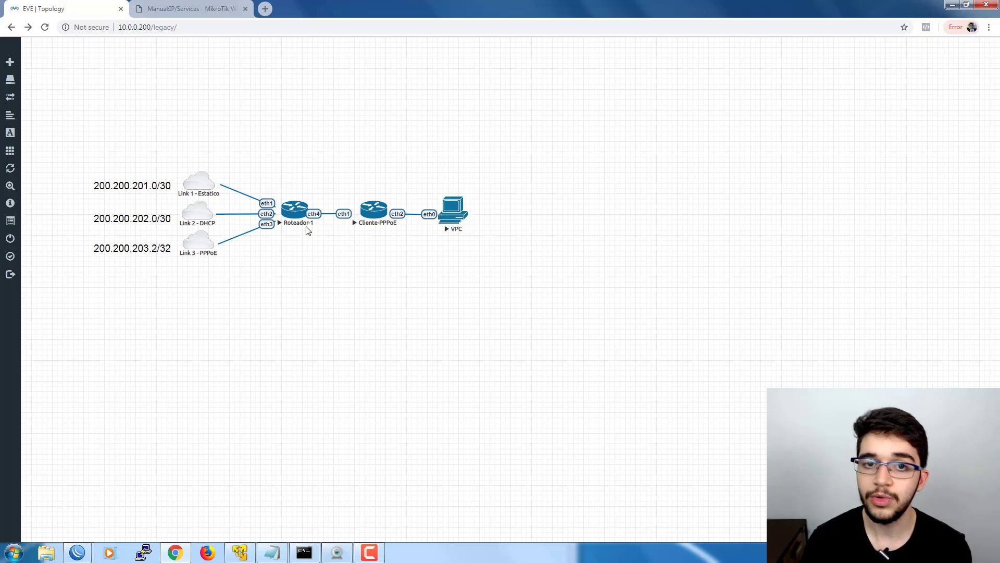
# Return to the wiki's port table and examine the SSH, Telnet and DNS entries (22/tcp, 23/tcp, 53/tcp and 53/udp)
pyautogui.click(170, 11)
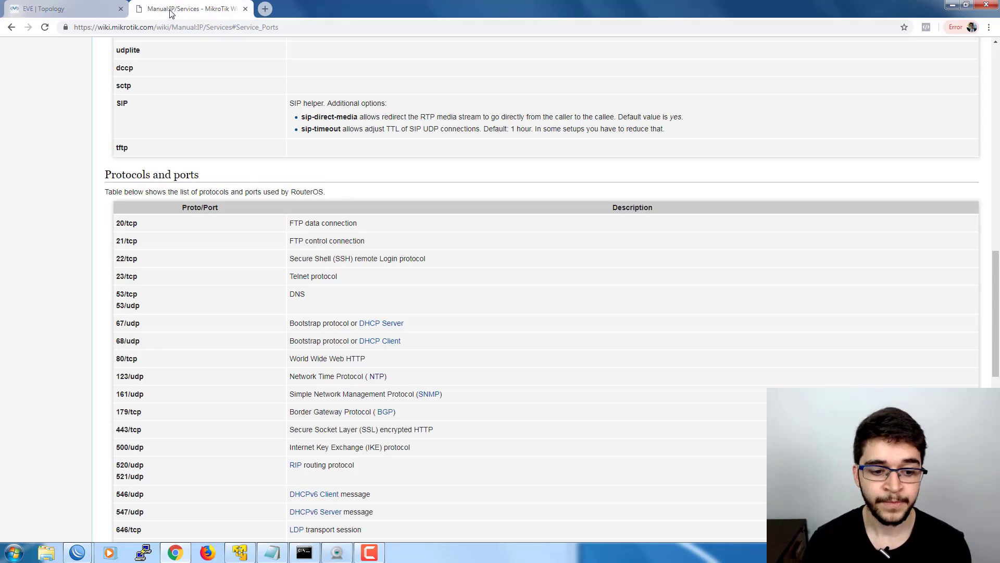
pyautogui.moveTo(293, 258); pyautogui.dragTo(446, 262)
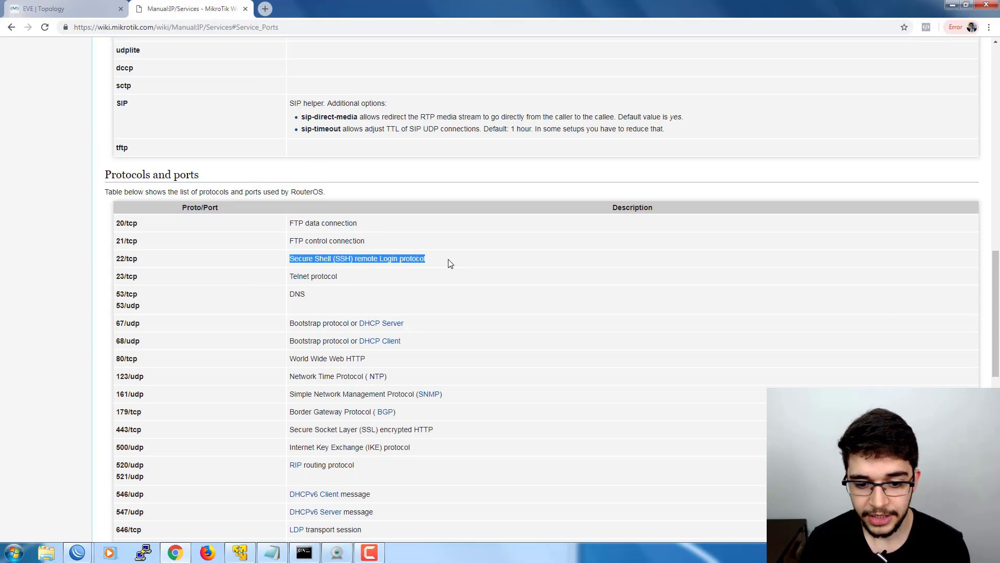
pyautogui.click(436, 261)
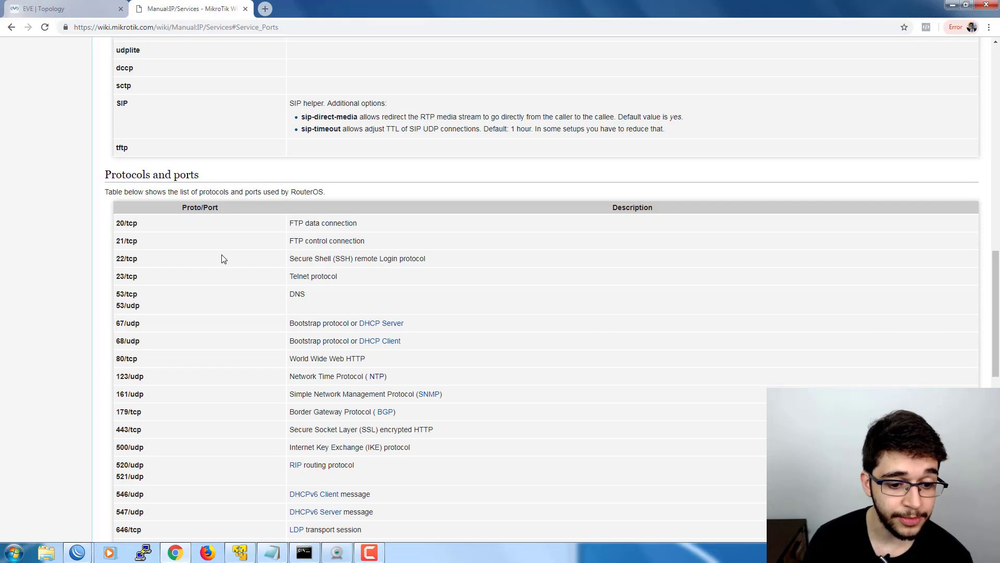
pyautogui.moveTo(291, 276); pyautogui.dragTo(351, 279)
pyautogui.click(350, 279)
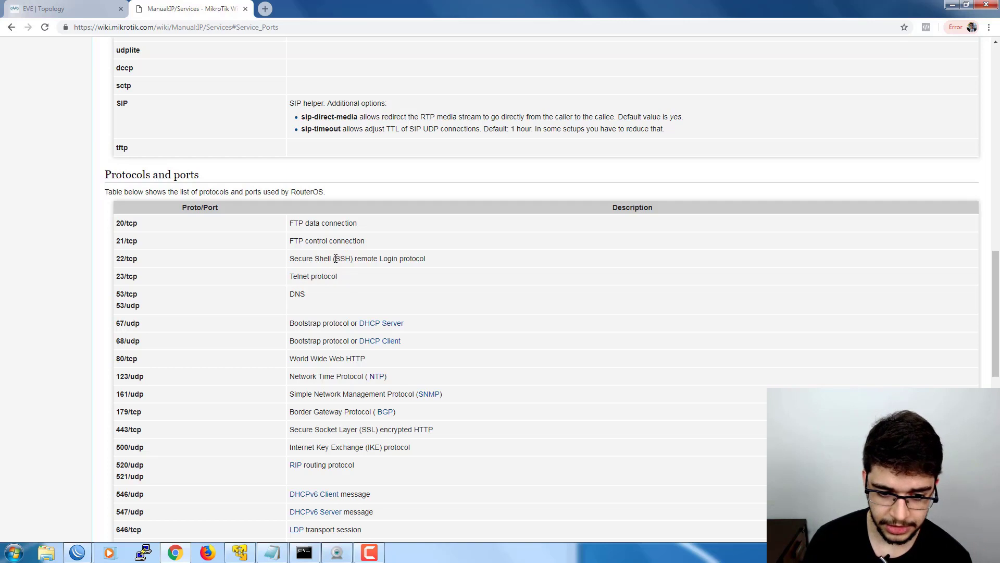
pyautogui.moveTo(336, 259); pyautogui.dragTo(351, 260)
pyautogui.click(296, 276)
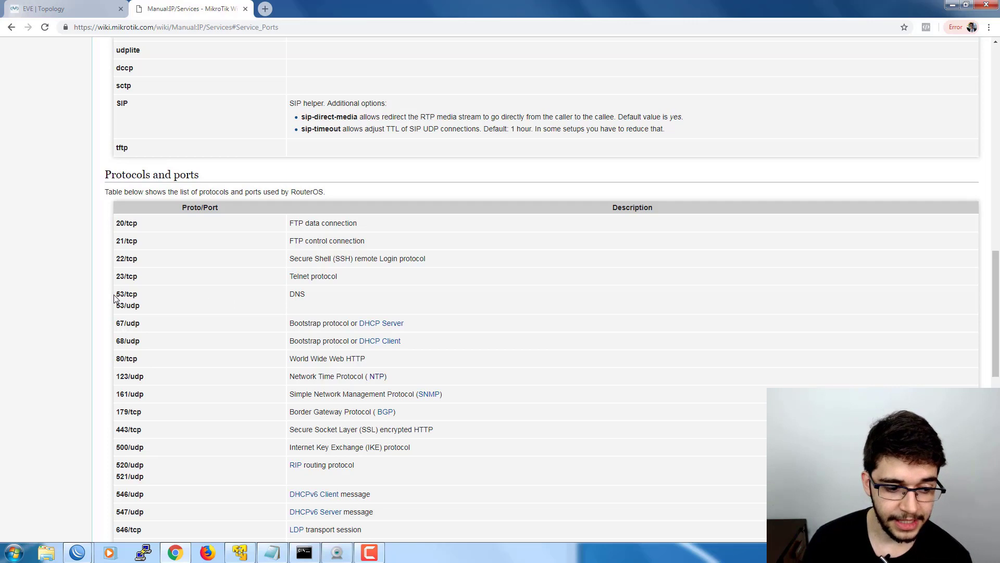
pyautogui.moveTo(127, 295); pyautogui.dragTo(153, 310)
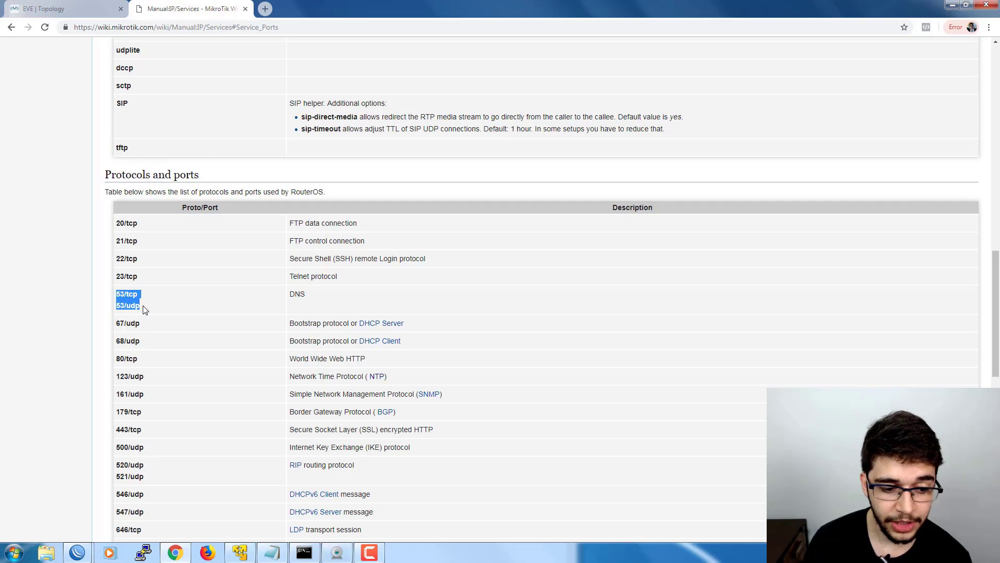
pyautogui.click(139, 302)
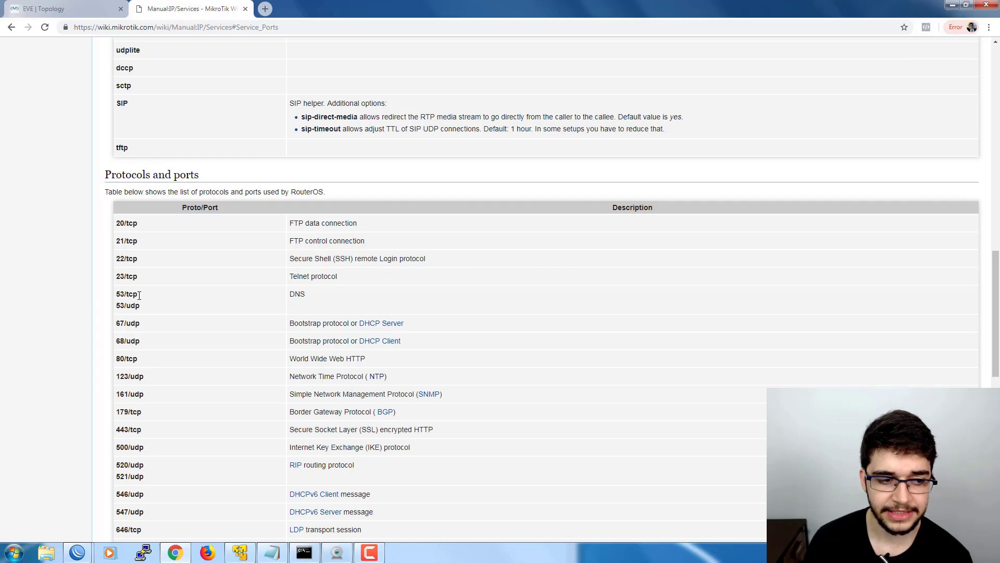
# Check the EVE topology again, tracing Roteador-1, the external side of the links and the VPC on the client side
pyautogui.click(100, 9)
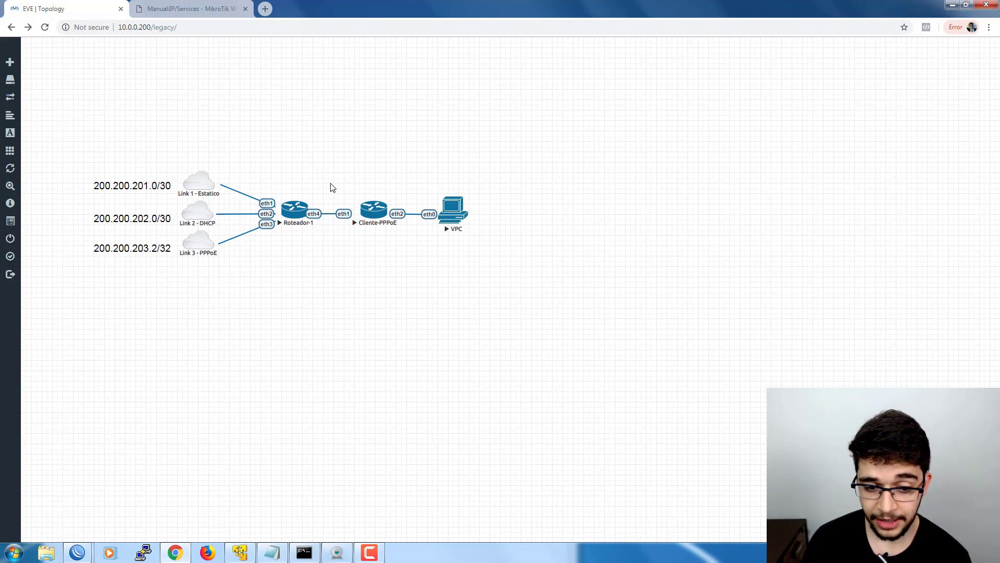
pyautogui.moveTo(298, 215); pyautogui.dragTo(252, 236)
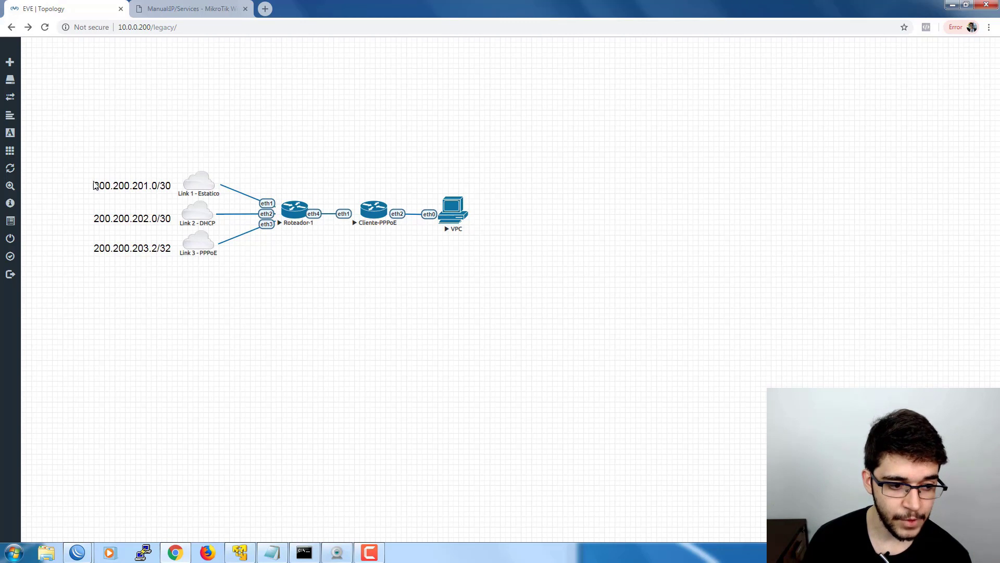
pyautogui.moveTo(23, 200)
pyautogui.moveTo(28, 181); pyautogui.dragTo(78, 240)
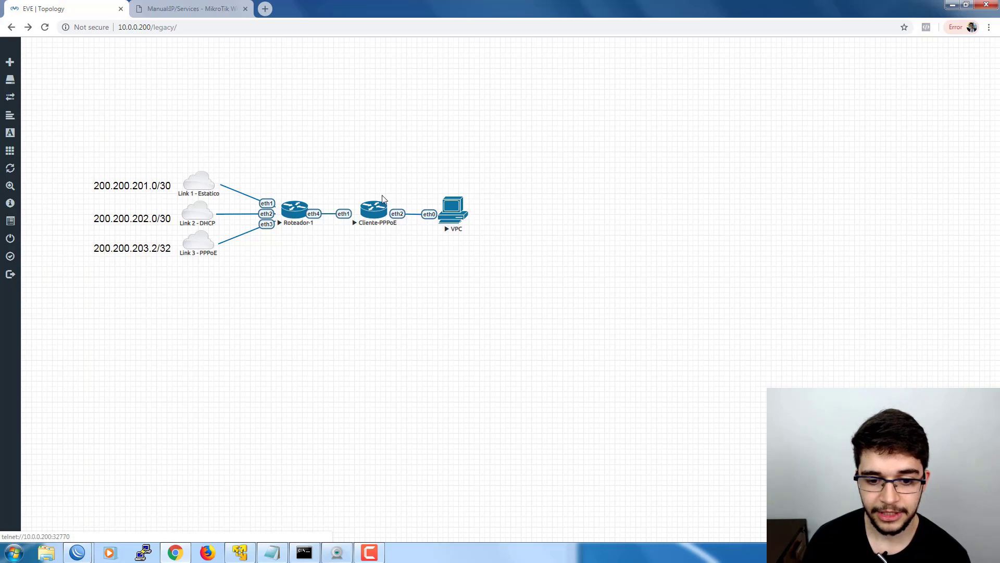
pyautogui.moveTo(516, 186); pyautogui.dragTo(415, 252)
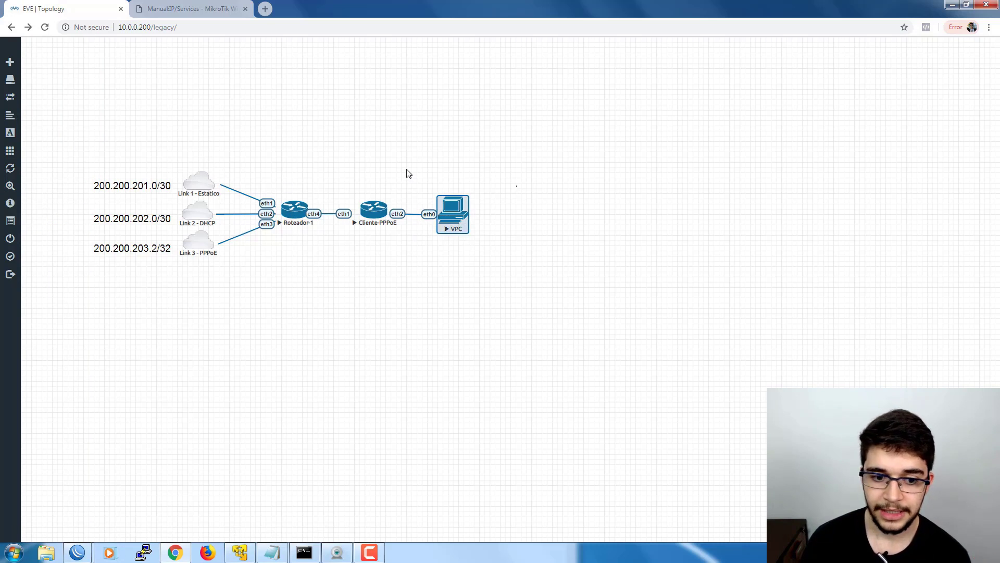
# Go back to the wiki's port table and examine the DNS entry and the DHCP Server and DHCP Client entries, 67/udp and 68/udp
pyautogui.click(196, 9)
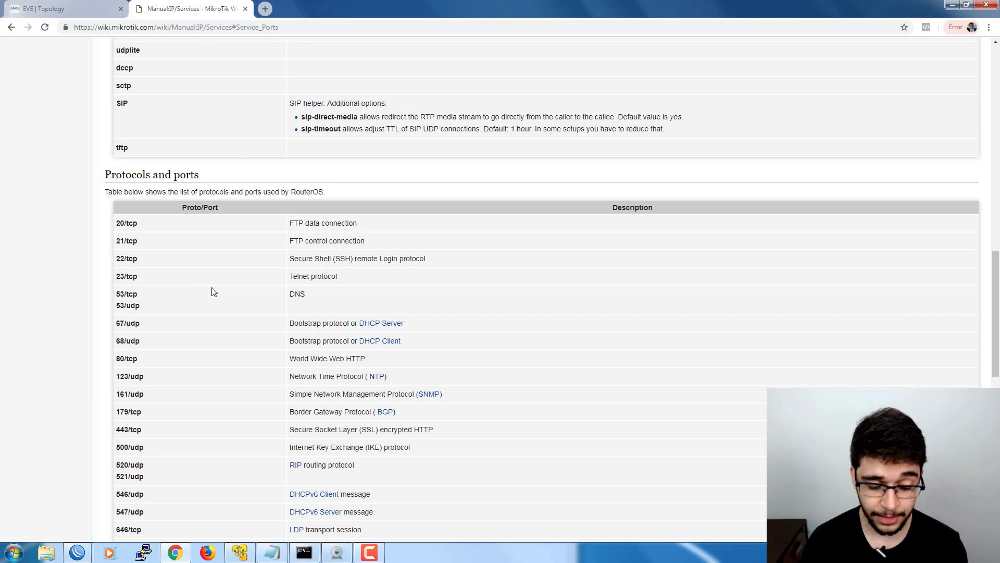
pyautogui.moveTo(311, 296); pyautogui.dragTo(204, 300)
pyautogui.click(167, 301)
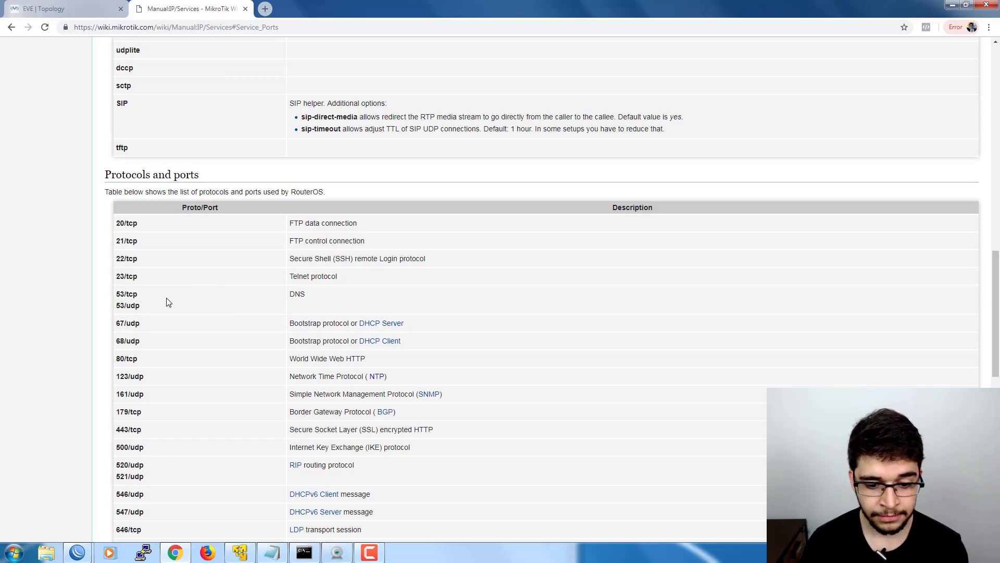
pyautogui.scroll(-1, 166, 301)
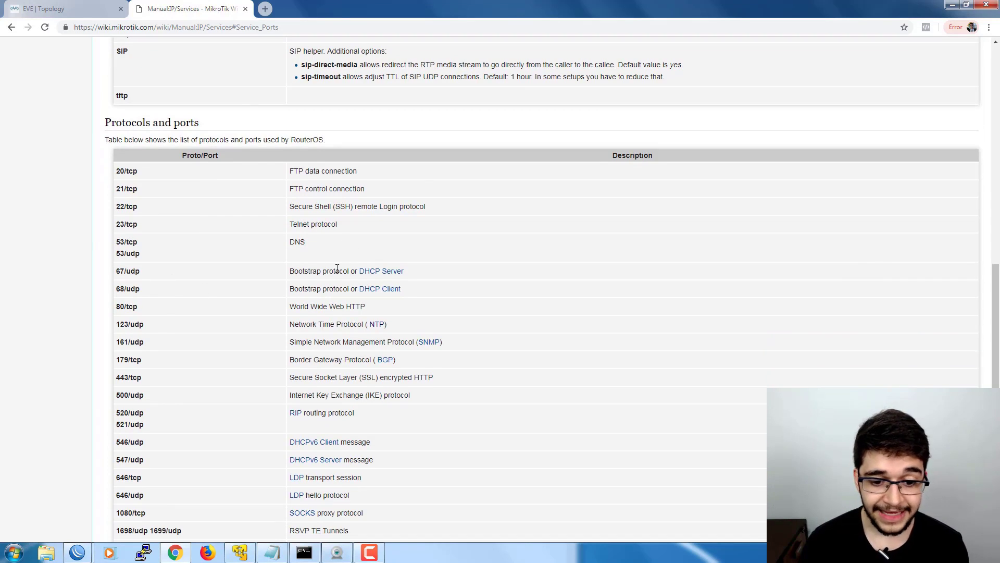
pyautogui.moveTo(440, 272); pyautogui.dragTo(269, 276)
pyautogui.moveTo(439, 284); pyautogui.dragTo(258, 295)
pyautogui.click(255, 295)
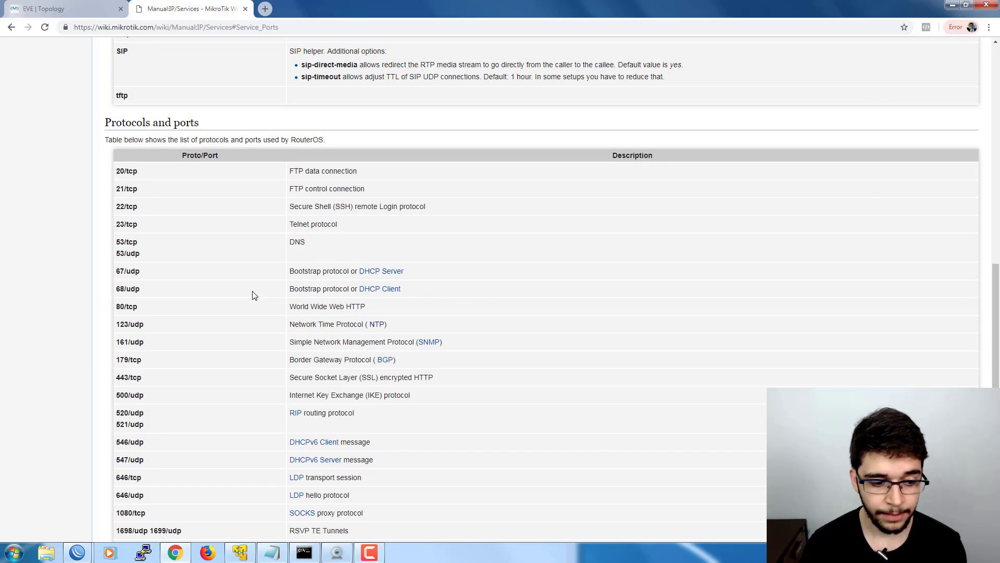
pyautogui.moveTo(115, 271); pyautogui.dragTo(122, 272)
pyautogui.click(118, 288)
pyautogui.click(151, 276)
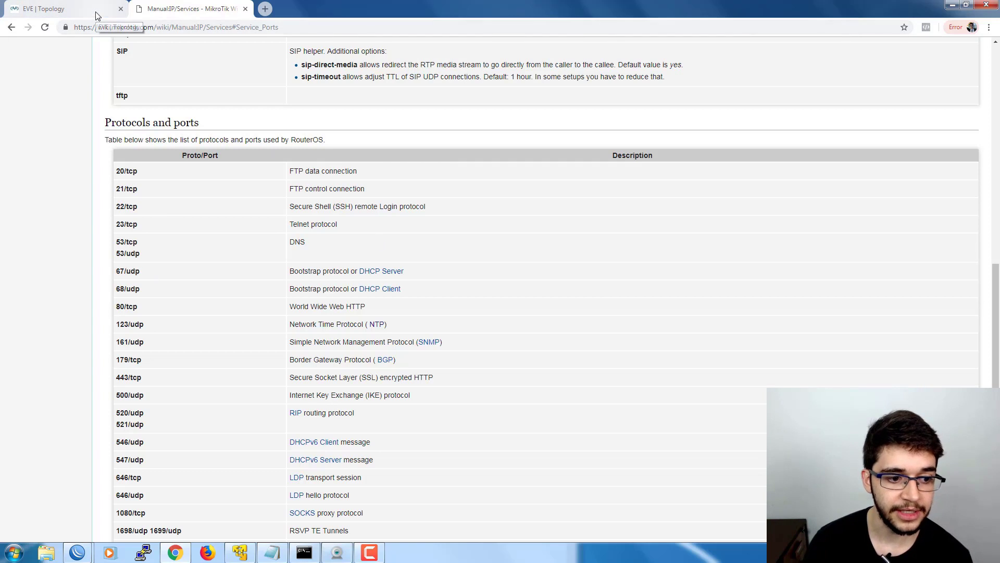
# Check the Link 2 - DHCP connection to Roteador-1 in the topology against the wiki's 68/udp DHCP Client entry
pyautogui.click(52, 9)
pyautogui.moveTo(334, 181); pyautogui.dragTo(242, 260)
pyautogui.click(229, 205)
pyautogui.moveTo(191, 217); pyautogui.dragTo(257, 223)
pyautogui.click(188, 7)
pyautogui.moveTo(423, 295); pyautogui.dragTo(165, 296)
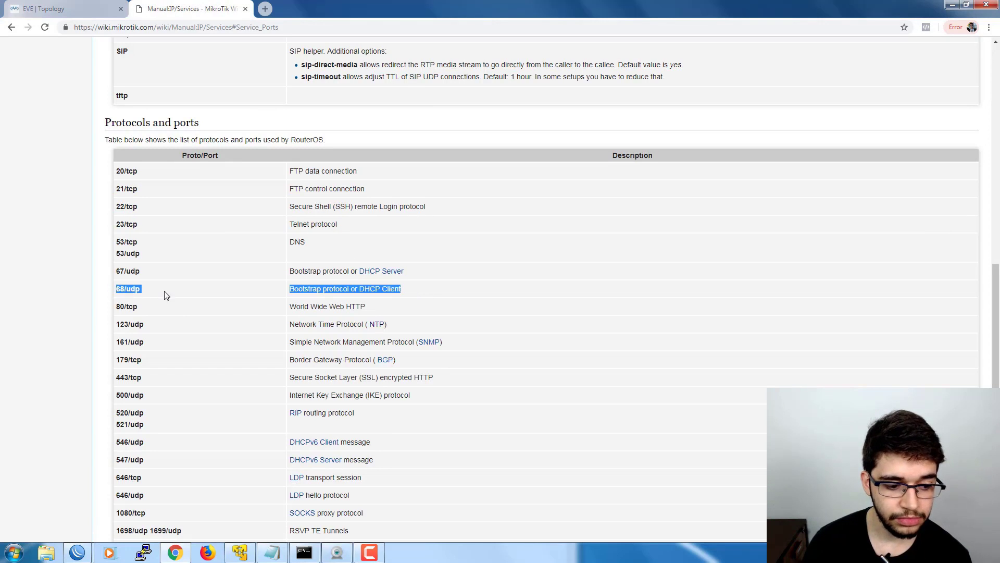
pyautogui.click(166, 295)
# Switch to WinBox and start a new firewall filter rule on the input chain with protocol udp
pyautogui.click(81, 546)
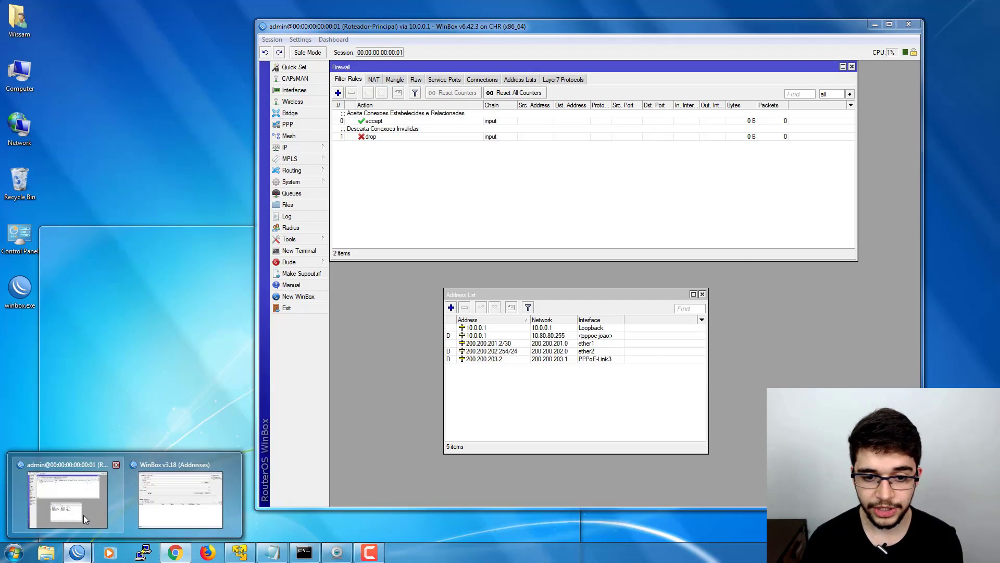
pyautogui.click(83, 515)
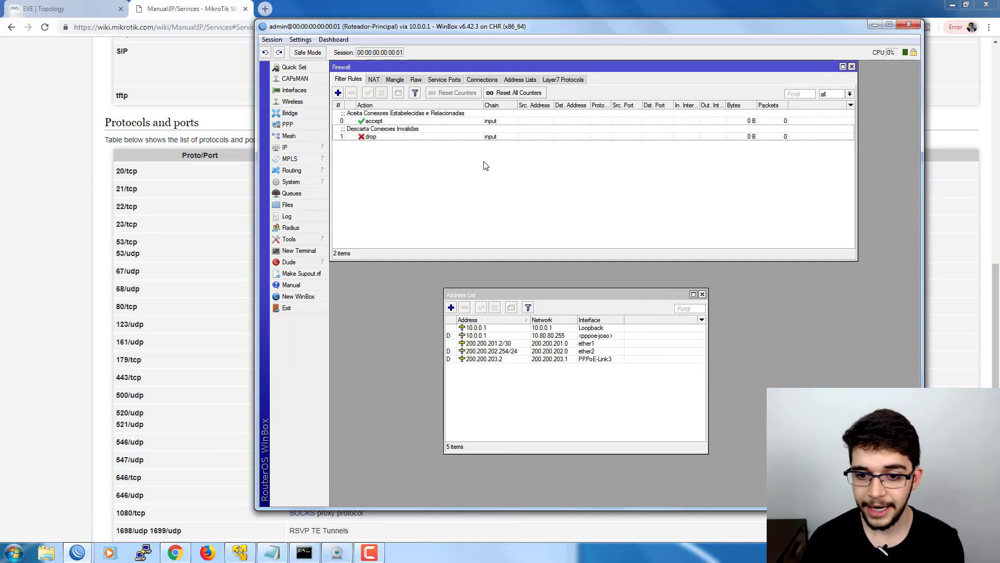
pyautogui.click(338, 94)
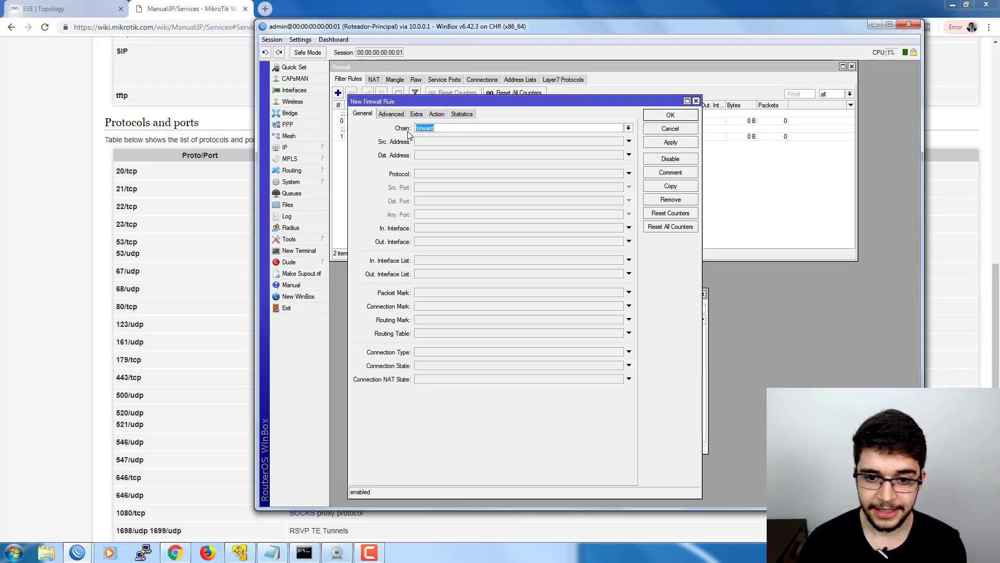
pyautogui.click(628, 129)
pyautogui.click(492, 142)
pyautogui.click(432, 174)
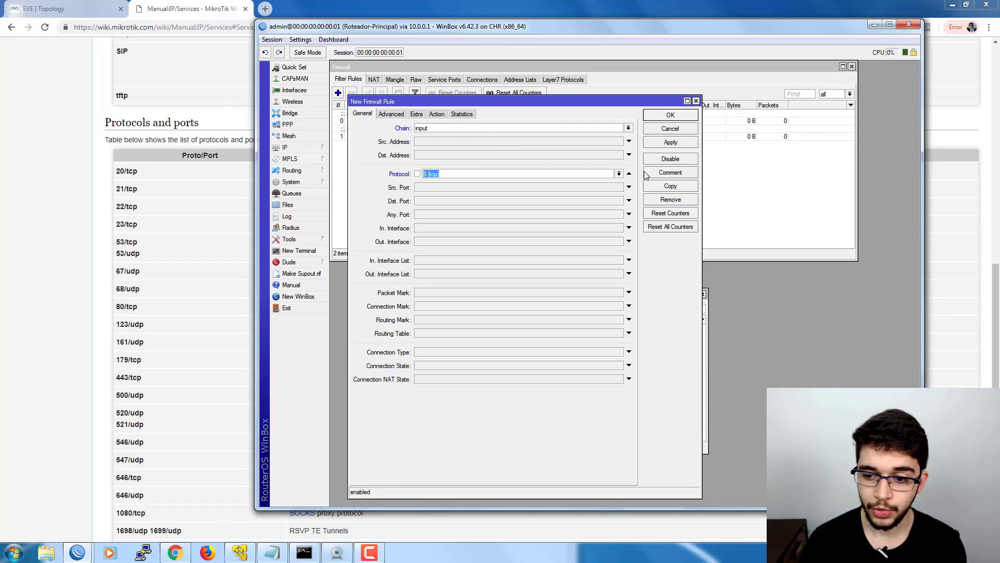
pyautogui.click(619, 174)
pyautogui.click(427, 241)
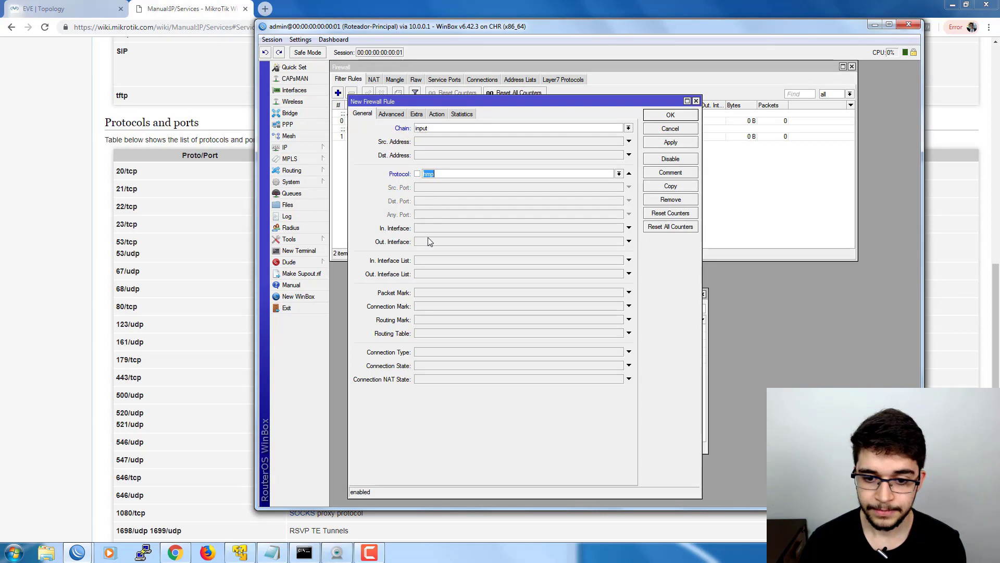
pyautogui.press('Down')
pyautogui.press('Down')
pyautogui.press('Down')
pyautogui.press('Down')
pyautogui.press('Down')
pyautogui.press('Down')
pyautogui.press('Down')
pyautogui.press('Down')
pyautogui.press('Down')
pyautogui.press('Return')
# Set the new rule's destination port to 68, checking the wiki's DHCP Client entry, and review that its action is accept
pyautogui.click(431, 203)
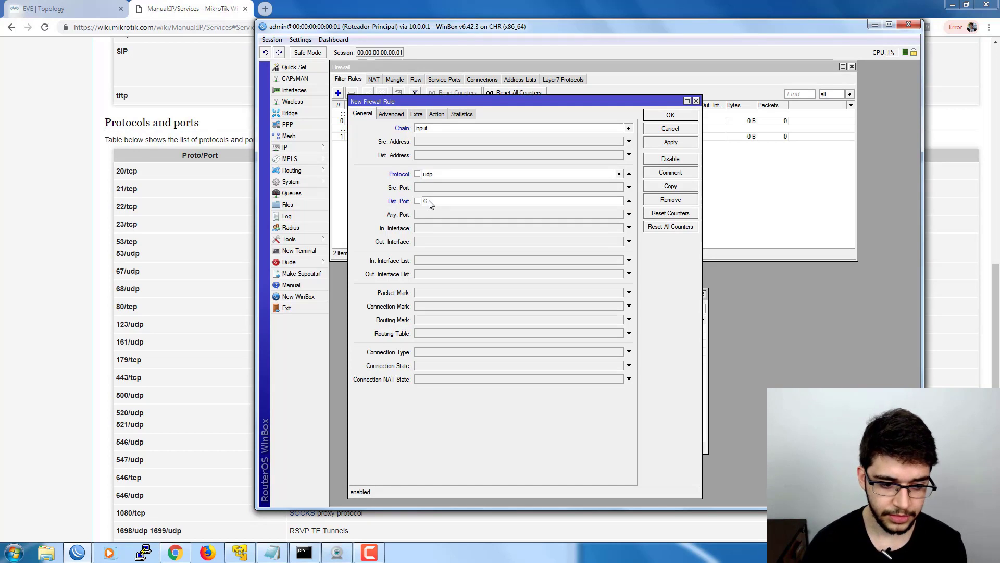
pyautogui.click(226, 286)
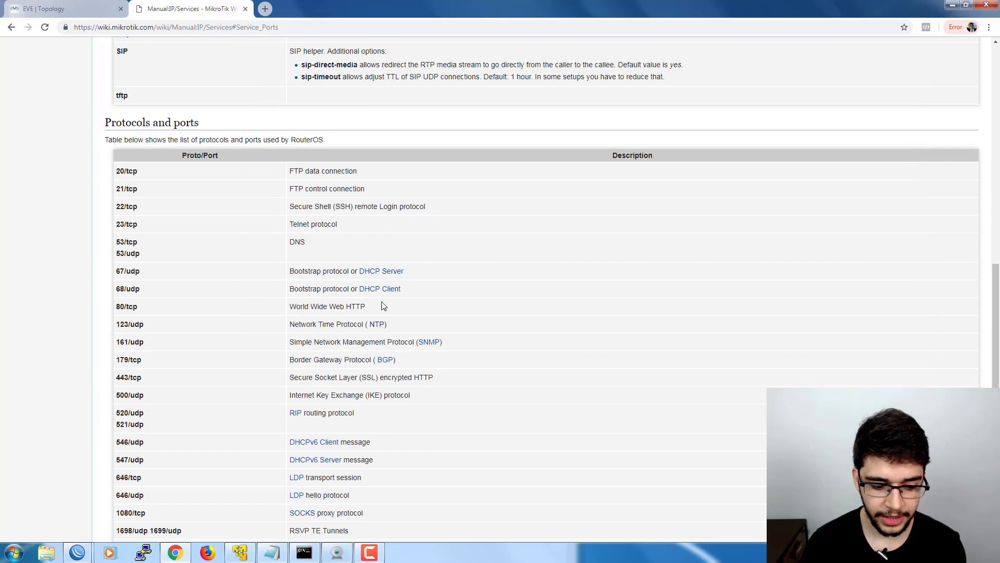
pyautogui.click(76, 550)
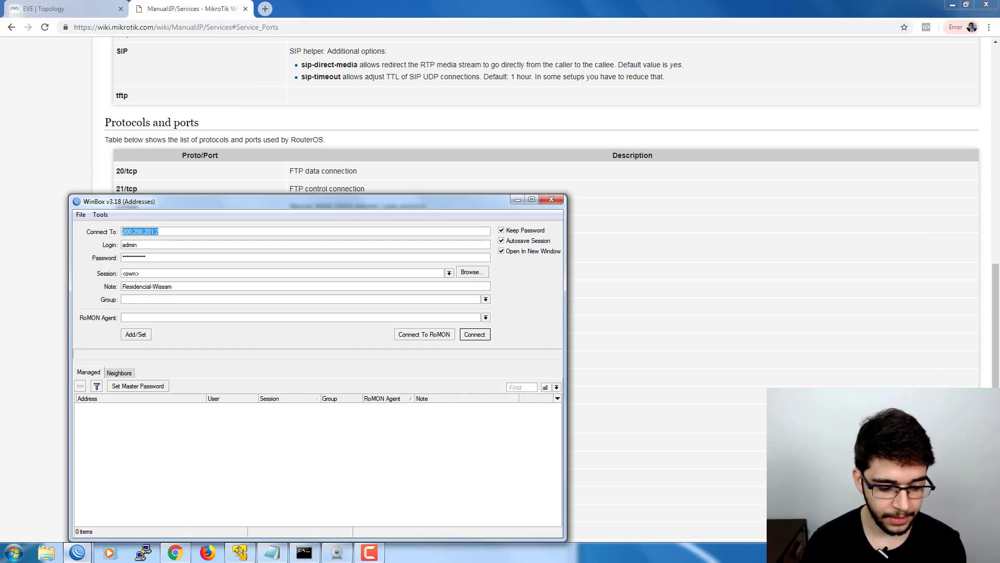
pyautogui.click(68, 503)
pyautogui.click(212, 203)
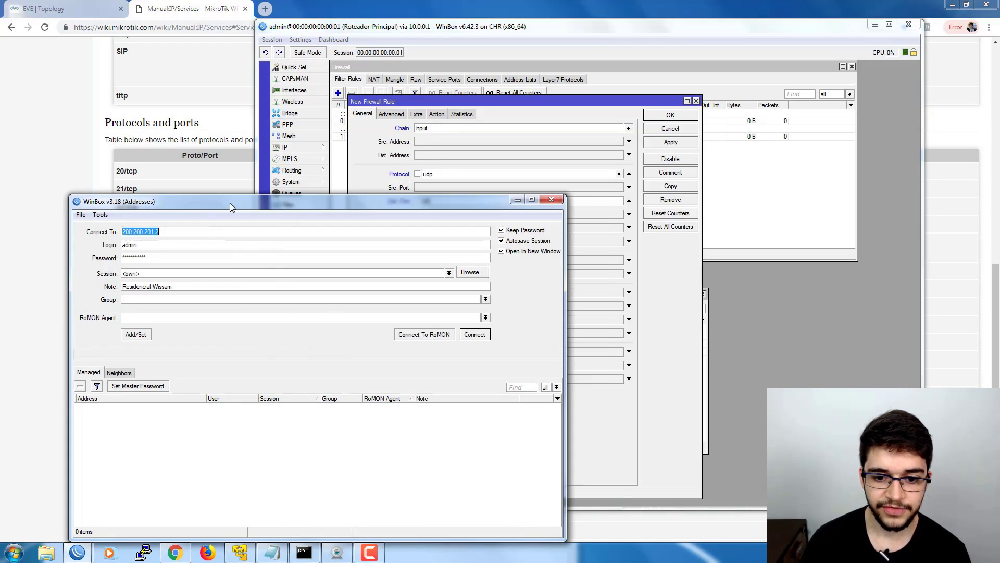
pyautogui.click(517, 199)
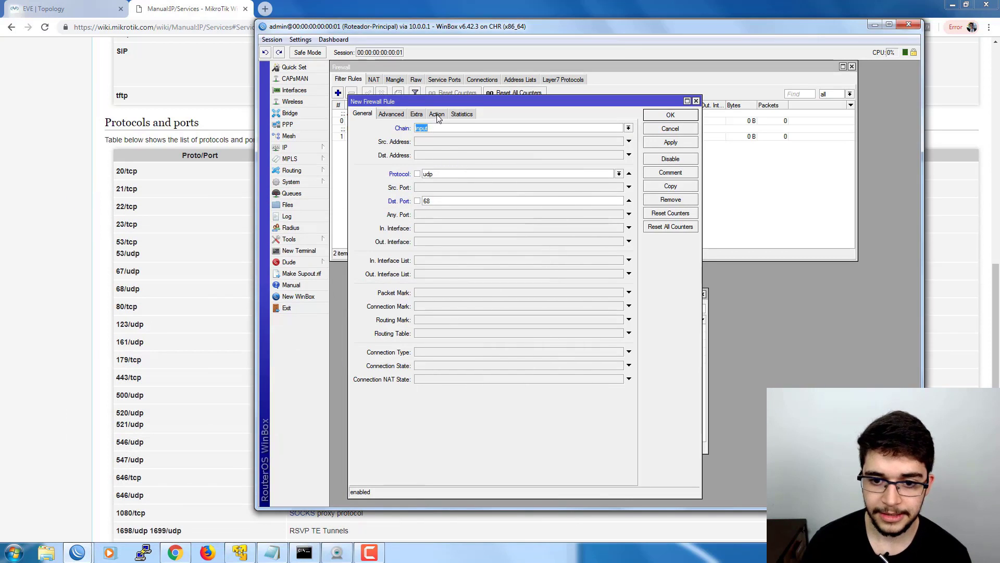
pyautogui.click(436, 114)
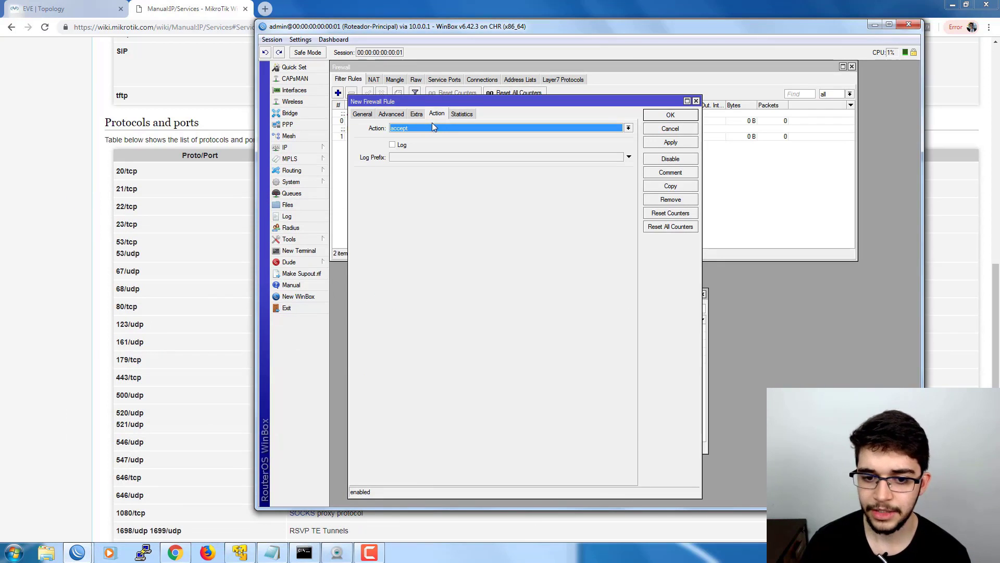
# Look up the Link 2 - DHCP interface in the interface list and set the rule's incoming interface to ether2
pyautogui.click(363, 114)
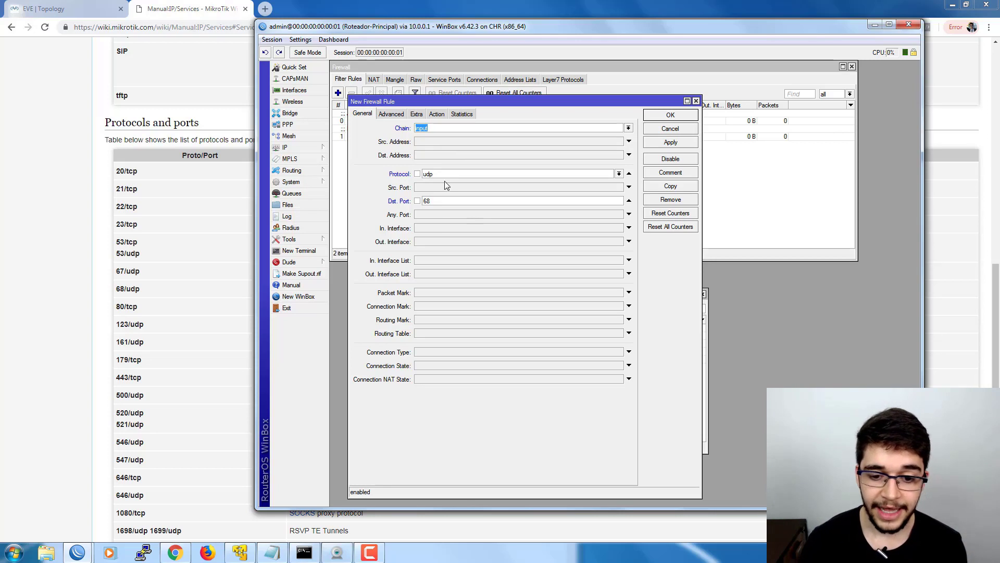
pyautogui.click(429, 229)
pyautogui.click(294, 91)
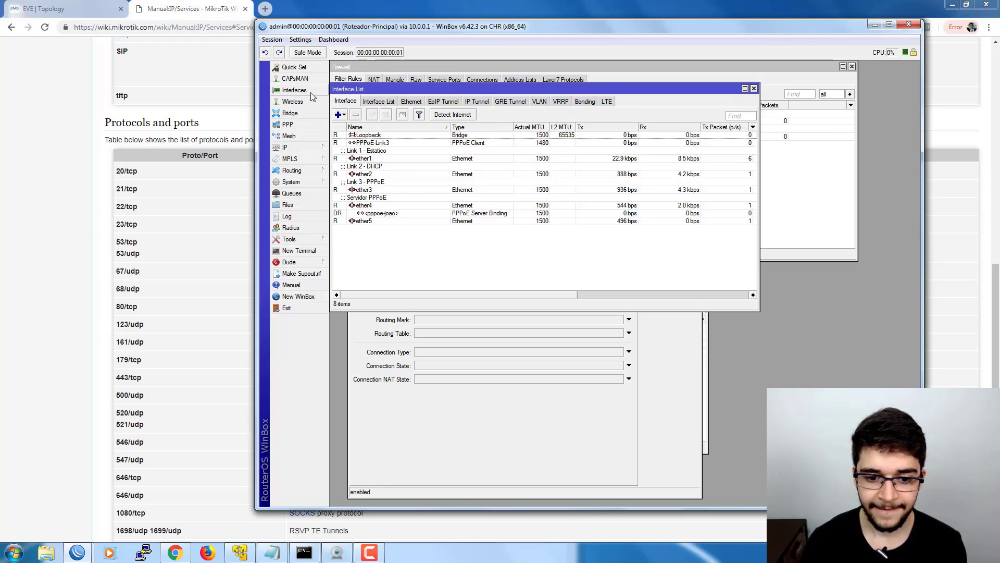
pyautogui.click(372, 174)
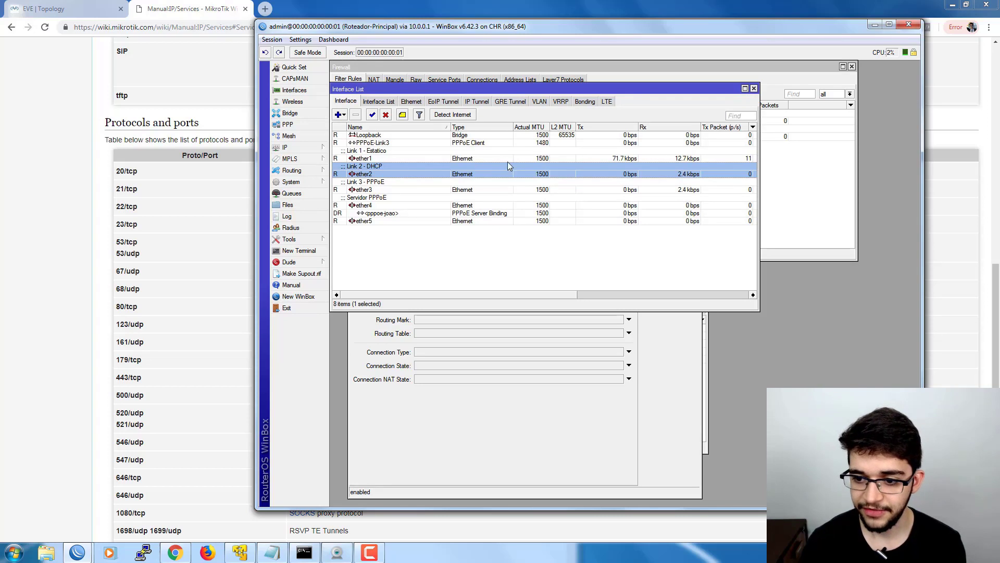
pyautogui.click(753, 89)
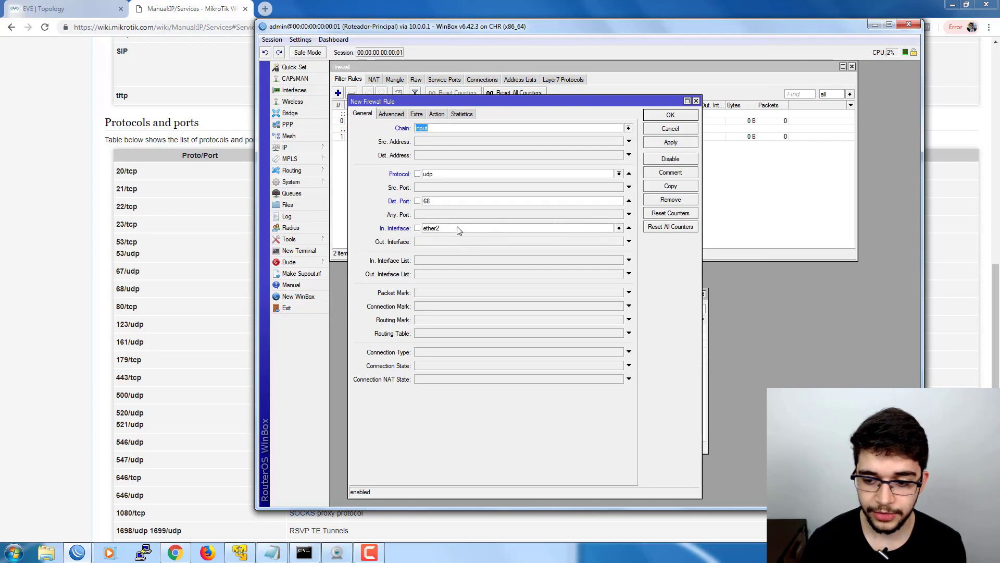
pyautogui.doubleClick(620, 229)
# Review the rule's accept action, general settings and Src. MAC Address option, and save the rule
pyautogui.click(437, 114)
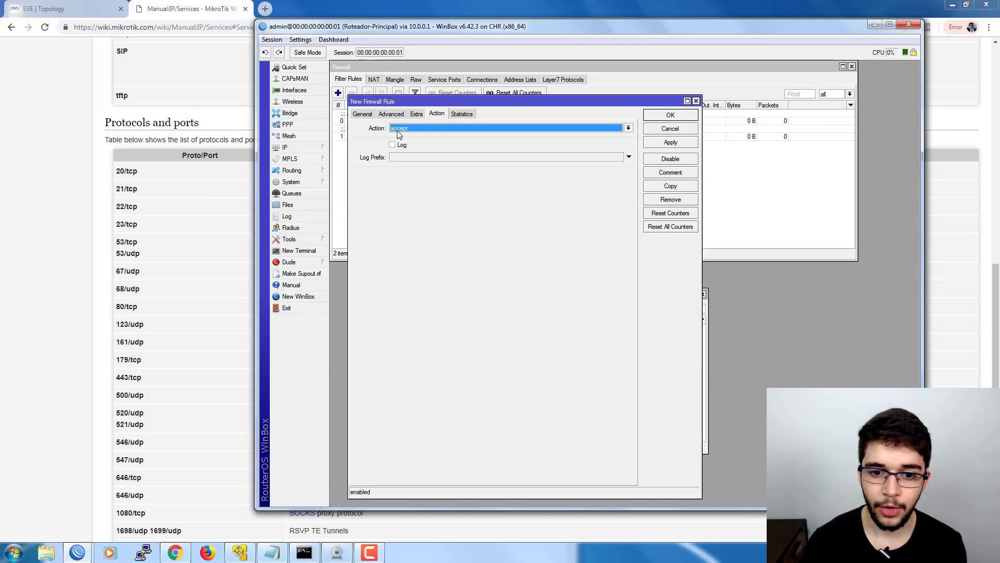
pyautogui.click(363, 114)
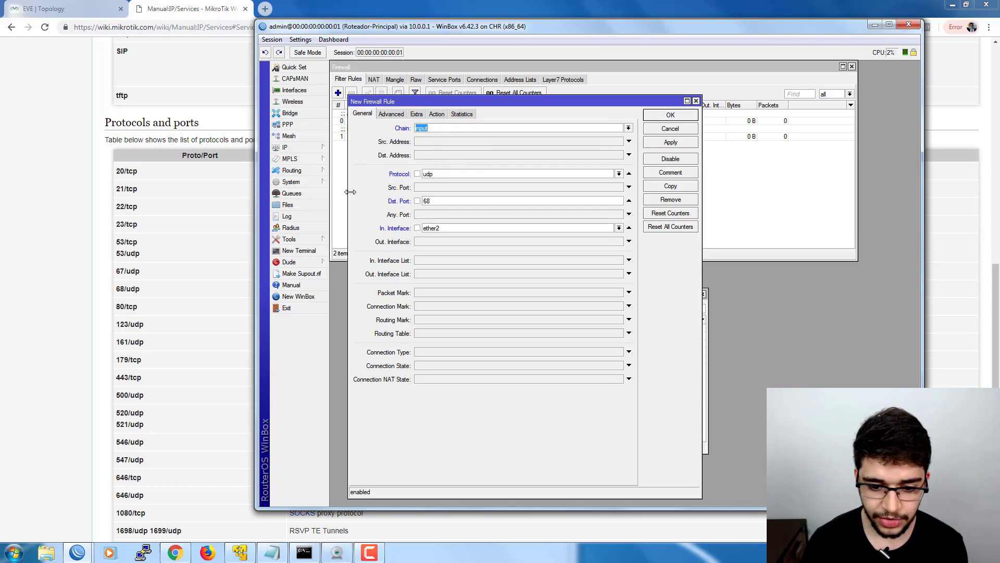
pyautogui.click(391, 114)
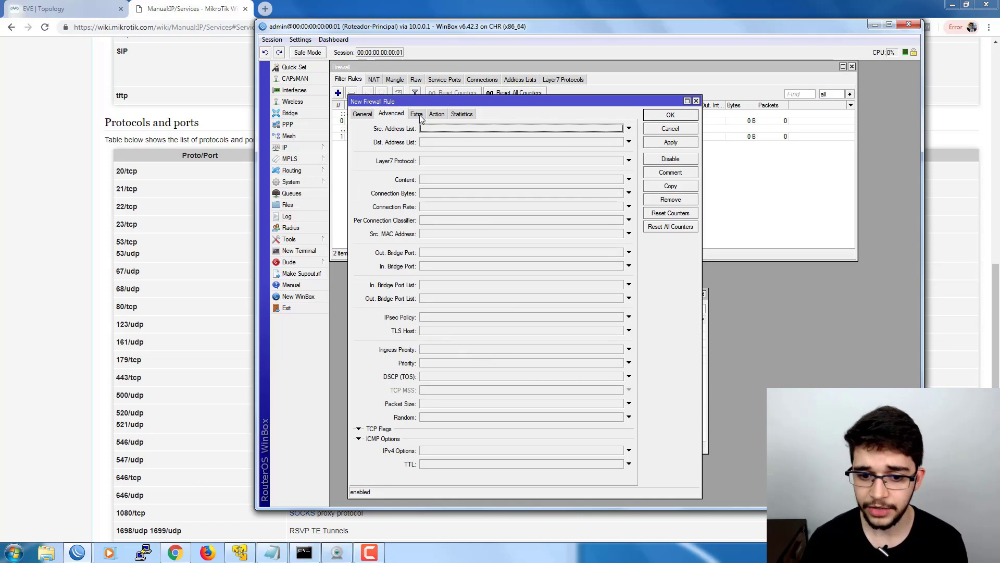
pyautogui.click(483, 233)
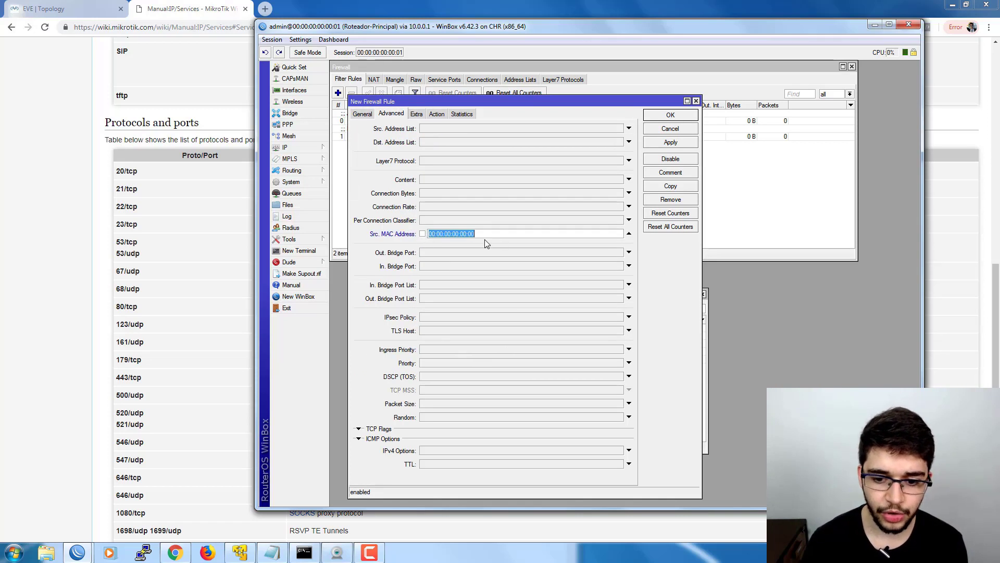
pyautogui.click(363, 115)
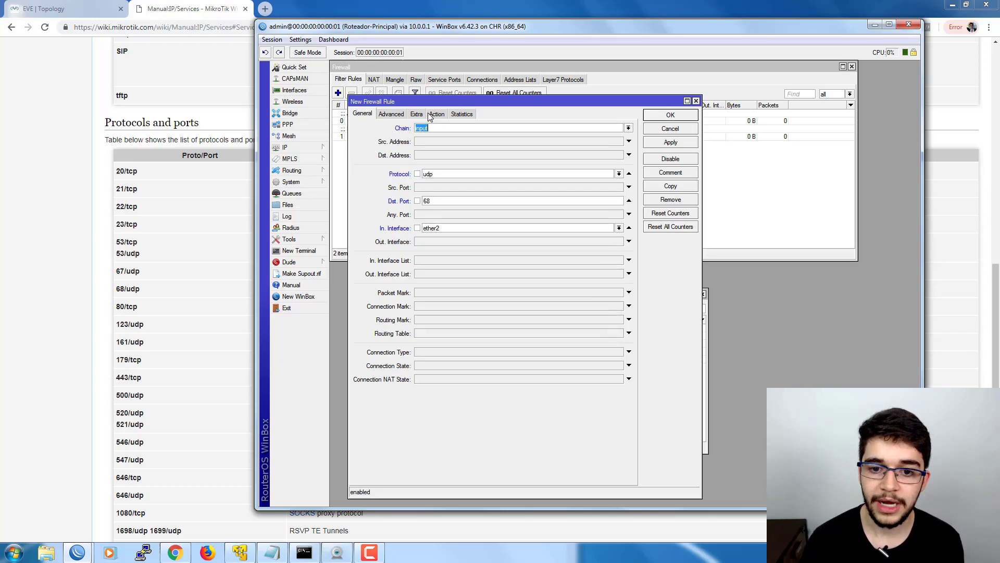
pyautogui.click(436, 113)
pyautogui.click(362, 113)
pyautogui.click(670, 115)
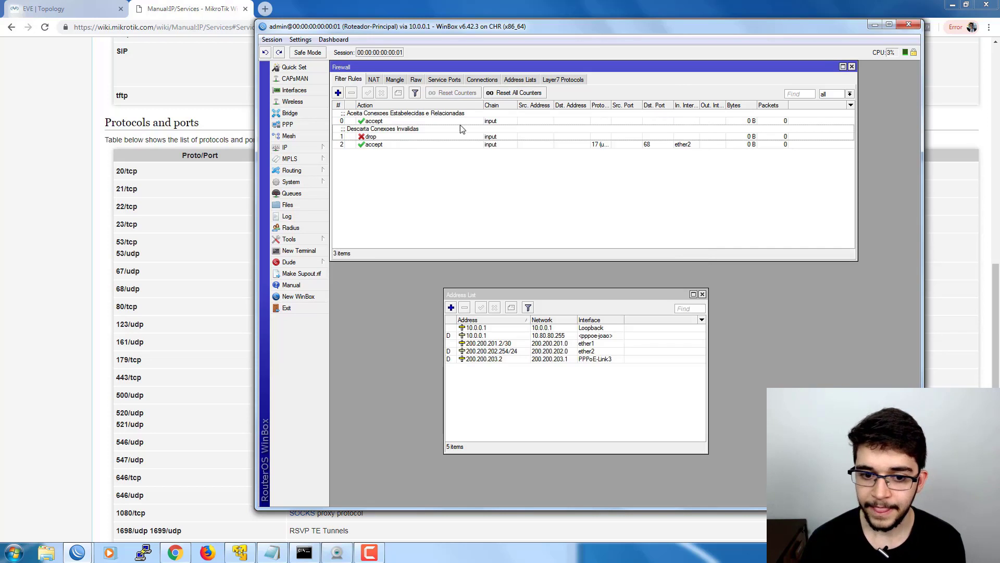
# Comment the new UDP port 68 rule as "Aceita DHCP Client"
pyautogui.click(394, 144)
pyautogui.click(397, 93)
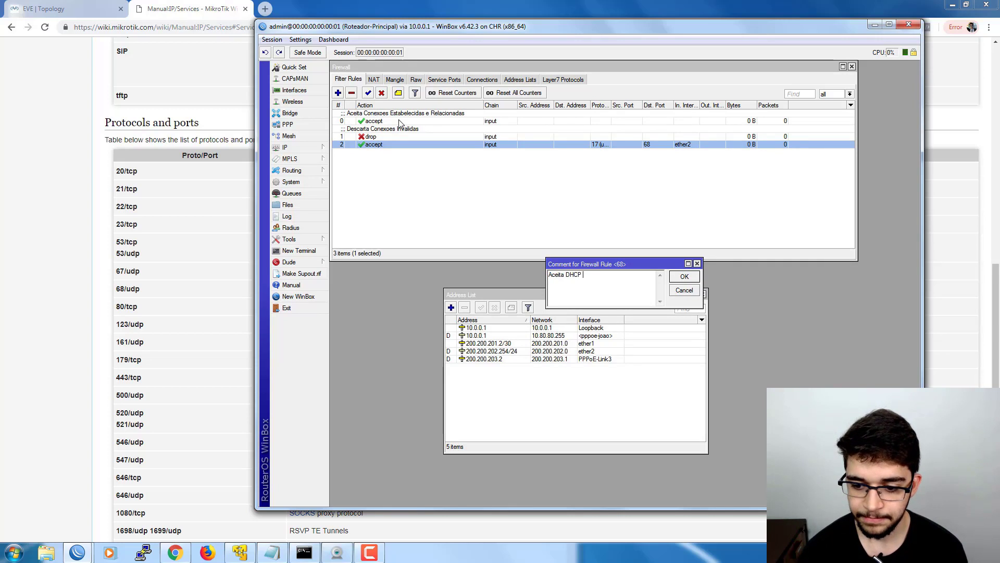
pyautogui.write('Aceita DHCP Client')
pyautogui.press('Return')
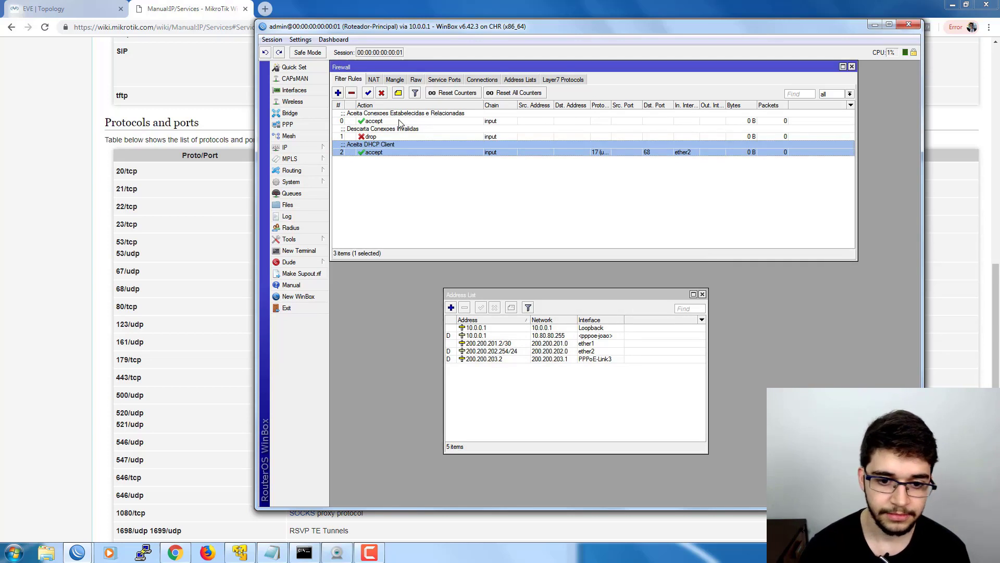
pyautogui.click(416, 170)
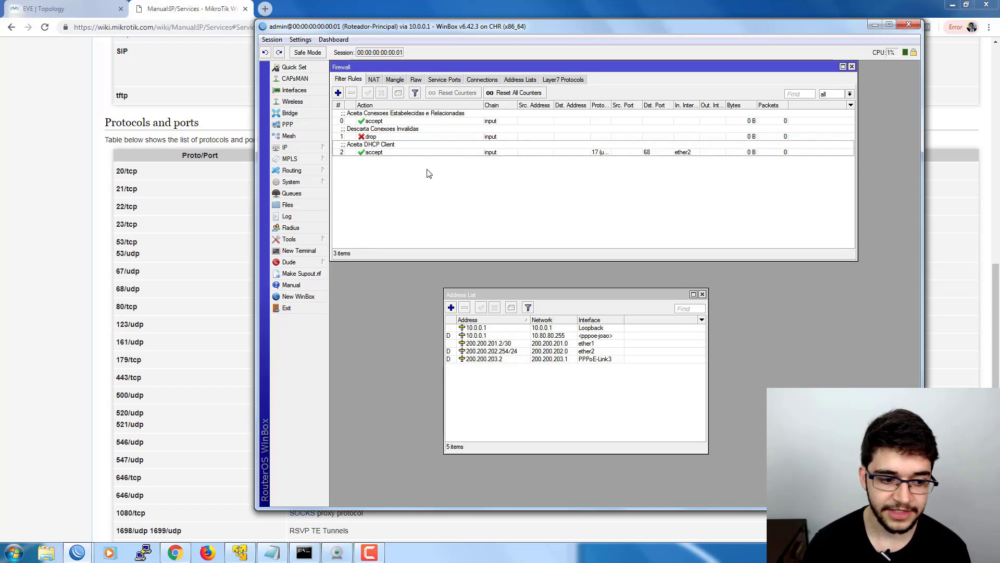
# Return to the wiki's port table and examine the World Wide Web HTTP entry, 80/tcp
pyautogui.click(104, 284)
pyautogui.moveTo(366, 308); pyautogui.dragTo(118, 309)
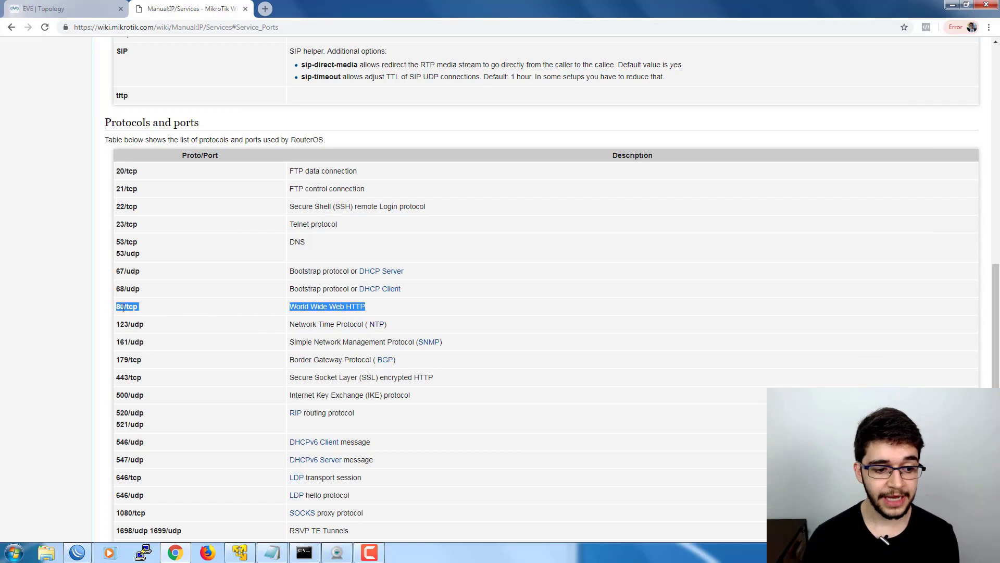
pyautogui.click(119, 308)
pyautogui.moveTo(116, 307); pyautogui.dragTo(155, 312)
pyautogui.click(163, 311)
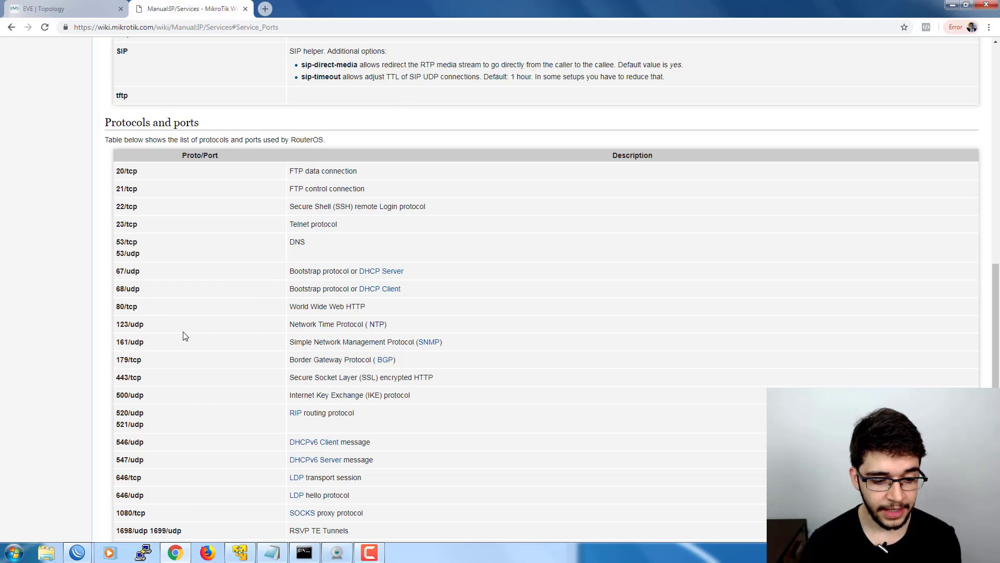
# Switch back to WinBox and start another input rule for tcp destination port 80 with action accept
pyautogui.moveTo(76, 554)
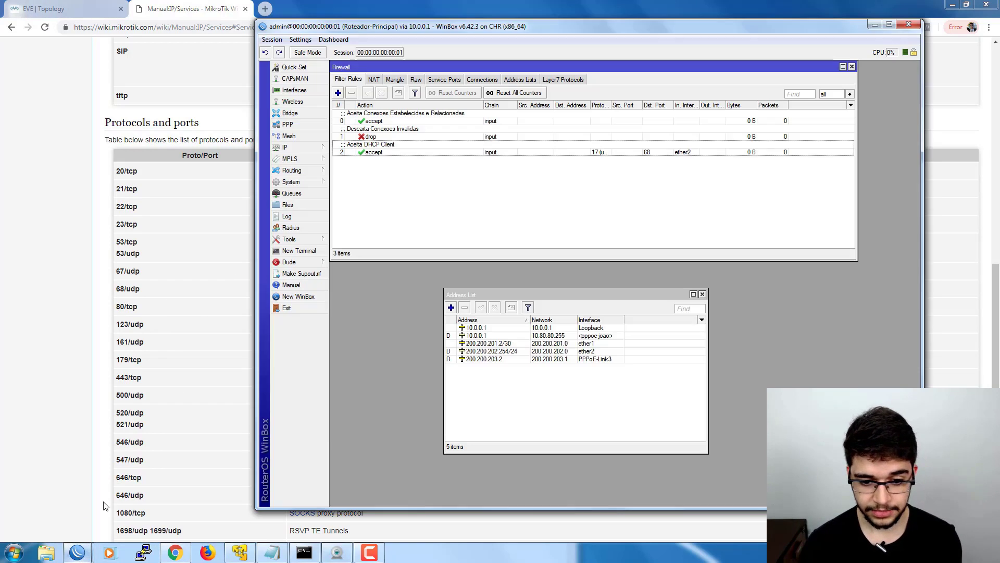
pyautogui.click(177, 493)
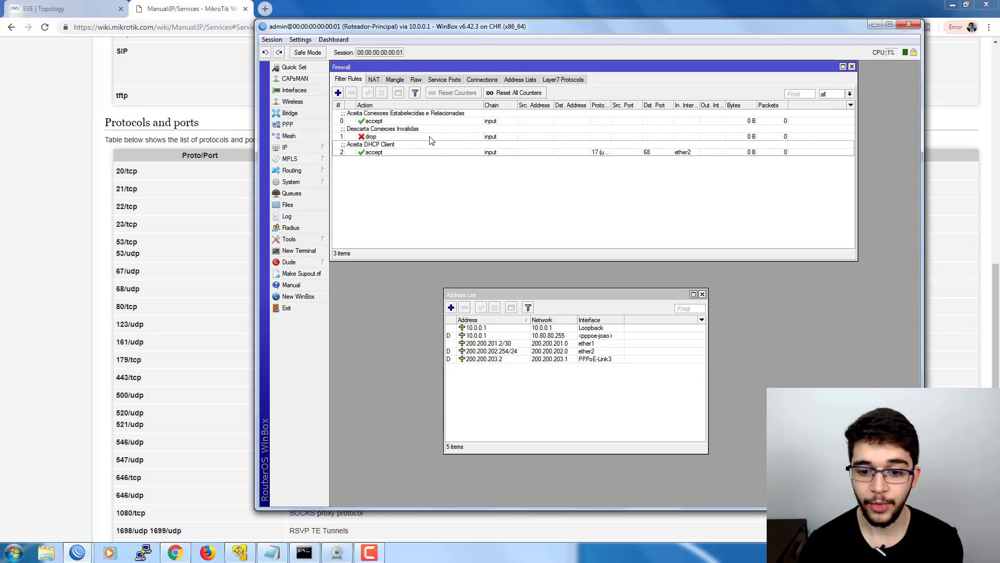
pyautogui.click(338, 93)
pyautogui.click(629, 128)
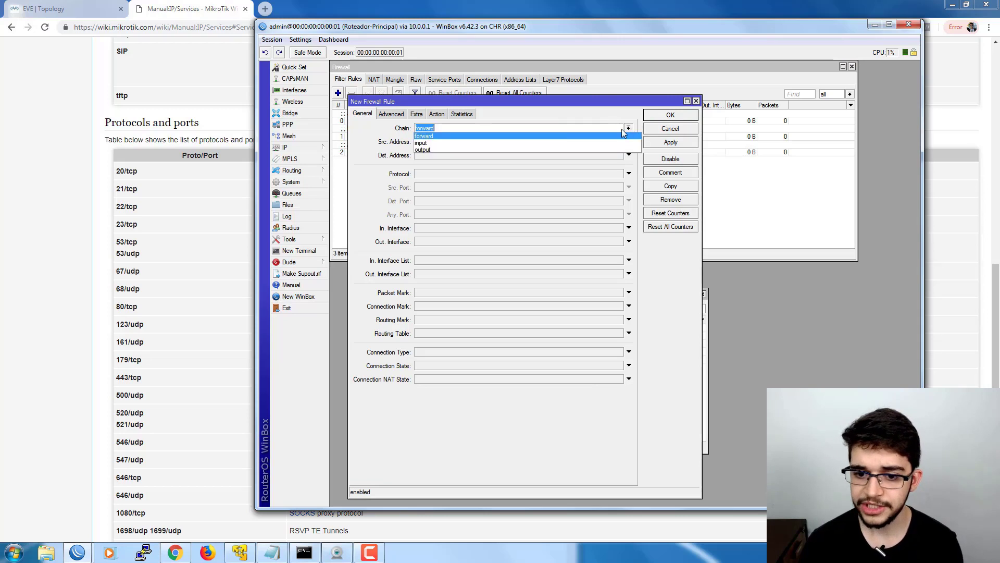
pyautogui.click(536, 140)
pyautogui.click(479, 174)
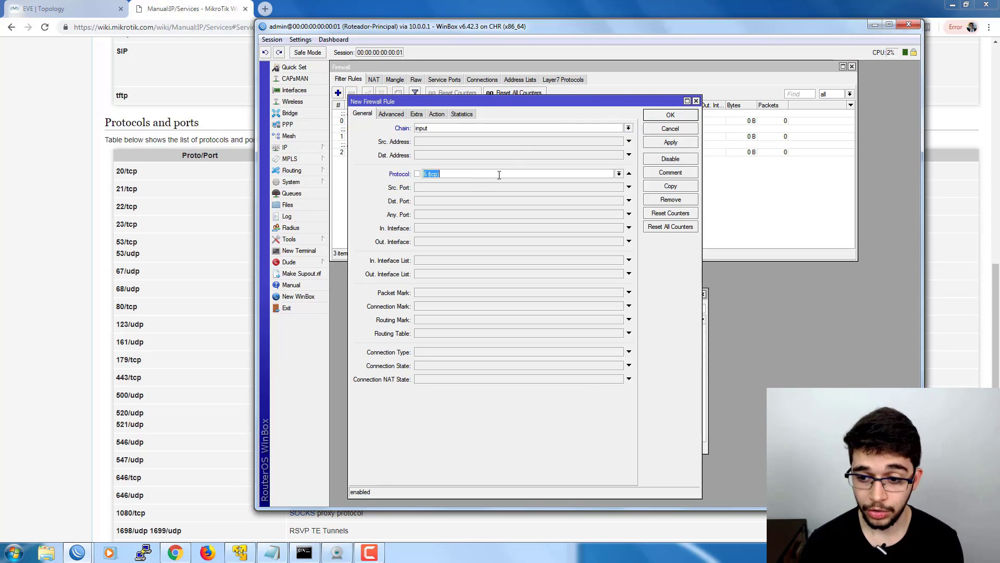
pyautogui.click(437, 202)
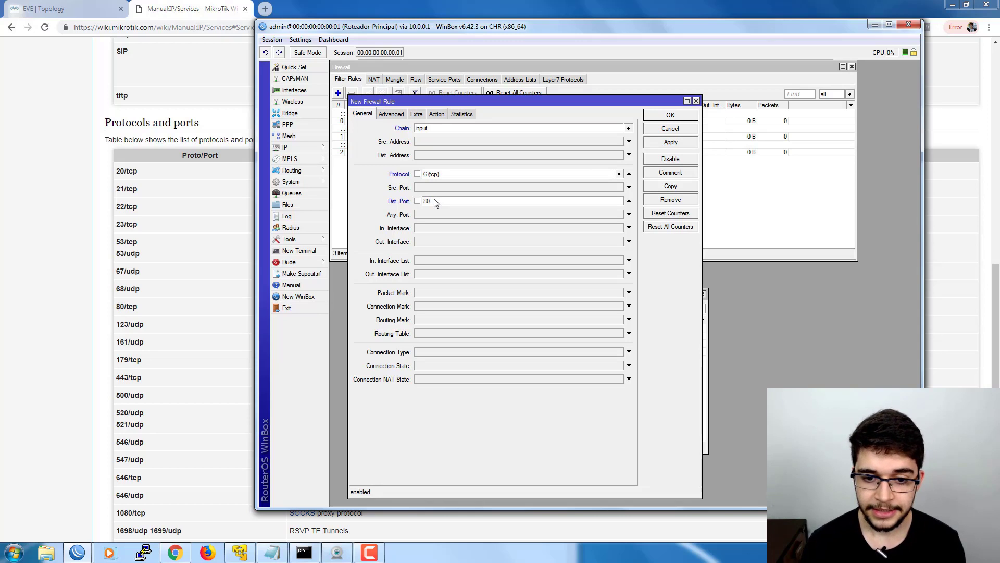
pyautogui.click(435, 115)
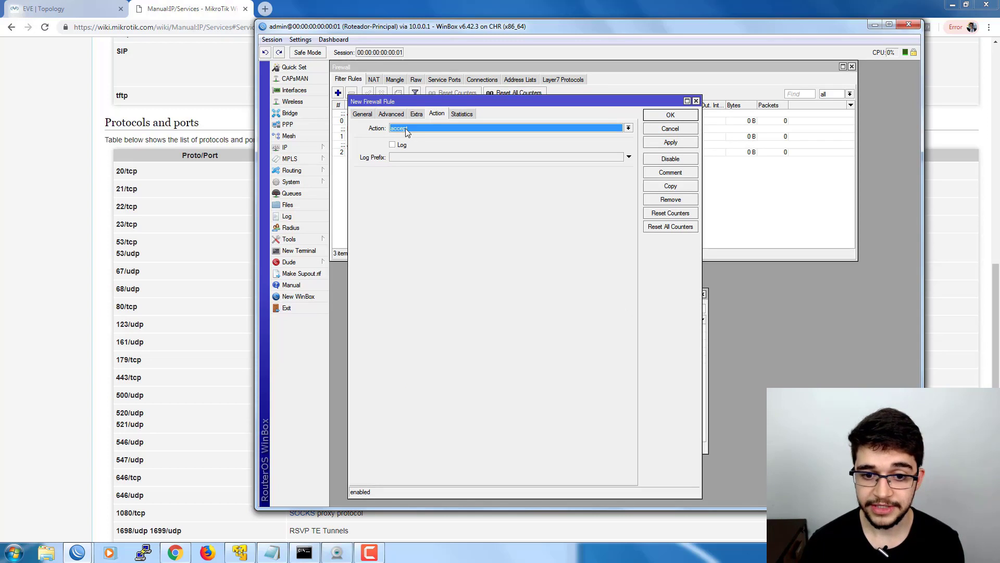
# Restrict the port 80 rule to the source address list IPs-Permitidos
pyautogui.click(363, 114)
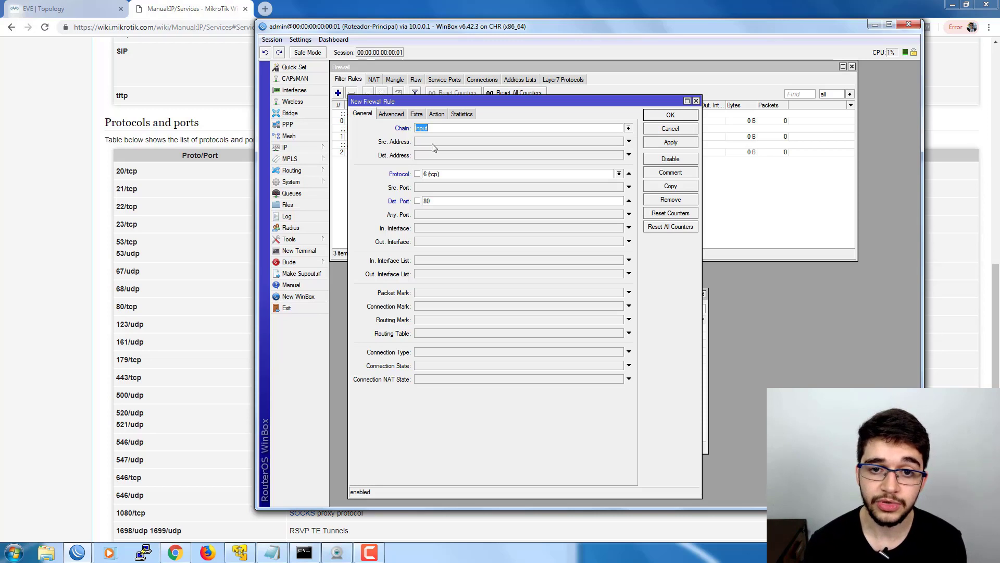
pyautogui.click(392, 115)
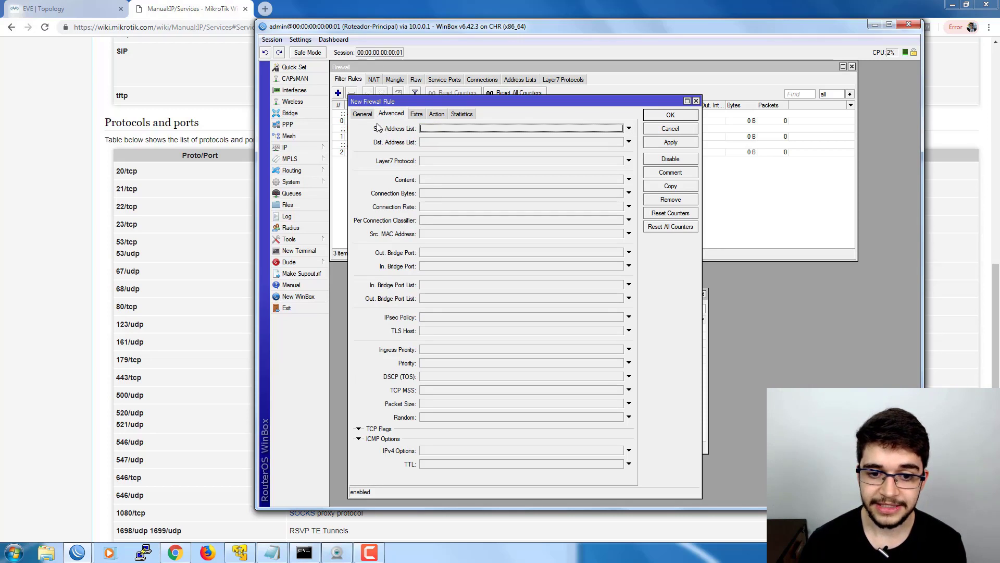
pyautogui.click(440, 130)
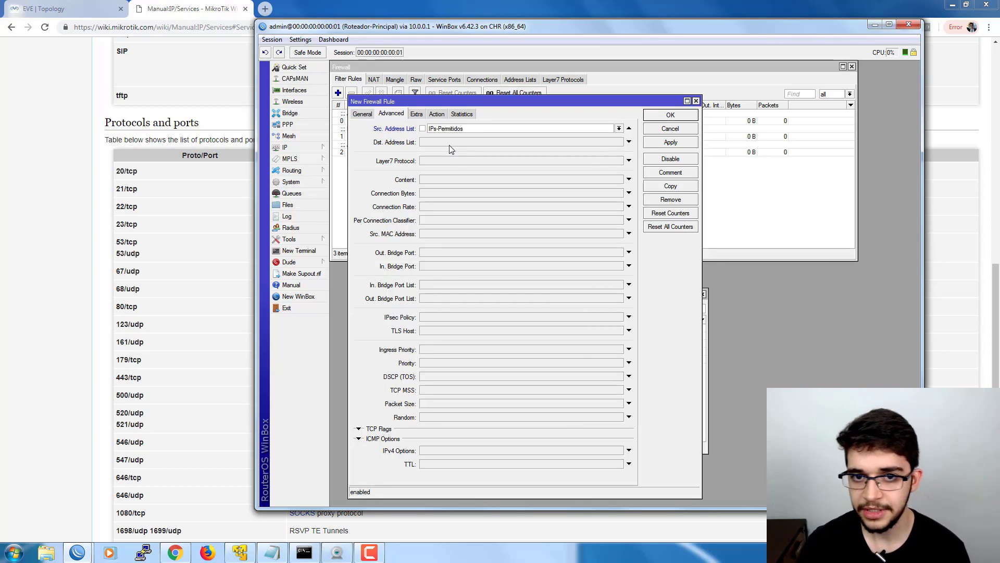
# Copy the source address list name IPs-Permitidos and save the port 80 rule
pyautogui.moveTo(465, 128); pyautogui.dragTo(429, 128)
pyautogui.rightClick(433, 130)
pyautogui.click(452, 146)
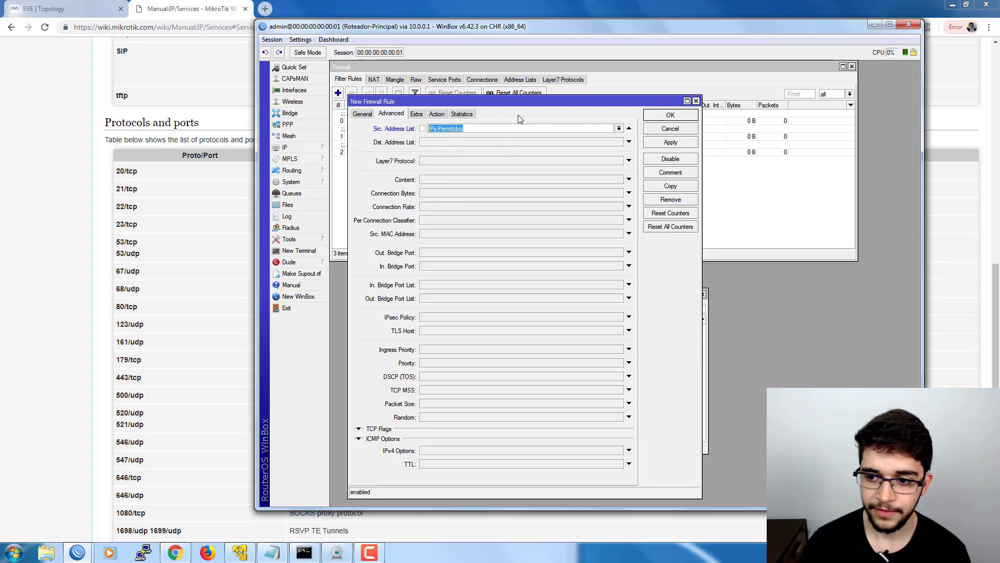
pyautogui.click(669, 115)
# Comment the new tcp port 80 rule as "Aceita HTTP"
pyautogui.click(391, 161)
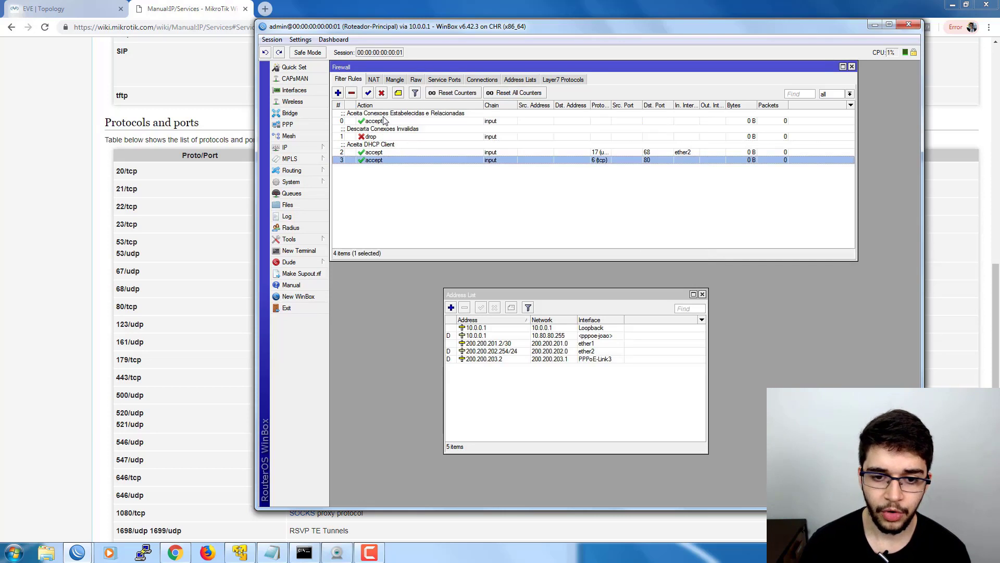
pyautogui.click(398, 93)
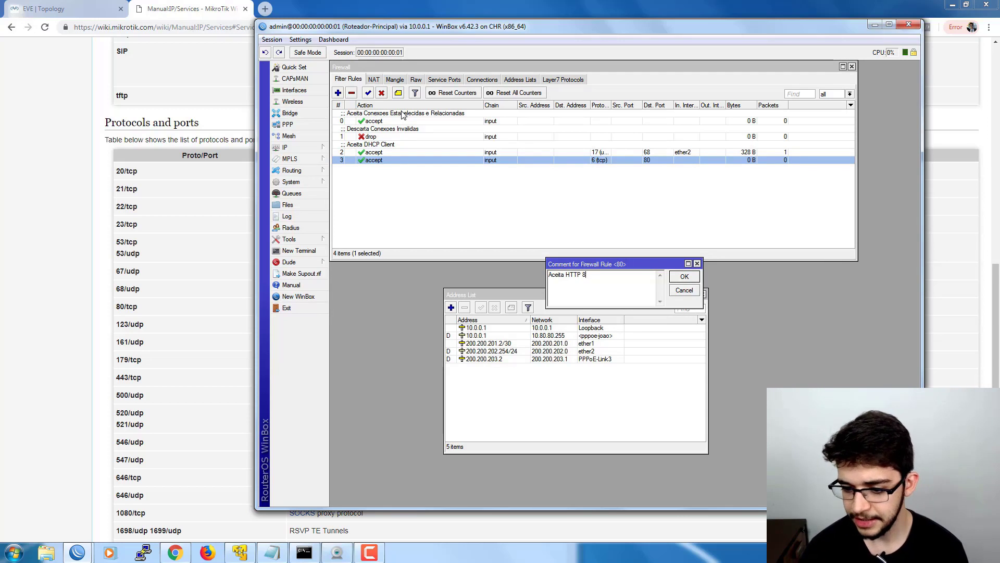
pyautogui.press('Return')
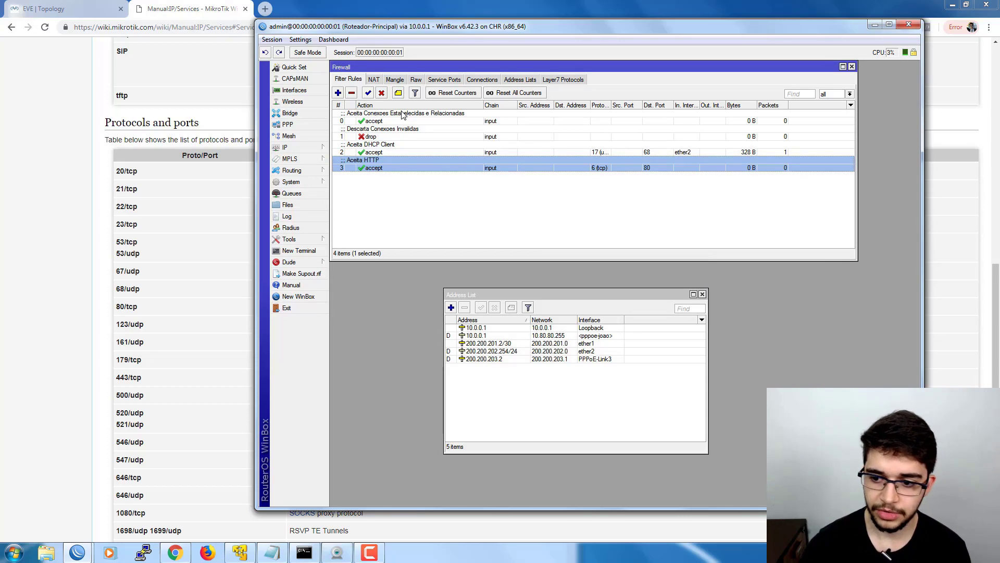
pyautogui.click(428, 184)
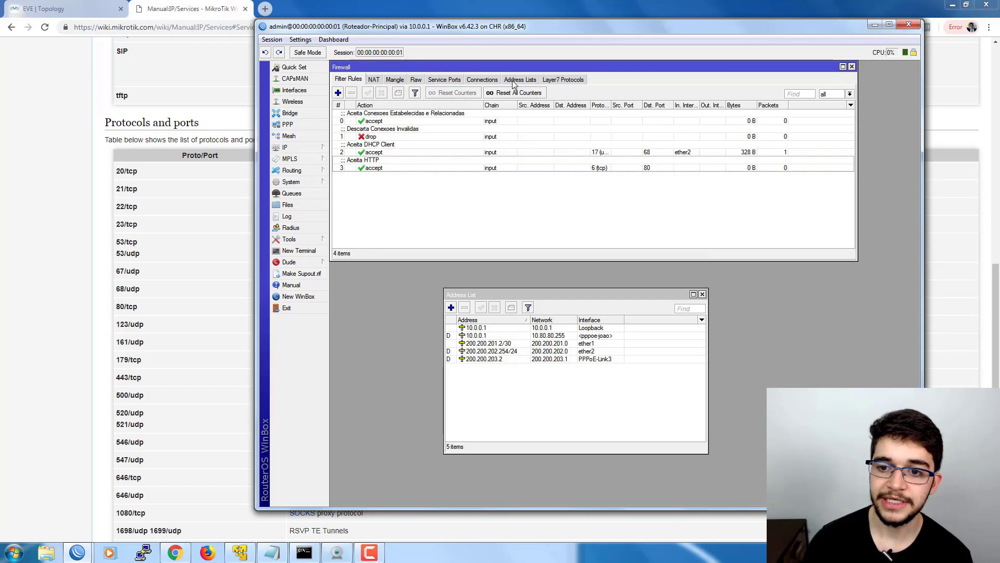
# Start a new firewall address list entry and paste IPs-Permitidos as its name
pyautogui.click(517, 81)
pyautogui.click(338, 94)
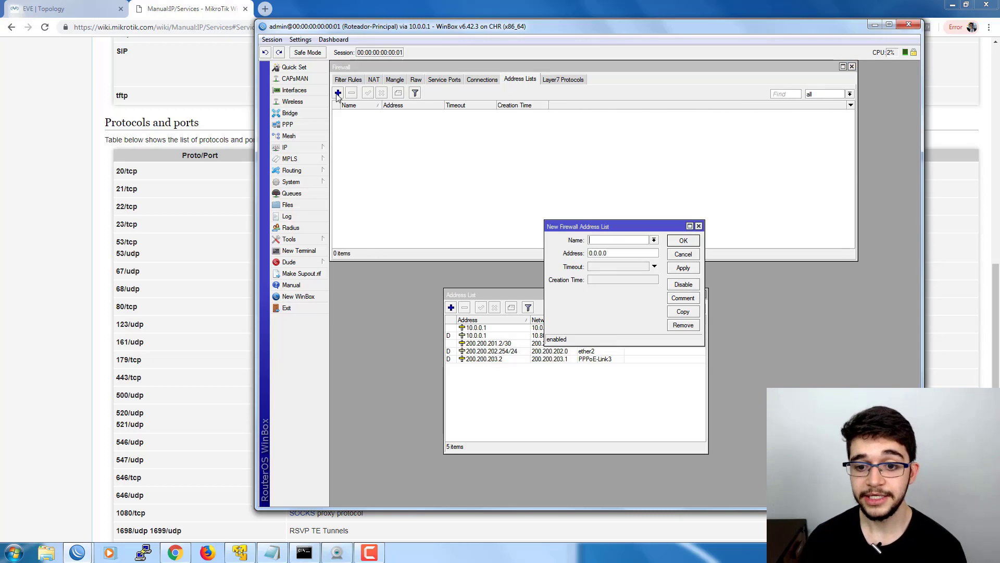
pyautogui.moveTo(582, 228); pyautogui.dragTo(482, 185)
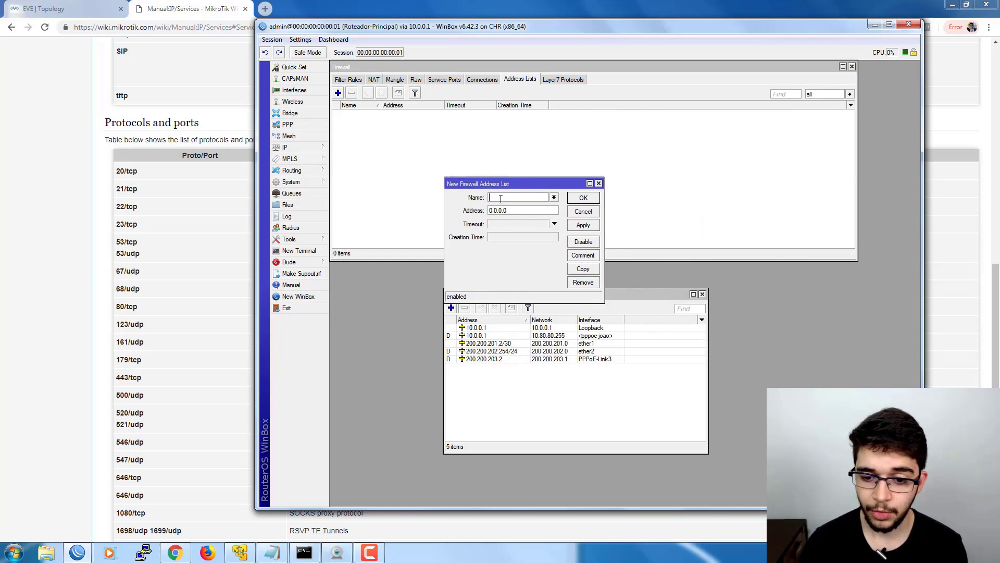
pyautogui.rightClick(503, 198)
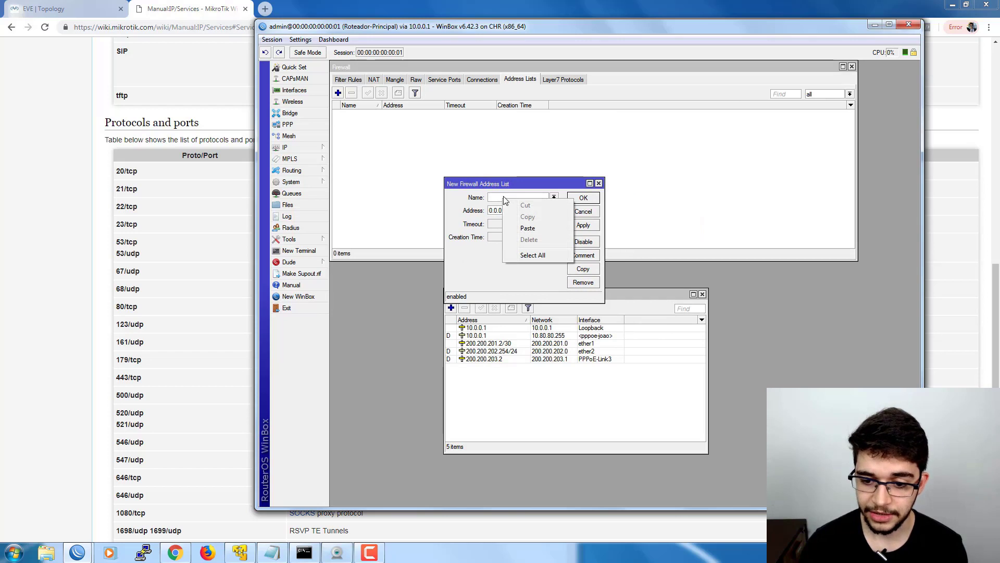
pyautogui.click(527, 229)
pyautogui.moveTo(514, 210); pyautogui.dragTo(477, 210)
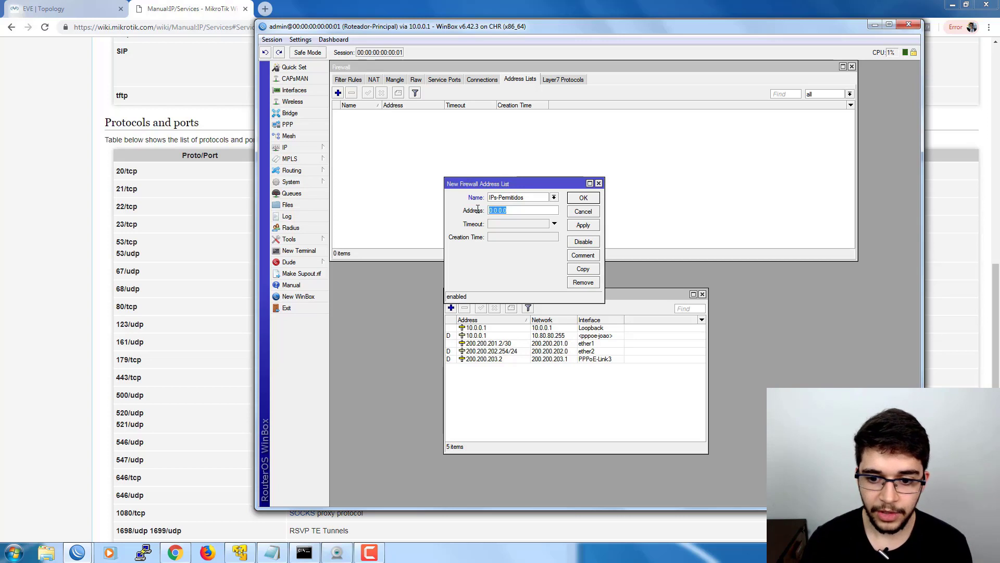
# Check the router's interfaces and add the IP address 10.100.0.1/24 on ether5
pyautogui.moveTo(512, 184); pyautogui.dragTo(622, 196)
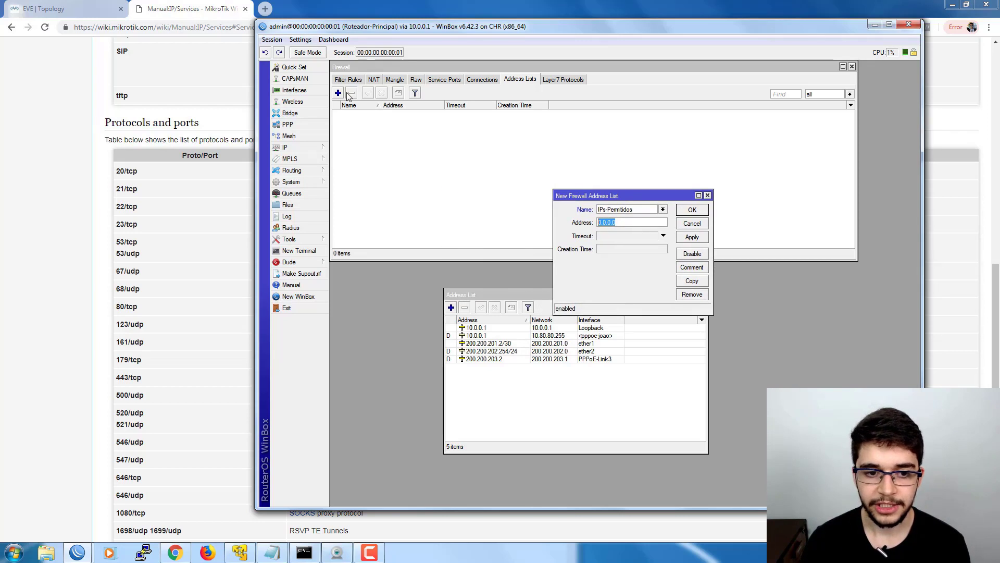
pyautogui.click(311, 91)
pyautogui.click(350, 221)
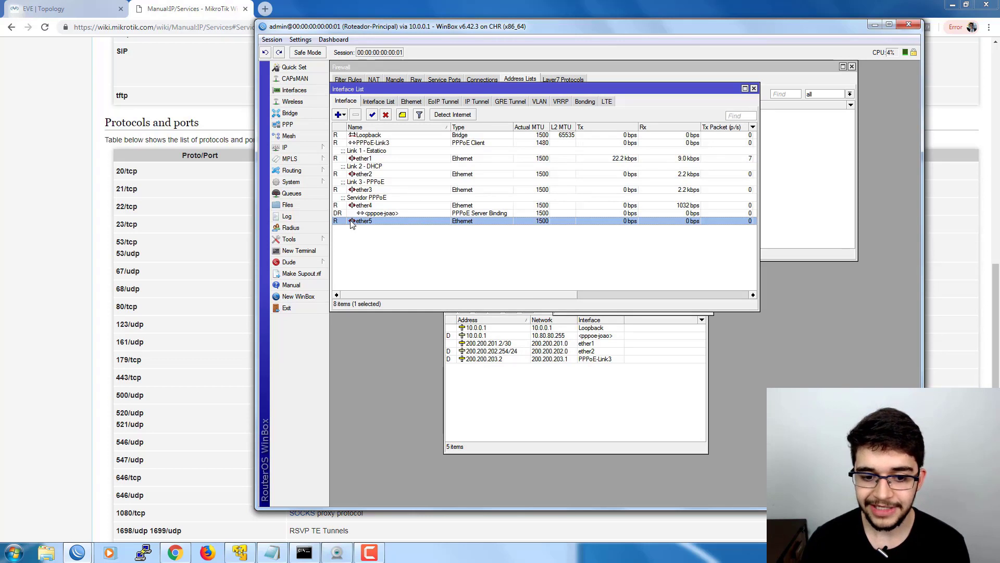
pyautogui.click(482, 375)
pyautogui.moveTo(461, 295); pyautogui.dragTo(428, 316)
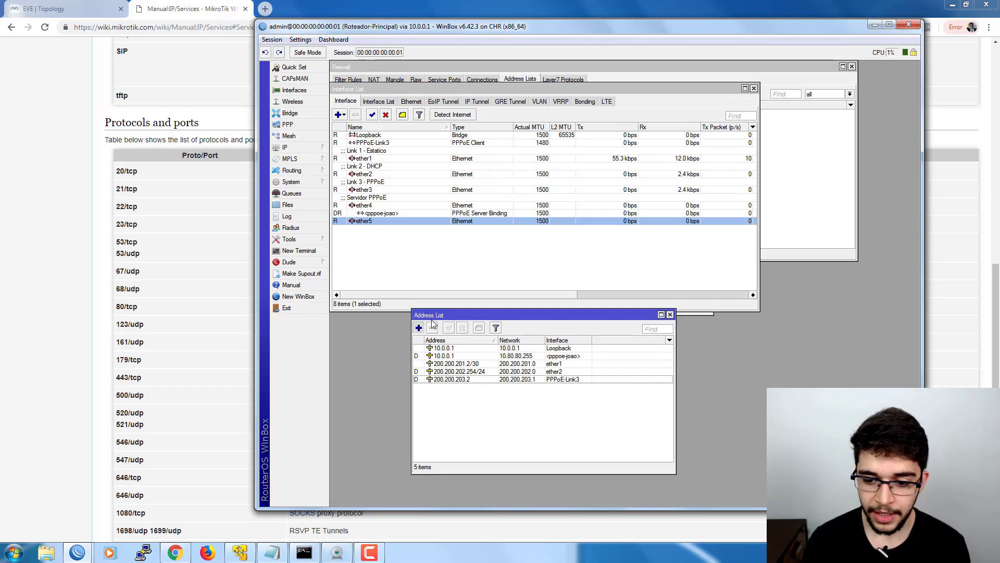
pyautogui.click(419, 327)
pyautogui.moveTo(561, 236); pyautogui.dragTo(355, 348)
pyautogui.write('10.100.0.1/24')
pyautogui.click(383, 387)
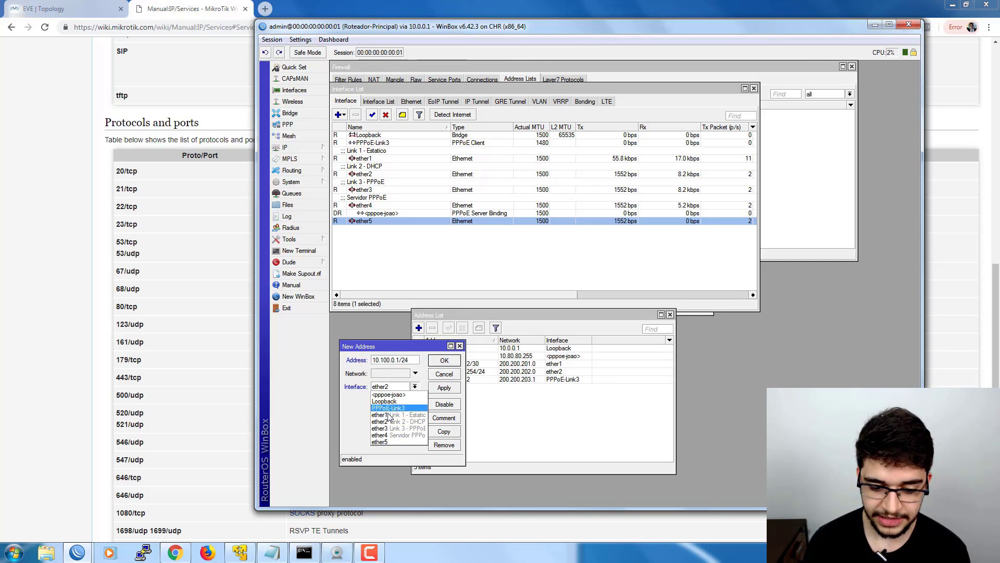
pyautogui.click(390, 444)
pyautogui.click(443, 361)
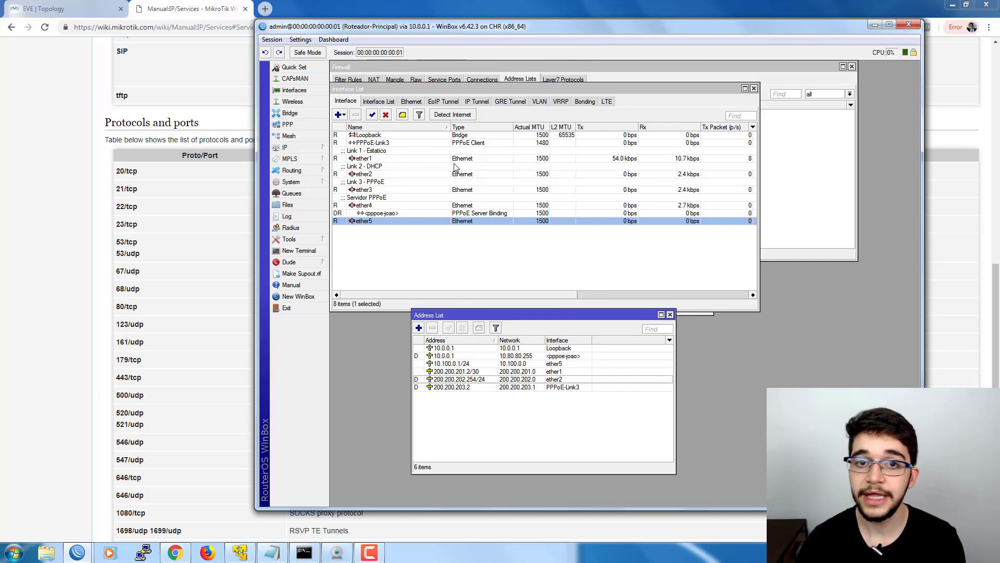
# Return to the pending IPs-Permitidos entry, set its address to 10.100.0.0/24 and save it
pyautogui.click(362, 224)
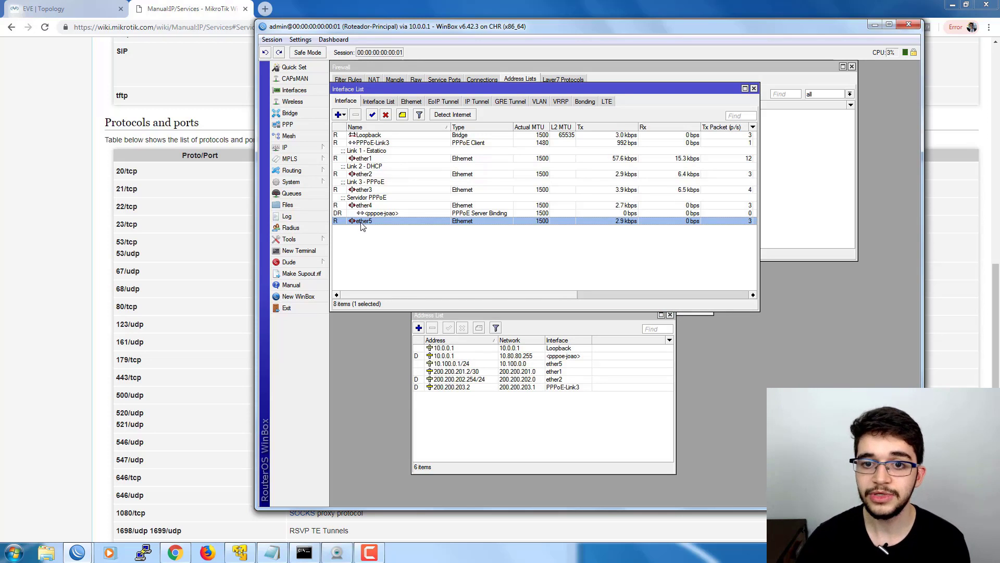
pyautogui.click(465, 364)
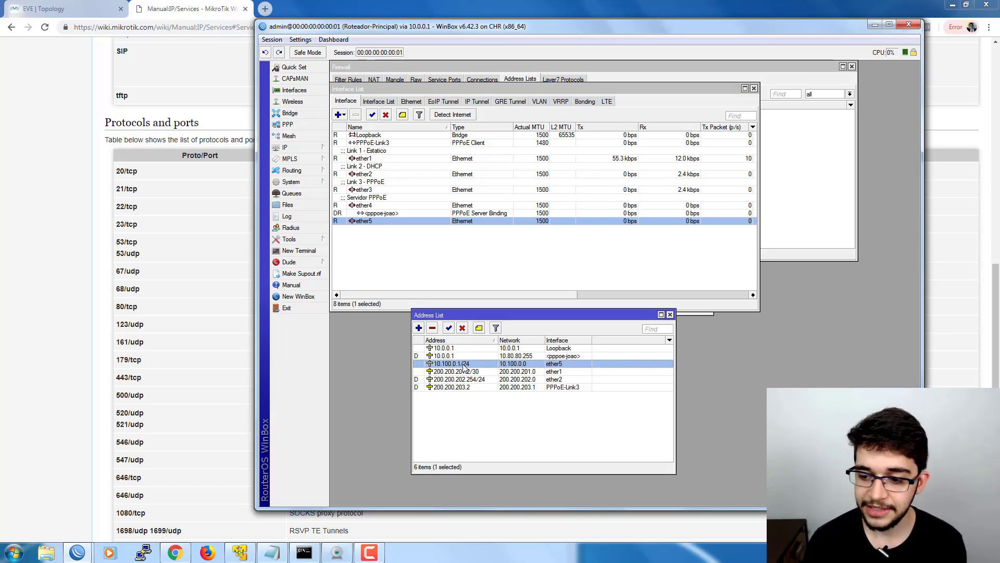
pyautogui.click(692, 315)
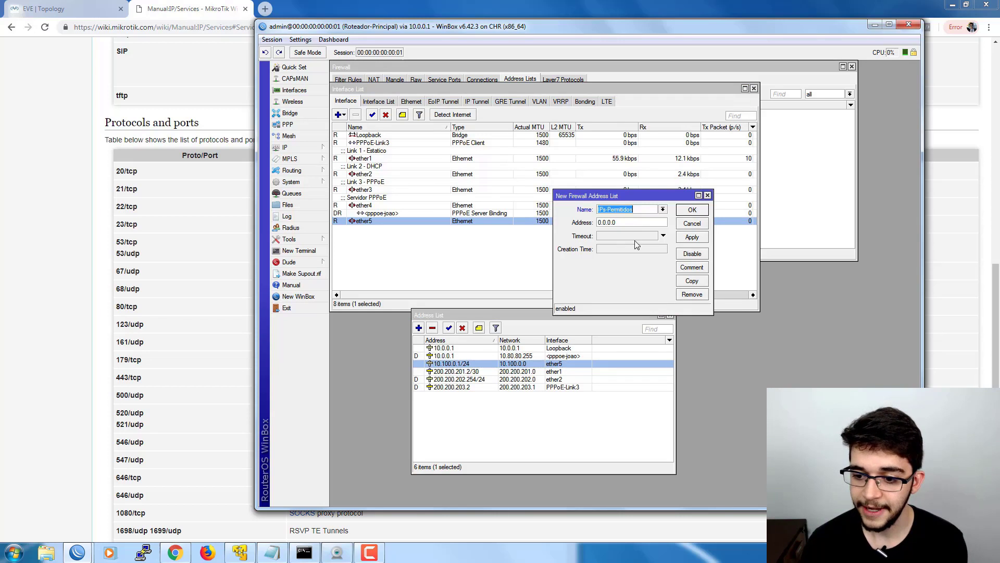
pyautogui.hotkey('ctrl', 'a')
pyautogui.write('10.100')
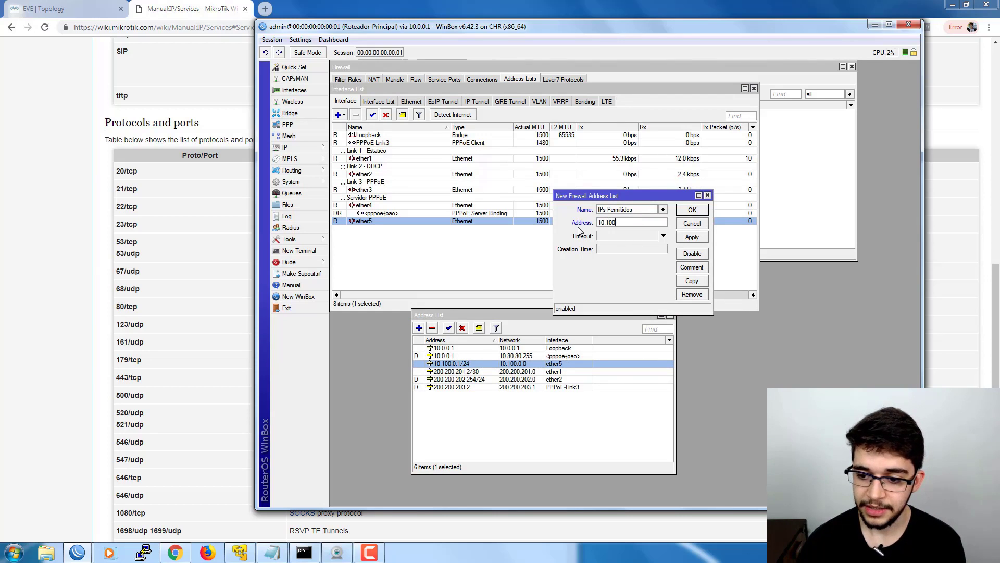
pyautogui.write('.0.0/24')
pyautogui.press('Return')
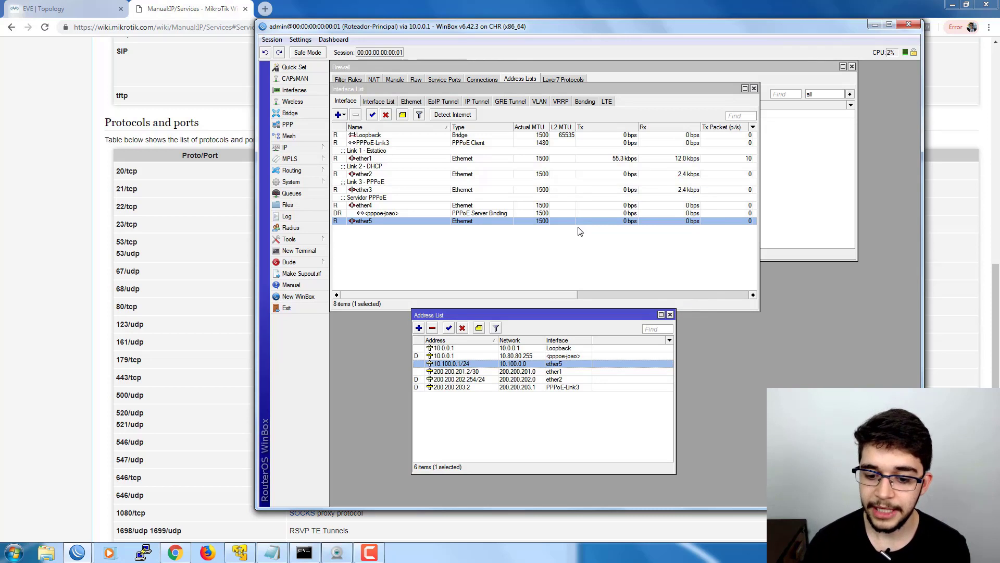
# Review the firewall address list entry and the Aceita HTTP filter rule
pyautogui.click(819, 193)
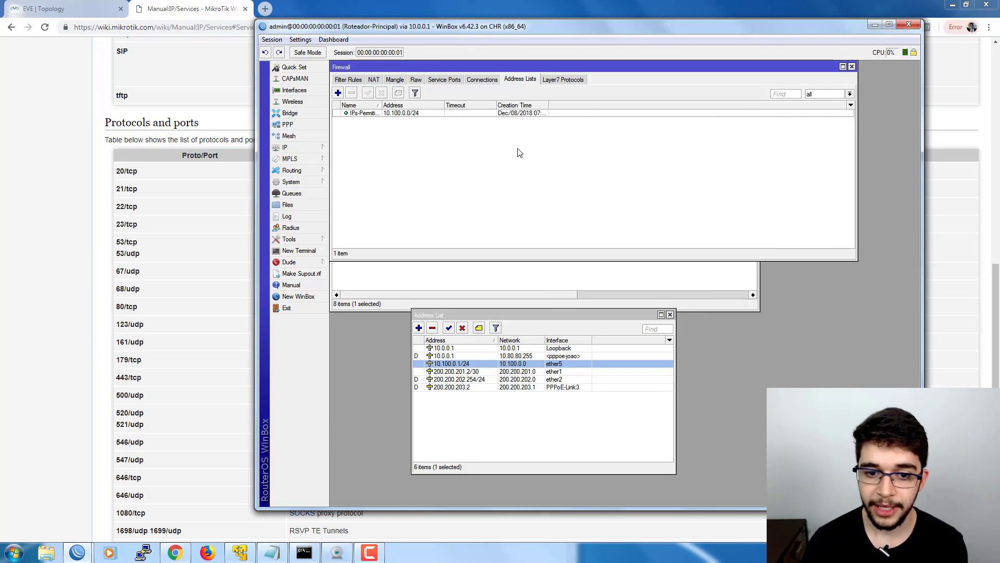
pyautogui.click(348, 79)
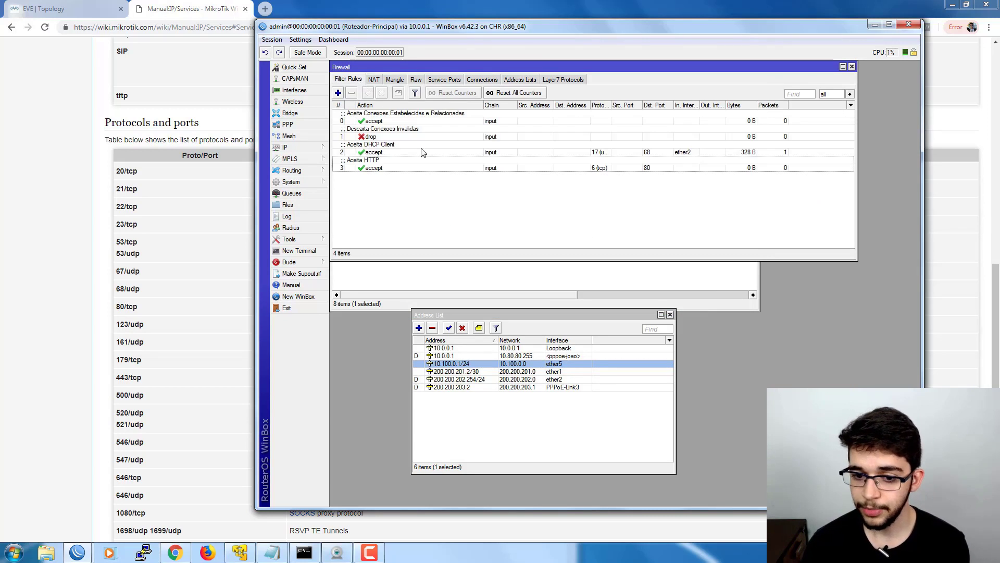
pyautogui.click(435, 165)
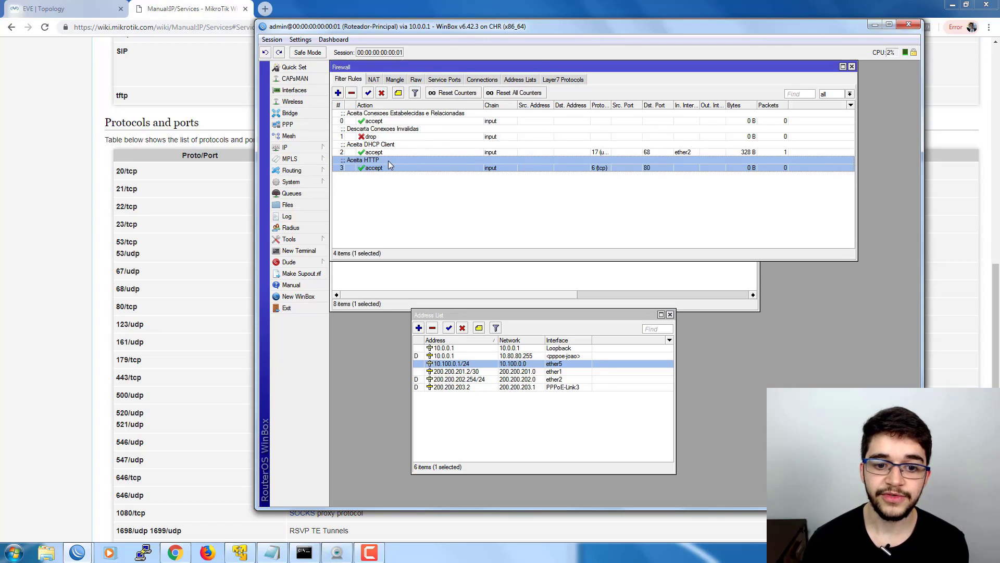
pyautogui.click(520, 79)
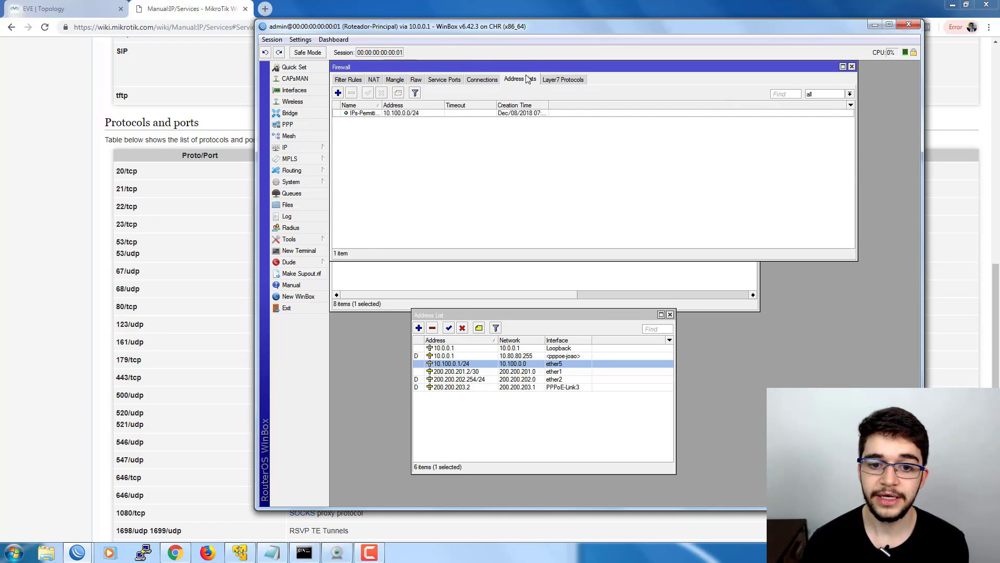
pyautogui.click(349, 80)
pyautogui.click(401, 175)
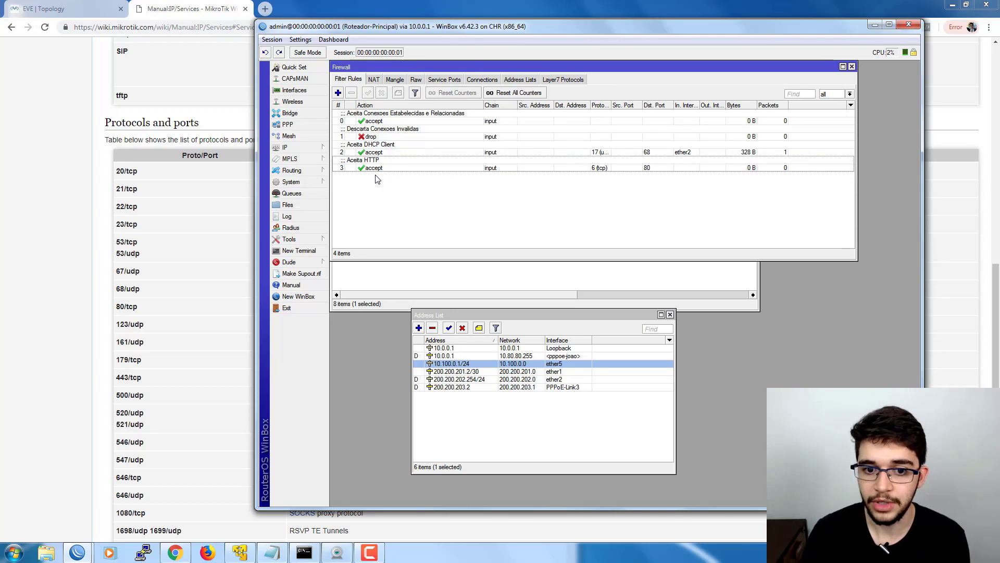
# Disable all the filter rules and re-enable only the three accept rules
pyautogui.moveTo(377, 178); pyautogui.dragTo(382, 94)
pyautogui.click(381, 93)
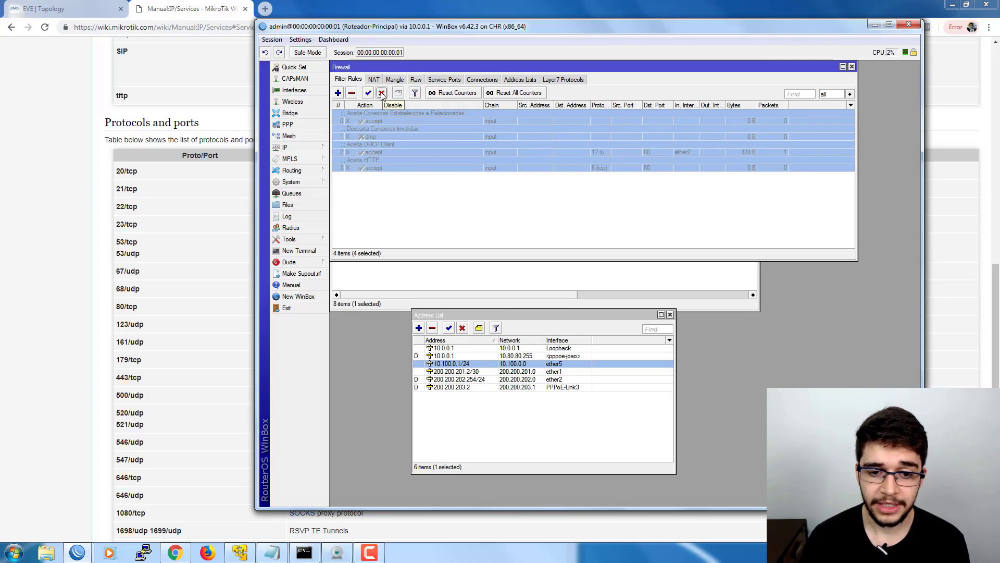
pyautogui.click(380, 186)
pyautogui.click(379, 123)
pyautogui.keyDown('ctrl'); pyautogui.click(379, 152); pyautogui.keyUp('ctrl')
pyautogui.keyDown('ctrl'); pyautogui.click(378, 167); pyautogui.keyUp('ctrl')
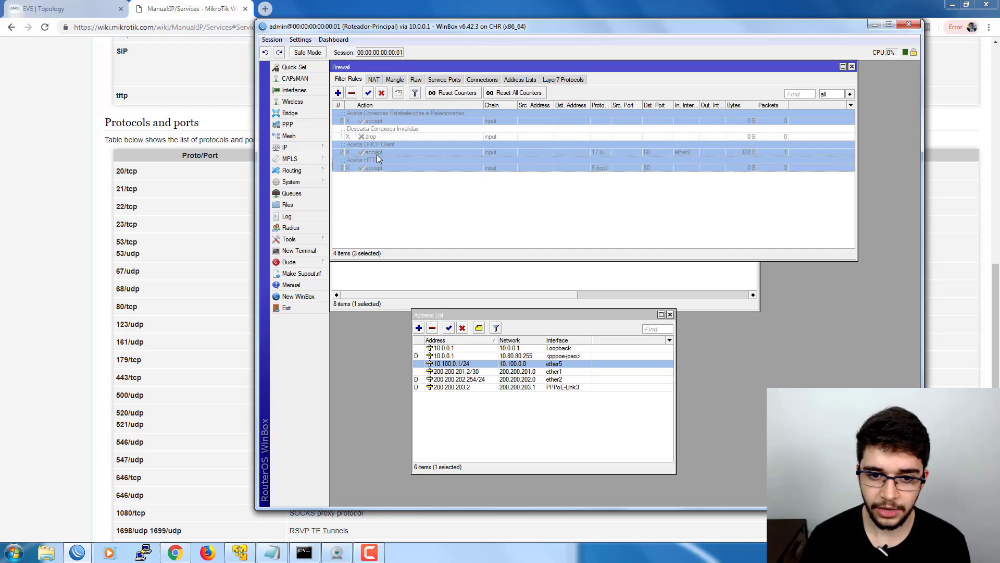
pyautogui.click(368, 93)
pyautogui.click(379, 204)
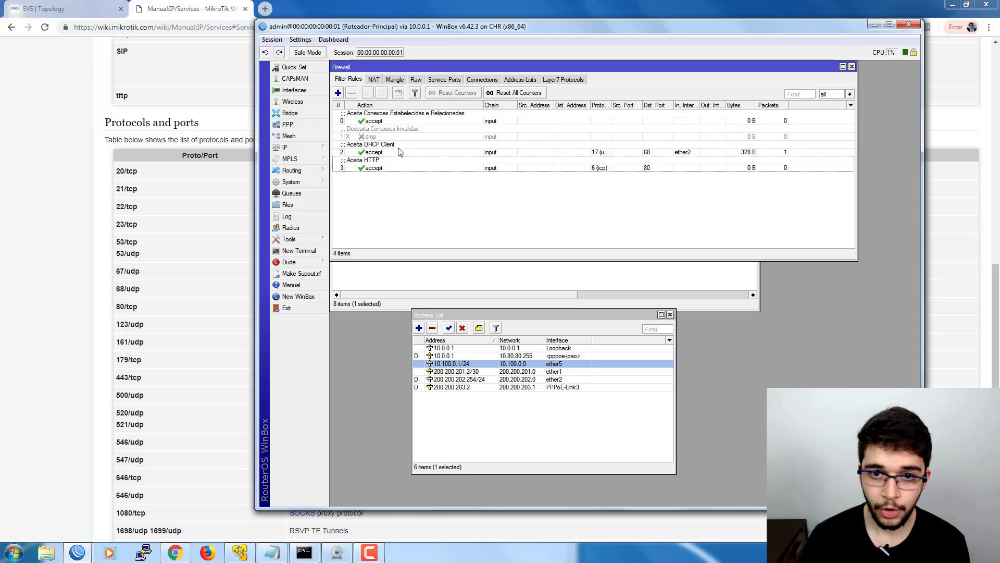
# Re-enable the Descarta Conexoes Invalidas drop rule
pyautogui.click(377, 137)
pyautogui.click(368, 93)
pyautogui.click(391, 194)
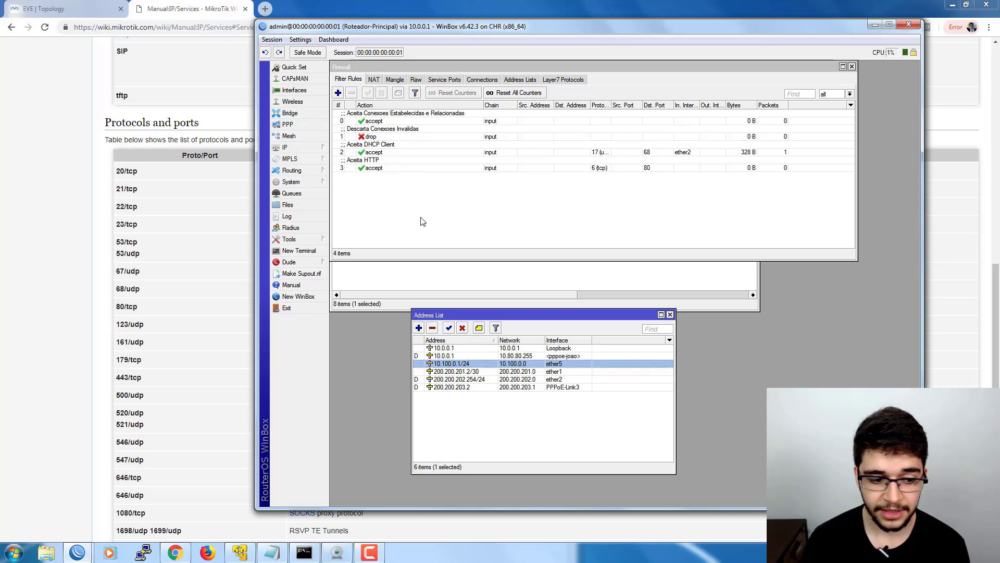
# Switch to the wiki's port table and examine the NTP 123/udp and SNMP 161/udp entries
pyautogui.click(172, 321)
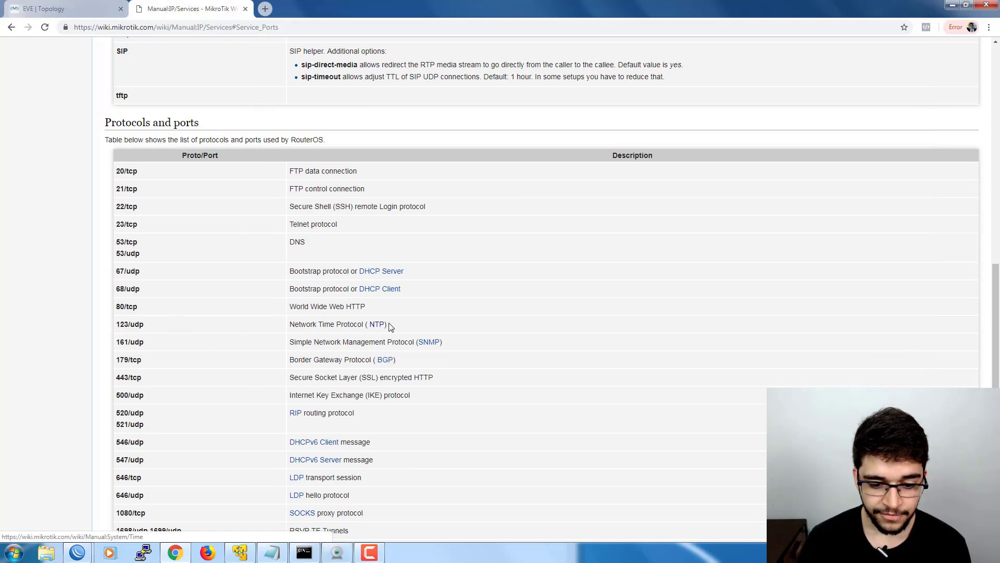
pyautogui.moveTo(117, 323); pyautogui.dragTo(412, 325)
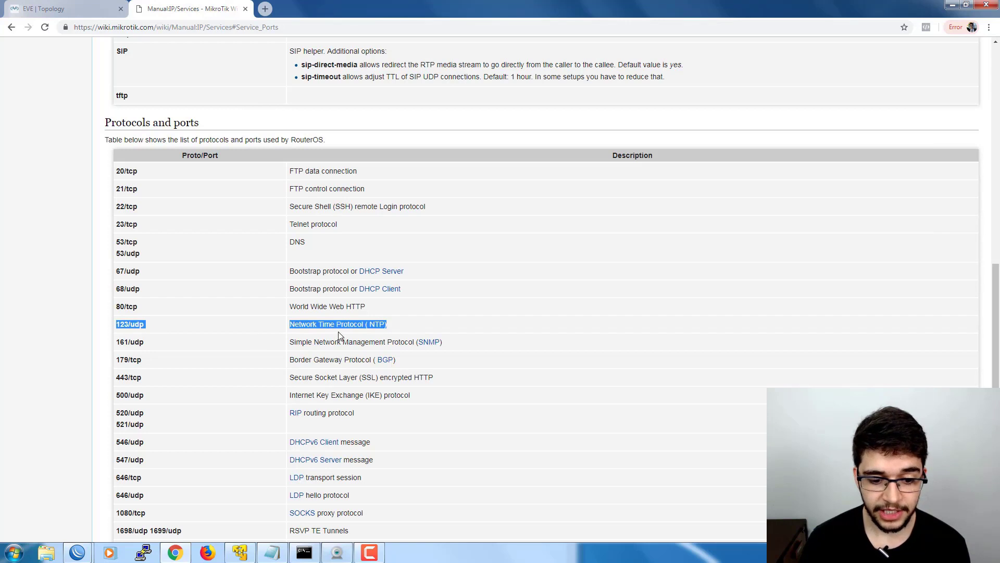
pyautogui.click(405, 328)
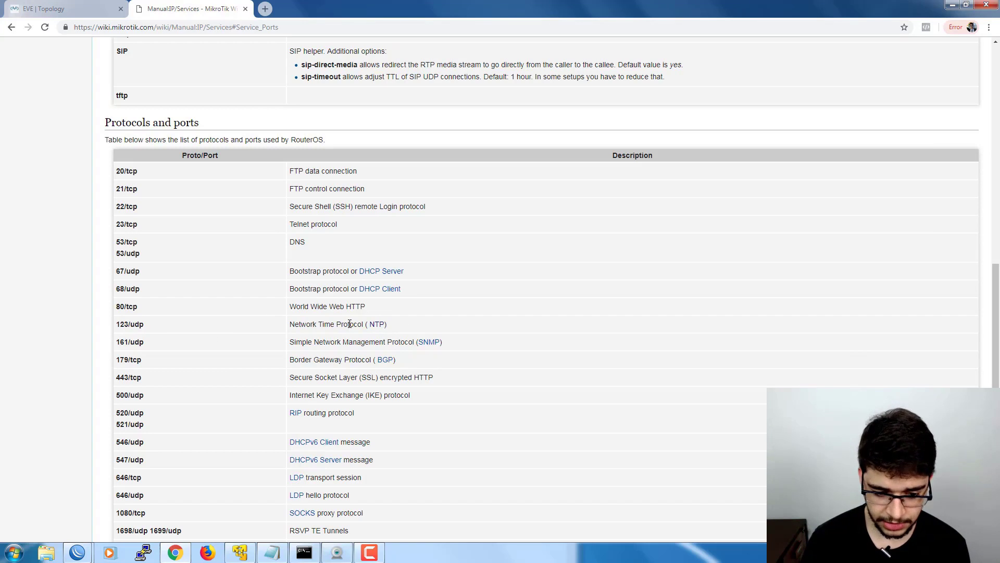
pyautogui.scroll(-1, 350, 323)
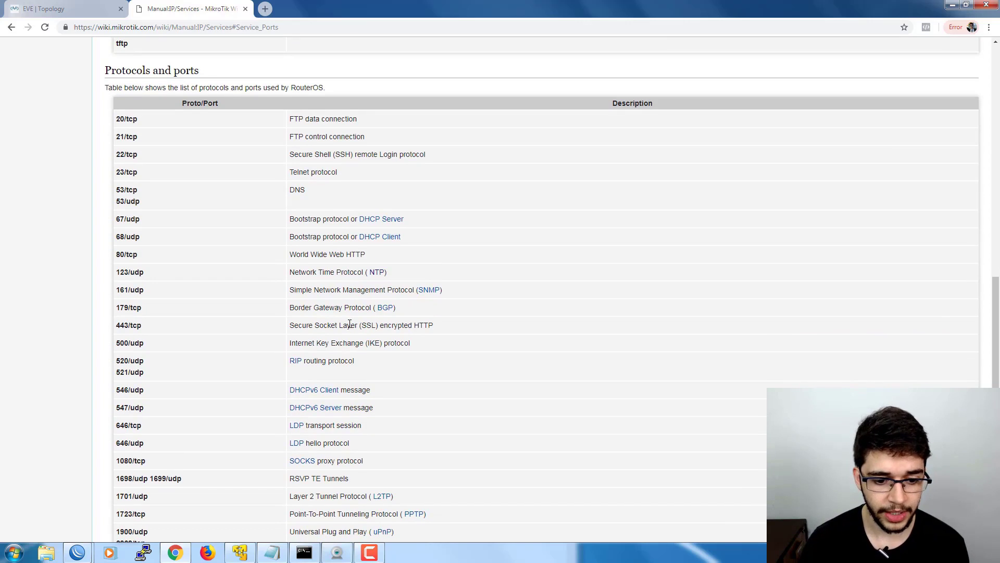
pyautogui.moveTo(290, 290); pyautogui.dragTo(478, 295)
pyautogui.click(478, 294)
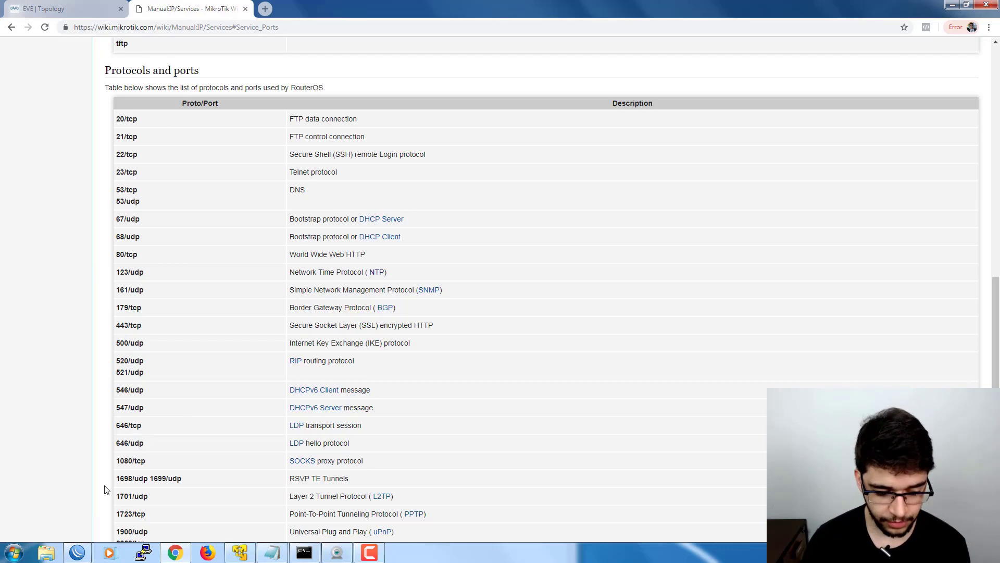
# Switch back to WinBox and reposition its window to uncover more of the wiki's port table
pyautogui.moveTo(90, 555)
pyautogui.click(82, 512)
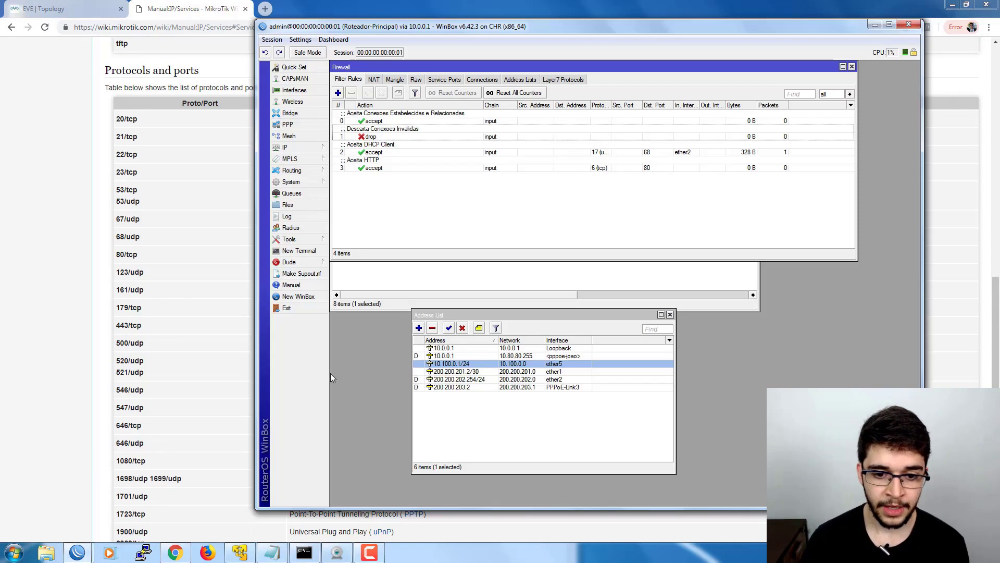
pyautogui.moveTo(374, 32); pyautogui.dragTo(417, 50)
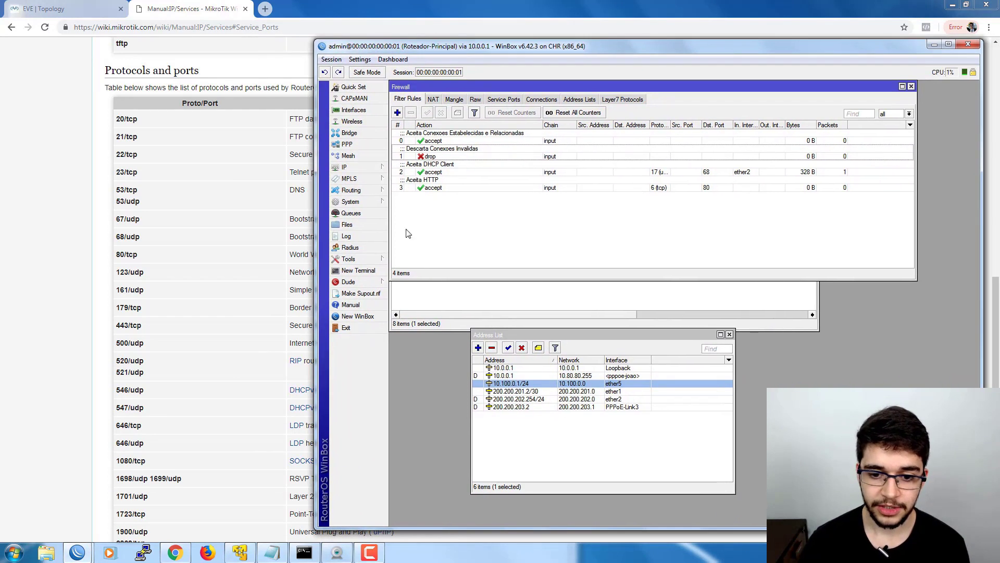
# Start a new filter rule on the input chain with protocol udp, destination port 161 and the accept action
pyautogui.click(398, 114)
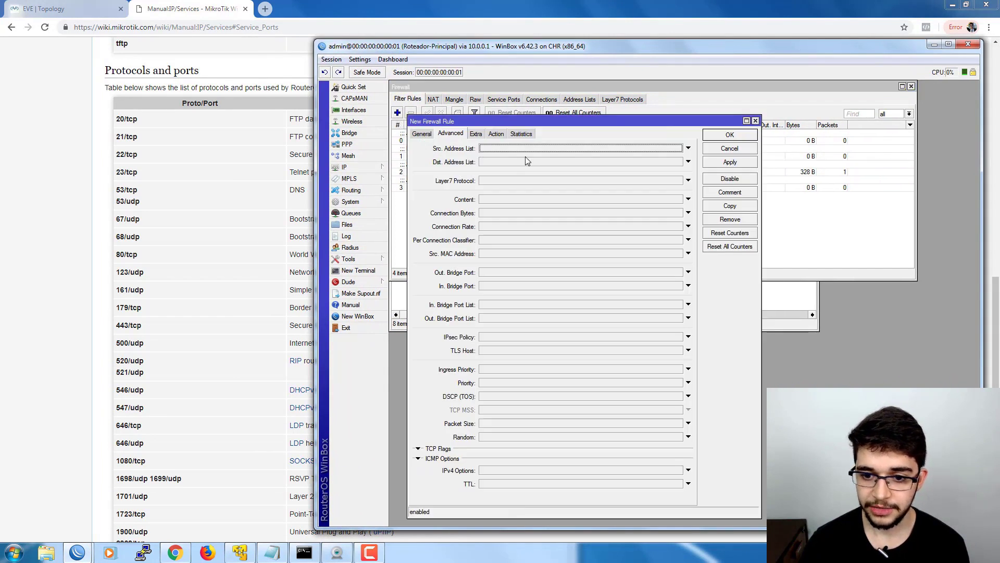
pyautogui.click(422, 134)
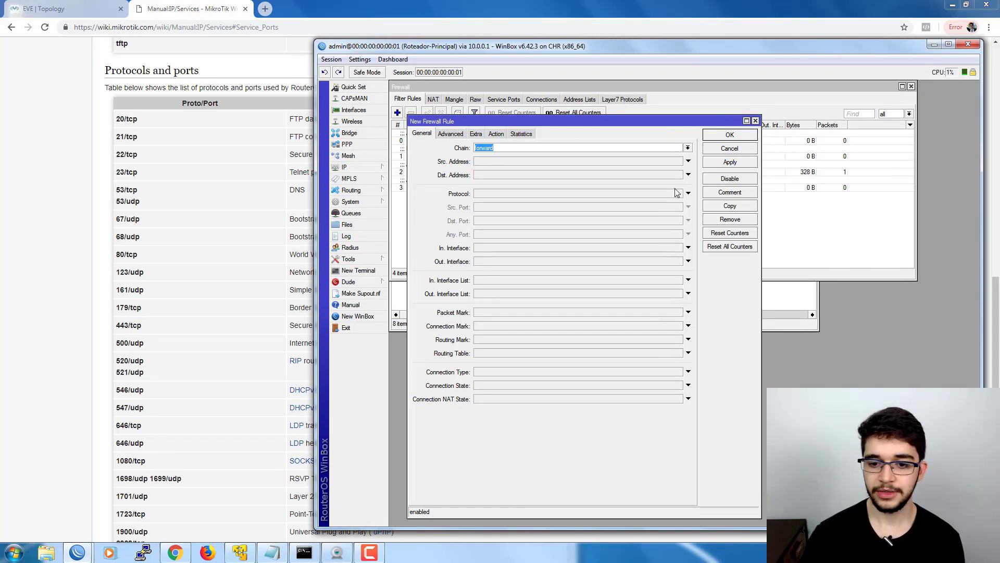
pyautogui.click(688, 148)
pyautogui.click(522, 165)
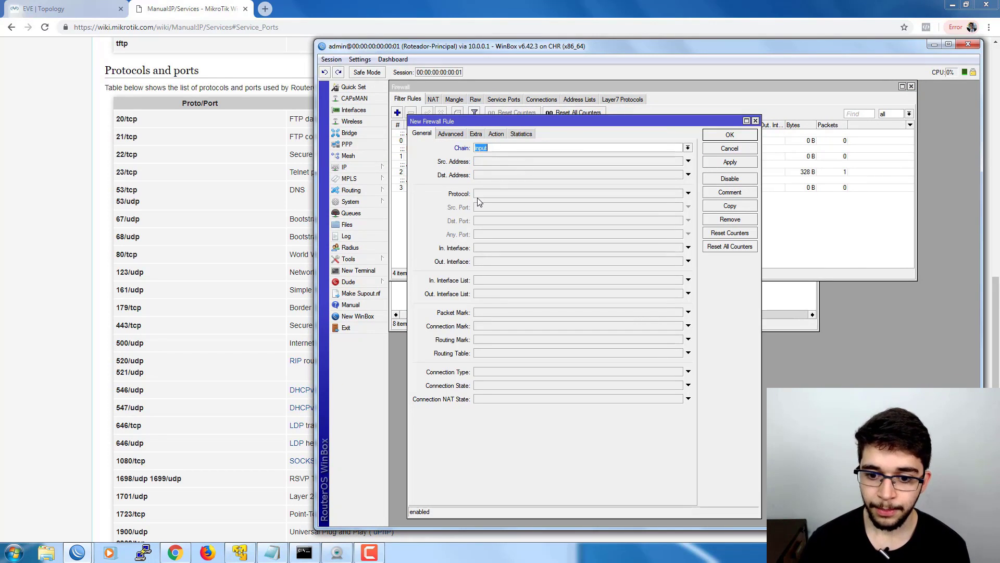
pyautogui.click(485, 194)
pyautogui.click(678, 193)
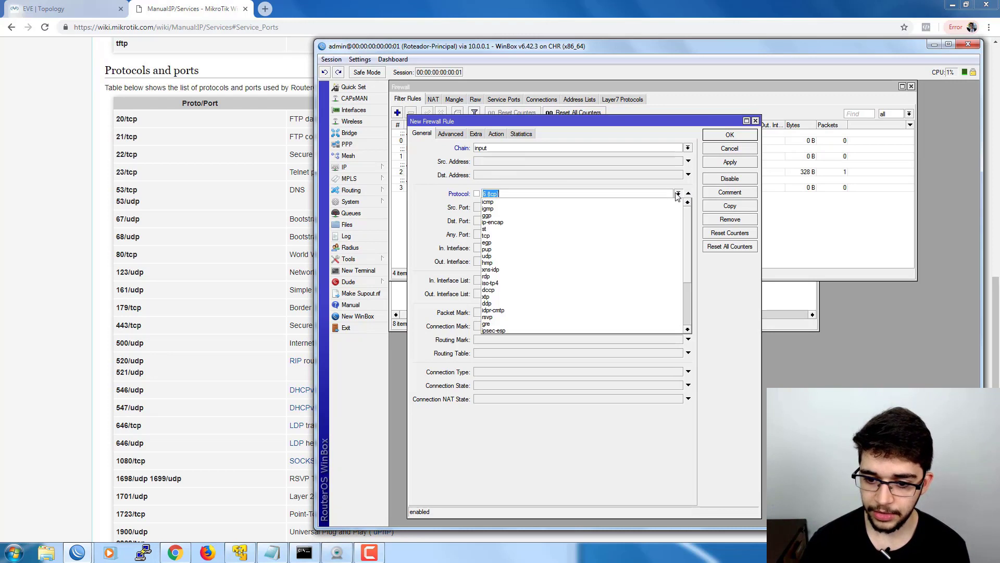
pyautogui.click(503, 245)
pyautogui.click(497, 220)
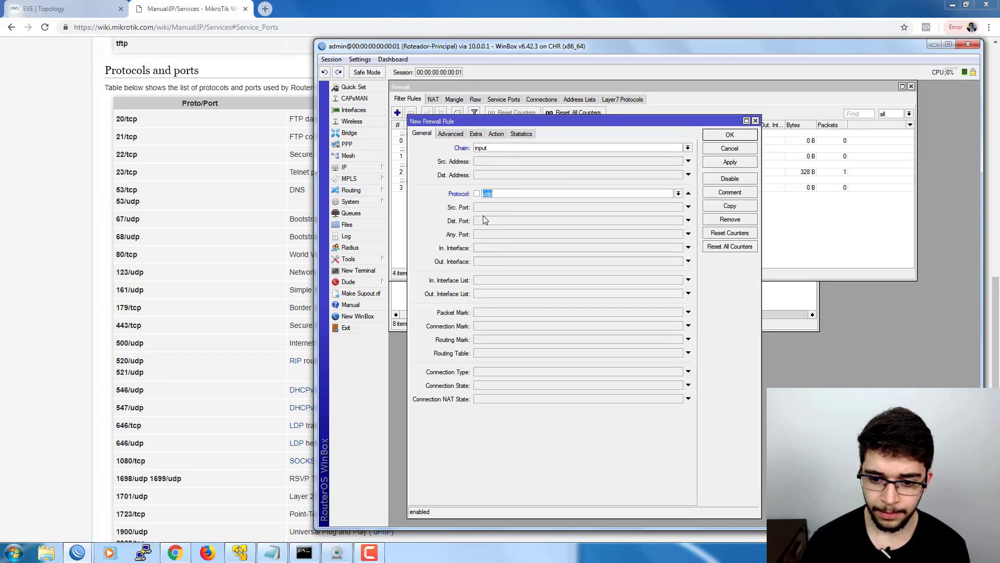
pyautogui.write('161')
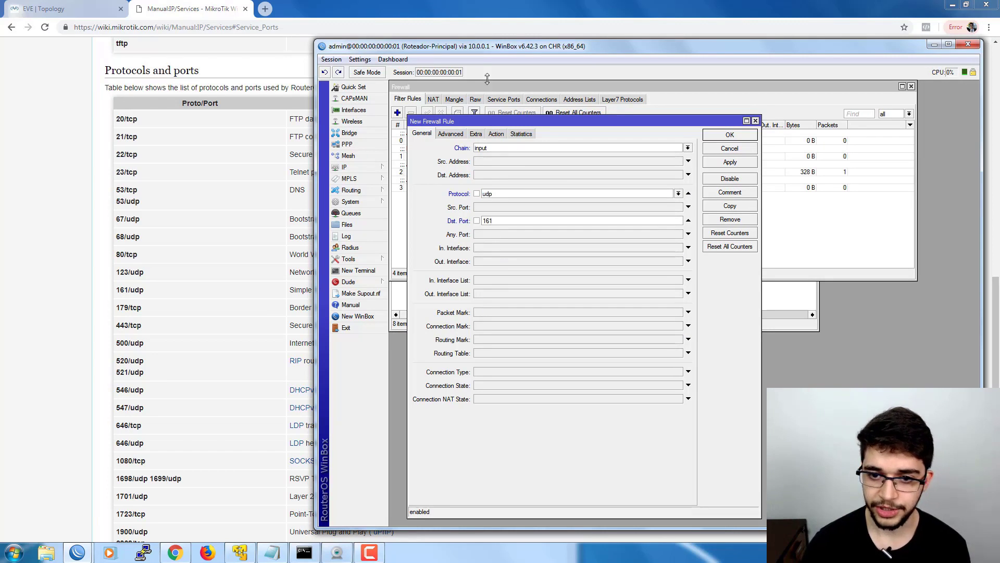
pyautogui.moveTo(478, 48); pyautogui.dragTo(438, 58)
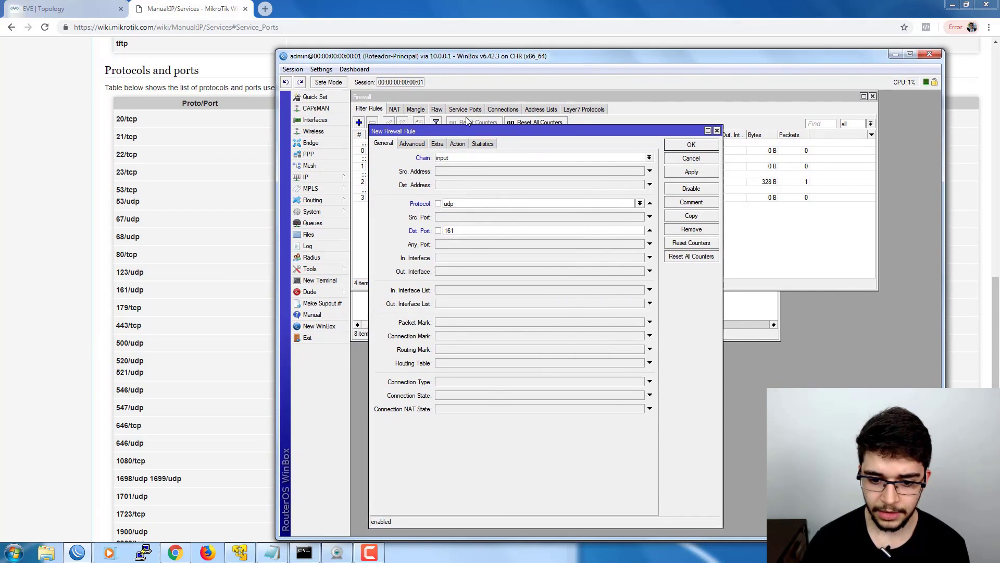
pyautogui.click(458, 144)
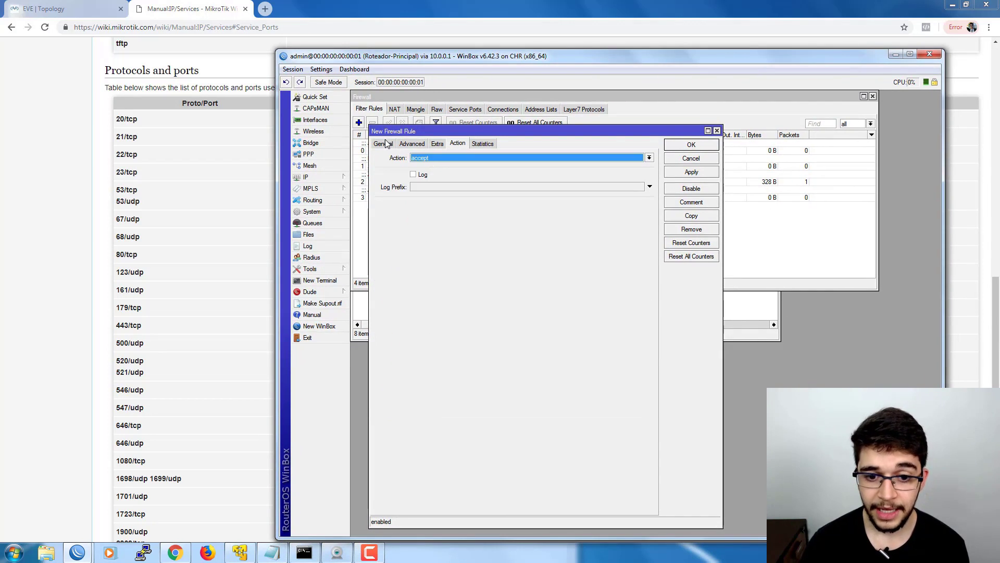
pyautogui.click(386, 143)
pyautogui.click(445, 172)
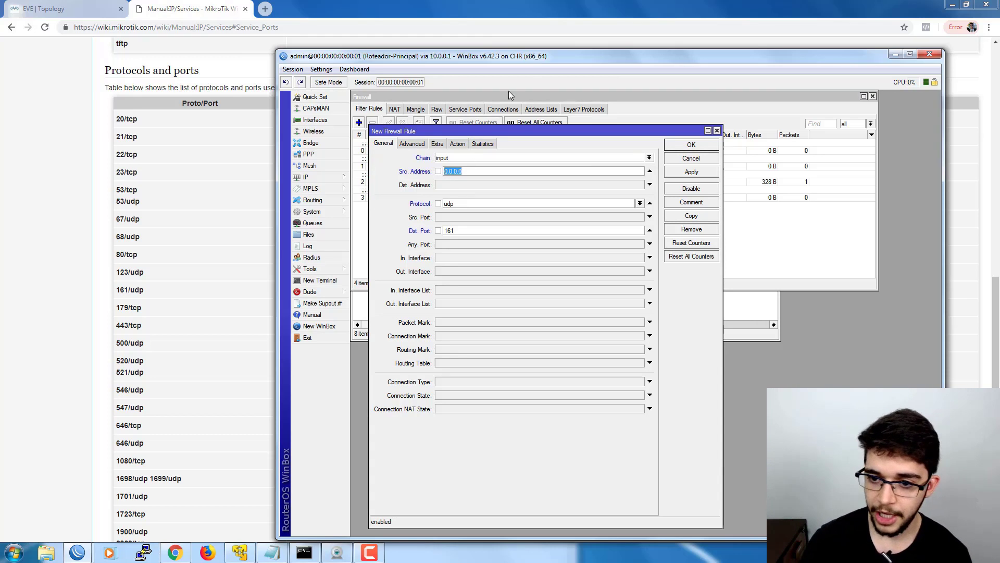
pyautogui.click(541, 109)
pyautogui.click(358, 122)
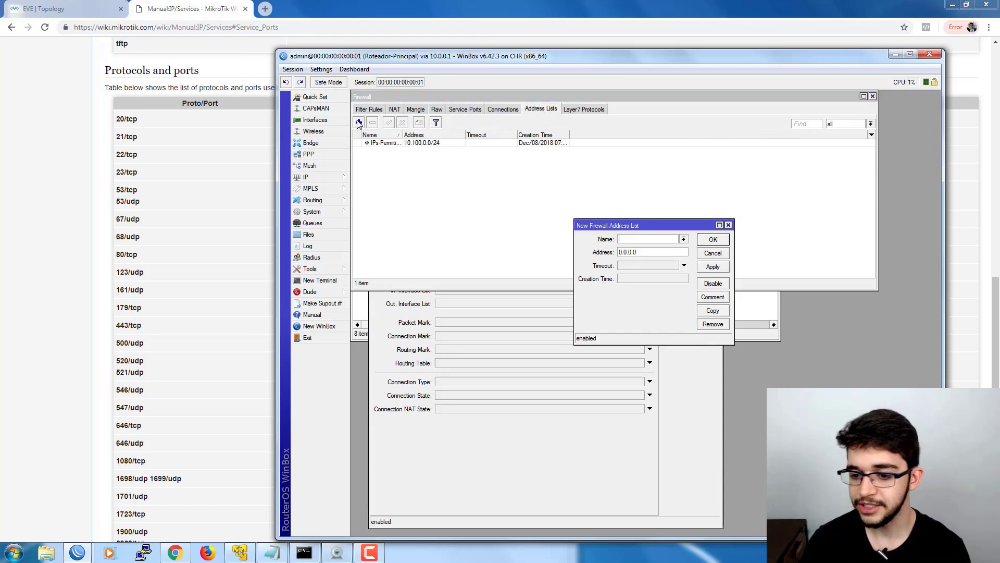
pyautogui.moveTo(641, 251); pyautogui.dragTo(611, 263)
pyautogui.click(706, 254)
pyautogui.click(697, 329)
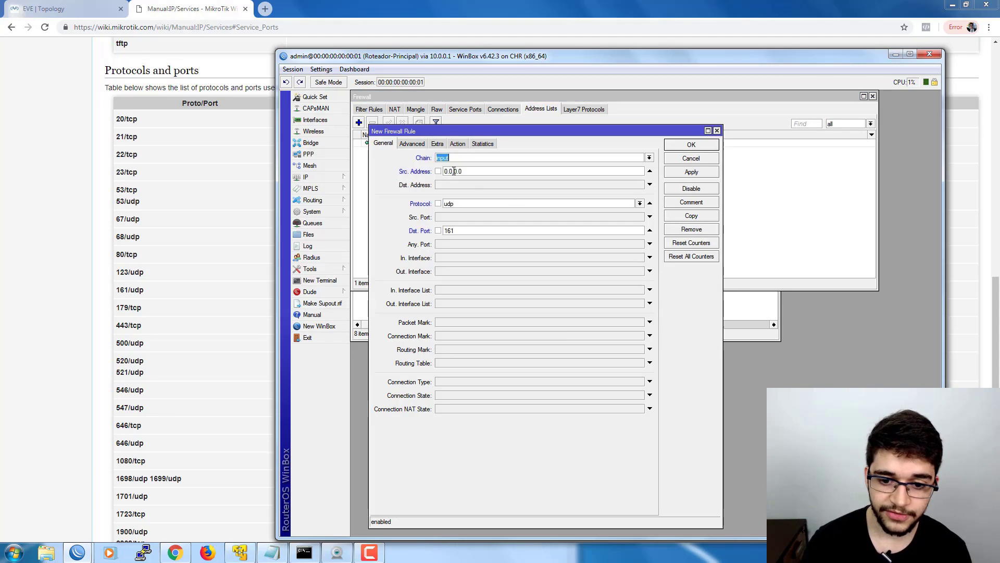
pyautogui.doubleClick(475, 170)
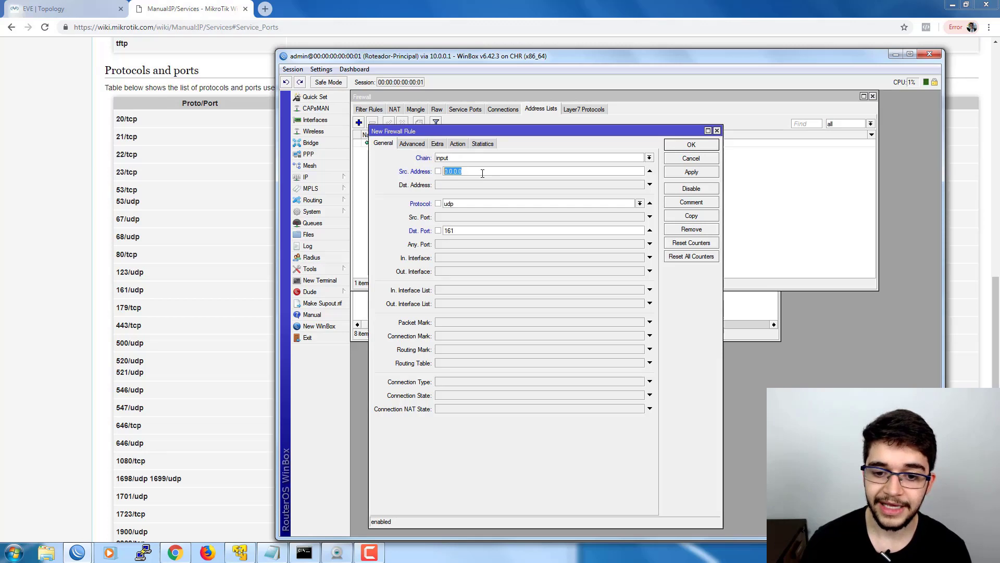
pyautogui.click(649, 172)
# Set the rule's source address list to Servidores-Monitoramento, copy that list name, and save the rule
pyautogui.click(420, 145)
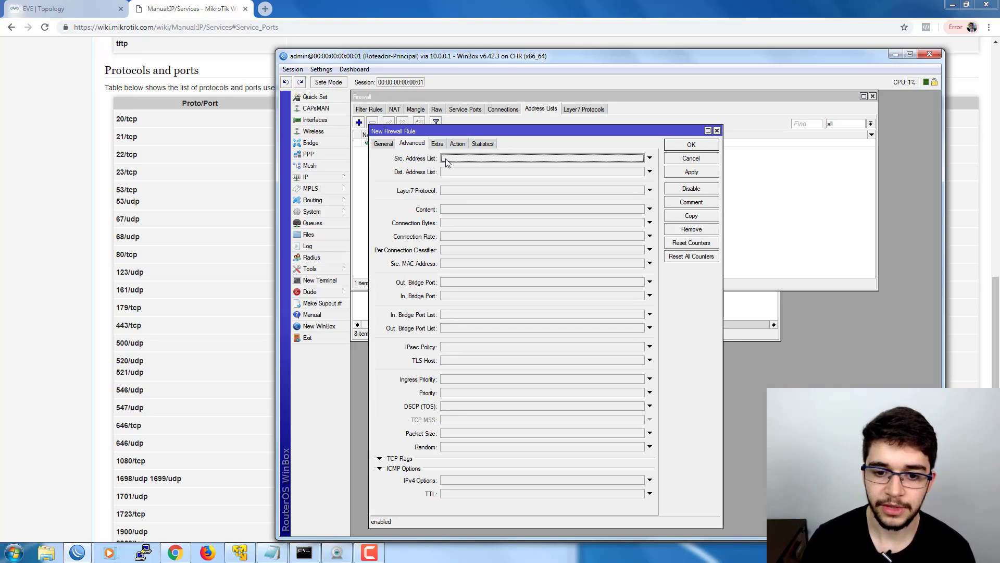
pyautogui.click(448, 158)
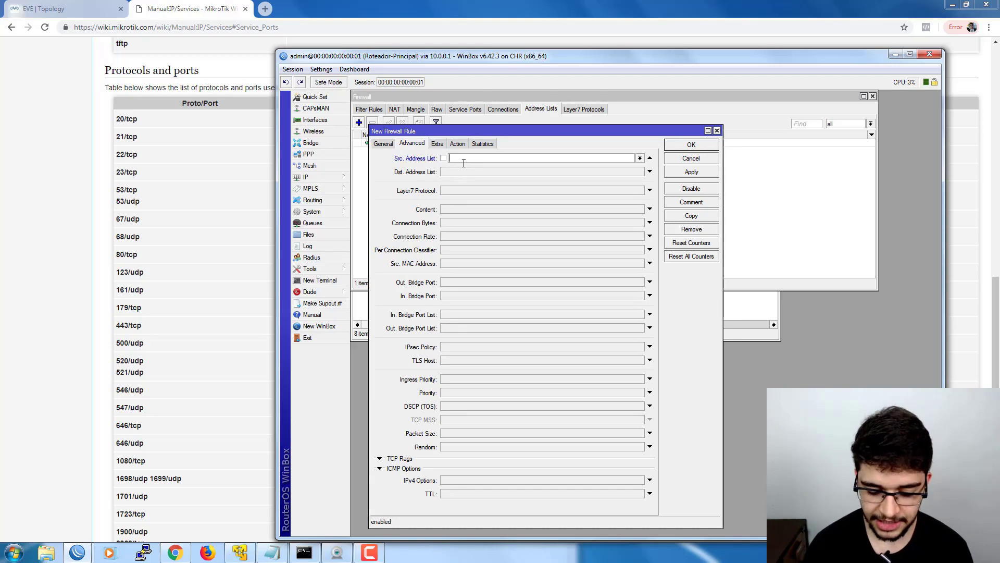
pyautogui.write('Servidores-M')
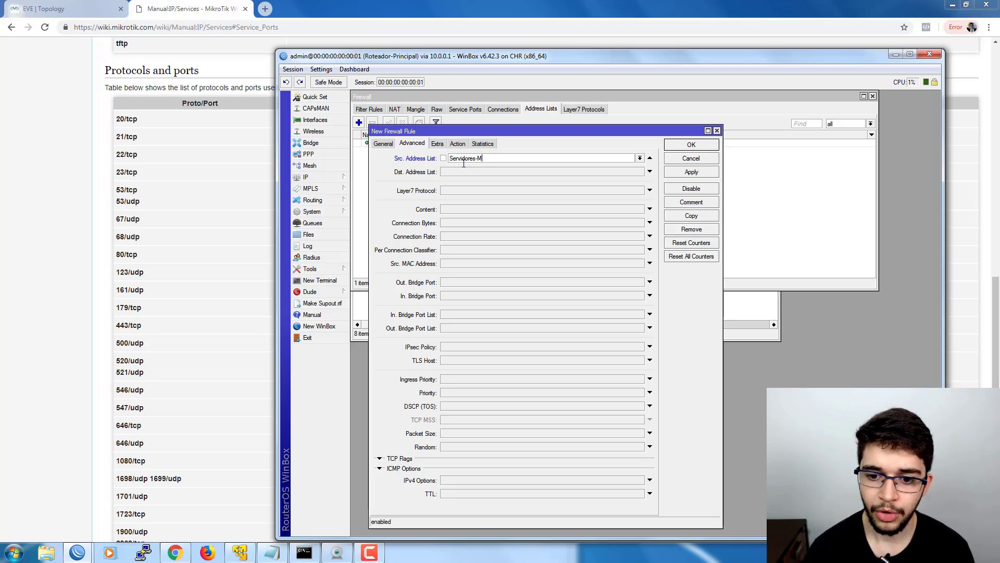
pyautogui.write('onitoramento')
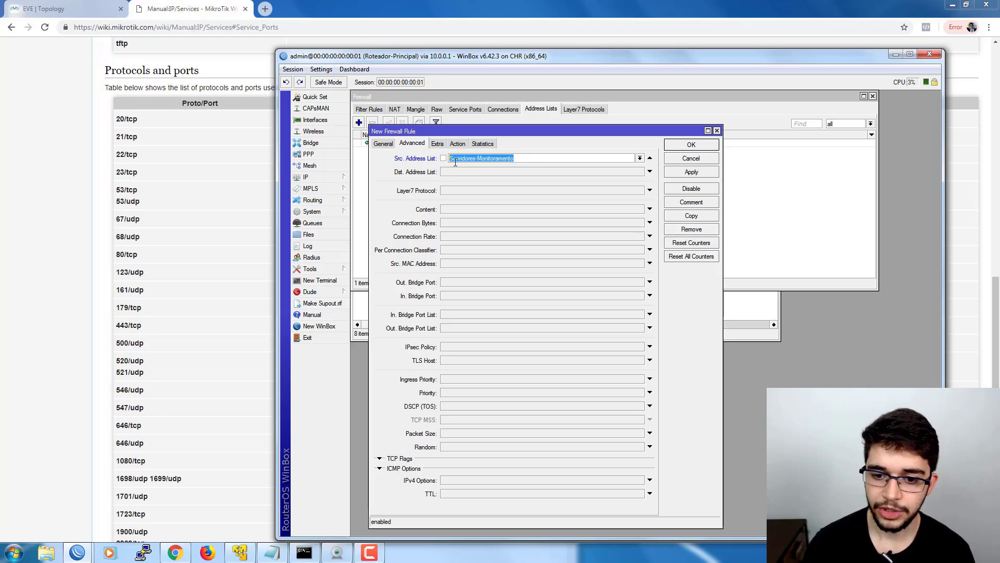
pyautogui.rightClick(455, 162)
pyautogui.click(485, 176)
pyautogui.click(679, 146)
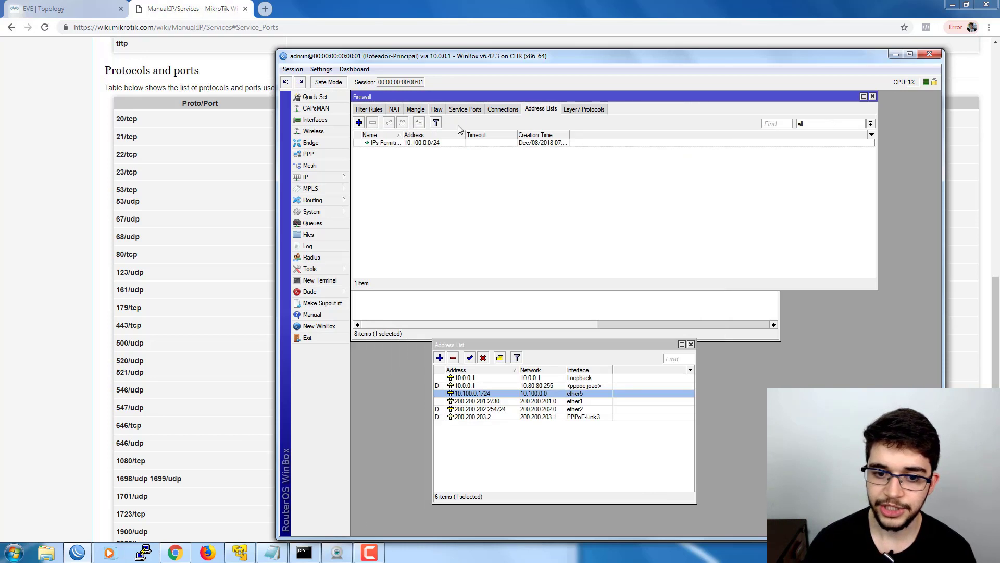
# Add a firewall address list entry named Servidores-Monitoramento with address 186.80.80.0/24, and widen the list's Name column
pyautogui.click(359, 121)
pyautogui.rightClick(632, 239)
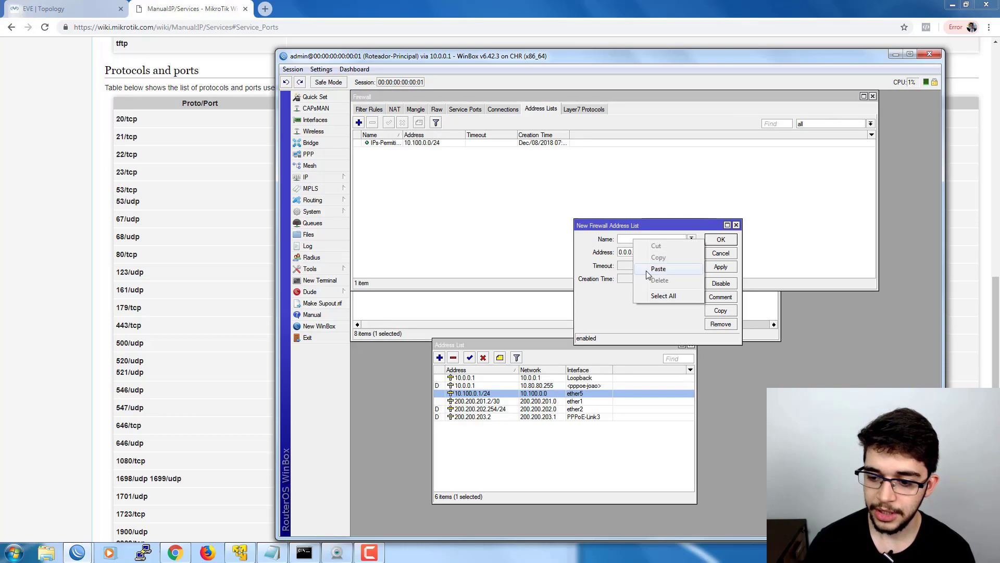
pyautogui.click(651, 275)
pyautogui.press('Tab')
pyautogui.moveTo(614, 227); pyautogui.dragTo(446, 245)
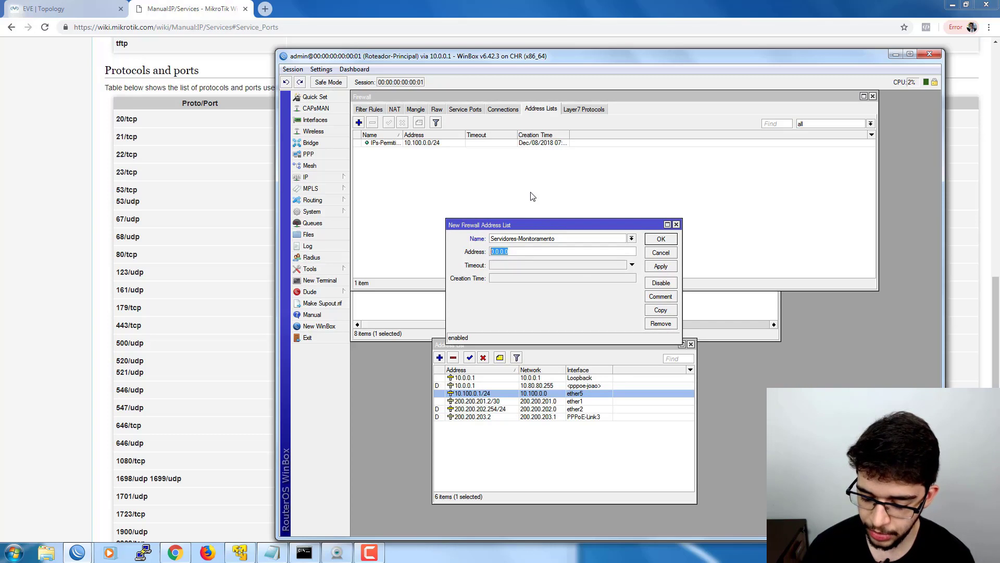
pyautogui.write('186.80.80.0/')
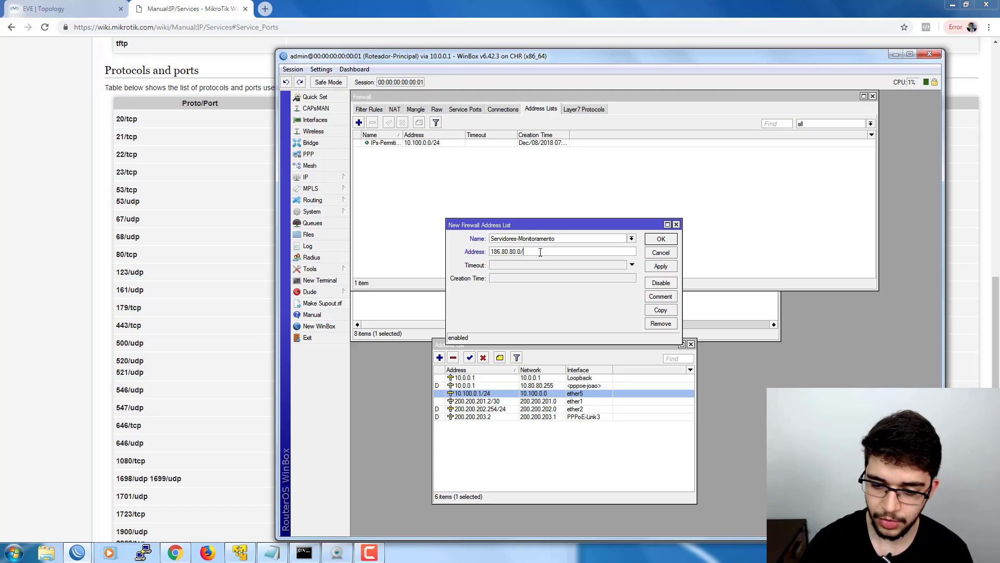
pyautogui.click(665, 239)
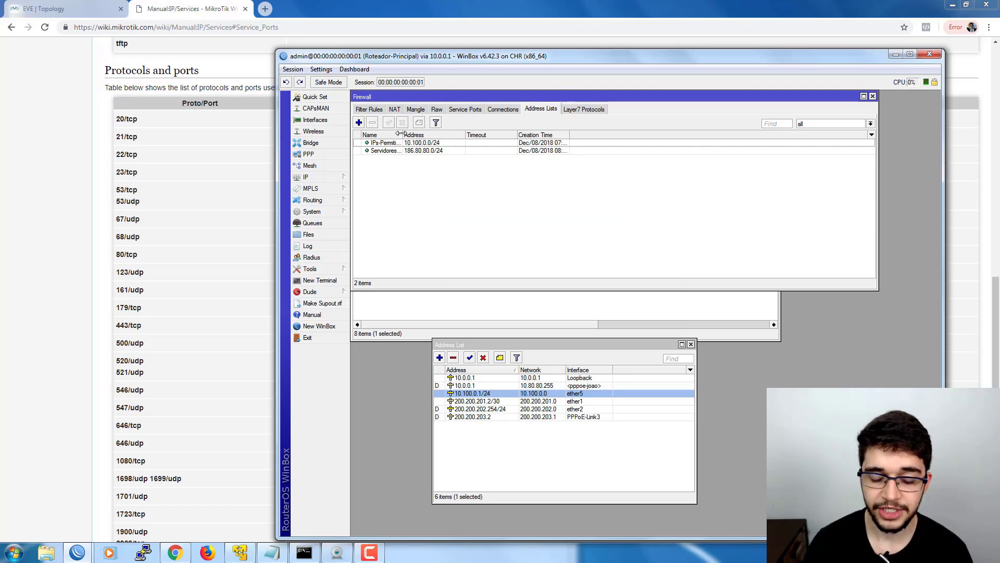
pyautogui.moveTo(403, 134); pyautogui.dragTo(426, 134)
pyautogui.click(388, 151)
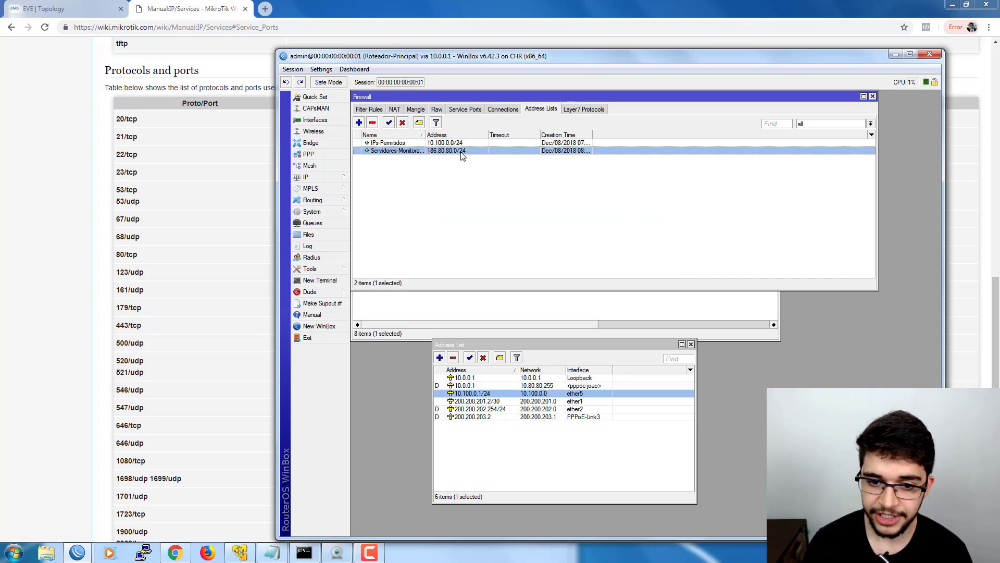
# Comment the UDP port 161 filter rule as Aceita SNMP
pyautogui.click(385, 110)
pyautogui.click(401, 205)
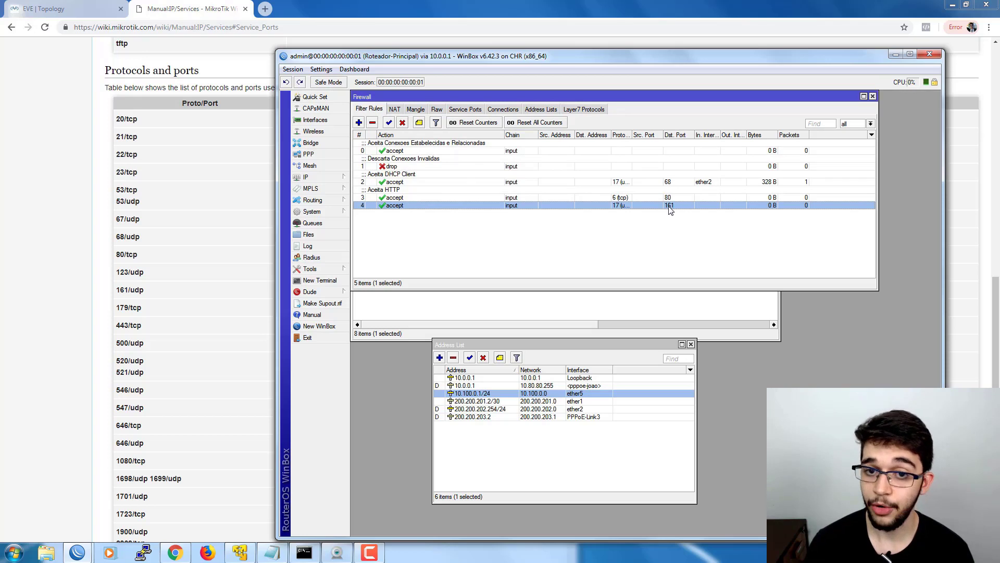
pyautogui.click(419, 123)
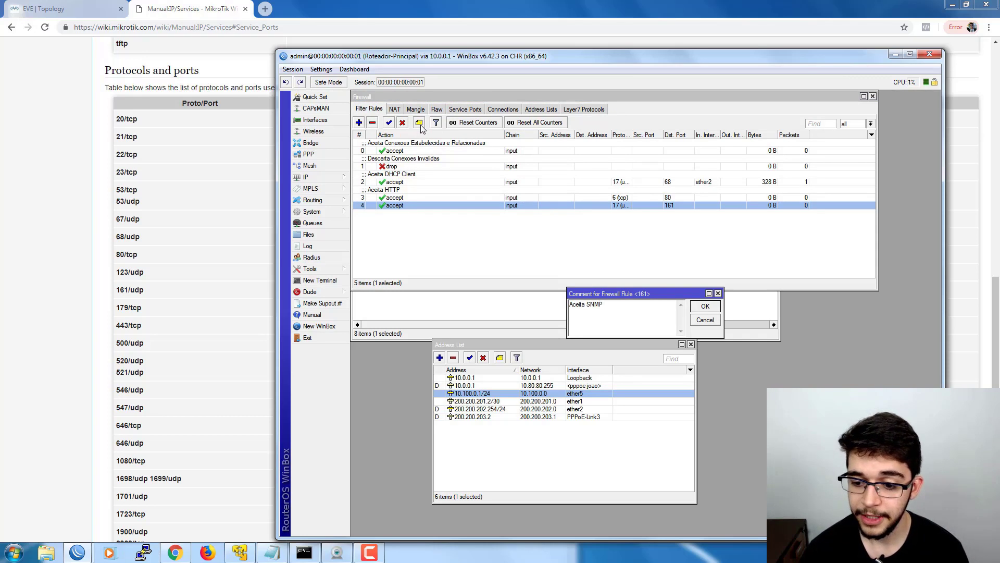
pyautogui.press('Return')
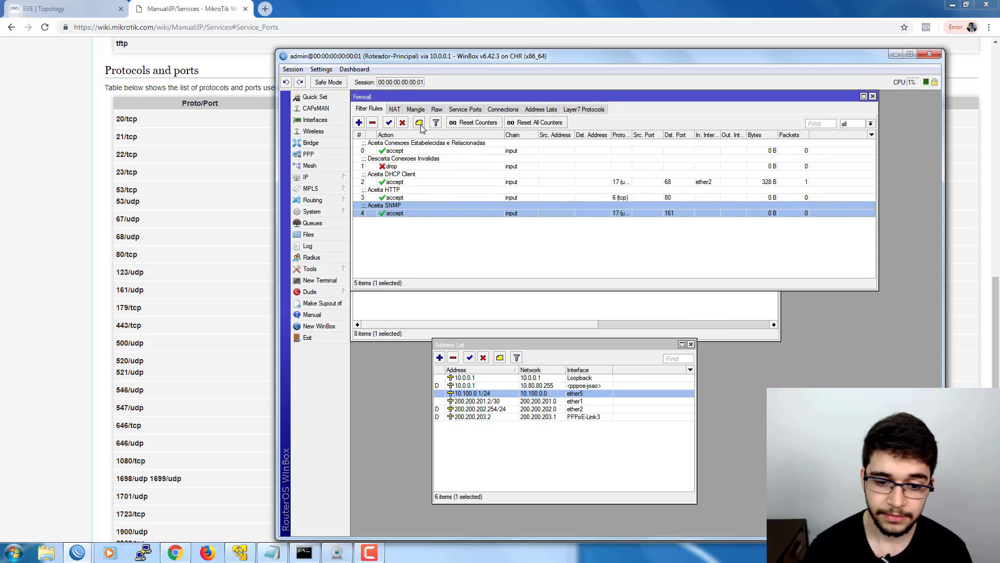
# Switch to the browser and examine the wiki's BGP 179/tcp entry and the three provider links in the EVE topology
pyautogui.click(145, 311)
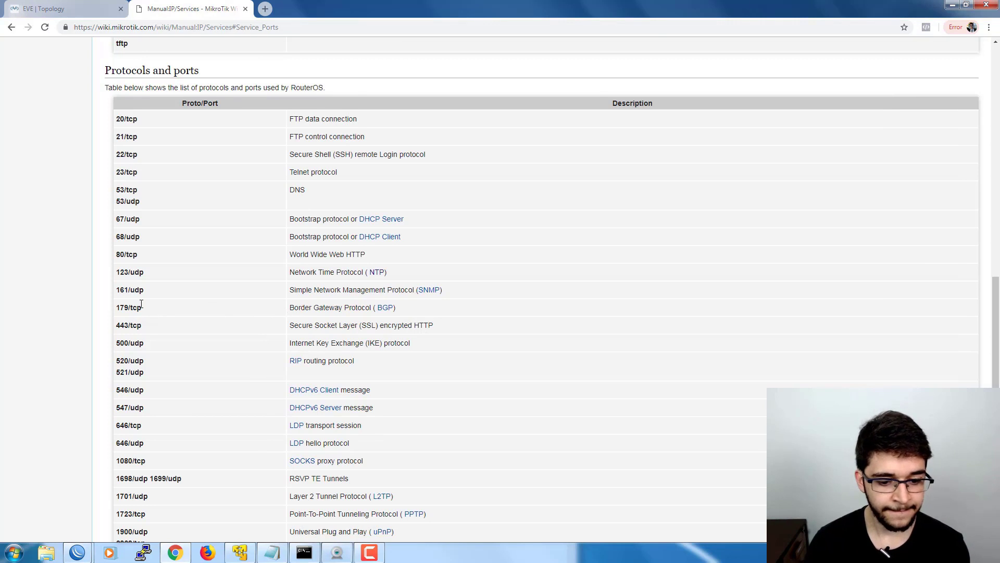
pyautogui.moveTo(291, 308); pyautogui.dragTo(453, 317)
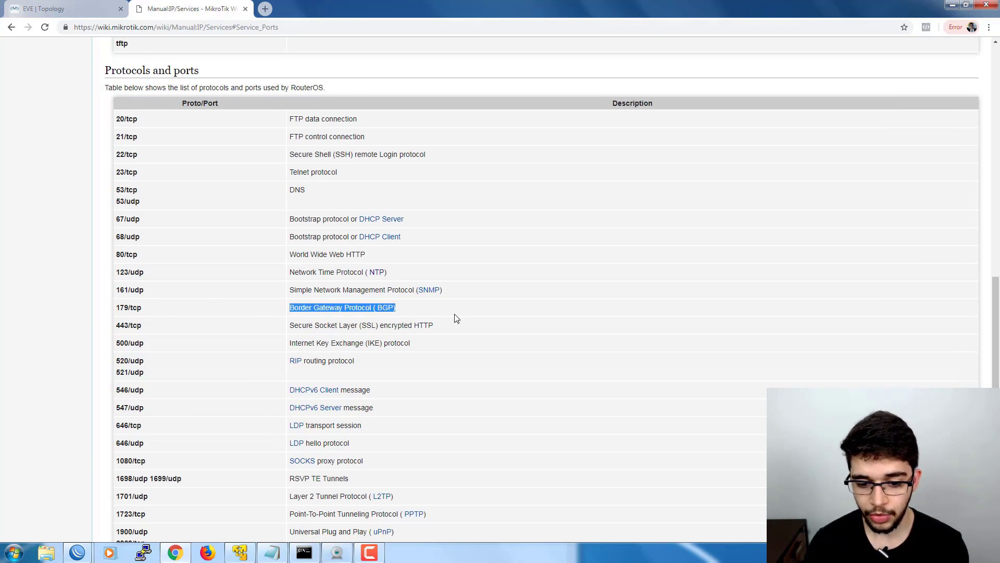
pyautogui.click(443, 313)
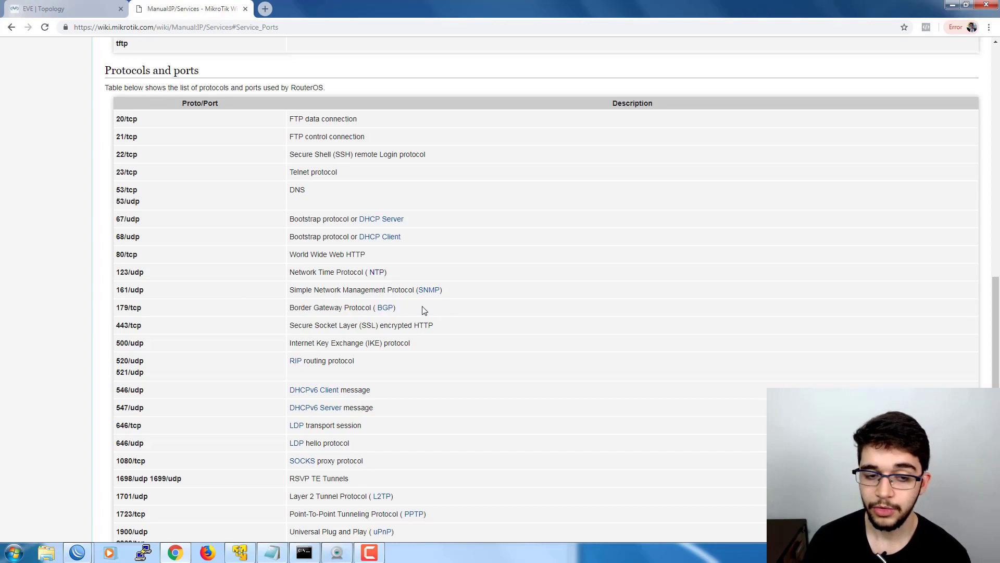
pyautogui.click(94, 9)
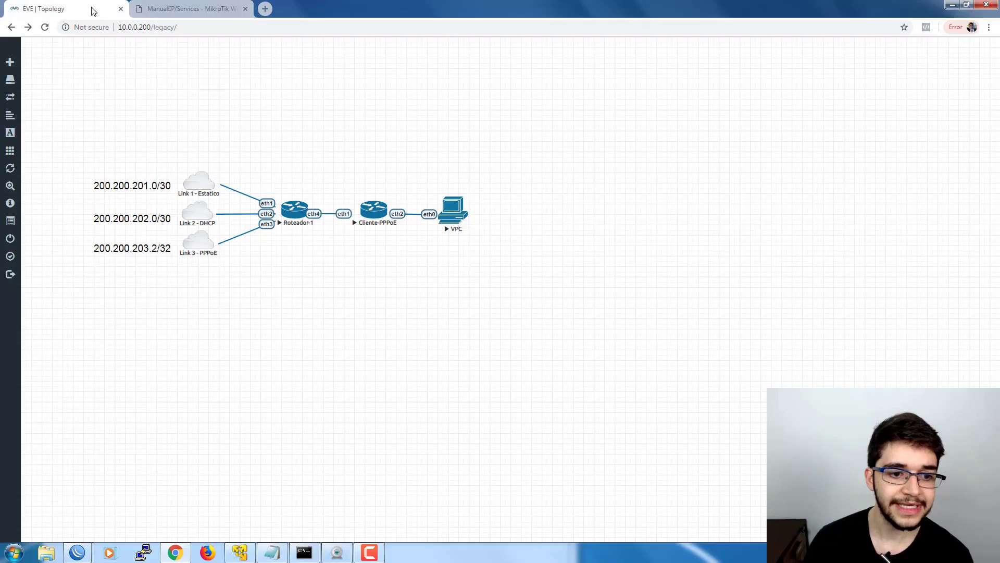
pyautogui.moveTo(332, 156); pyautogui.dragTo(66, 276)
pyautogui.click(336, 165)
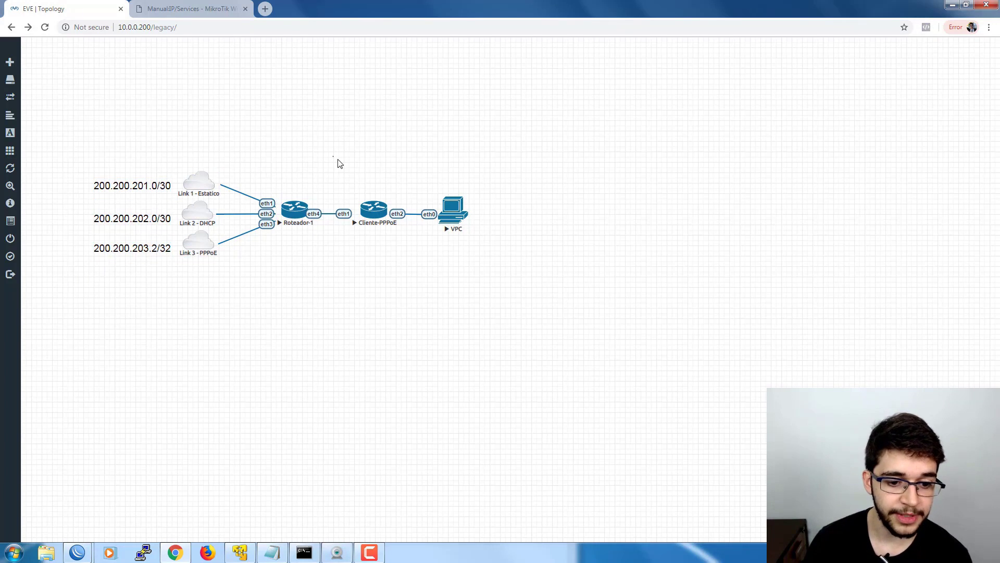
pyautogui.moveTo(333, 157); pyautogui.dragTo(90, 211)
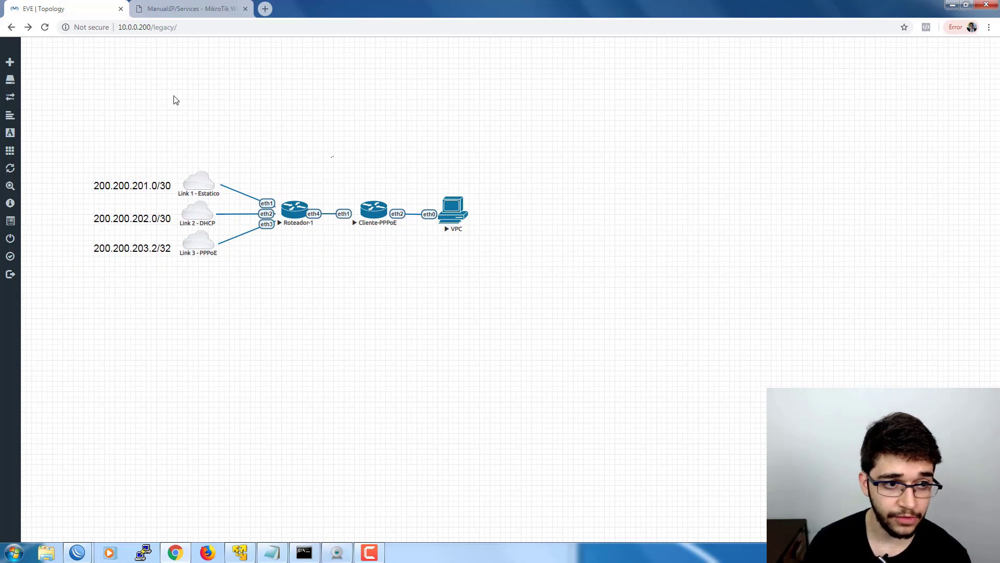
# Return to the wiki's port table and examine the 443/tcp encrypted HTTP entry
pyautogui.click(146, 8)
pyautogui.scroll(-1, 447, 315)
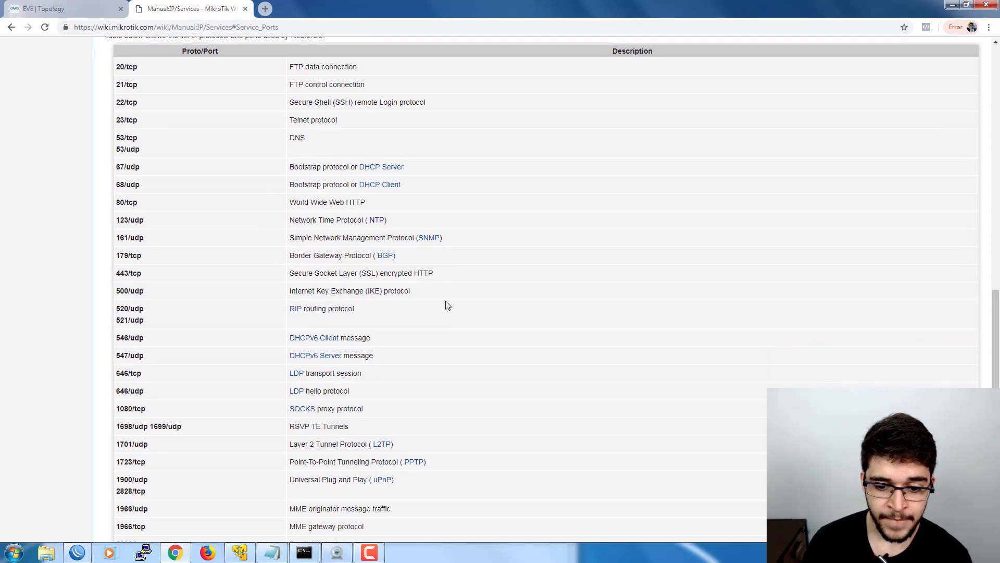
pyautogui.moveTo(437, 275); pyautogui.dragTo(116, 280)
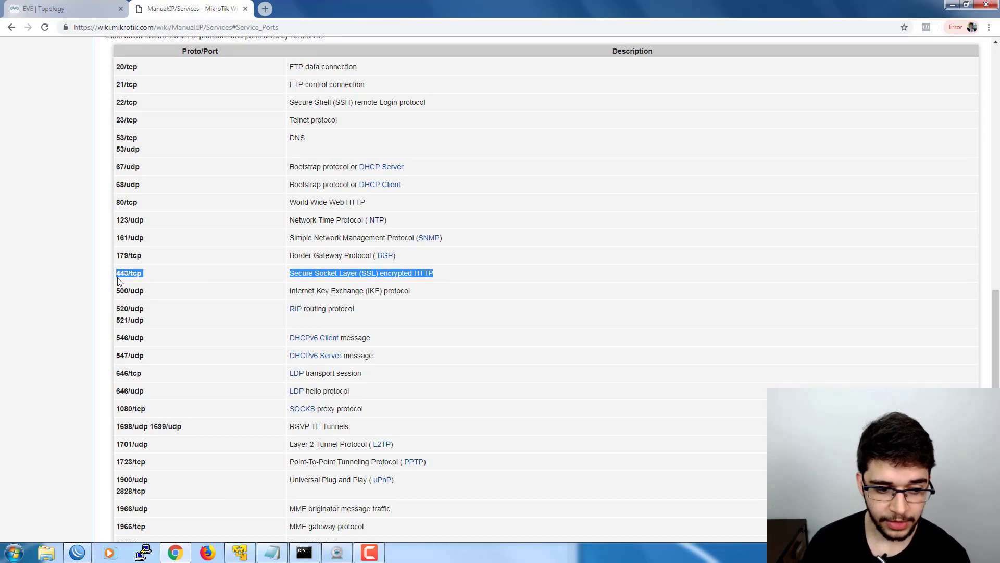
pyautogui.click(175, 278)
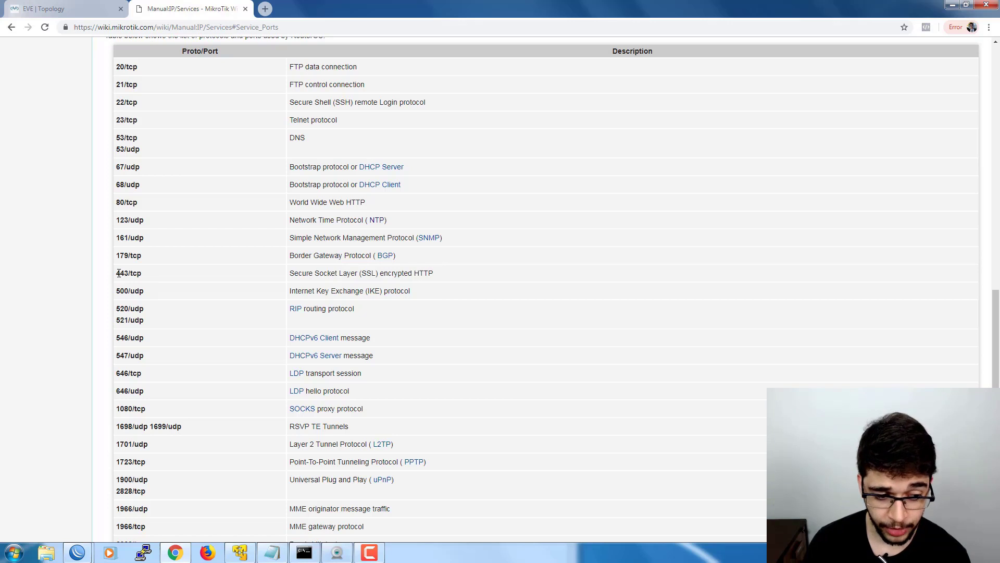
pyautogui.moveTo(117, 274); pyautogui.dragTo(445, 281)
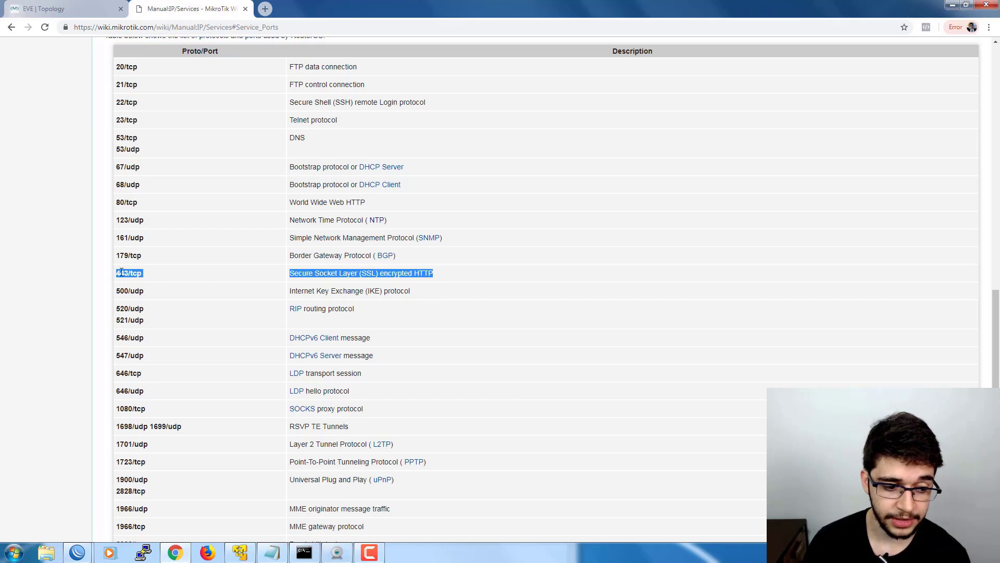
# Examine the port table's 500/udp Internet Key Exchange entry and the 520/udp and 521/udp RIP routing entry
pyautogui.click(408, 274)
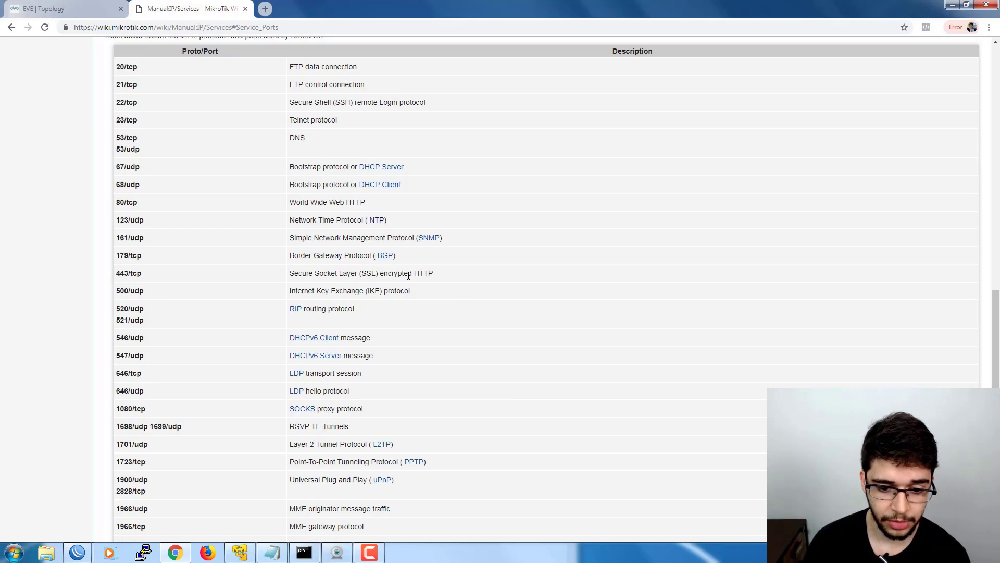
pyautogui.moveTo(115, 290); pyautogui.dragTo(459, 301)
pyautogui.click(334, 287)
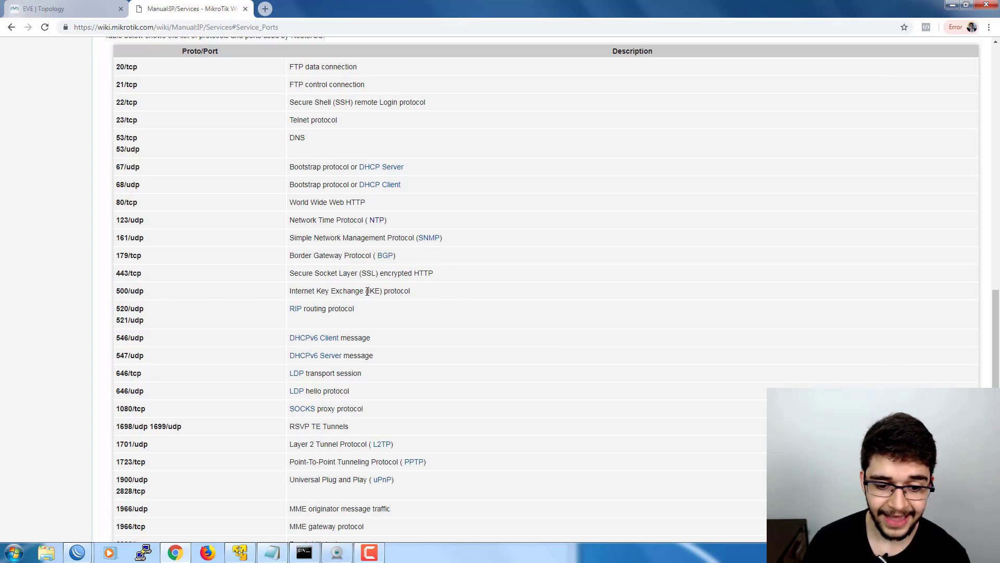
pyautogui.moveTo(381, 291); pyautogui.dragTo(381, 292)
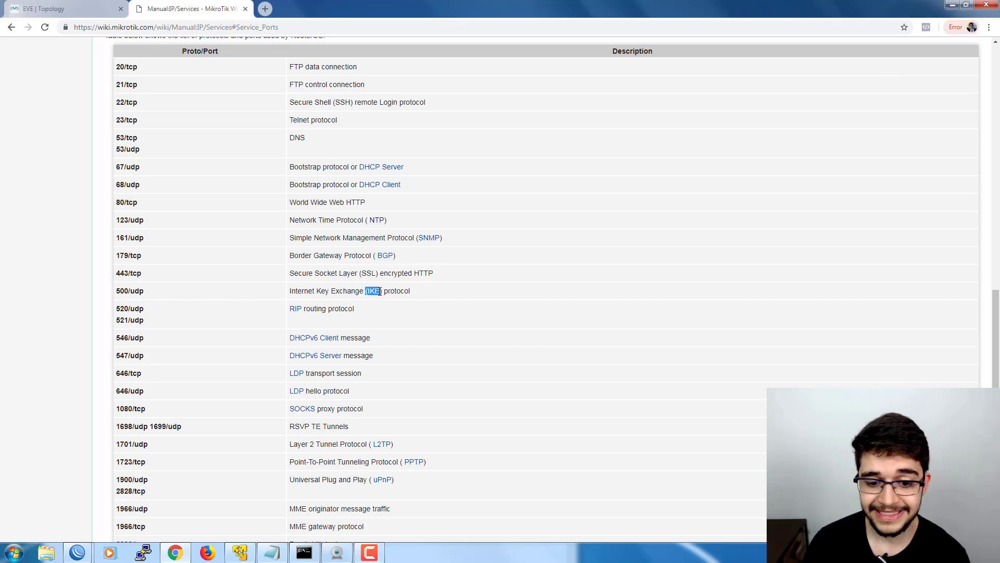
pyautogui.click(415, 291)
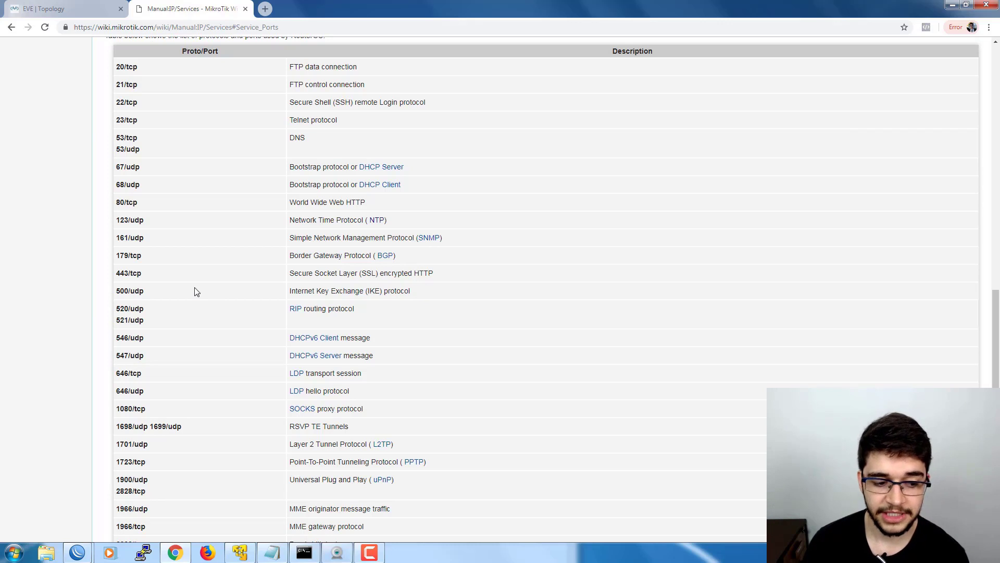
pyautogui.moveTo(113, 290); pyautogui.dragTo(437, 290)
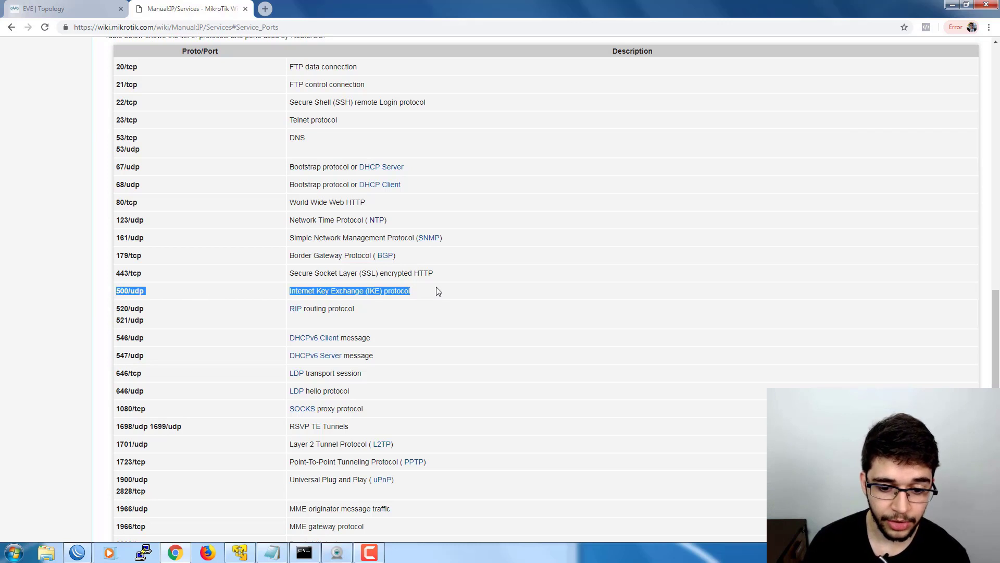
pyautogui.click(431, 294)
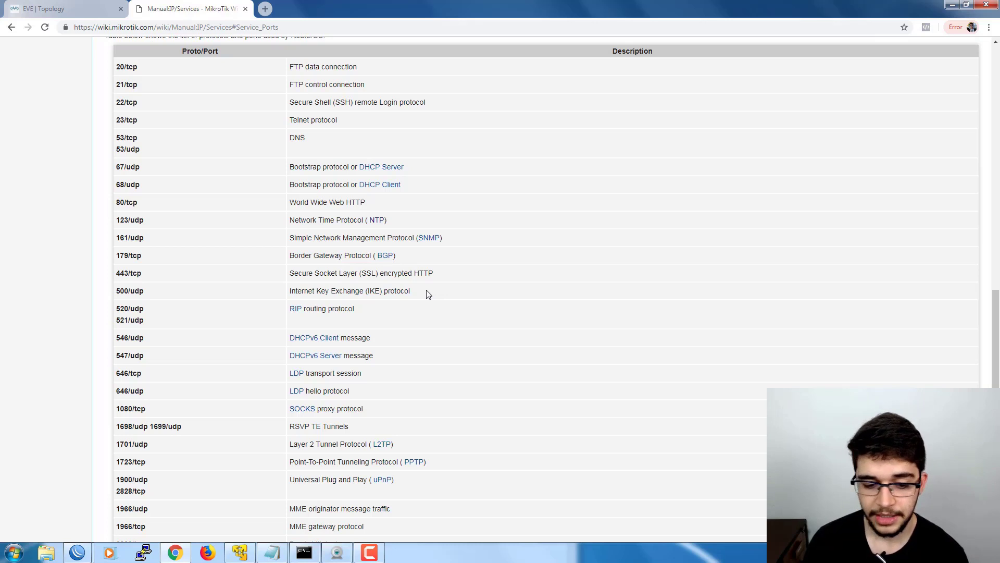
pyautogui.moveTo(366, 310); pyautogui.dragTo(276, 314)
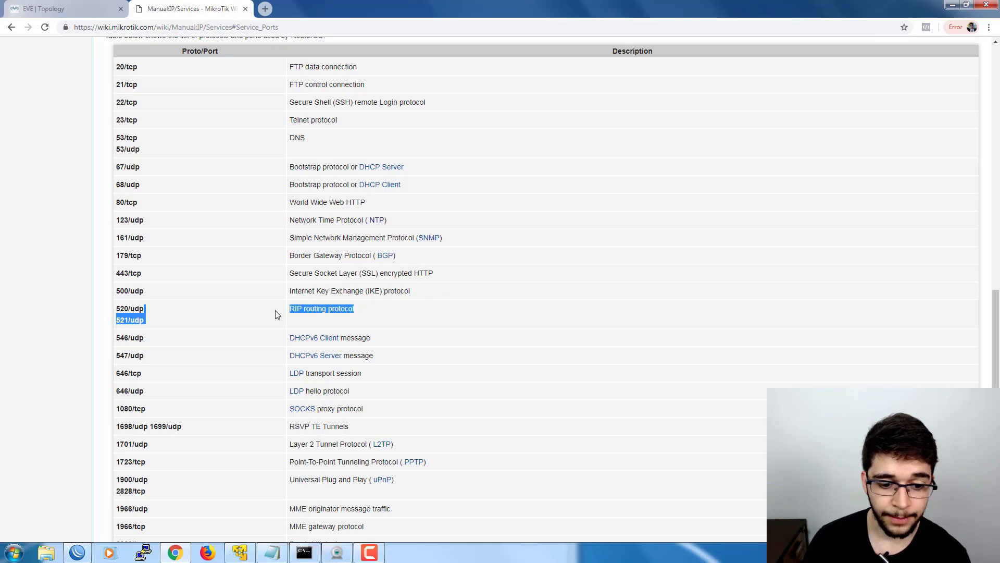
# Review the MikroTik service port table entries from RIP through DHCPv6, LDP and SOCKS proxy to RSVP TE Tunnels
pyautogui.click(368, 316)
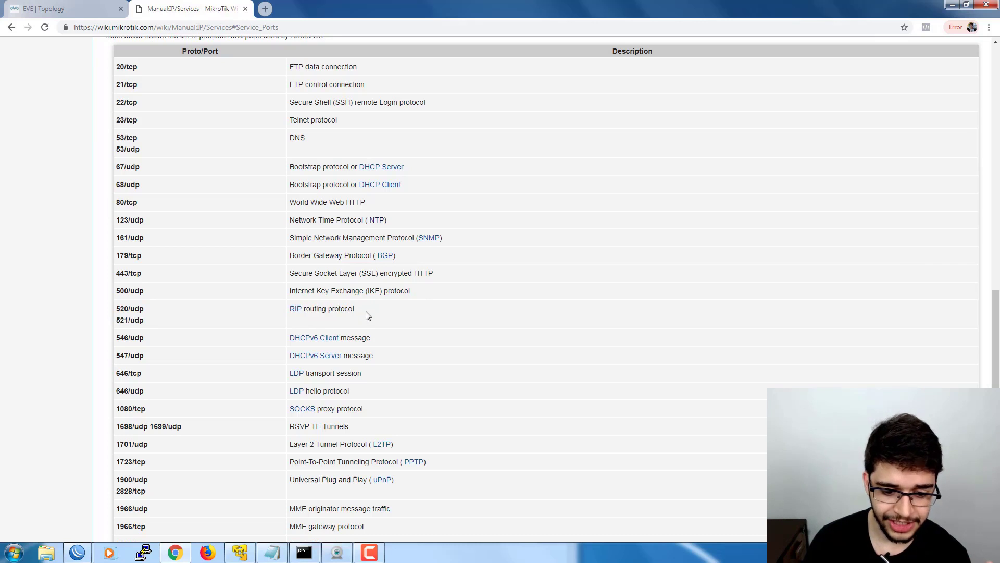
pyautogui.scroll(-2, 368, 313)
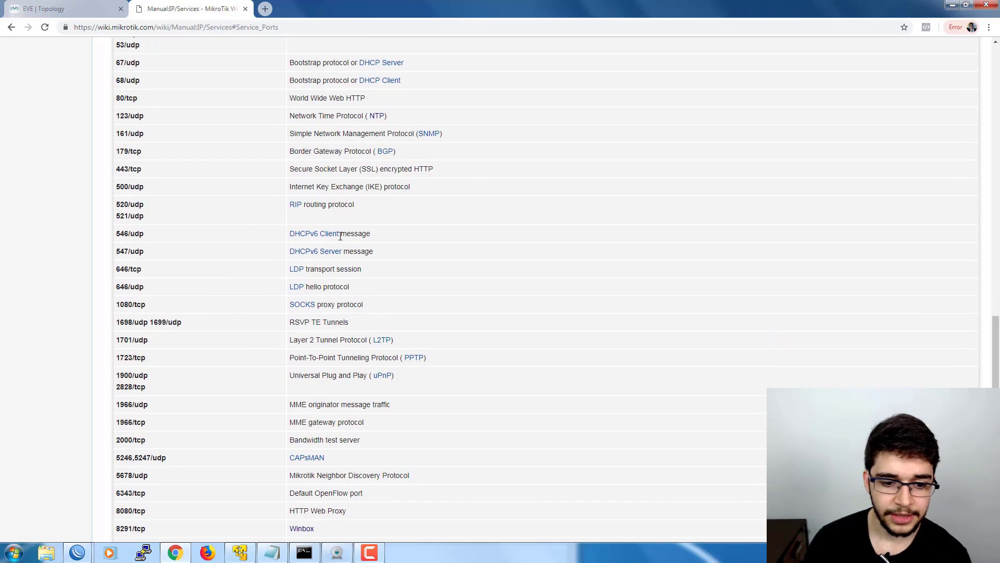
pyautogui.moveTo(385, 238); pyautogui.dragTo(278, 240)
pyautogui.click(382, 257)
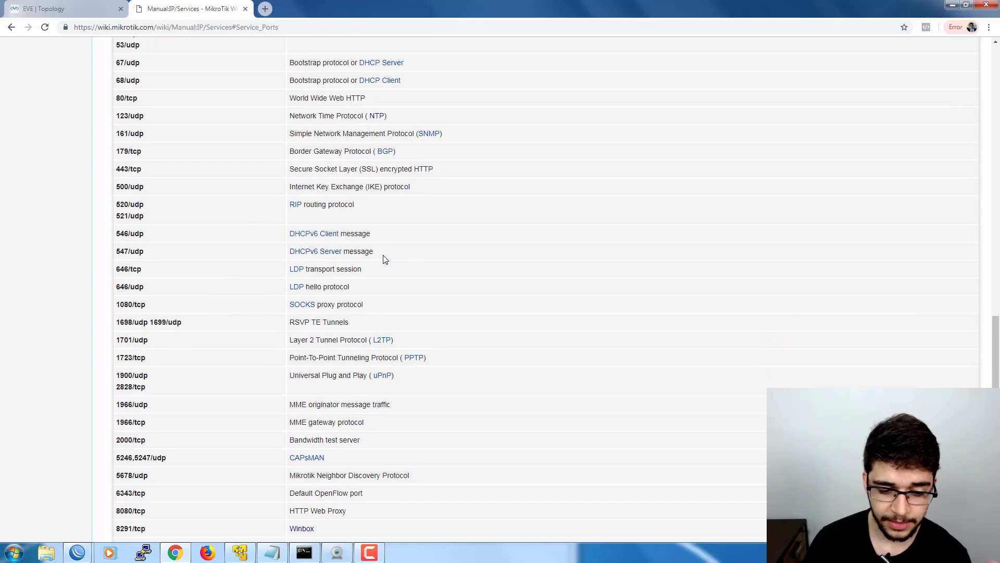
pyautogui.scroll(-1, 382, 256)
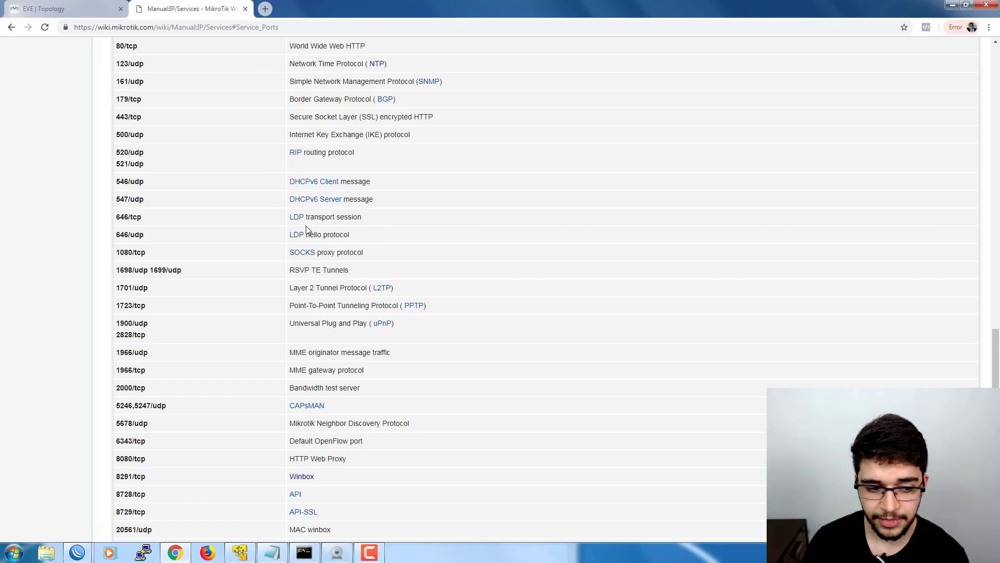
pyautogui.scroll(-1, 331, 219)
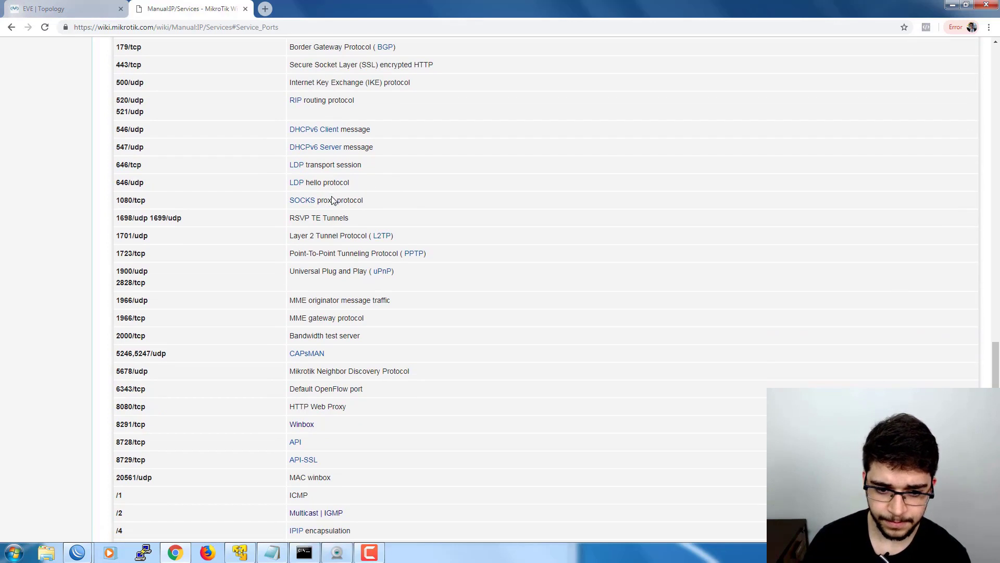
pyautogui.moveTo(380, 202); pyautogui.dragTo(282, 203)
pyautogui.click(382, 206)
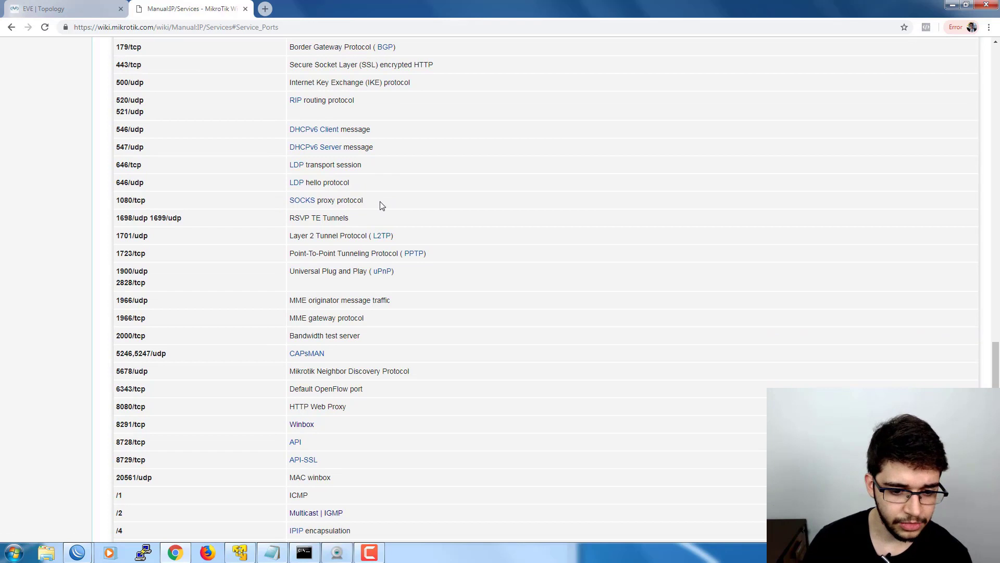
pyautogui.moveTo(358, 220); pyautogui.dragTo(286, 223)
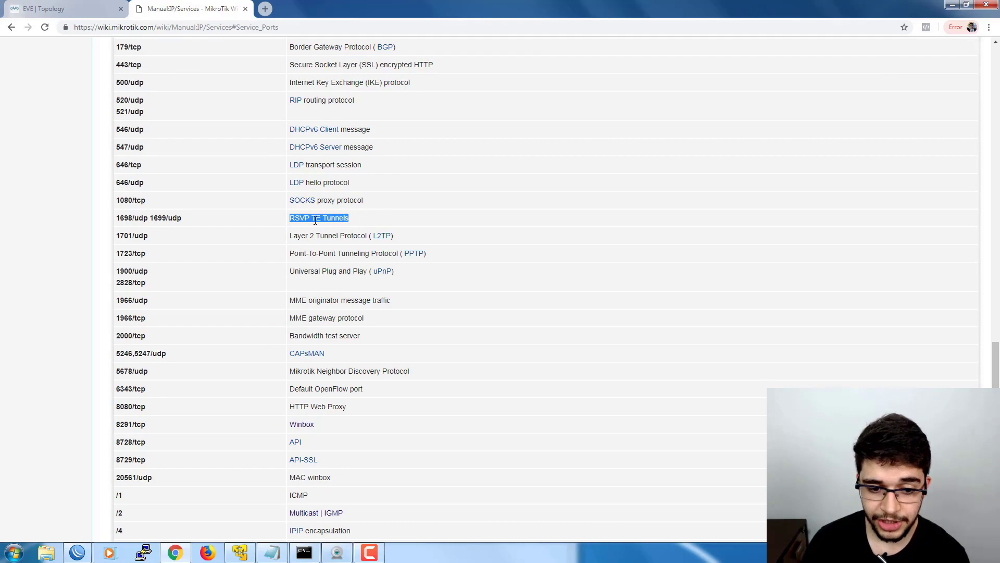
pyautogui.click(359, 219)
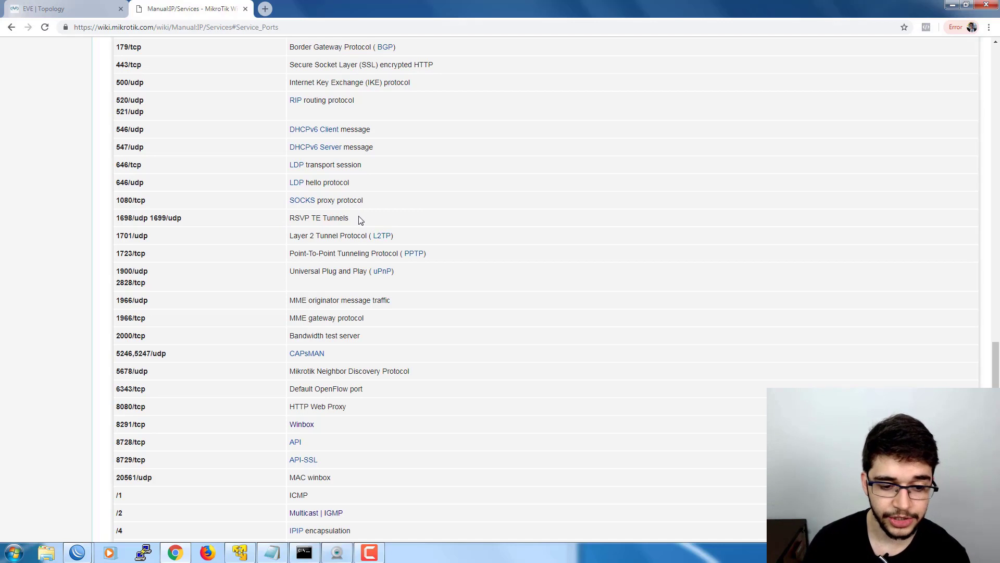
# Examine the Layer 2 Tunnel Protocol (L2TP) and Point-To-Point Tunneling Protocol (PPTP) rows and their ports in the table
pyautogui.scroll(-1, 292, 162)
pyautogui.moveTo(290, 185); pyautogui.dragTo(115, 46)
pyautogui.click(429, 188)
pyautogui.click(411, 189)
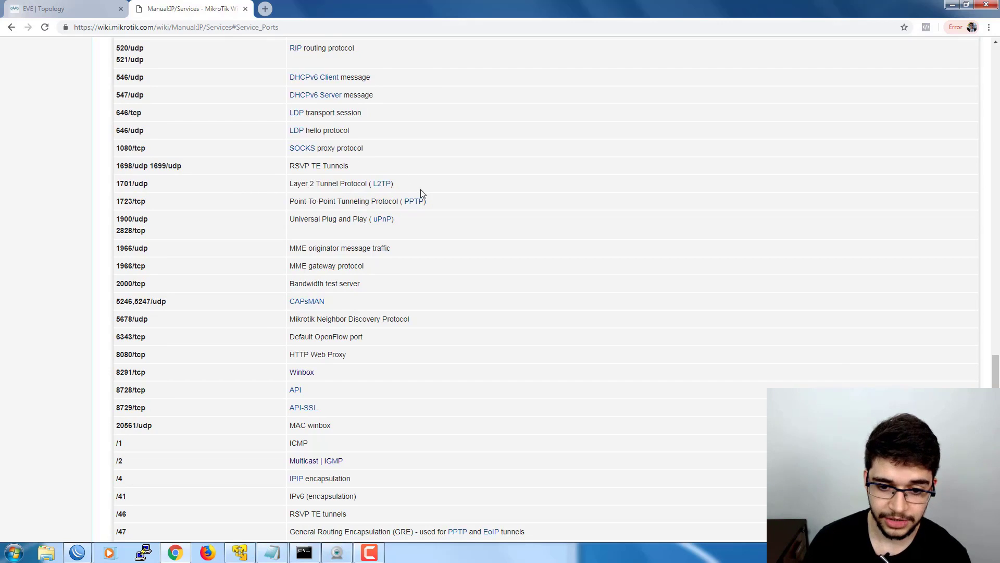
pyautogui.moveTo(437, 205); pyautogui.dragTo(118, 185)
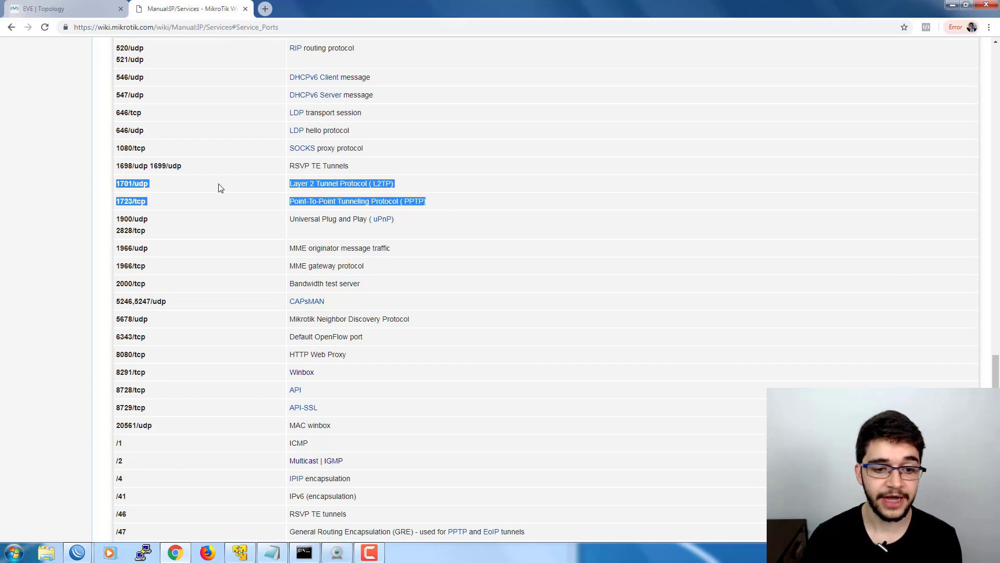
pyautogui.click(131, 187)
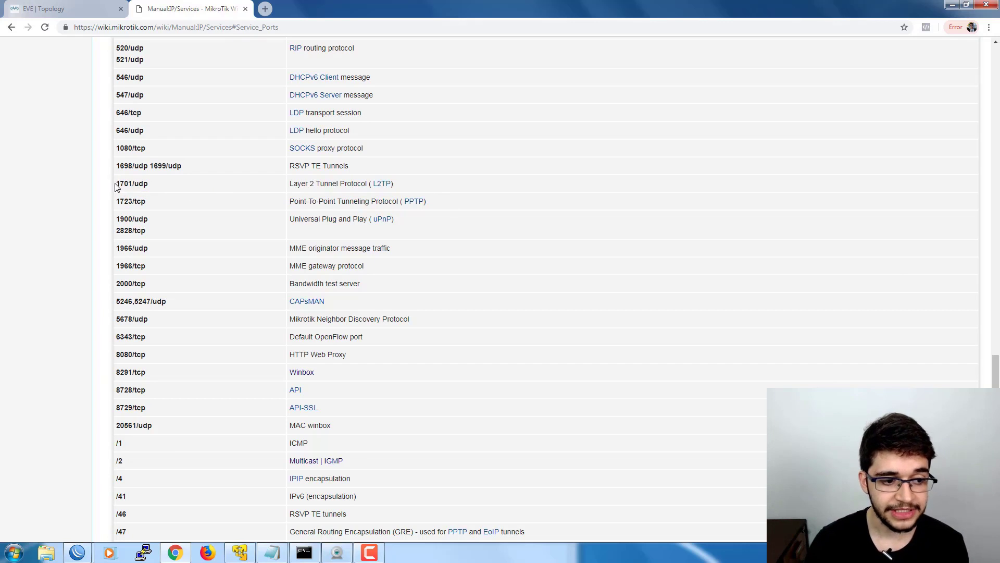
pyautogui.moveTo(116, 186); pyautogui.dragTo(411, 184)
pyautogui.click(411, 184)
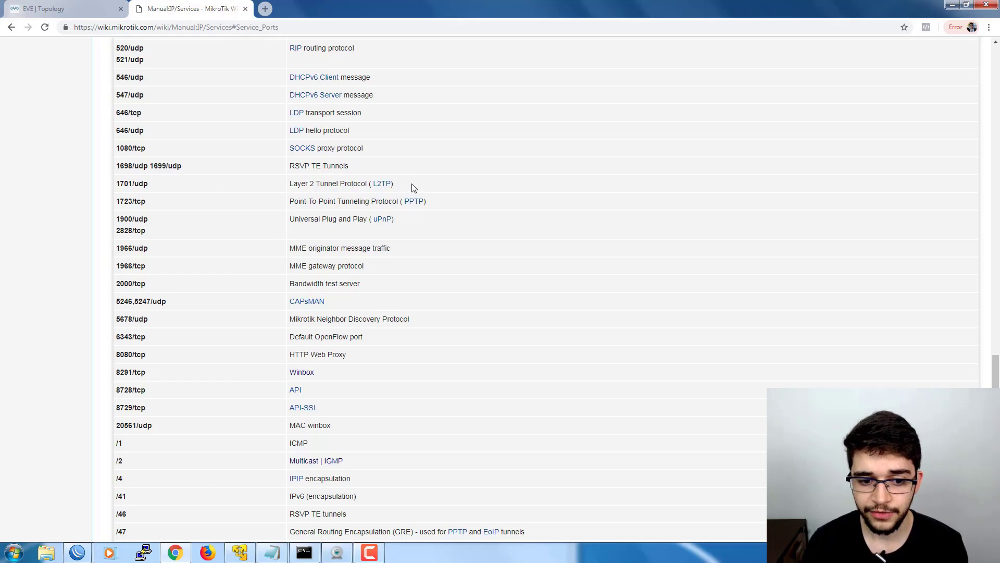
pyautogui.moveTo(428, 204); pyautogui.dragTo(116, 206)
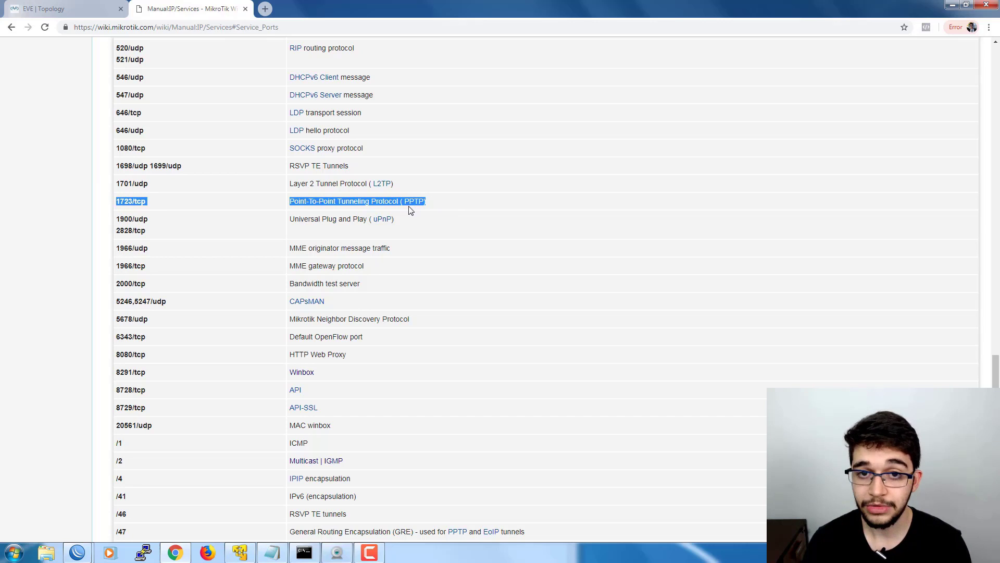
pyautogui.click(435, 203)
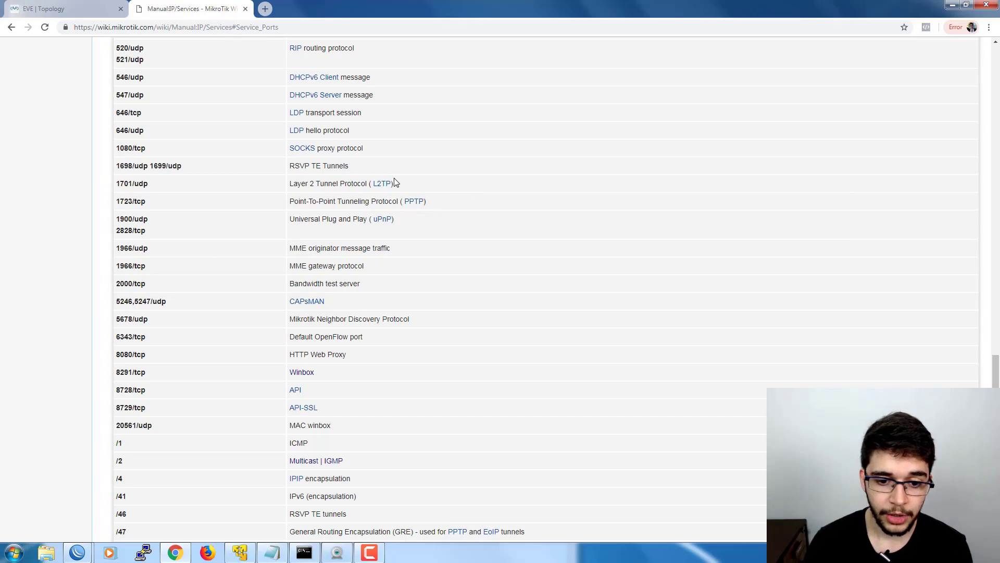
pyautogui.moveTo(411, 187); pyautogui.dragTo(115, 186)
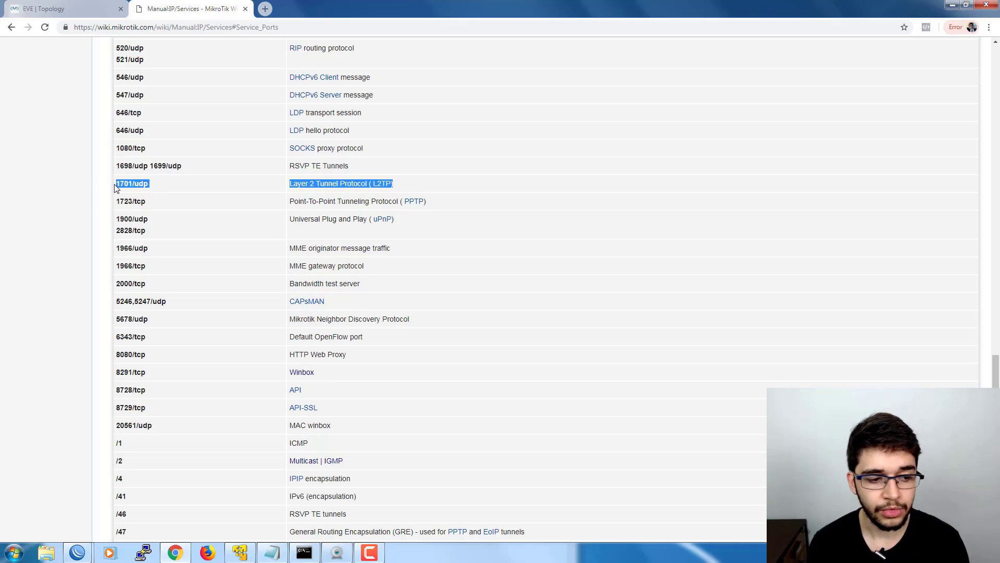
pyautogui.click(401, 187)
pyautogui.moveTo(404, 186); pyautogui.dragTo(289, 186)
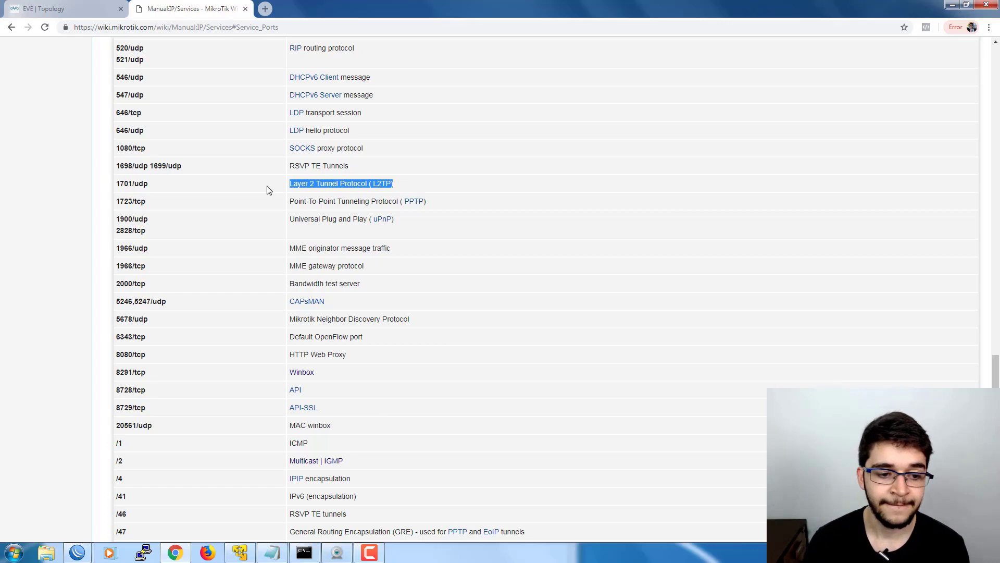
pyautogui.click(216, 190)
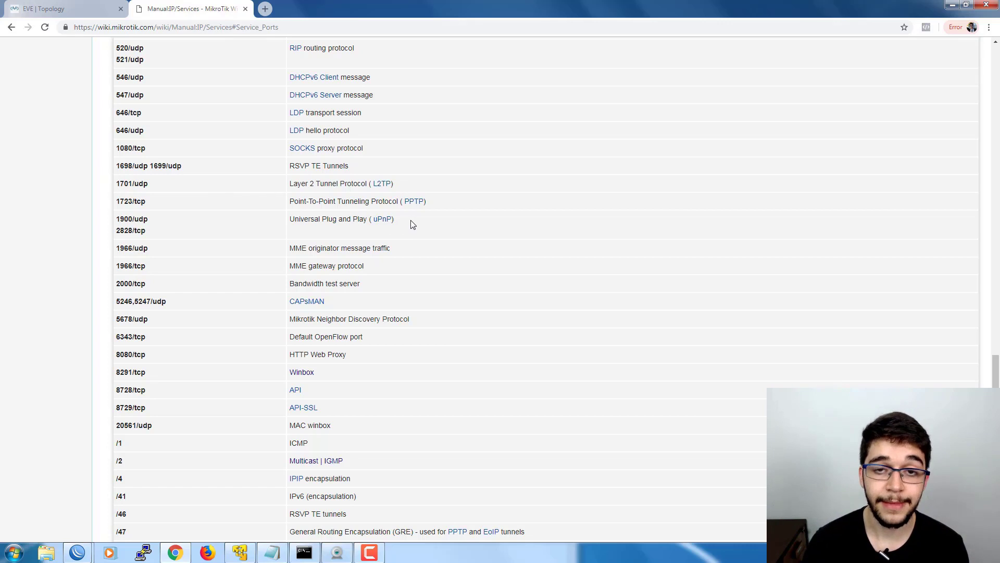
# Examine the port table rows for Universal Plug and Play, the MME protocols and the Bandwidth test server
pyautogui.moveTo(394, 220); pyautogui.dragTo(277, 225)
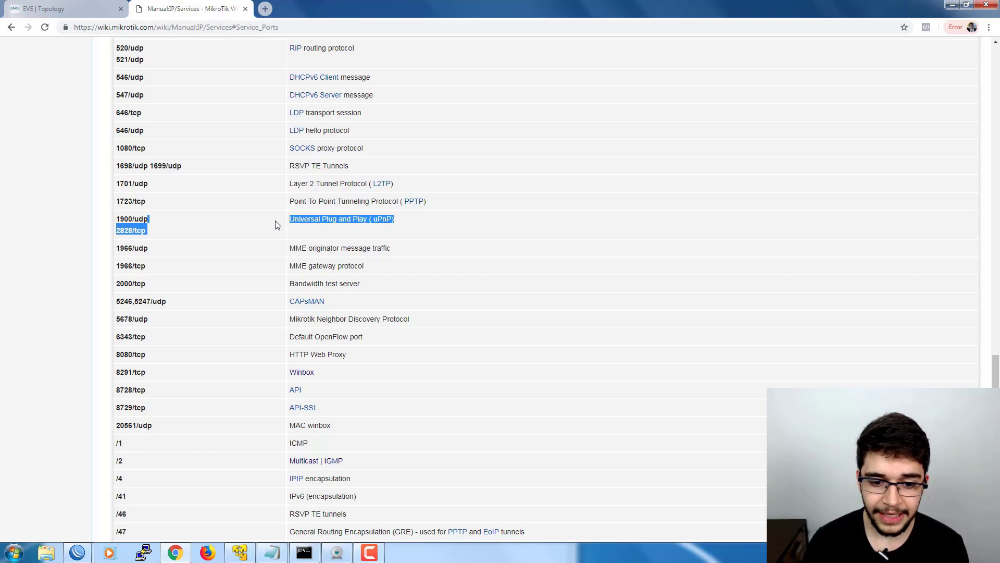
pyautogui.click(409, 234)
pyautogui.scroll(-1, 386, 235)
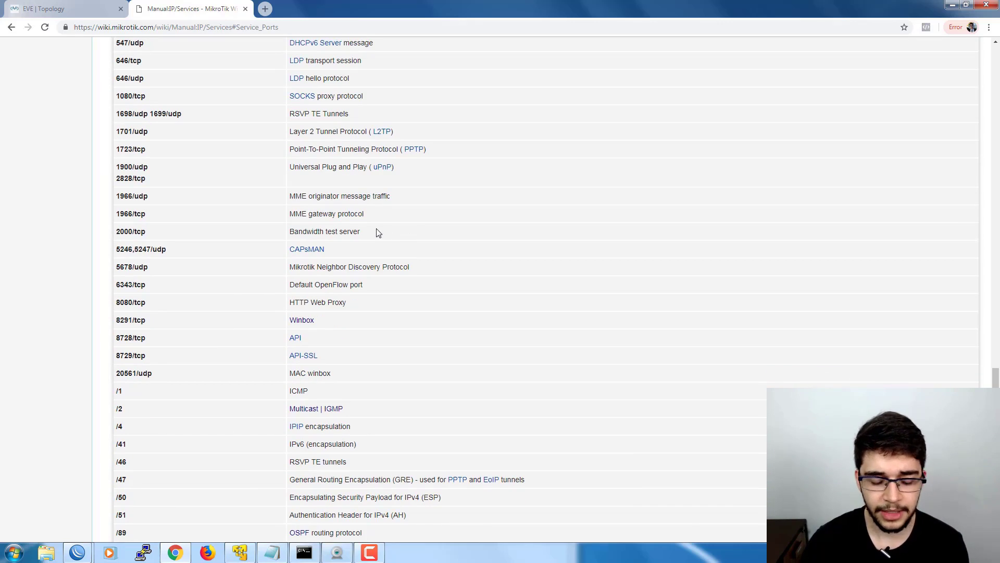
pyautogui.moveTo(391, 216); pyautogui.dragTo(277, 197)
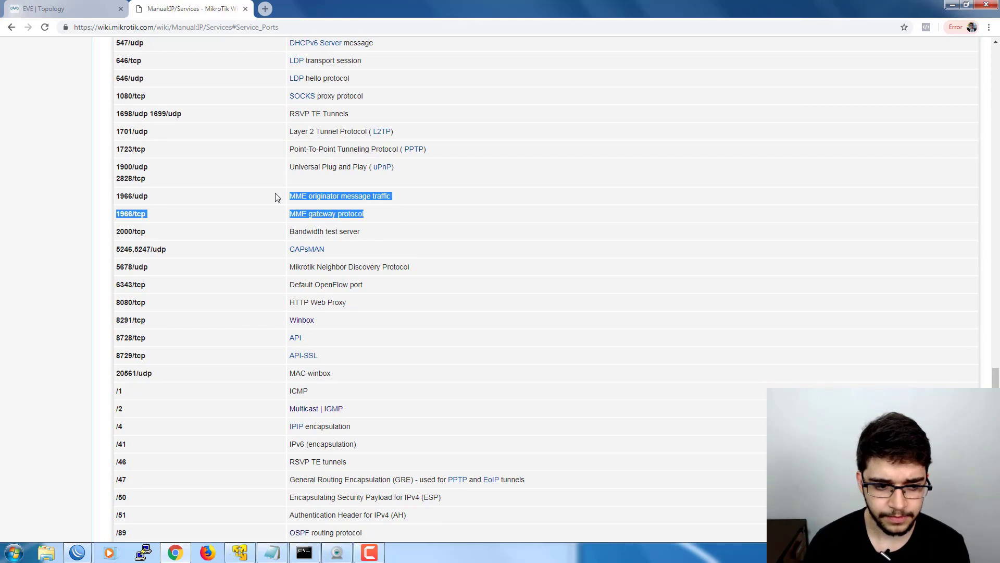
pyautogui.moveTo(373, 233); pyautogui.dragTo(286, 237)
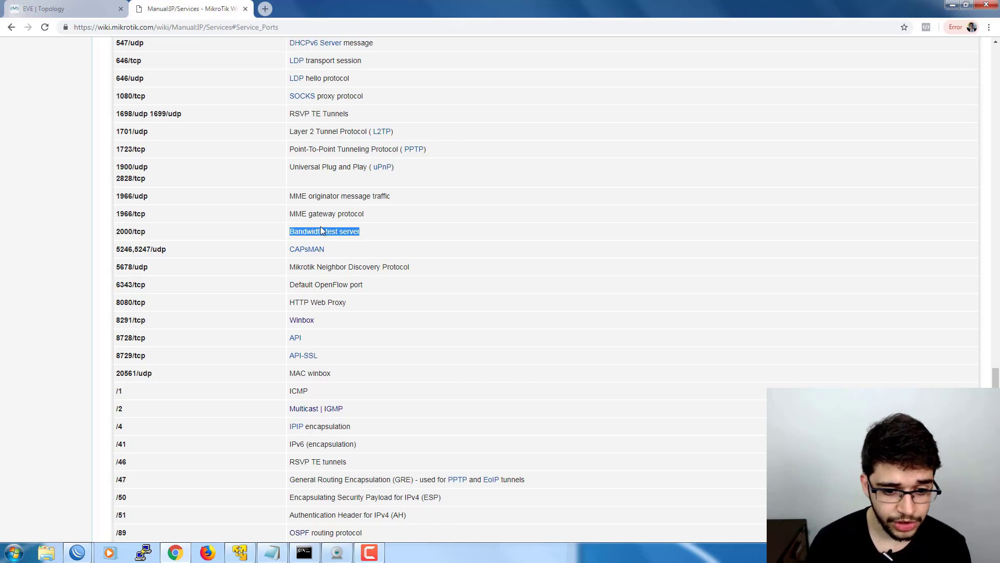
pyautogui.click(368, 235)
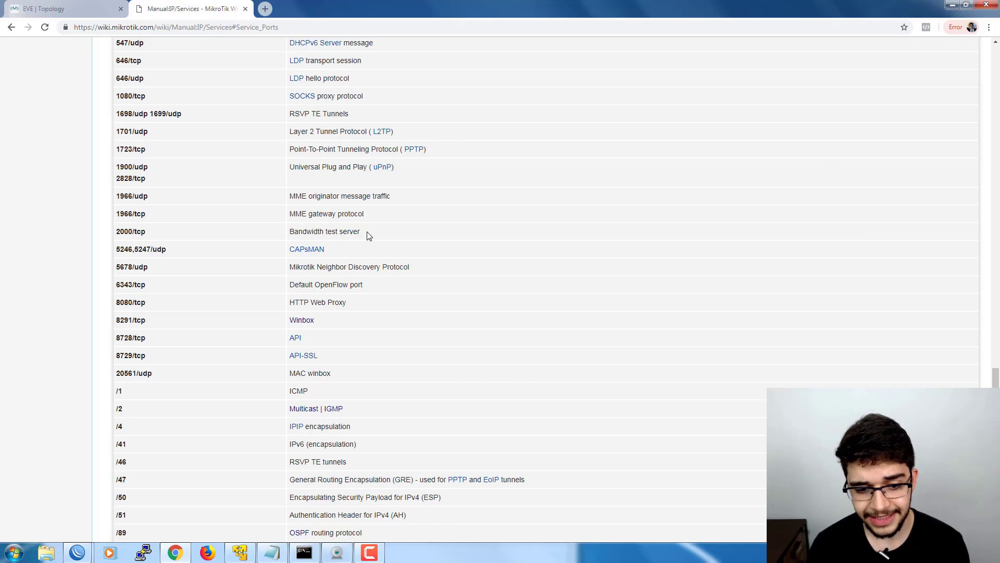
pyautogui.moveTo(161, 232); pyautogui.dragTo(95, 237)
pyautogui.click(127, 232)
pyautogui.tripleClick(126, 231)
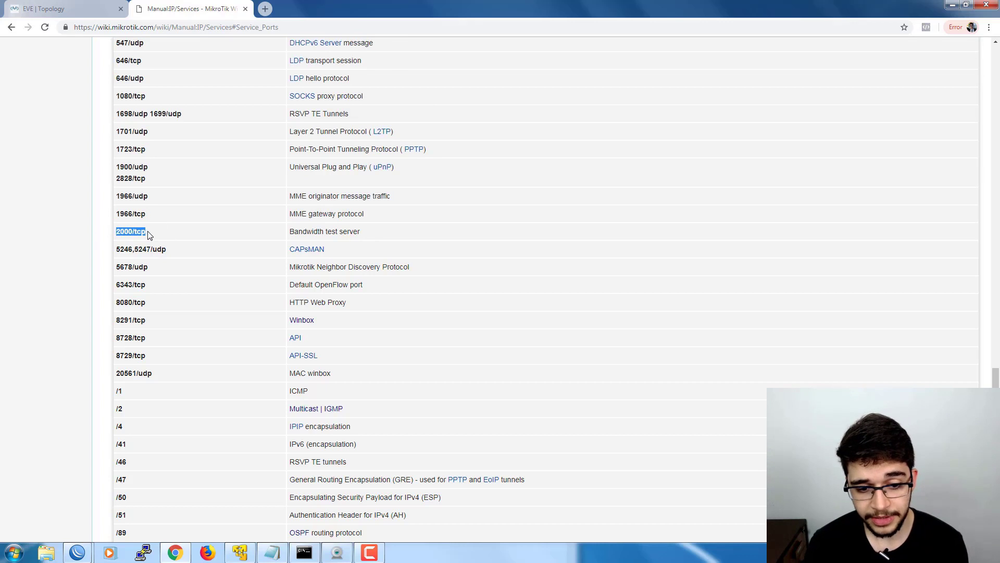
pyautogui.moveTo(361, 233); pyautogui.dragTo(119, 237)
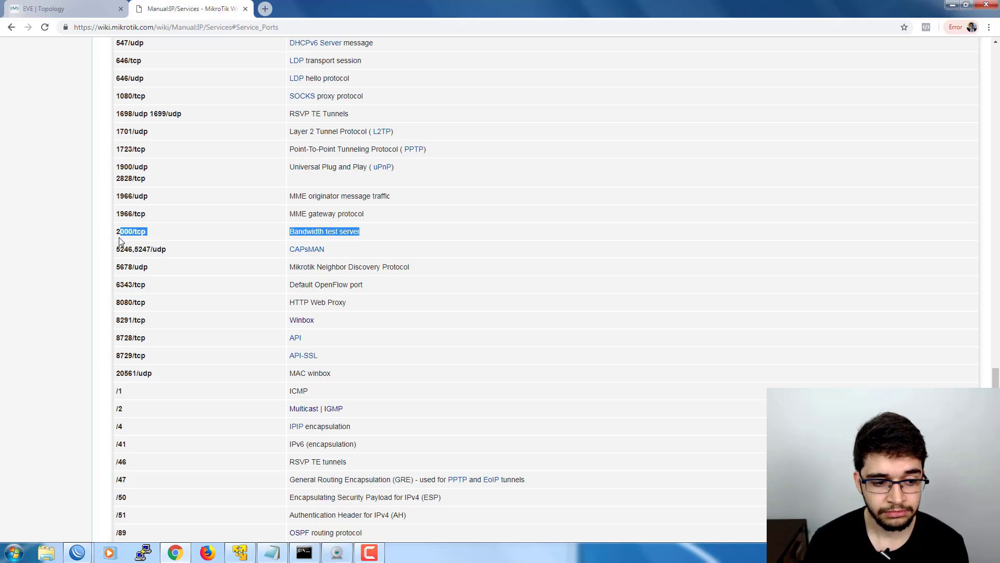
pyautogui.click(180, 235)
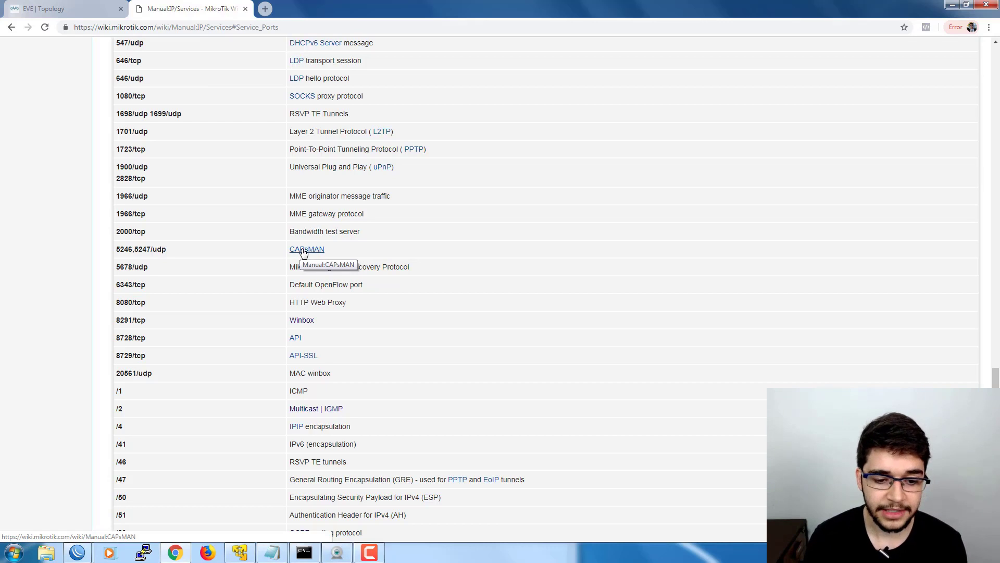
# Examine the CAPsMAN row and highlight the Mikrotik Neighbor Discovery Protocol row together with its port
pyautogui.moveTo(335, 249); pyautogui.dragTo(118, 255)
pyautogui.click(213, 251)
pyautogui.scroll(-1, 215, 252)
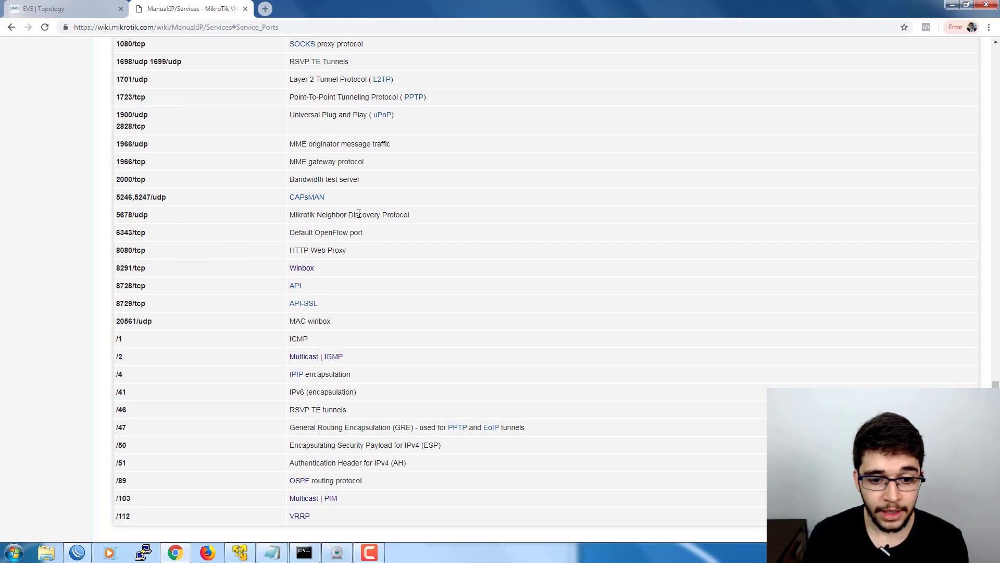
pyautogui.moveTo(409, 215); pyautogui.dragTo(290, 219)
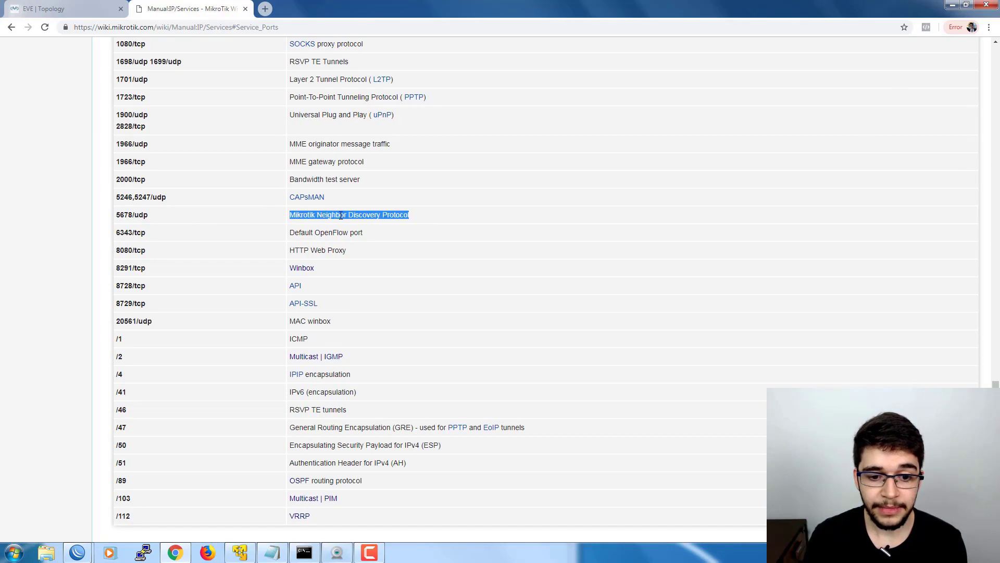
pyautogui.click(420, 217)
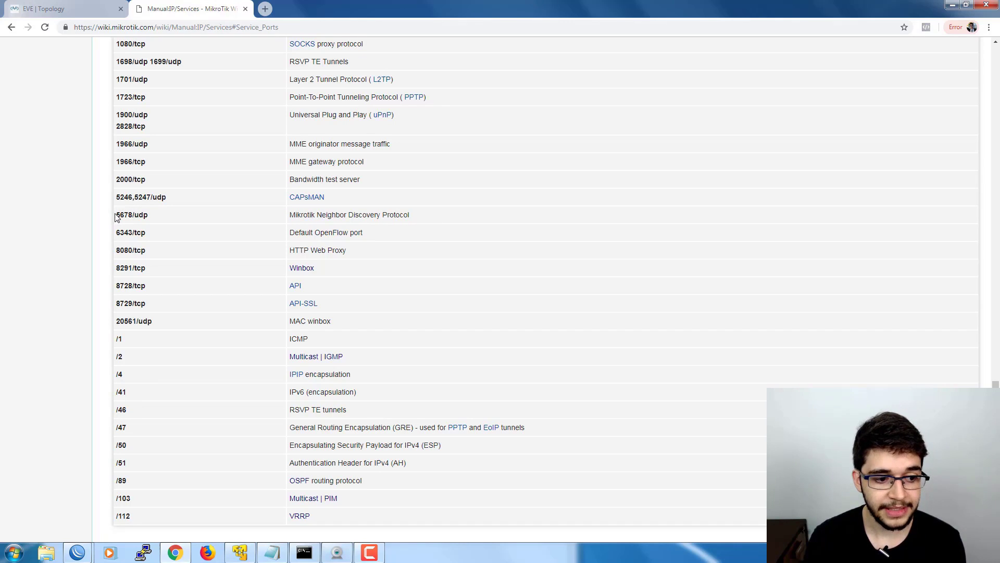
pyautogui.moveTo(116, 217); pyautogui.dragTo(426, 217)
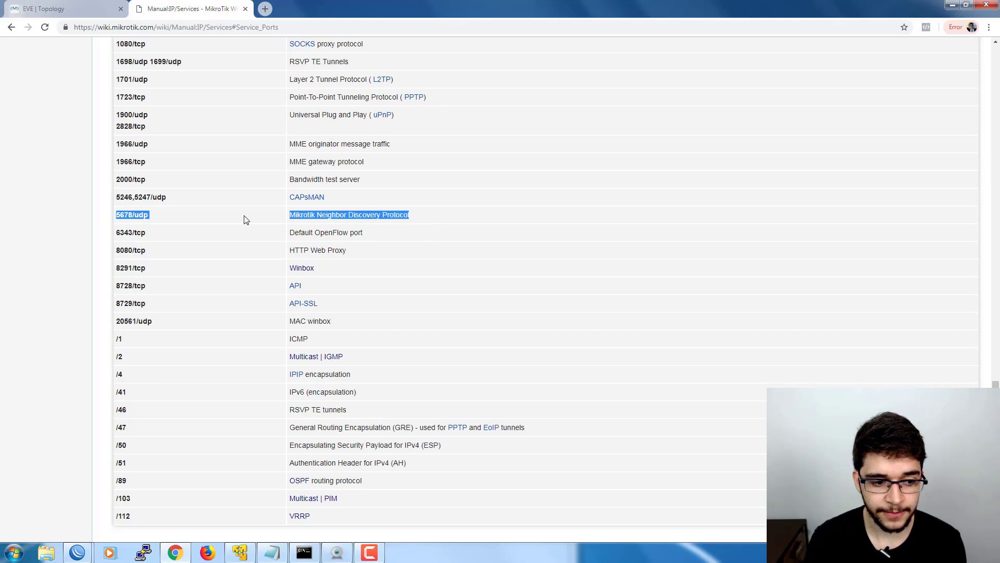
# Switch to the Roteador-Principal session in WinBox and open the IP neighbor list
pyautogui.click(77, 552)
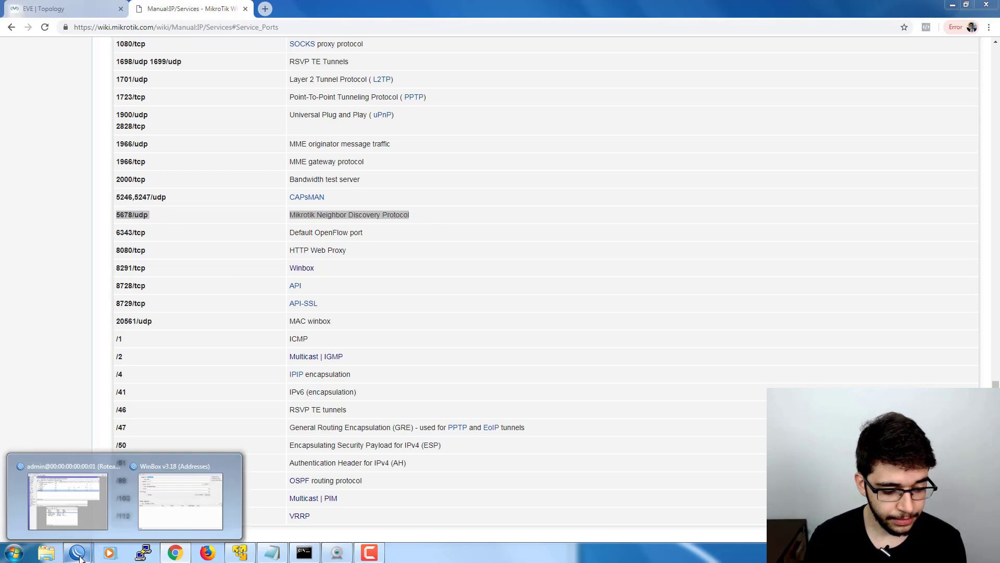
pyautogui.moveTo(78, 502)
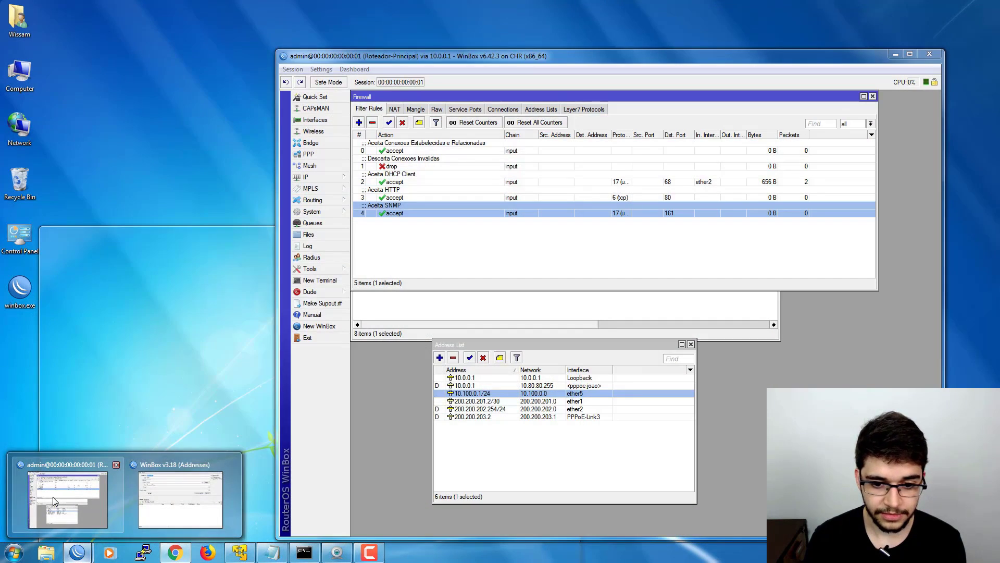
pyautogui.click(52, 495)
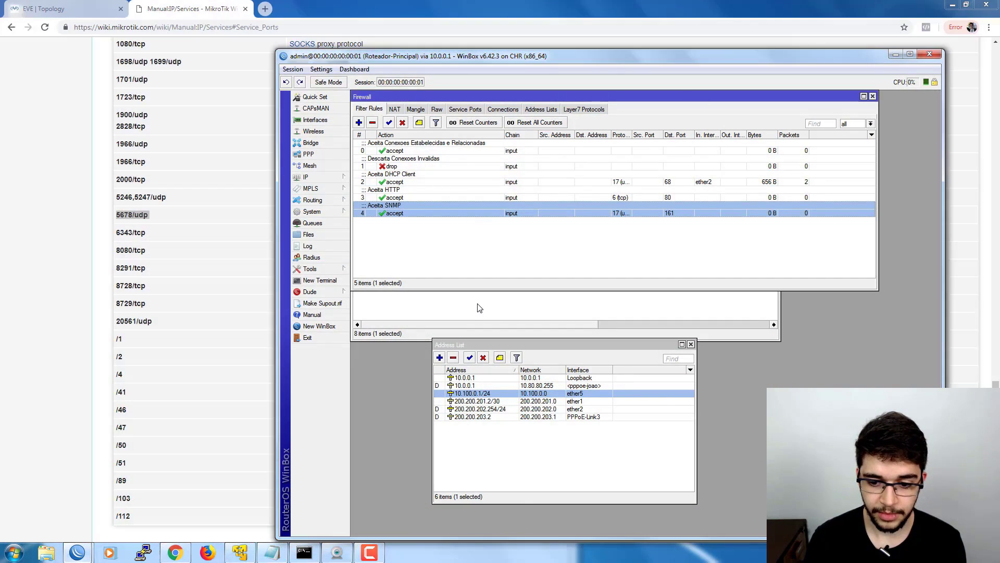
pyautogui.click(312, 177)
pyautogui.click(378, 304)
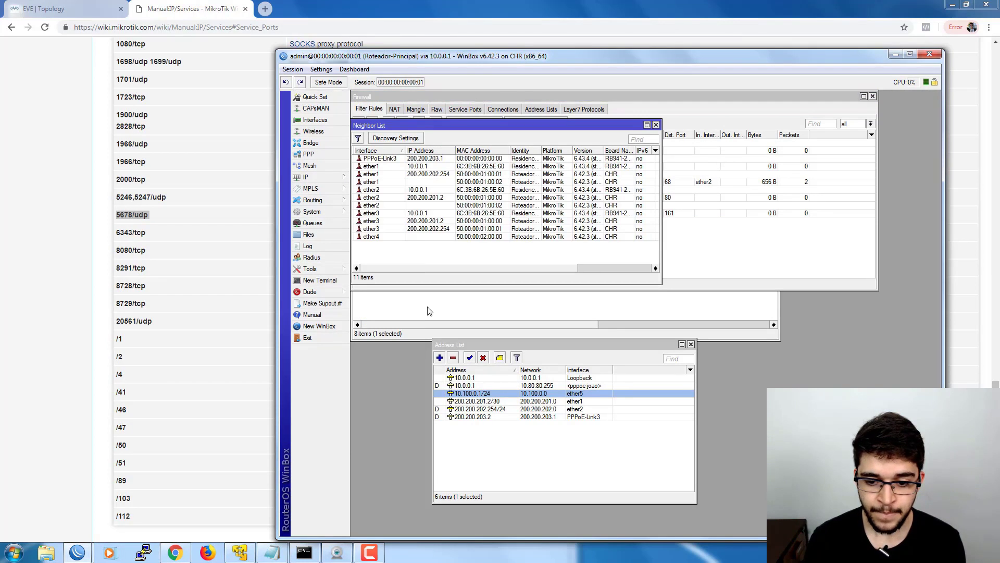
# Place the Neighbor List below the firewall rules, widen its Identity column and select the ether2 neighbor with IP 10.0.0.1
pyautogui.moveTo(497, 127); pyautogui.dragTo(523, 241)
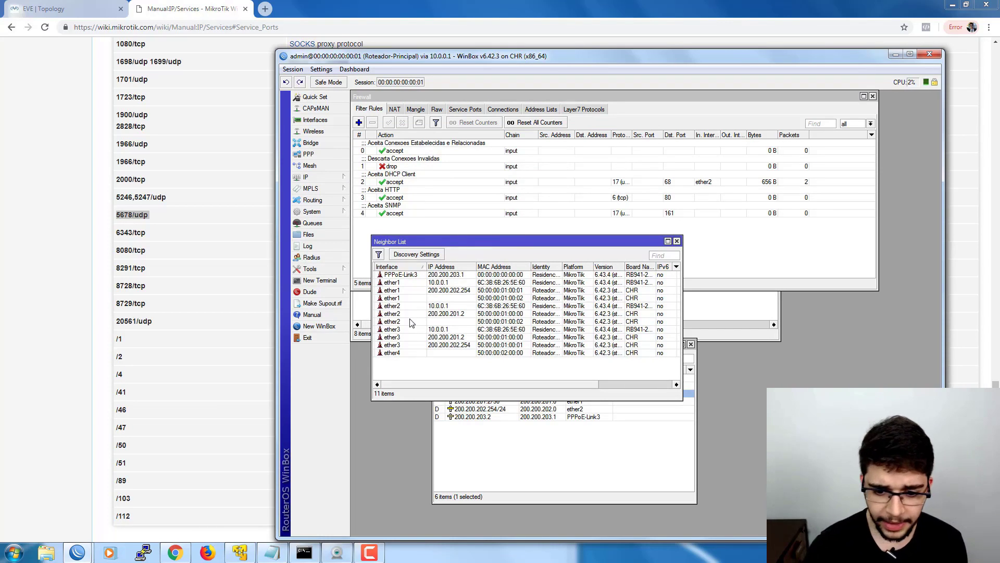
pyautogui.moveTo(562, 267); pyautogui.dragTo(597, 267)
pyautogui.click(569, 307)
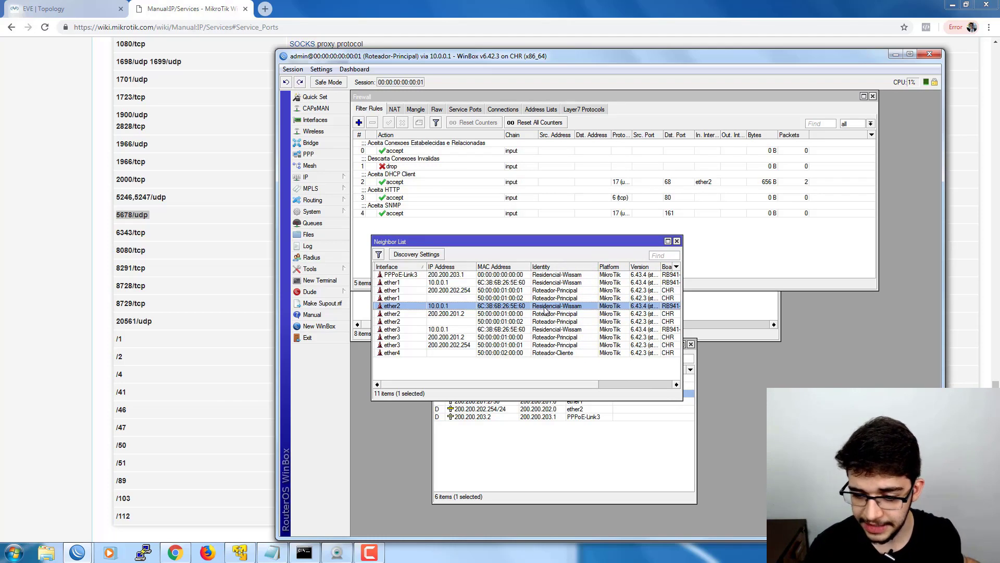
# Select the ether4 neighbor Roteador-Cliente, close the Neighbor List and reposition WinBox to uncover the service names in the port table
pyautogui.click(562, 352)
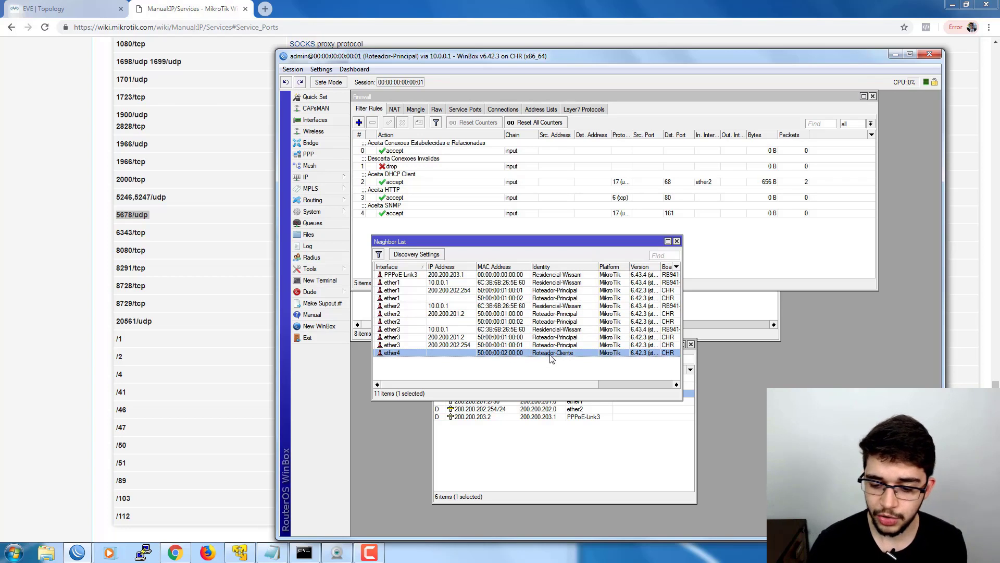
pyautogui.moveTo(460, 243); pyautogui.dragTo(453, 298)
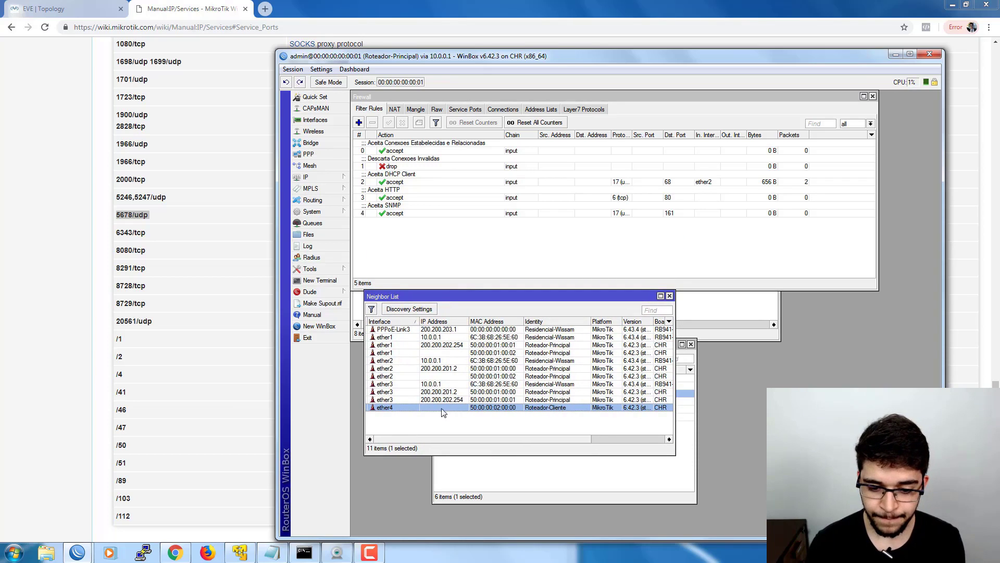
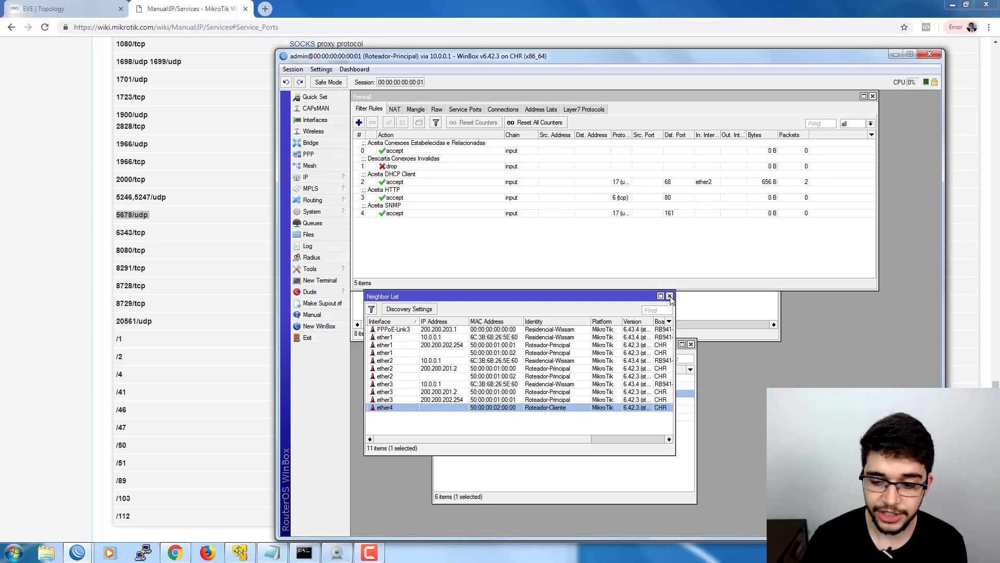
pyautogui.click(670, 296)
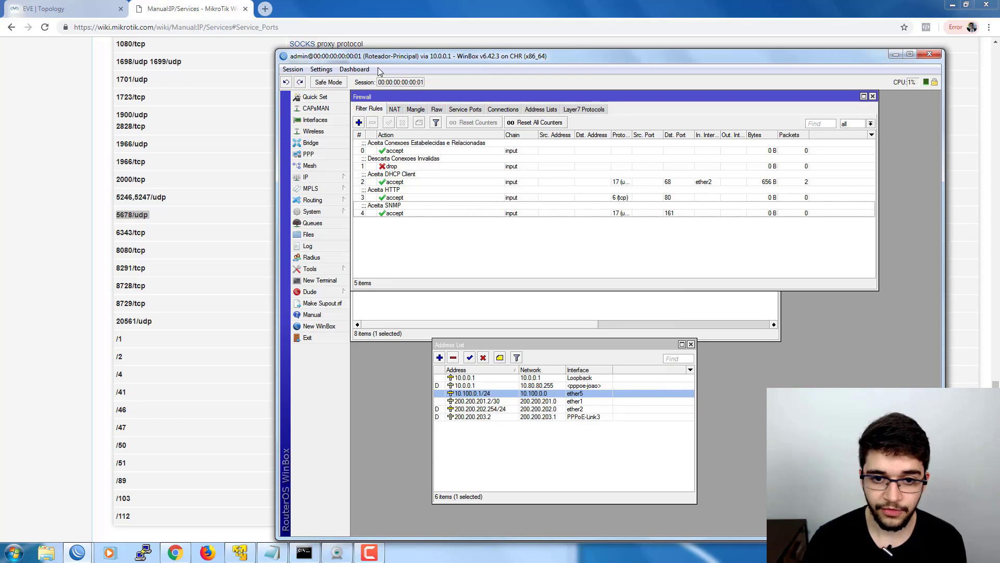
pyautogui.moveTo(386, 61); pyautogui.dragTo(520, 63)
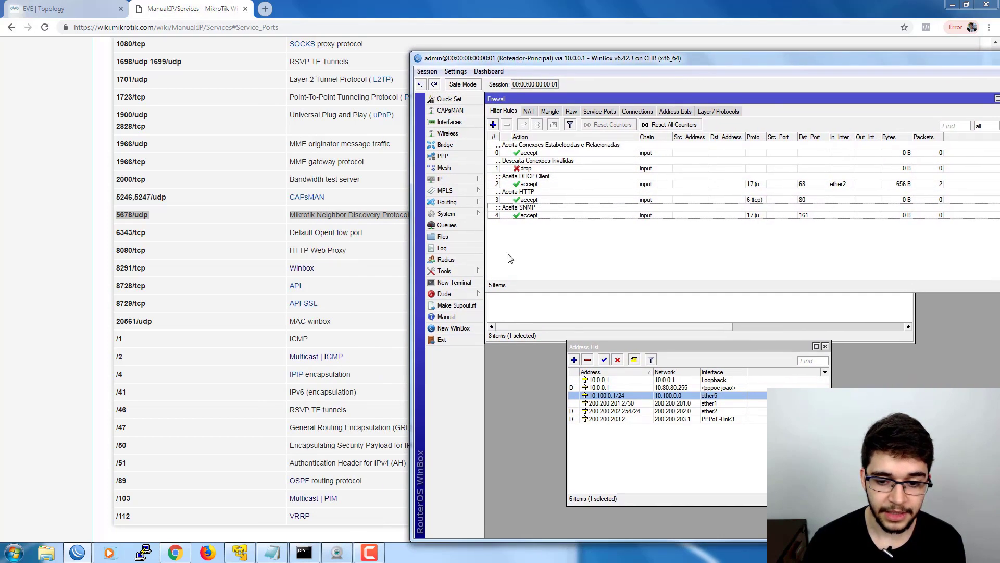
# Start a new firewall filter rule with chain input, protocol udp and destination port 5678
pyautogui.click(493, 125)
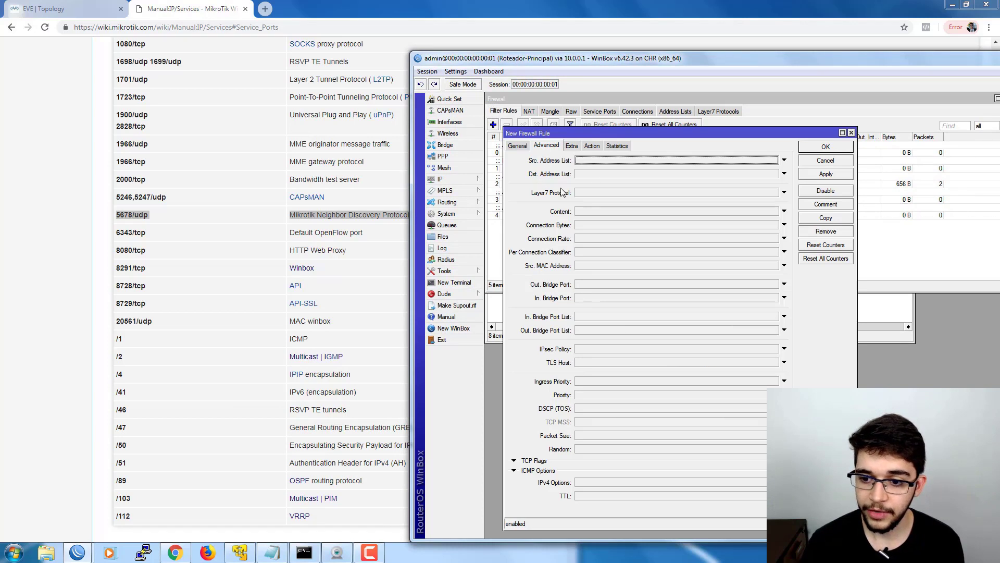
pyautogui.moveTo(561, 137); pyautogui.dragTo(556, 123)
pyautogui.click(513, 130)
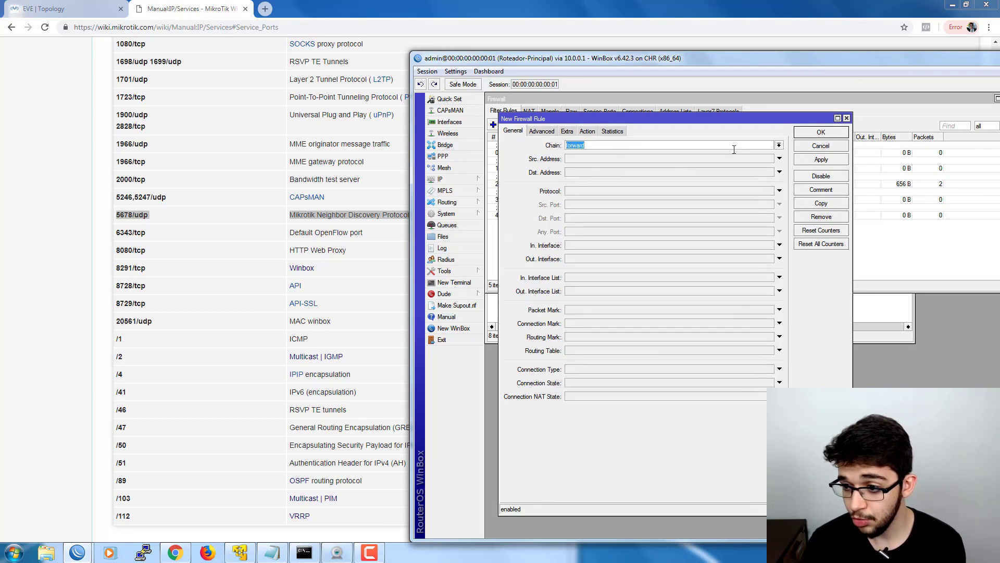
pyautogui.click(778, 145)
pyautogui.click(588, 157)
pyautogui.click(586, 192)
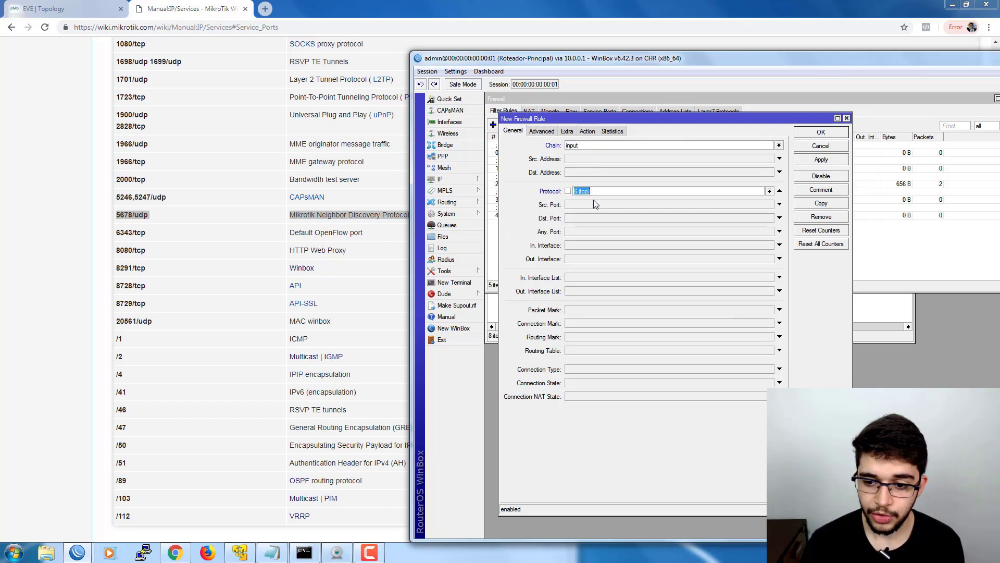
pyautogui.click(770, 191)
pyautogui.click(589, 254)
pyautogui.write('5678')
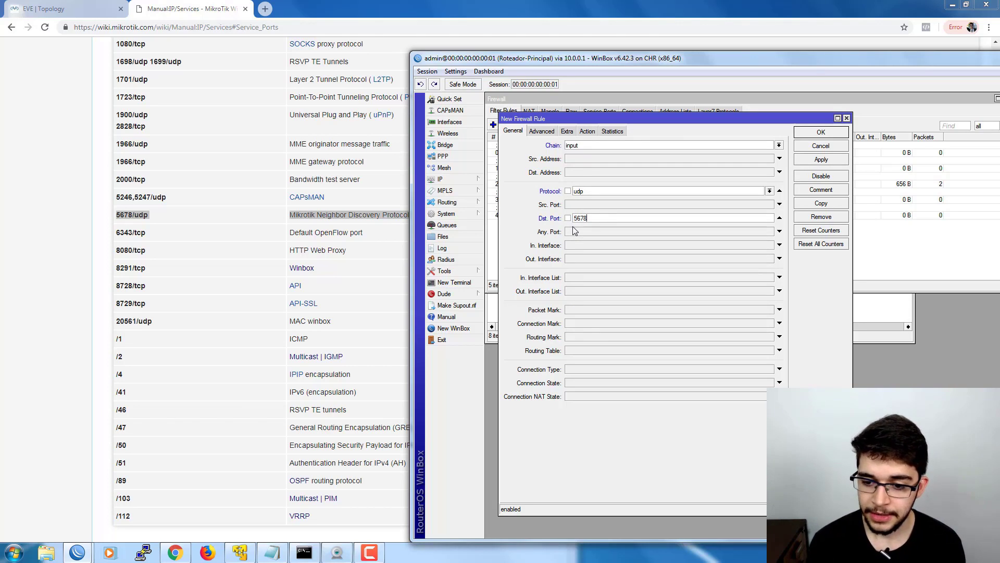
# Set the new rule's incoming interface to ether4 and save it with the accept action
pyautogui.click(587, 130)
pyautogui.click(514, 132)
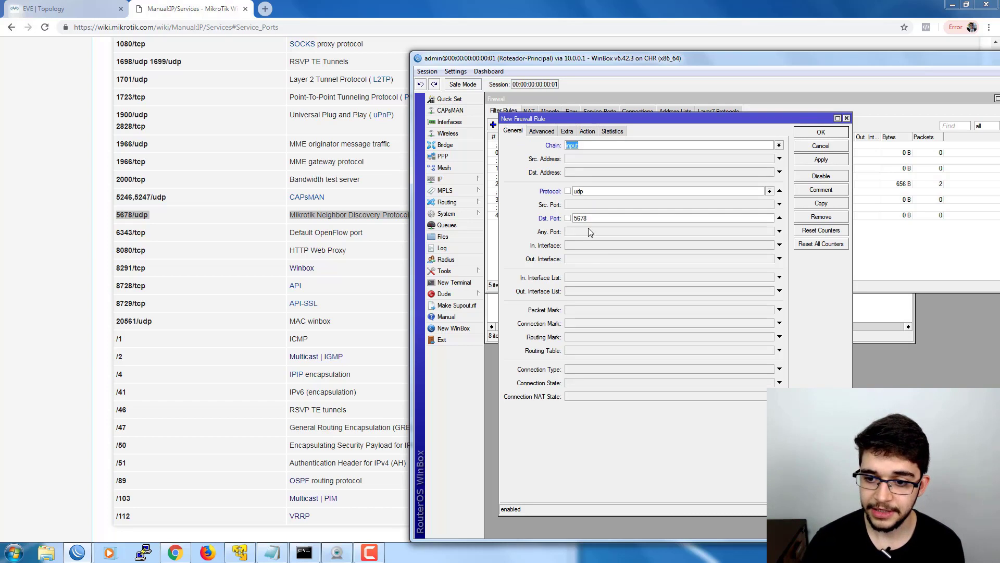
pyautogui.click(584, 246)
pyautogui.click(596, 245)
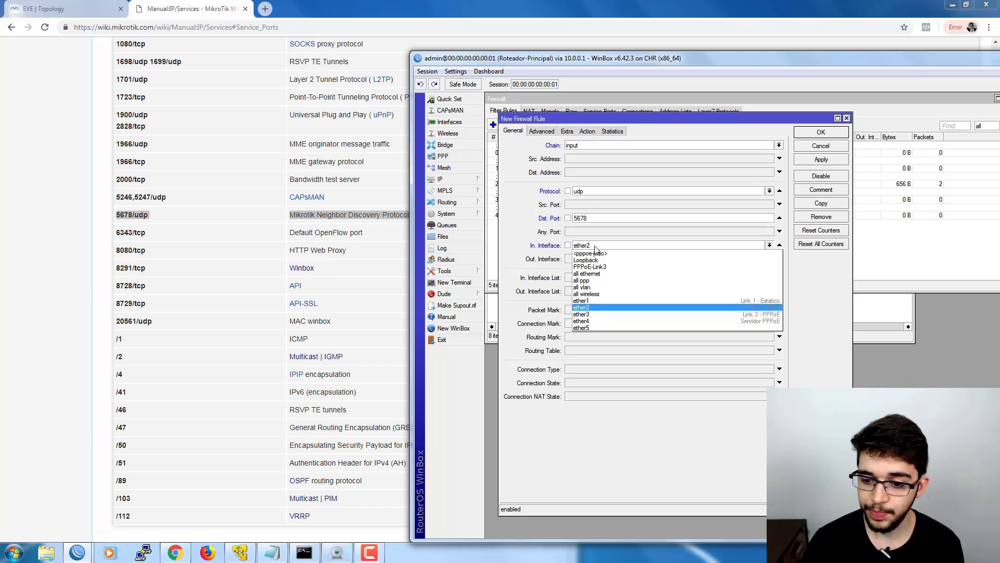
pyautogui.click(591, 322)
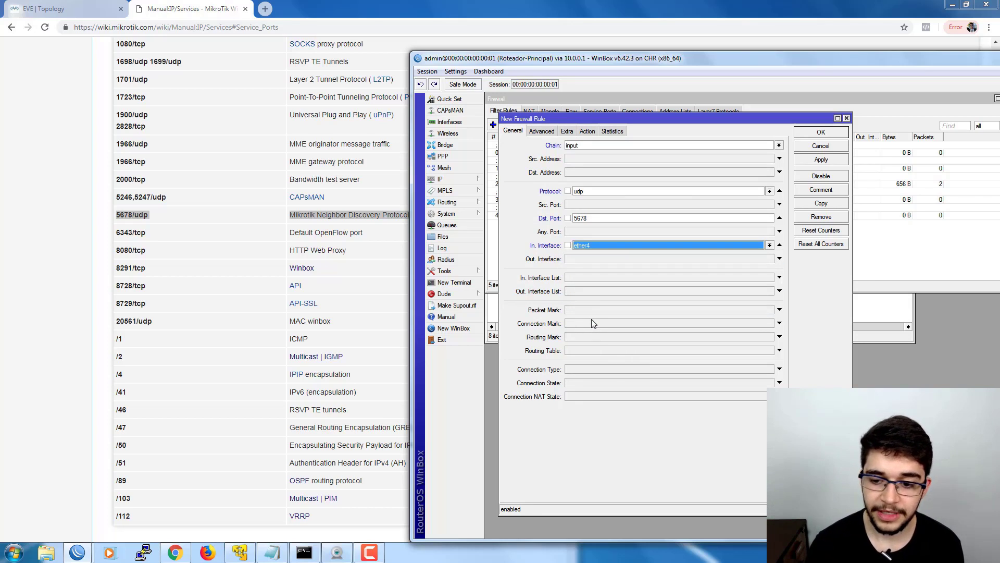
pyautogui.click(587, 131)
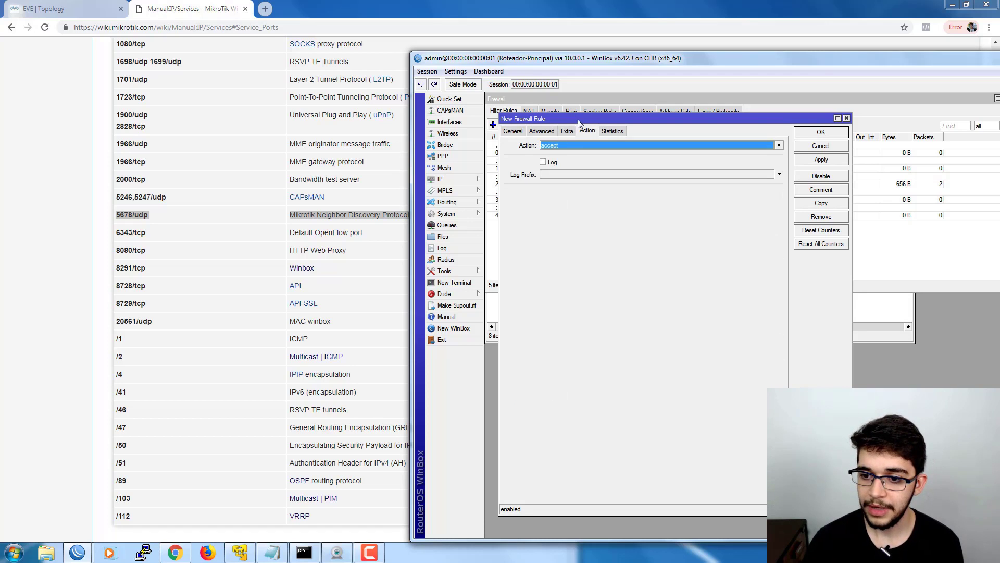
pyautogui.moveTo(577, 120); pyautogui.dragTo(565, 127)
pyautogui.click(809, 140)
# Add the comment "Aceita MNDP" to the accept rule for port 5678
pyautogui.click(562, 224)
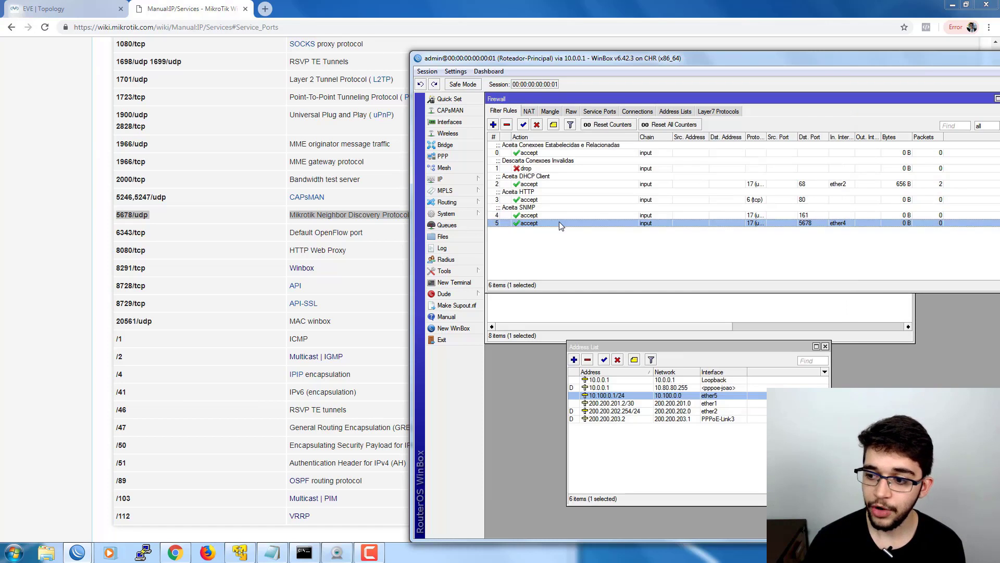
pyautogui.click(553, 124)
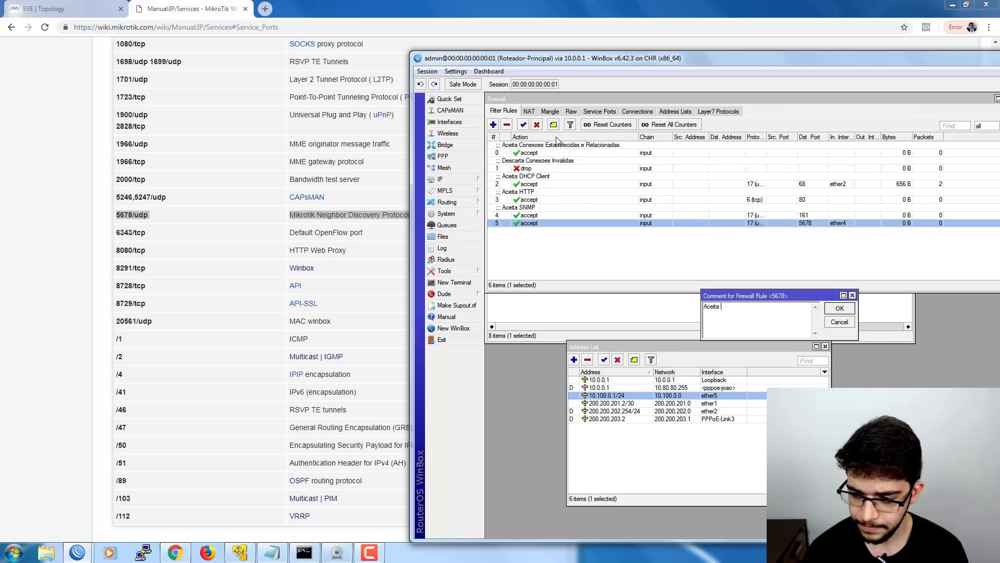
pyautogui.press('Return')
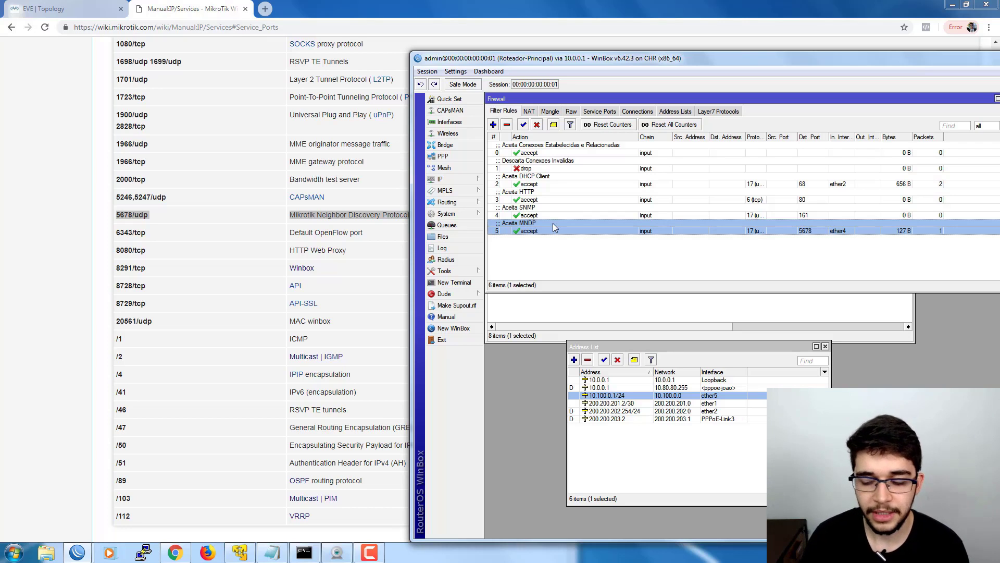
pyautogui.click(615, 253)
pyautogui.click(519, 225)
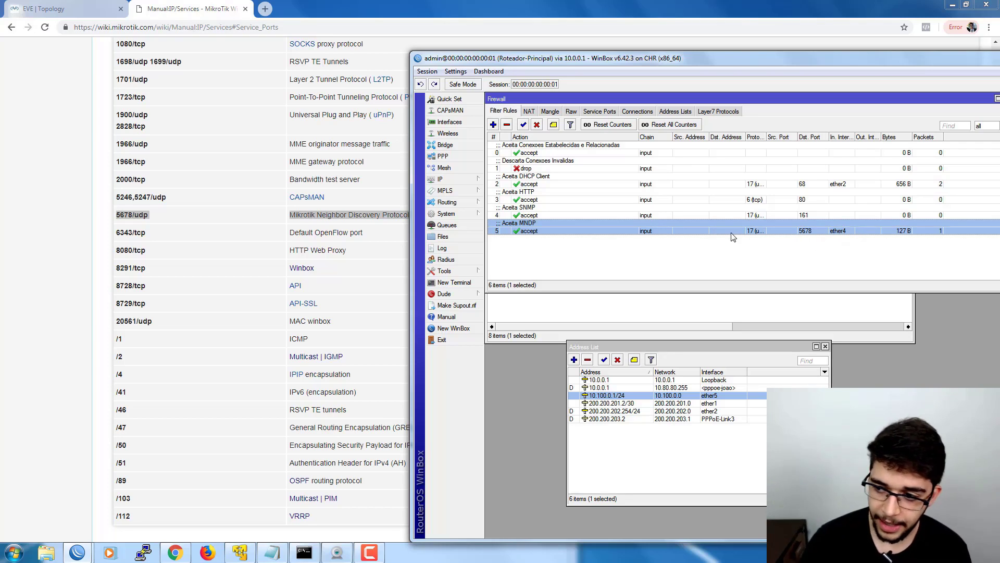
pyautogui.click(828, 250)
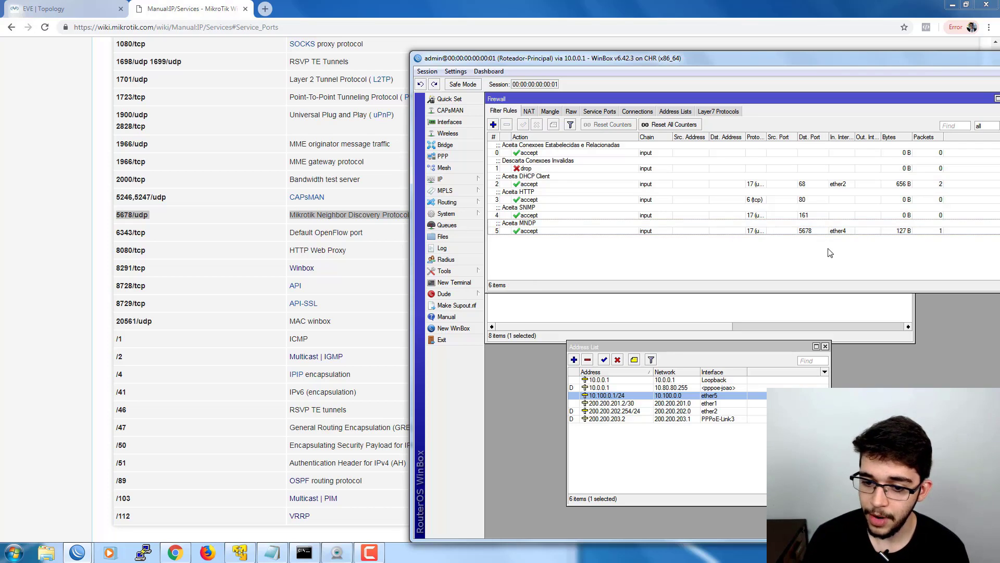
# Open the IP neighbor list, compare it with the MNDP firewall rule and close it again
pyautogui.click(448, 178)
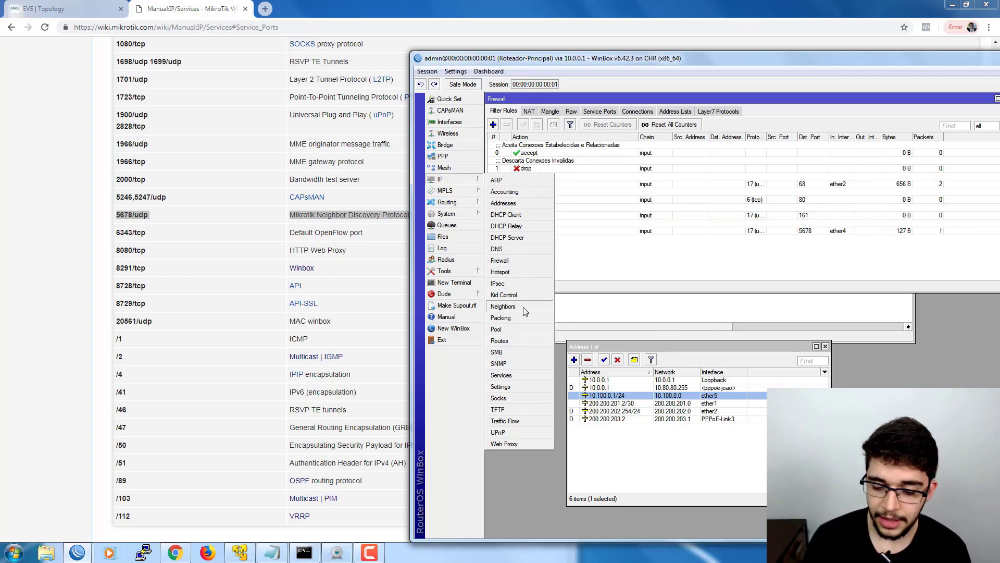
pyautogui.click(523, 307)
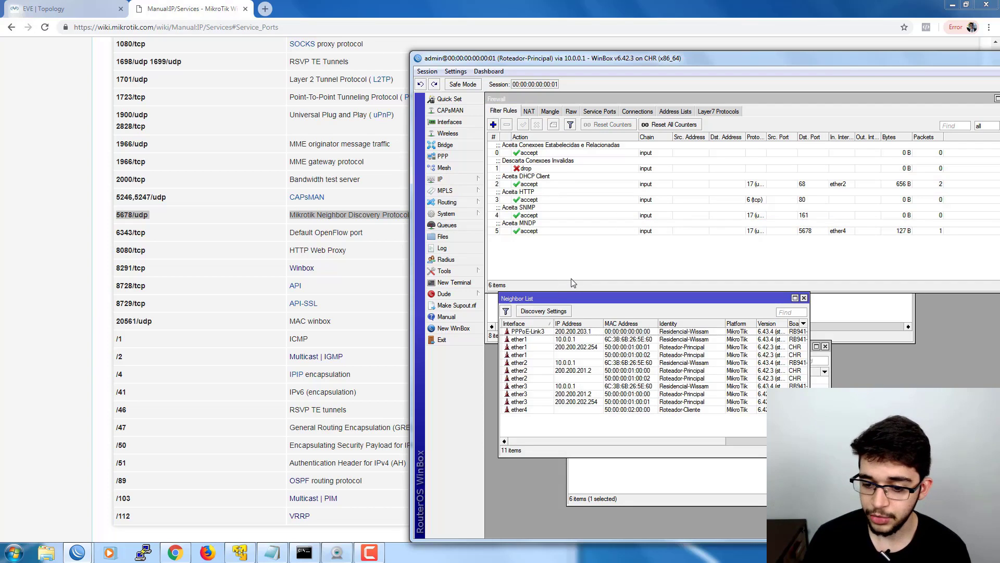
pyautogui.click(537, 250)
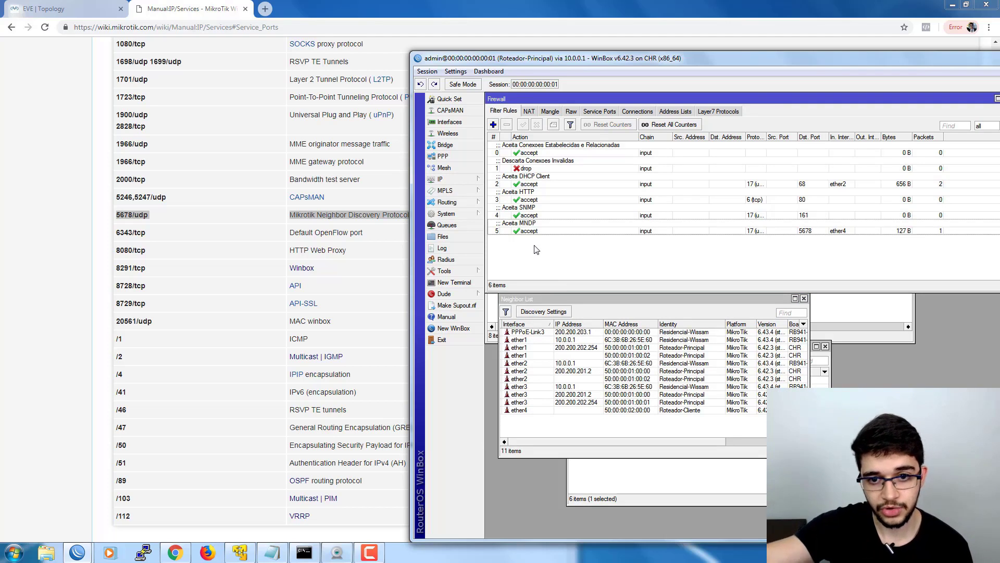
pyautogui.click(804, 298)
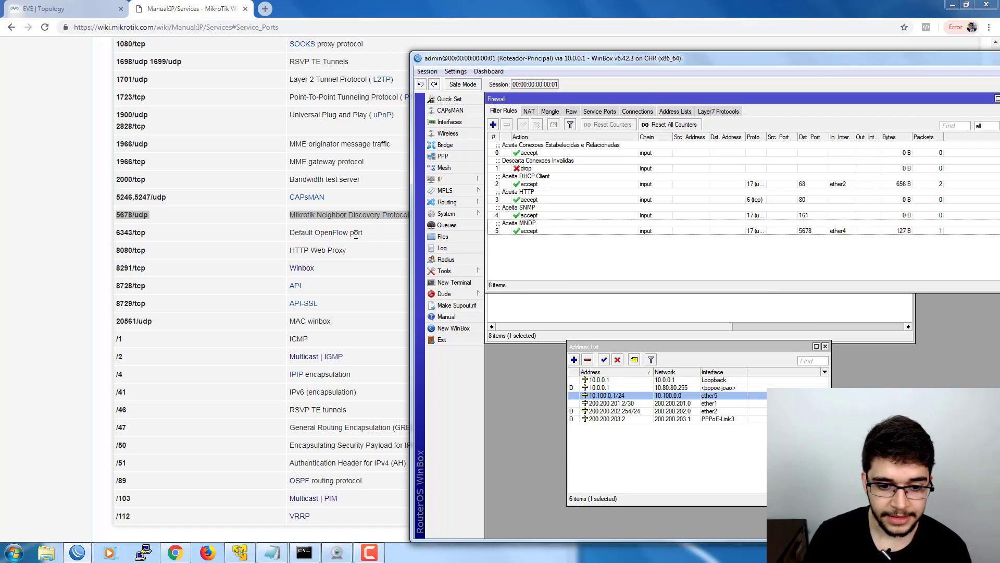
# Return to the port table in Chrome and examine the Default OpenFlow port row
pyautogui.click(376, 232)
pyautogui.moveTo(363, 233); pyautogui.dragTo(286, 236)
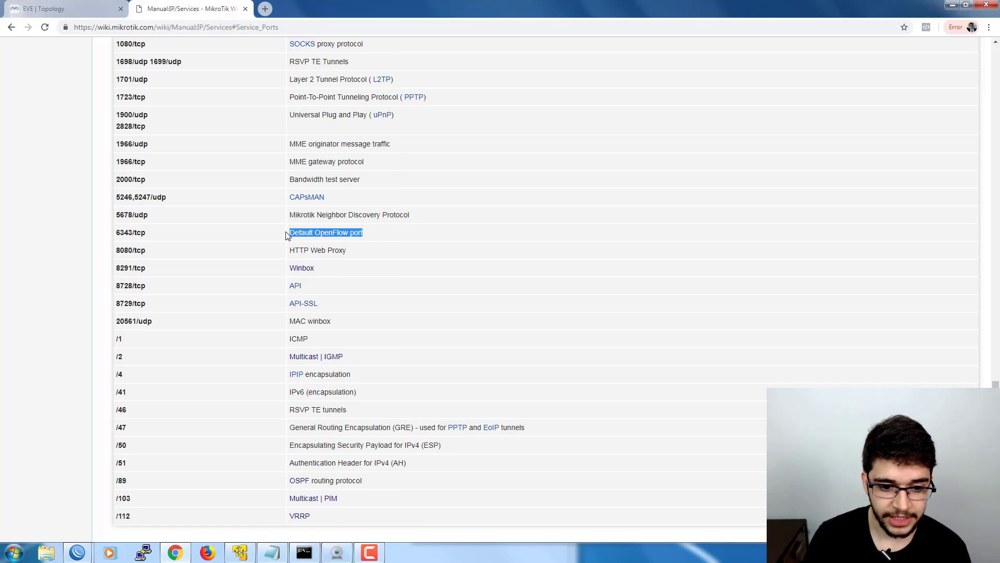
pyautogui.click(345, 233)
pyautogui.moveTo(332, 232); pyautogui.dragTo(264, 254)
pyautogui.click(371, 234)
pyautogui.click(350, 252)
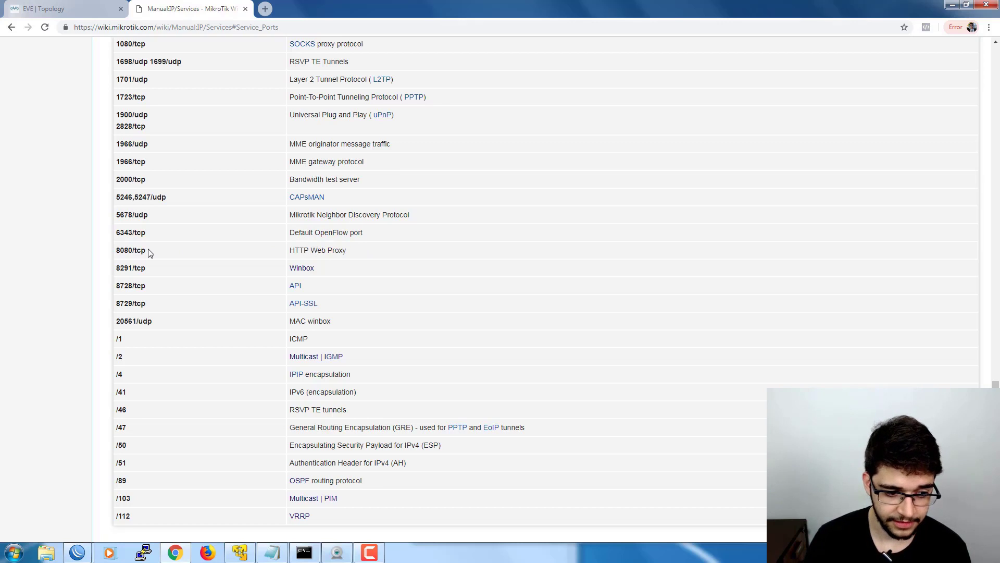
# Examine the HTTP Web Proxy and Winbox rows of the port table together with their ports
pyautogui.moveTo(293, 251); pyautogui.dragTo(312, 252)
pyautogui.click(313, 252)
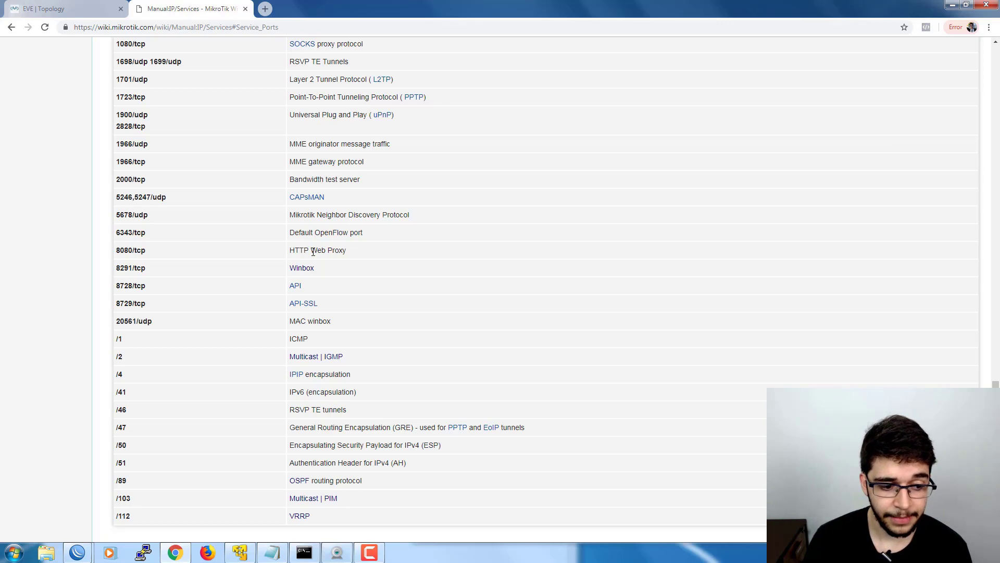
pyautogui.moveTo(349, 268); pyautogui.dragTo(116, 271)
pyautogui.click(169, 271)
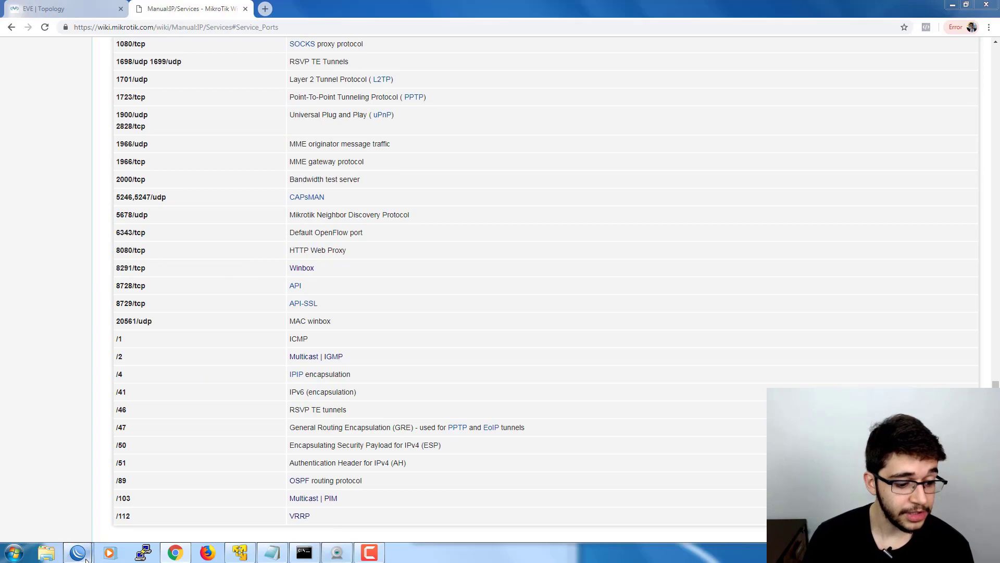
# Switch to the Roteador-Principal session in WinBox and start a filter rule with chain input, protocol tcp and destination port 8291
pyautogui.moveTo(77, 551)
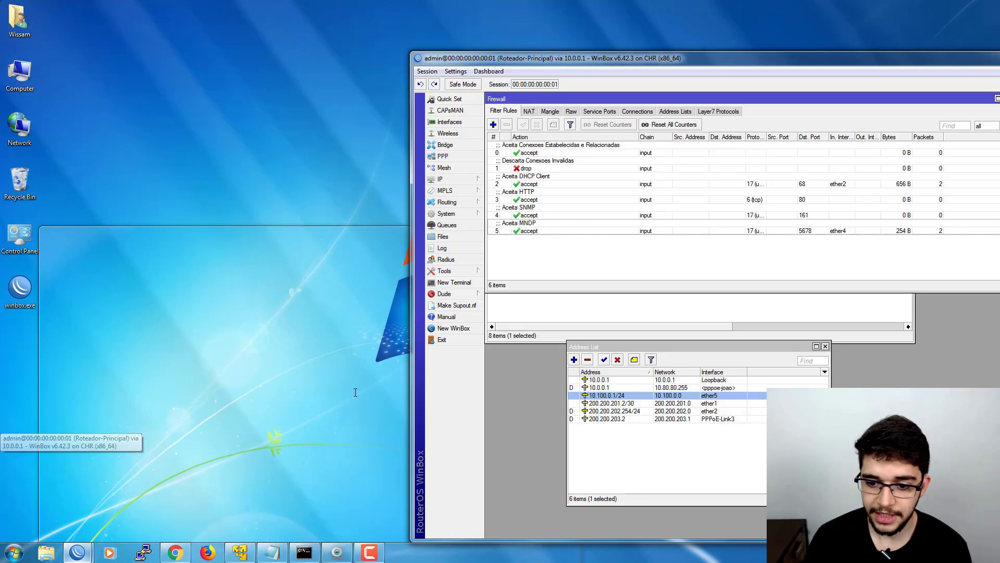
pyautogui.click(89, 512)
pyautogui.moveTo(537, 58); pyautogui.dragTo(484, 43)
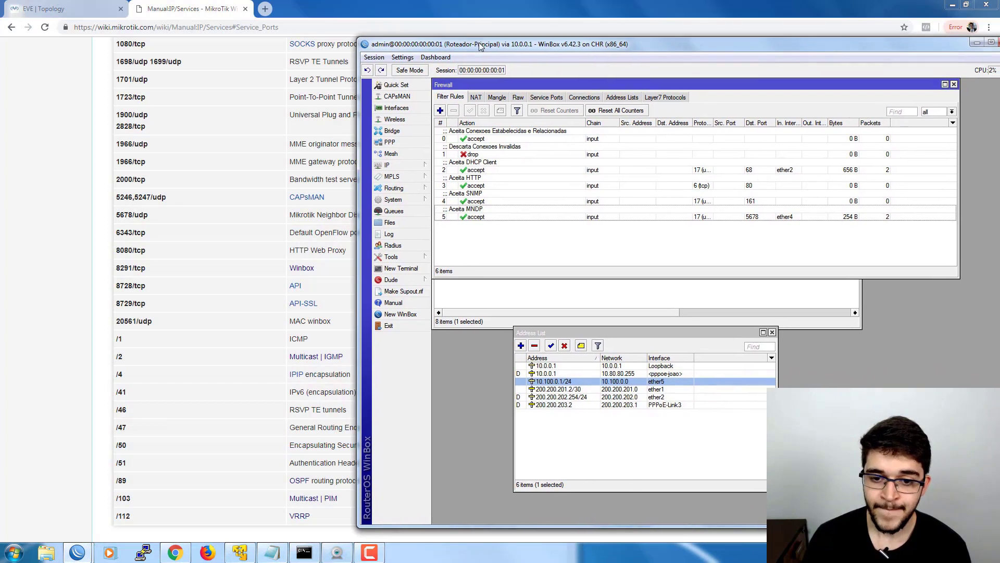
pyautogui.click(441, 110)
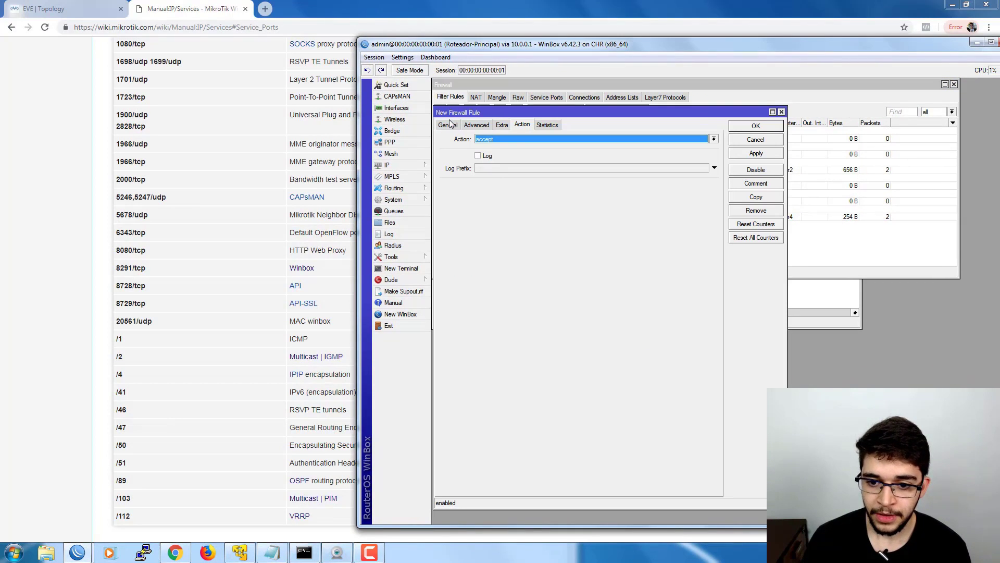
pyautogui.click(451, 125)
pyautogui.click(714, 139)
pyautogui.click(529, 156)
pyautogui.click(516, 185)
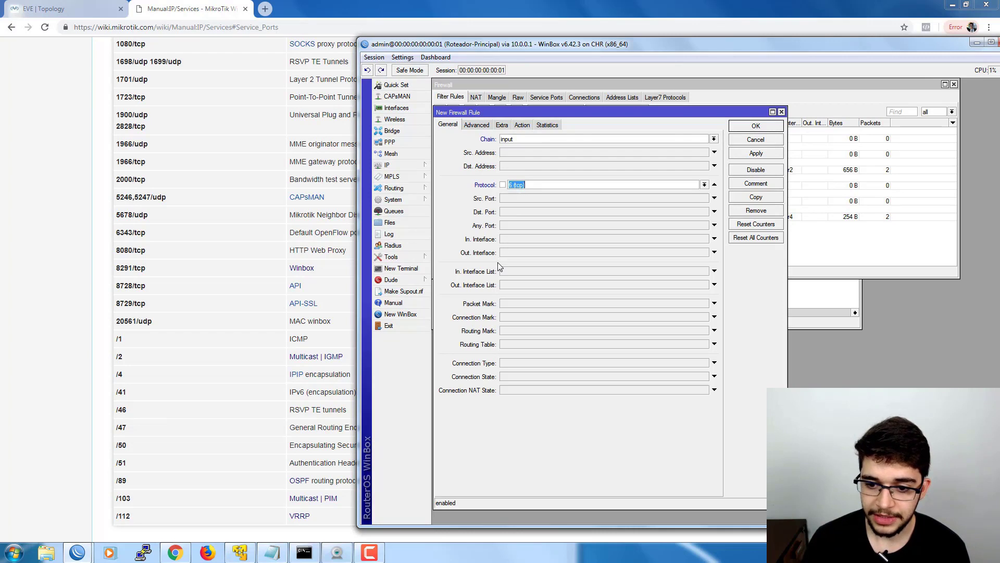
pyautogui.click(514, 212)
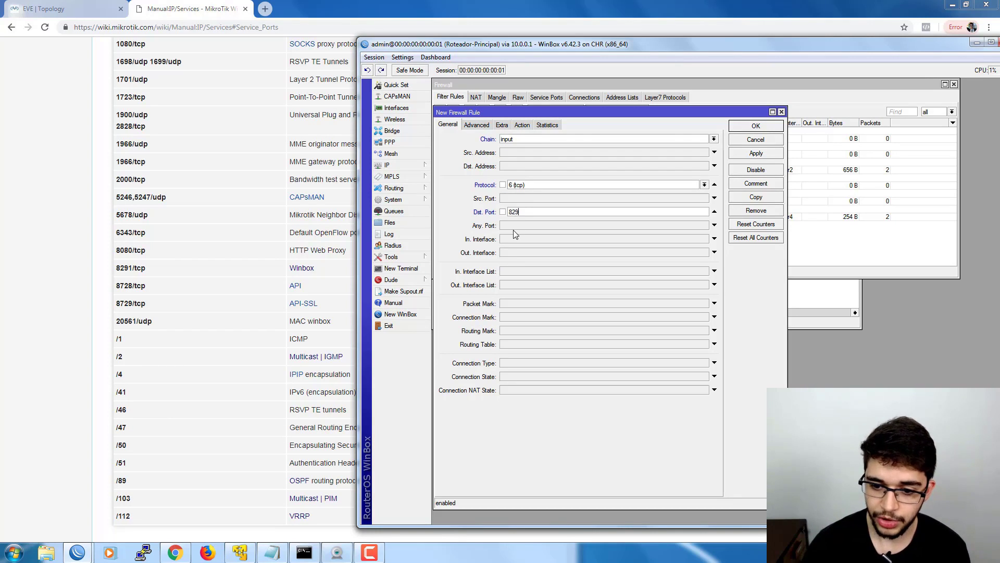
# Choose a source address list for the port 8291 rule and save it with the accept action
pyautogui.click(522, 125)
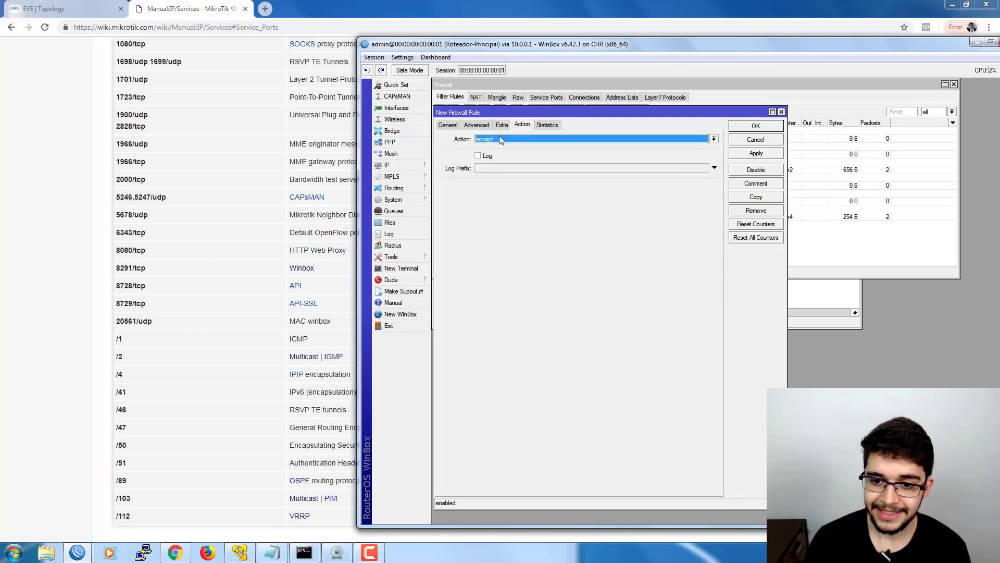
pyautogui.click(475, 126)
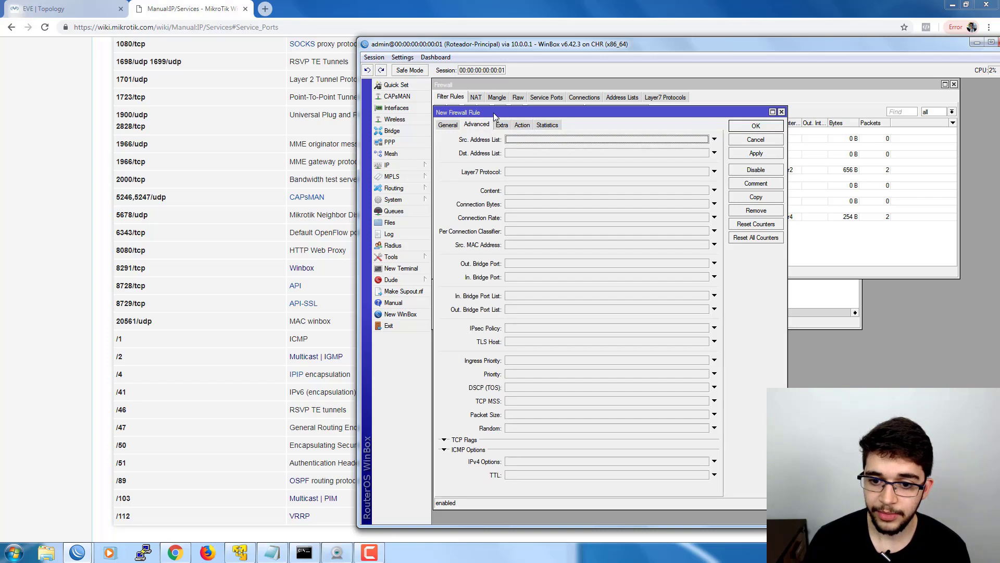
pyautogui.moveTo(495, 118); pyautogui.dragTo(505, 131)
pyautogui.click(552, 151)
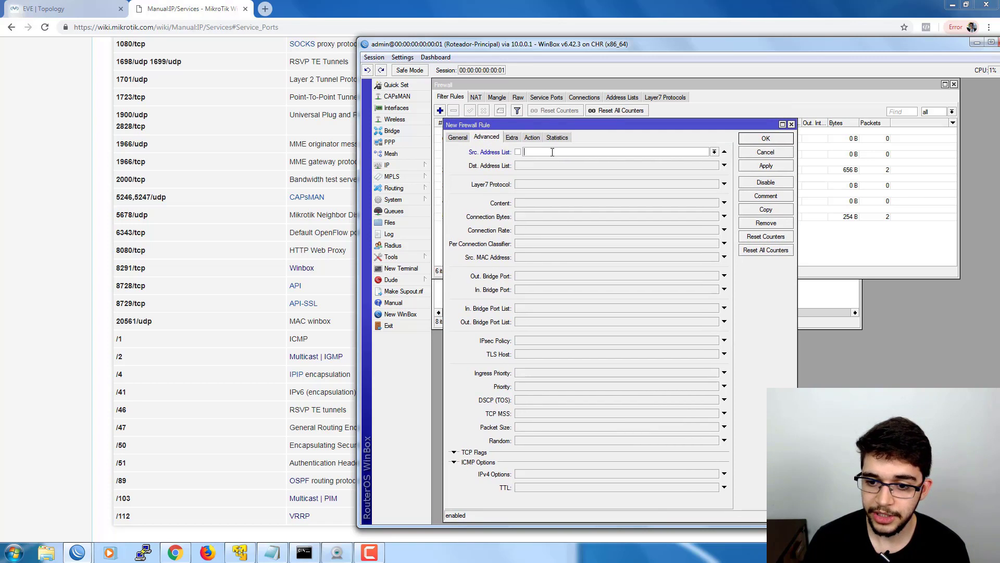
pyautogui.click(714, 152)
pyautogui.click(542, 158)
pyautogui.click(457, 138)
pyautogui.click(765, 138)
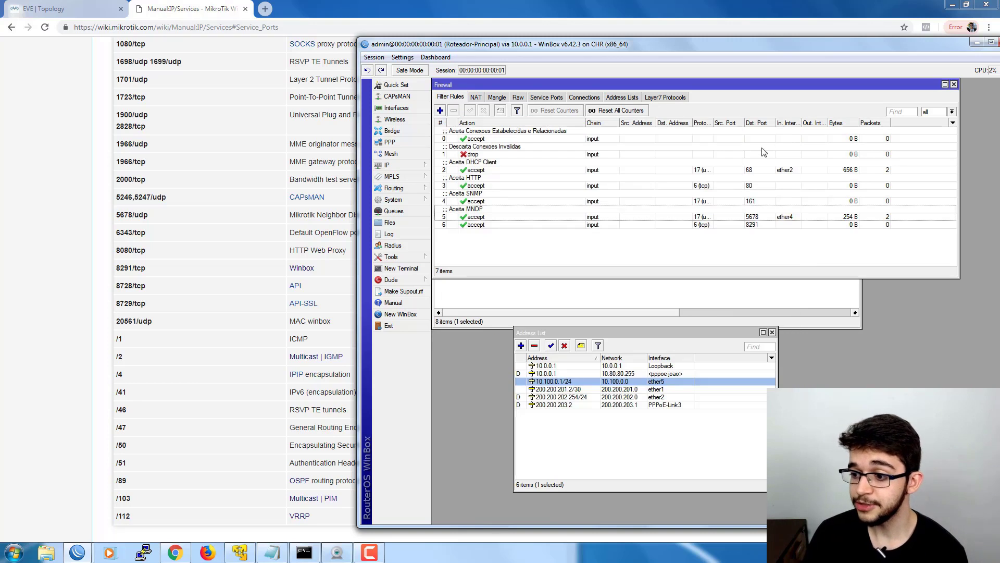
# Comment the port 8291 input rule as "Aceita Winbox"
pyautogui.click(663, 225)
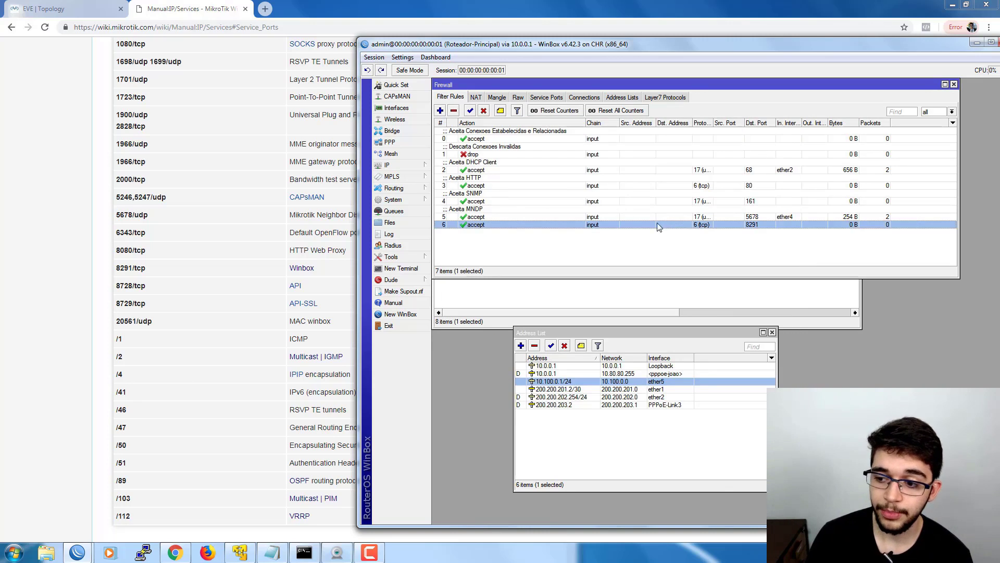
pyautogui.click(500, 110)
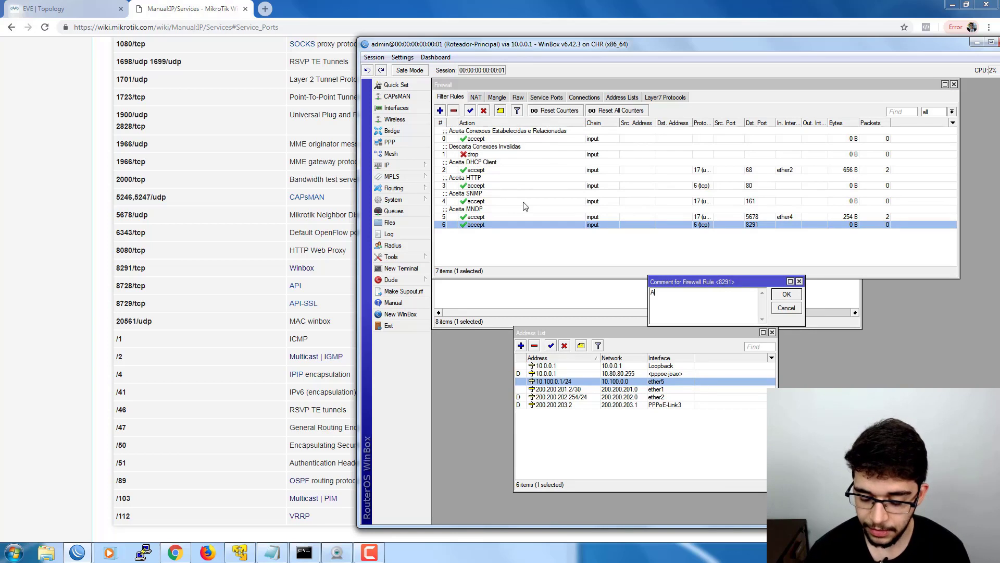
pyautogui.write('Aceita Winbo')
pyautogui.press('Return')
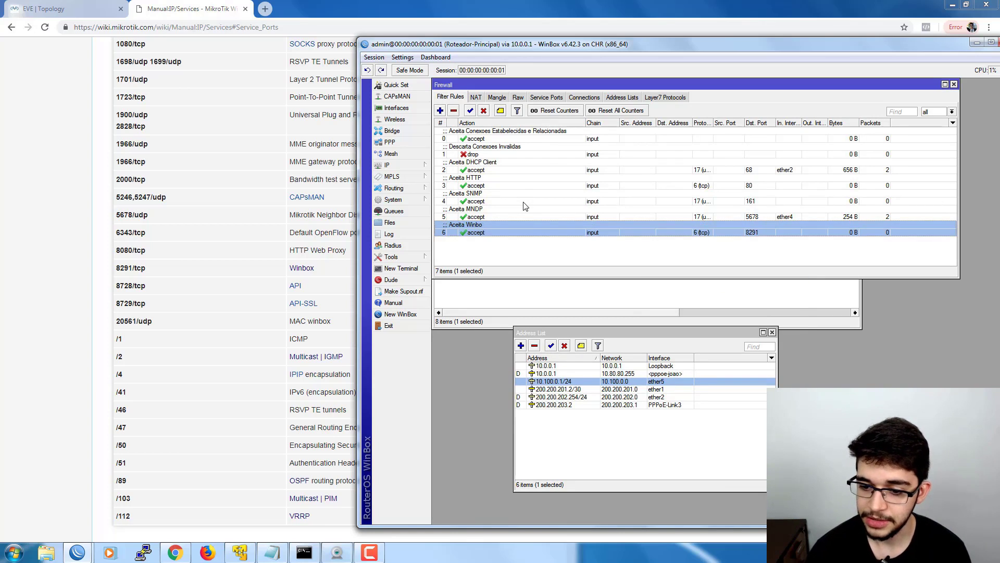
pyautogui.click(500, 111)
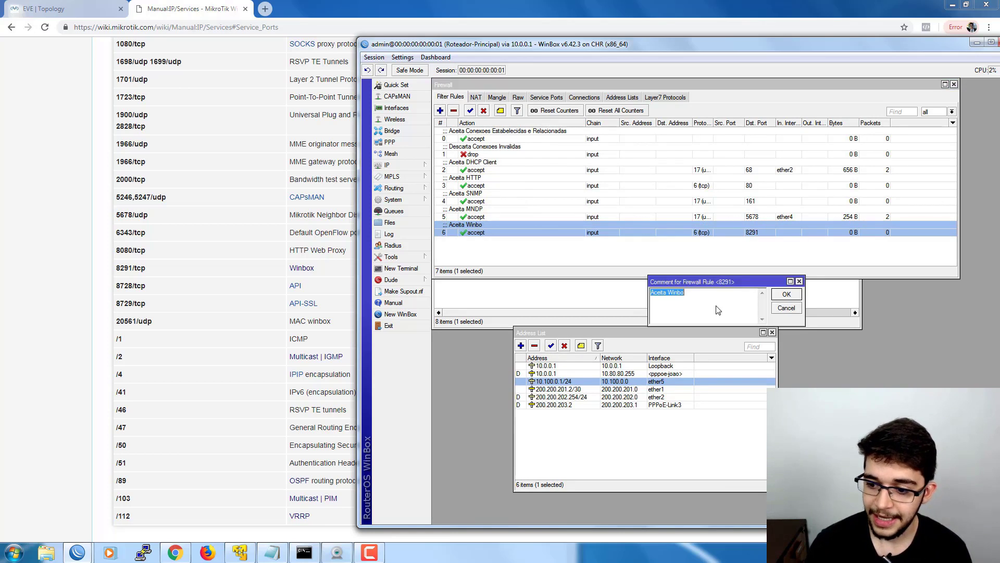
pyautogui.write('x')
pyautogui.click(787, 294)
pyautogui.click(578, 252)
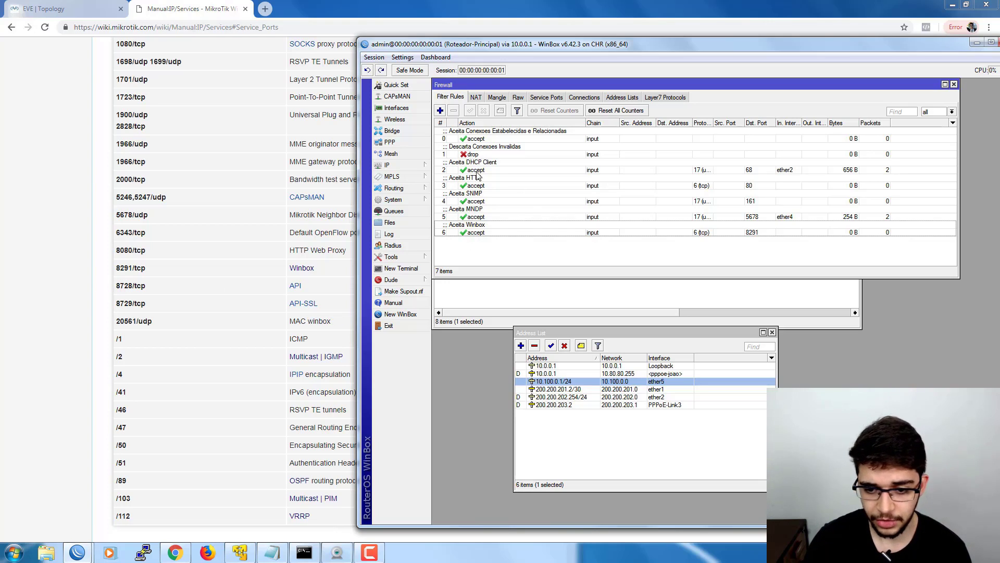
# Examine the entries in the firewall address lists and return to the filter rules
pyautogui.click(456, 202)
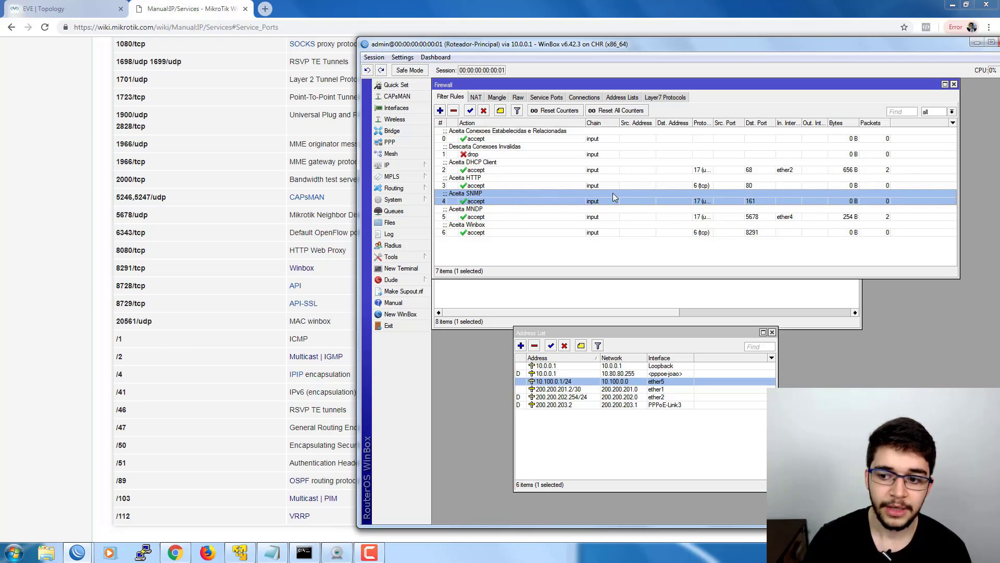
pyautogui.click(622, 97)
pyautogui.moveTo(507, 123); pyautogui.dragTo(528, 123)
pyautogui.click(505, 182)
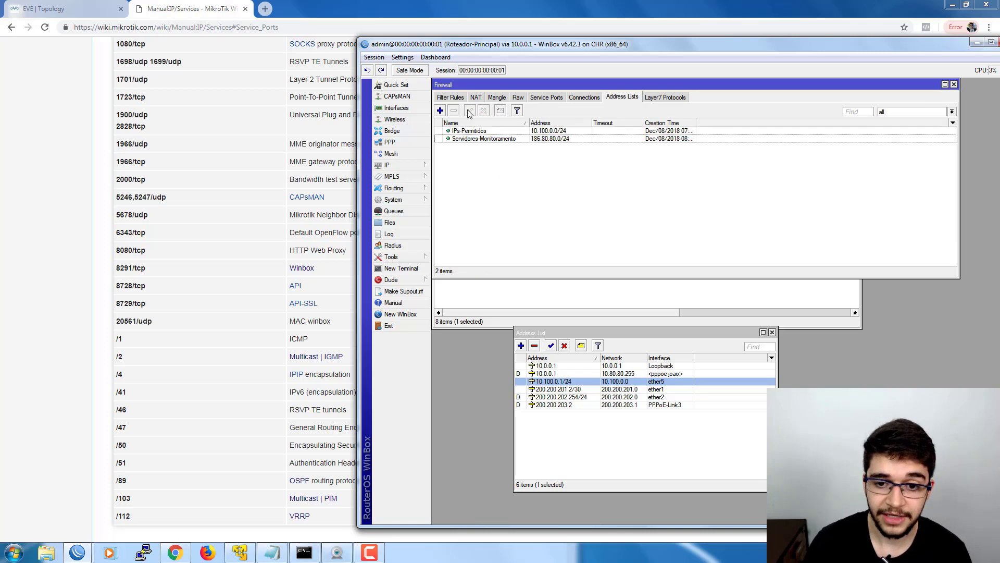
pyautogui.click(451, 98)
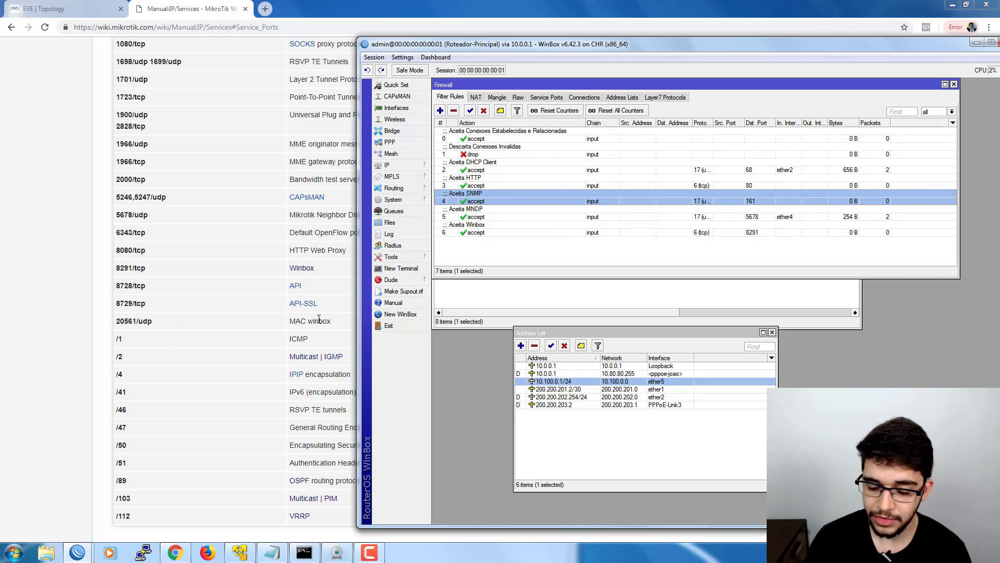
# Switch to the WinBox connection window, inspect the discovered neighbor's MAC address and minimize that window again
pyautogui.moveTo(77, 551)
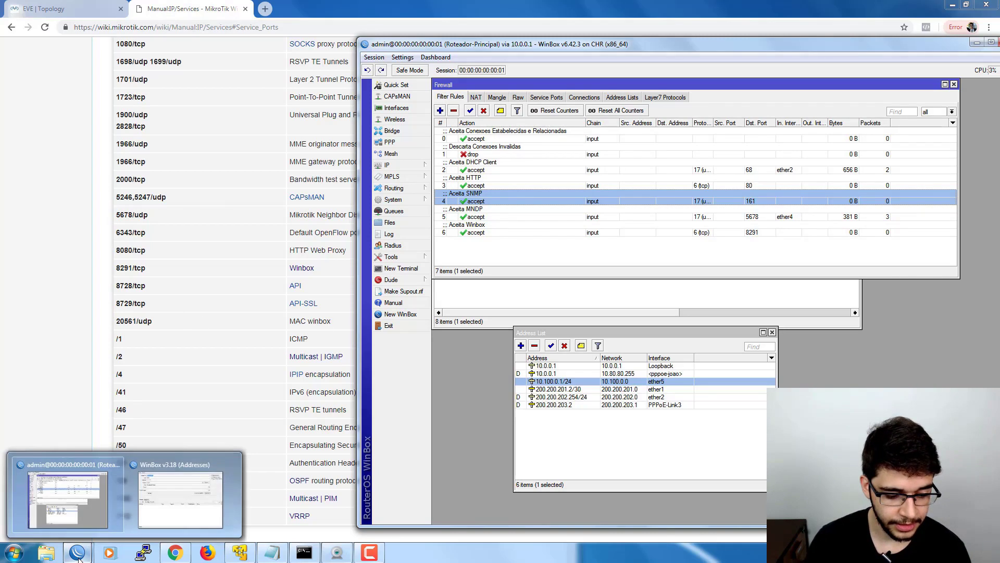
pyautogui.click(163, 508)
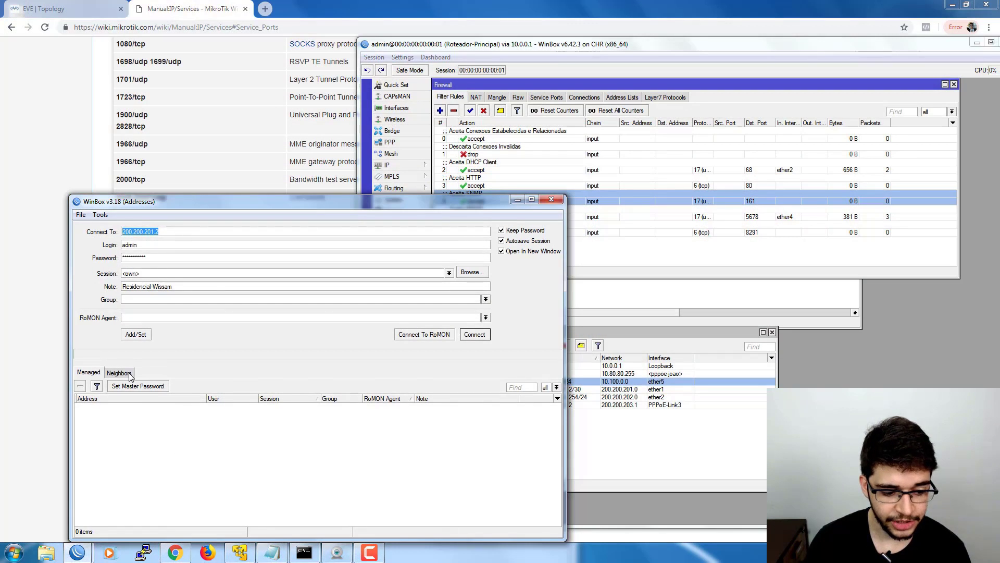
pyautogui.click(125, 373)
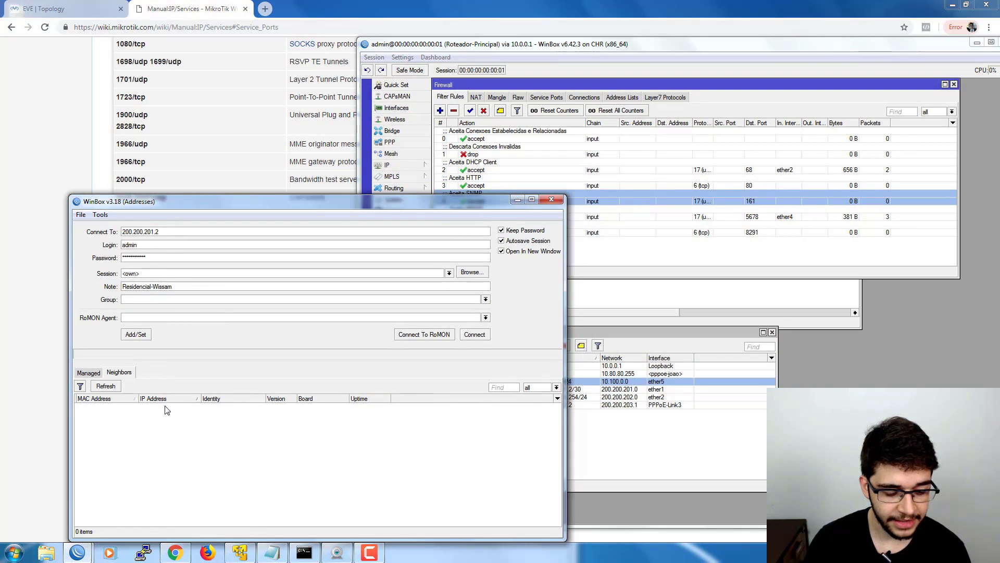
pyautogui.click(137, 406)
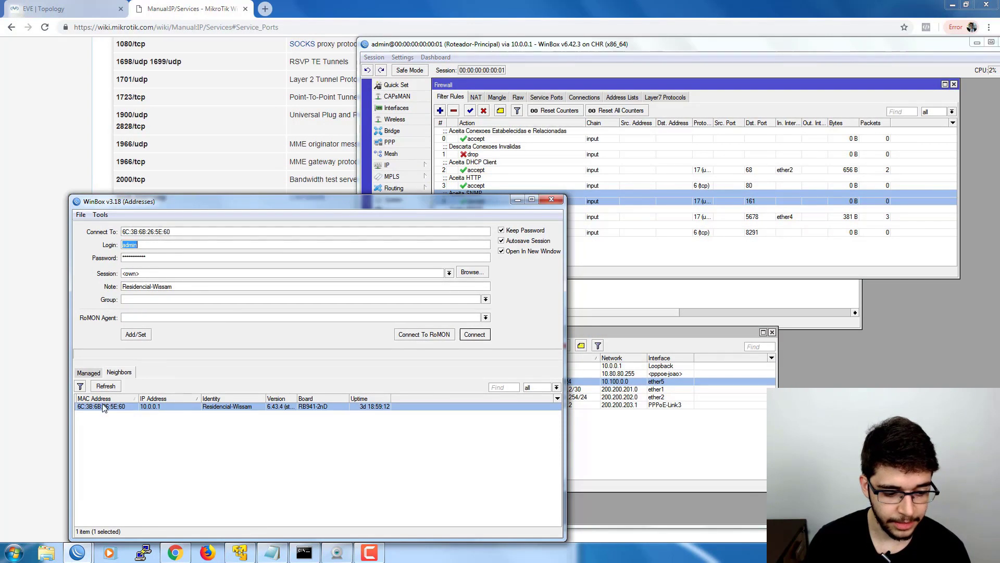
pyautogui.click(517, 200)
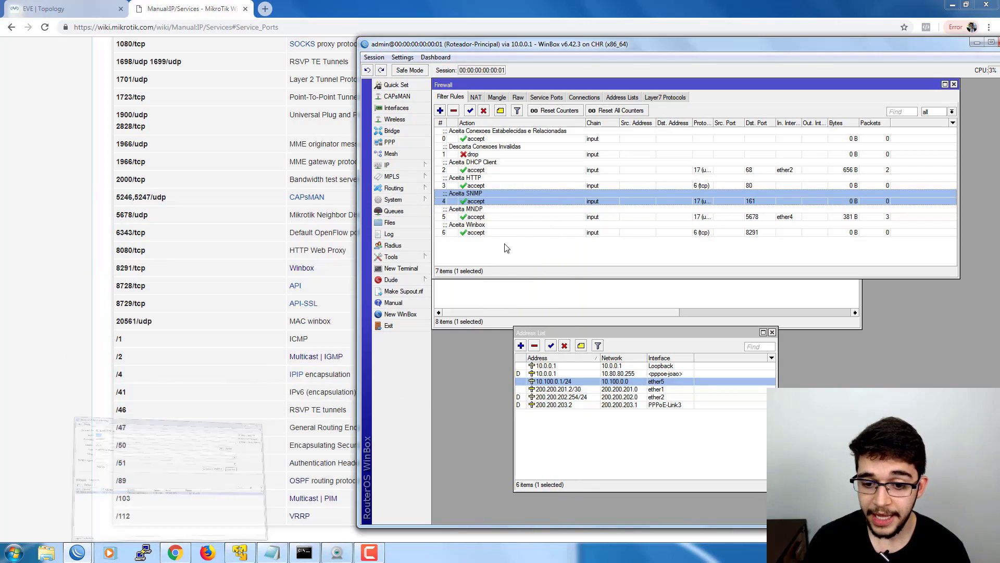
# Start a filter rule with chain input, protocol udp and destination port 20561
pyautogui.click(508, 246)
pyautogui.click(440, 110)
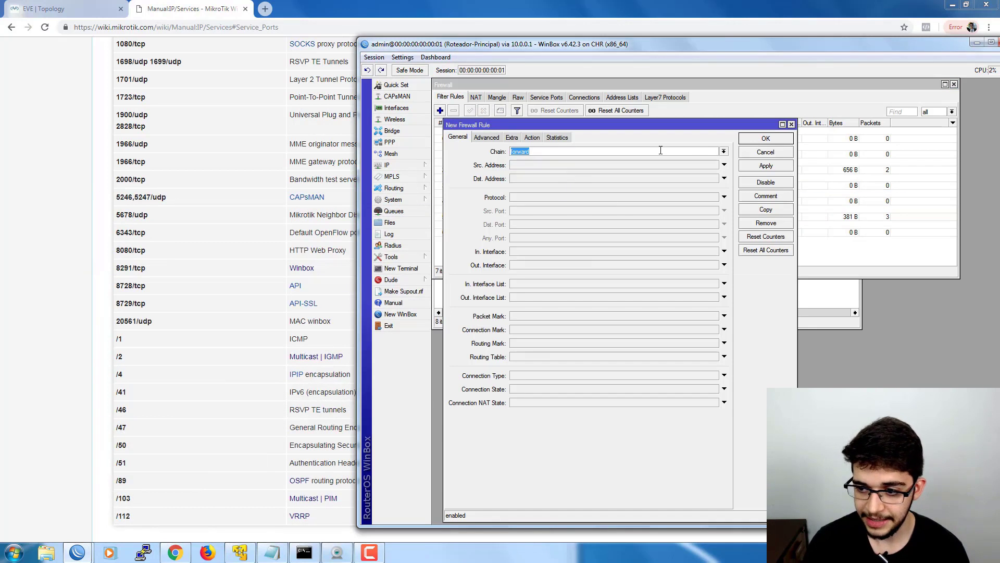
pyautogui.click(724, 152)
pyautogui.click(545, 168)
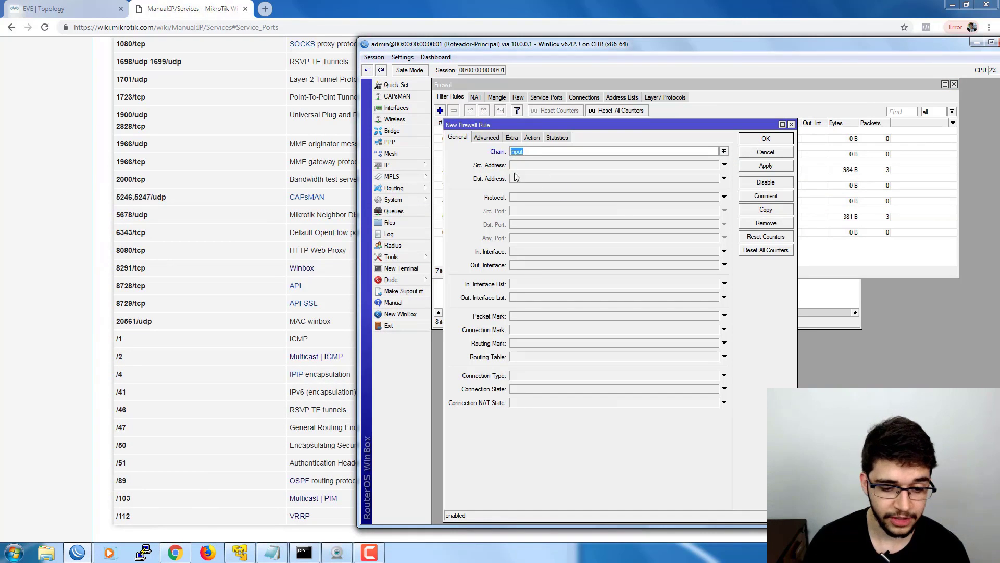
pyautogui.click(668, 202)
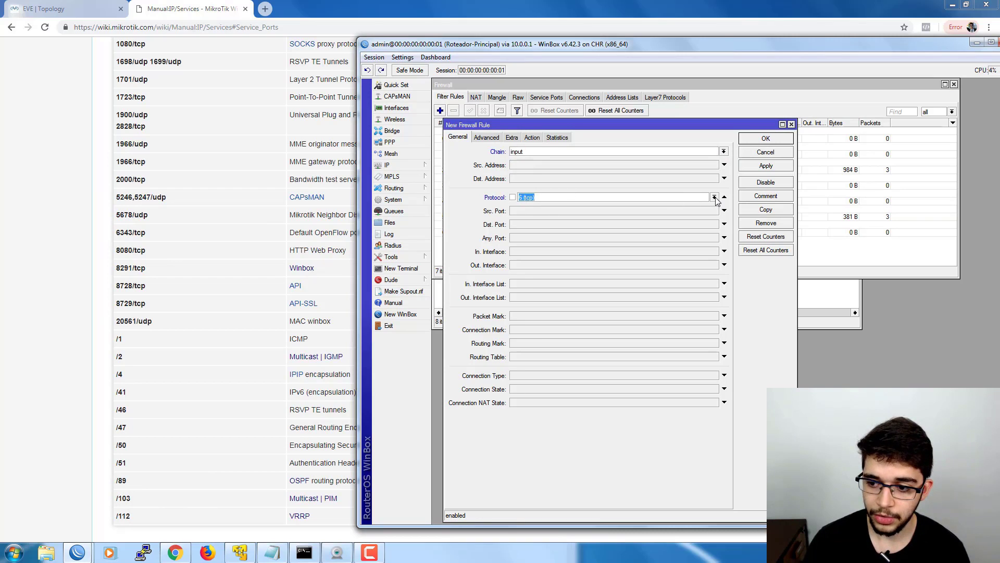
pyautogui.click(714, 197)
pyautogui.click(526, 257)
pyautogui.click(524, 225)
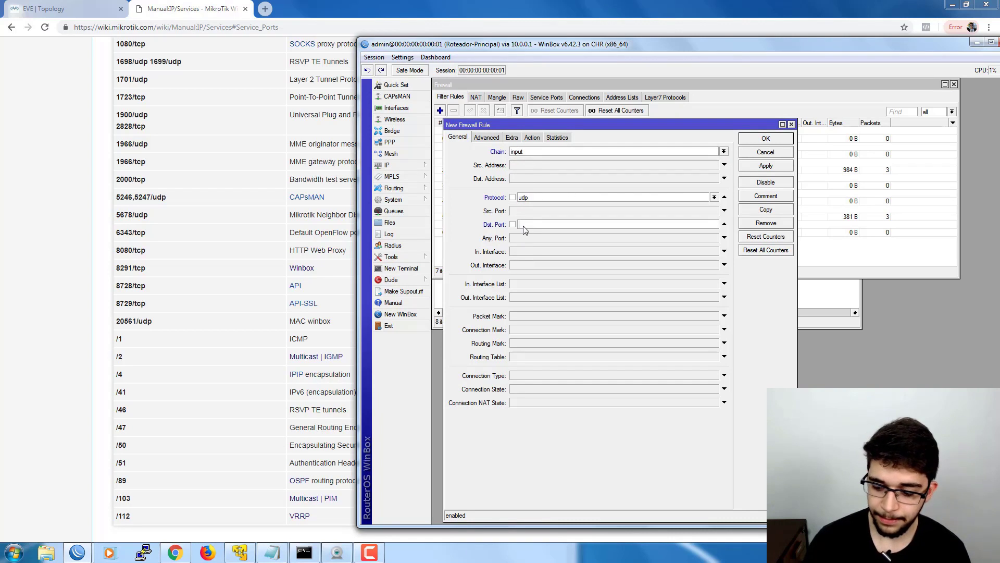
pyautogui.write('20561')
# Set the port 20561 rule's incoming interface to ether5 and save it with the accept action
pyautogui.click(531, 139)
pyautogui.click(460, 138)
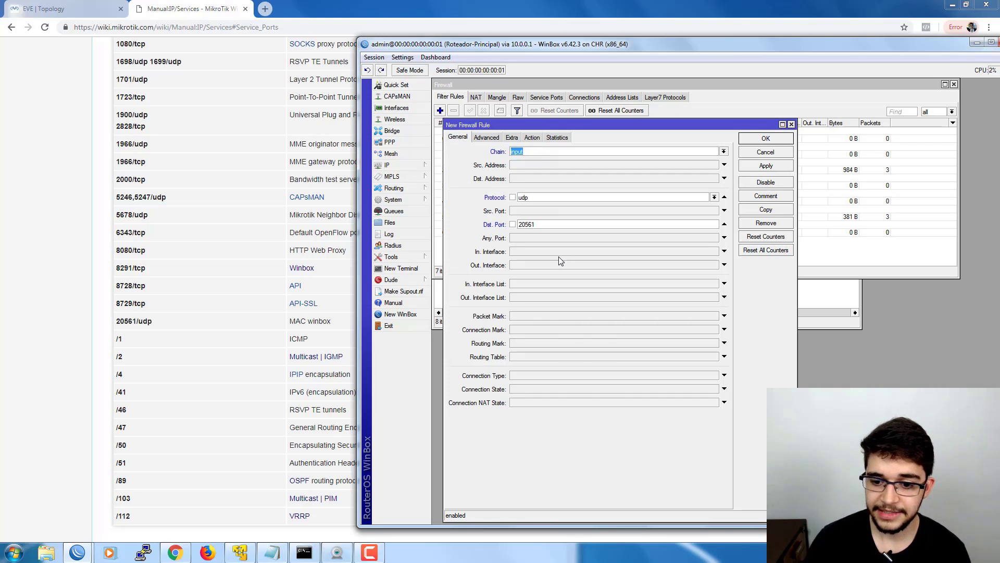
pyautogui.click(579, 252)
pyautogui.click(714, 251)
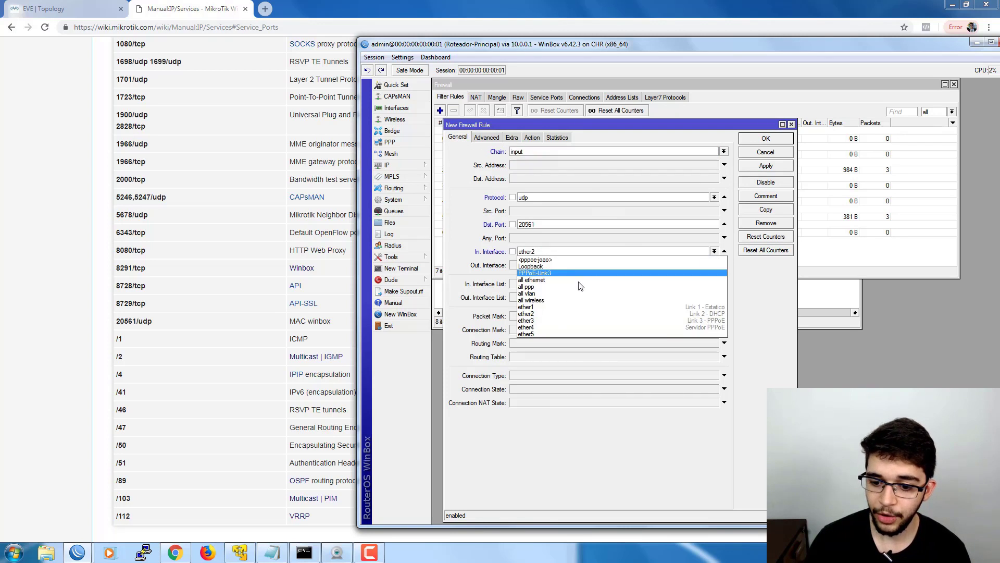
pyautogui.click(537, 334)
pyautogui.click(765, 138)
# Comment the port 20561 rule as "Aceita MAC-Winbox" and make the Firewall window taller
pyautogui.click(472, 241)
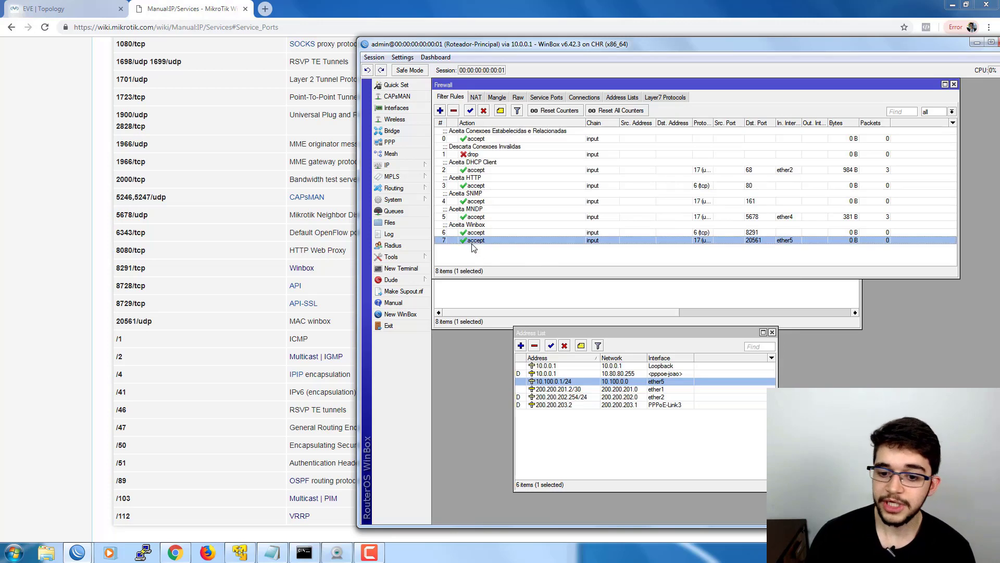
pyautogui.click(501, 111)
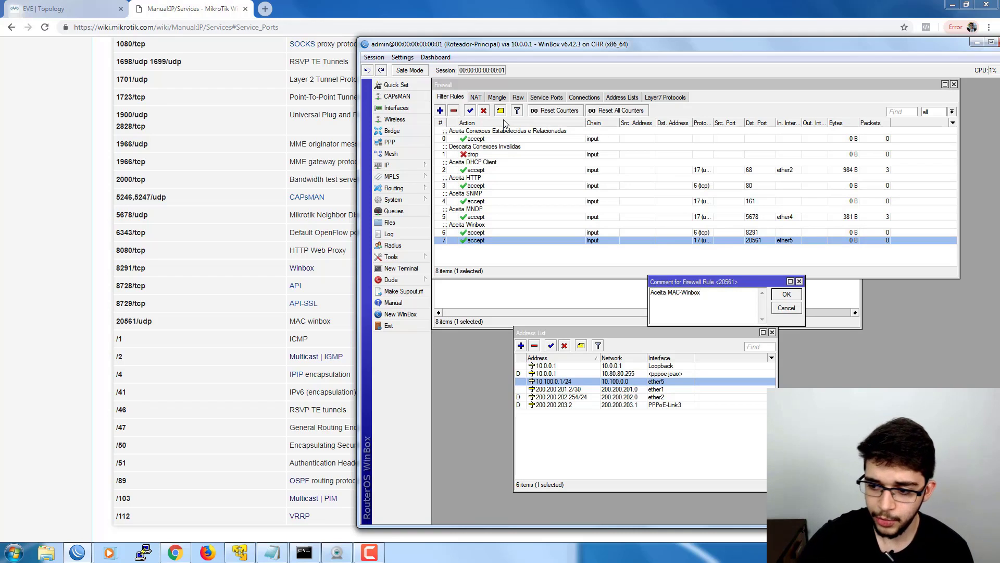
pyautogui.click(785, 295)
pyautogui.click(570, 261)
pyautogui.moveTo(567, 279); pyautogui.dragTo(567, 298)
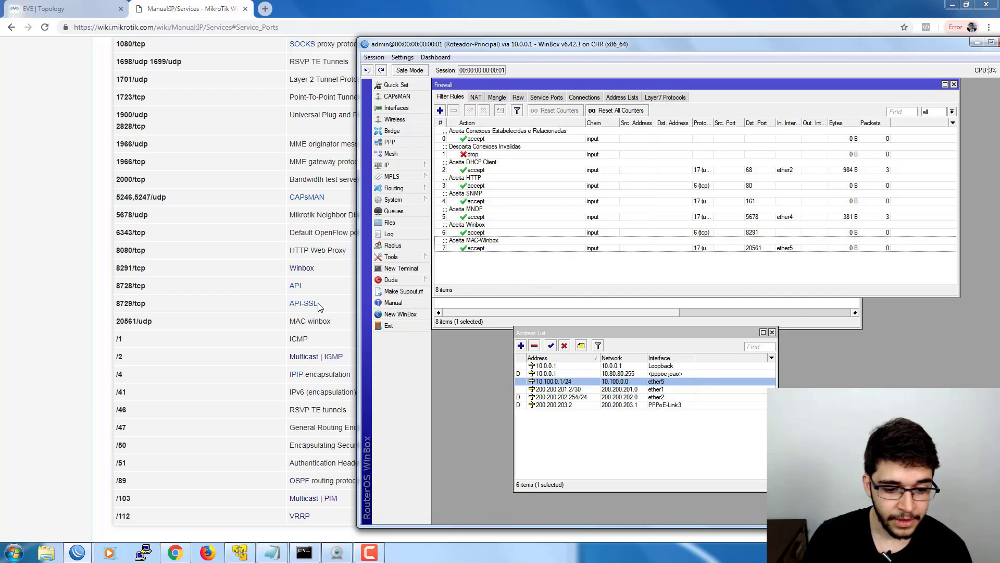
# Switch to Chrome and look through the service port table around the MAC winbox row
pyautogui.moveTo(337, 323); pyautogui.dragTo(346, 272)
pyautogui.scroll(7, 119, 214)
pyautogui.scroll(-6, 118, 215)
pyautogui.scroll(-3, 117, 211)
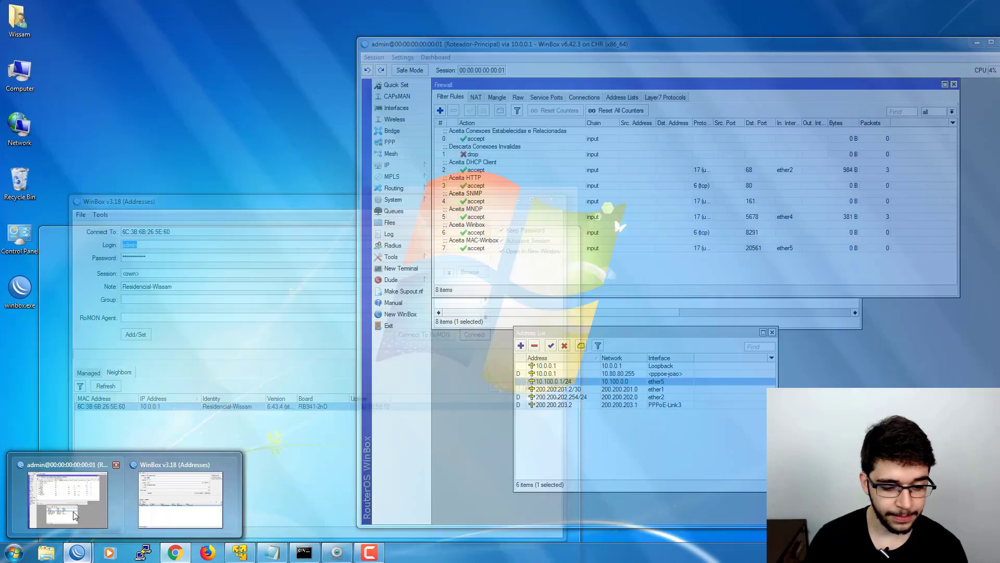
# Return to the Roteador-Principal session in WinBox and review the accept rules from DHCP Client through MAC-Winbox
pyautogui.click(68, 508)
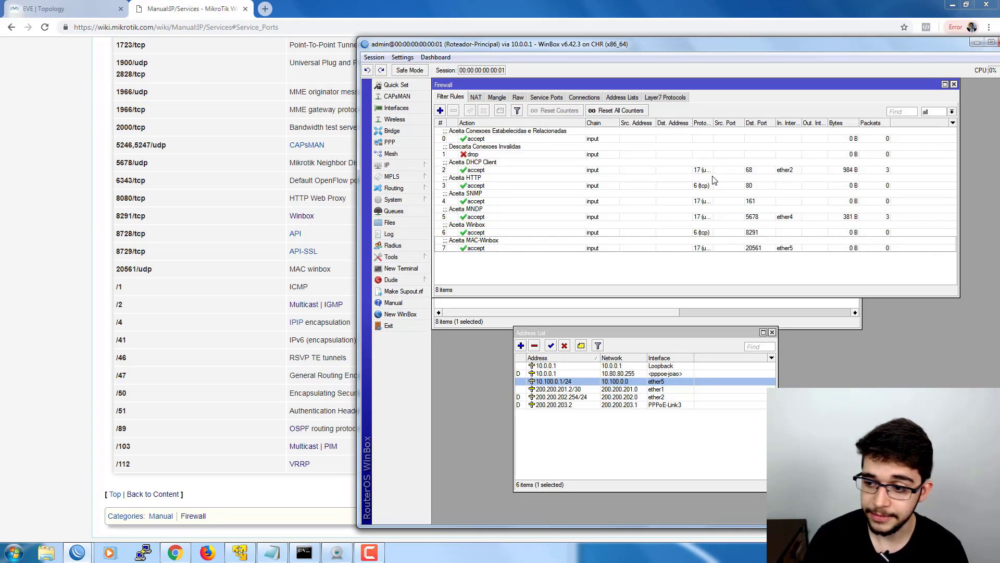
pyautogui.click(489, 166)
pyautogui.moveTo(484, 181); pyautogui.dragTo(482, 246)
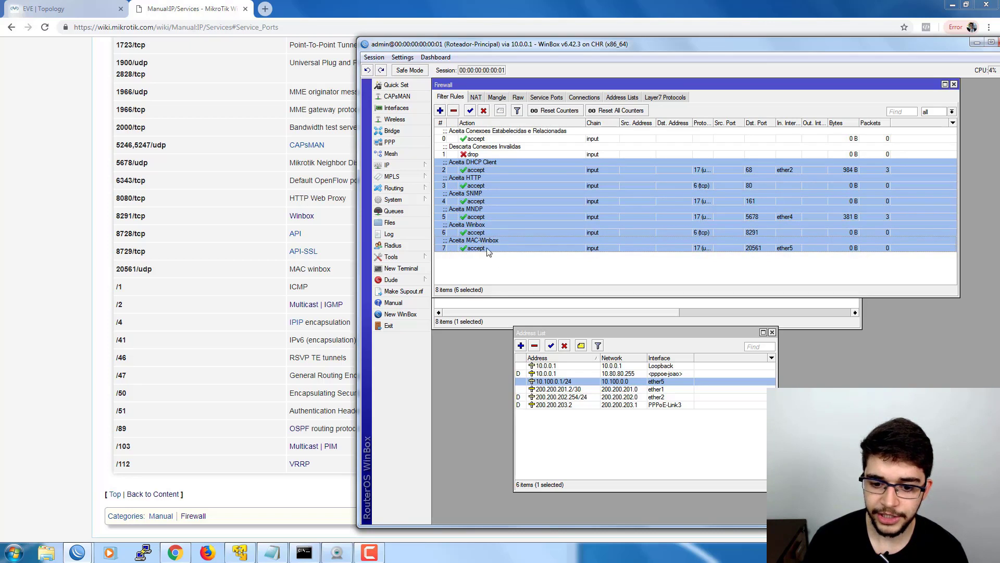
pyautogui.click(499, 266)
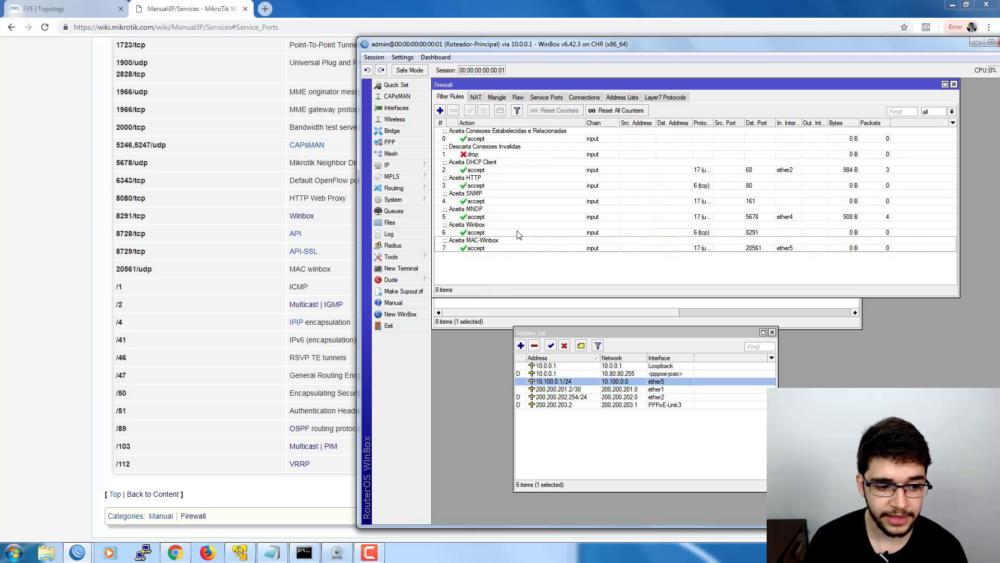
# Examine the ICMP row of the port table in Chrome and return to the Roteador-Principal session in WinBox
pyautogui.click(240, 284)
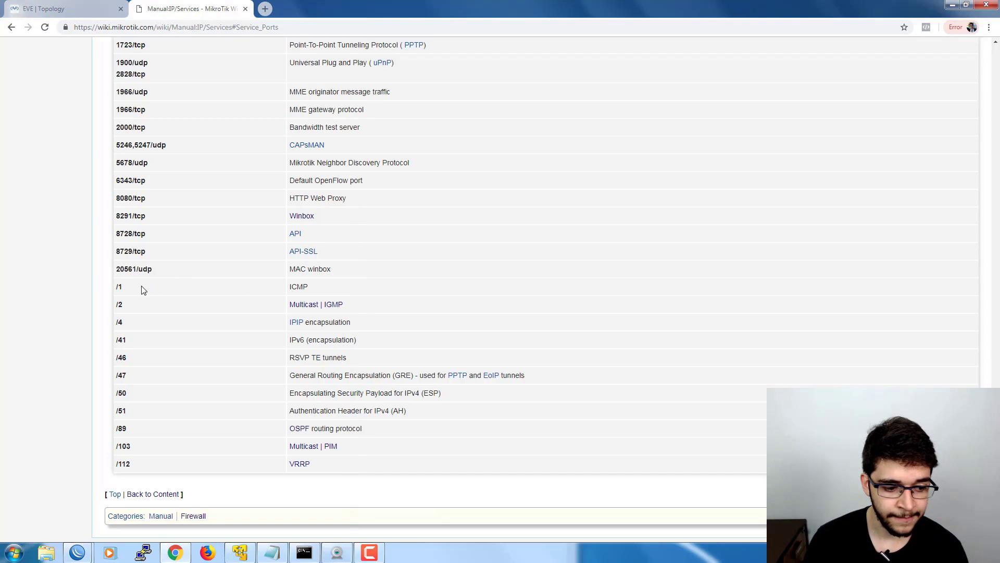
pyautogui.moveTo(117, 287); pyautogui.dragTo(316, 286)
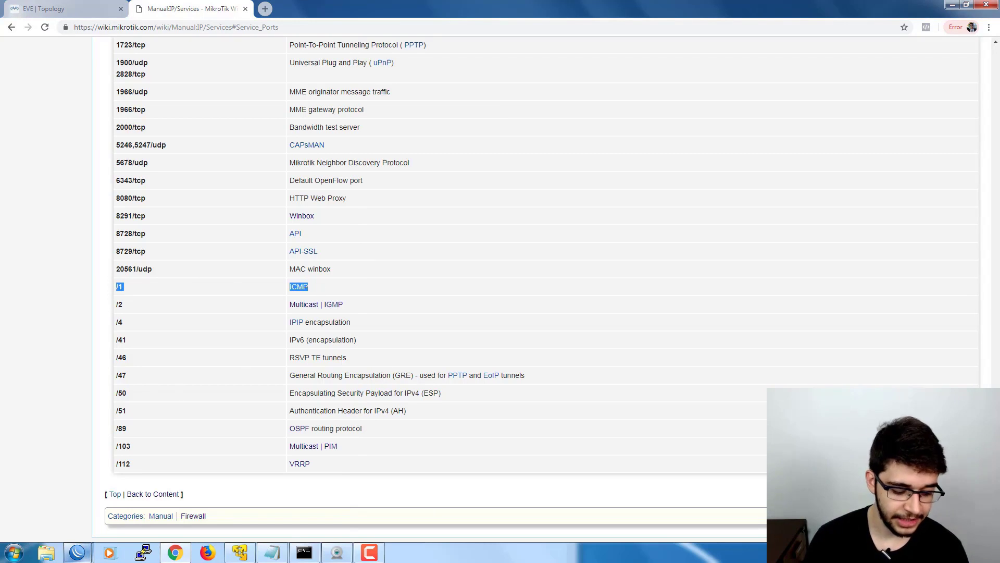
pyautogui.moveTo(77, 552)
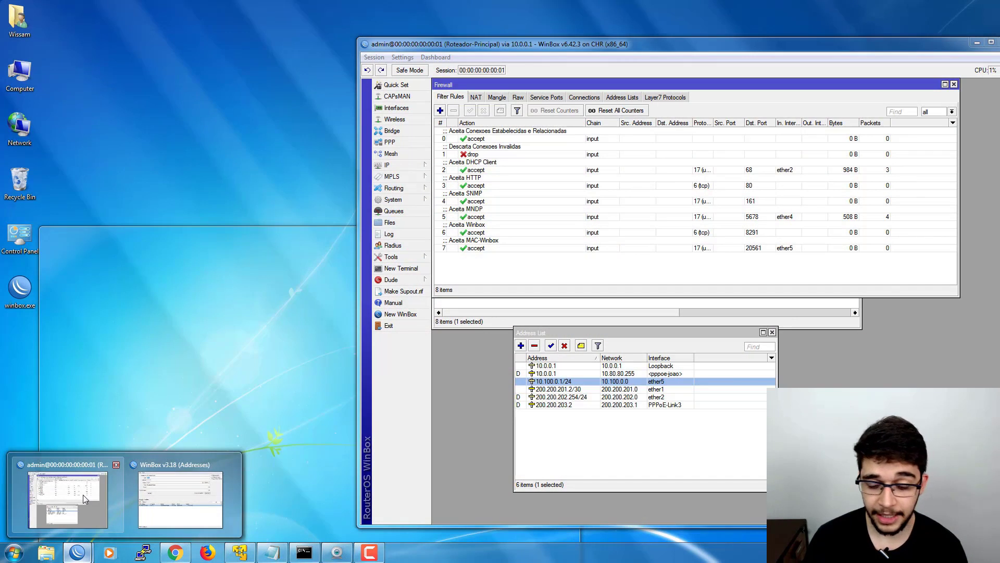
pyautogui.click(83, 495)
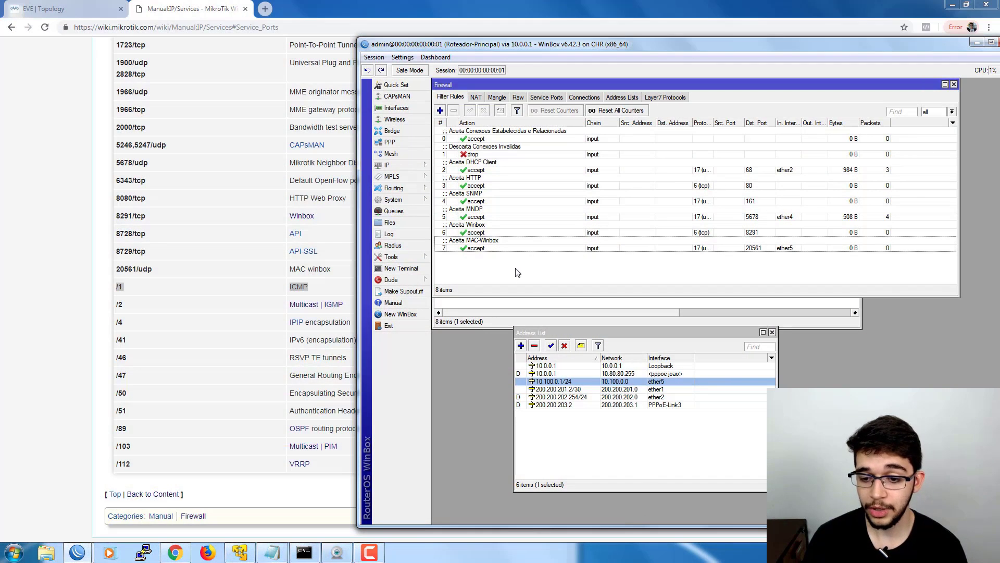
# Add a firewall filter rule on the input chain with protocol icmp and action accept
pyautogui.click(440, 111)
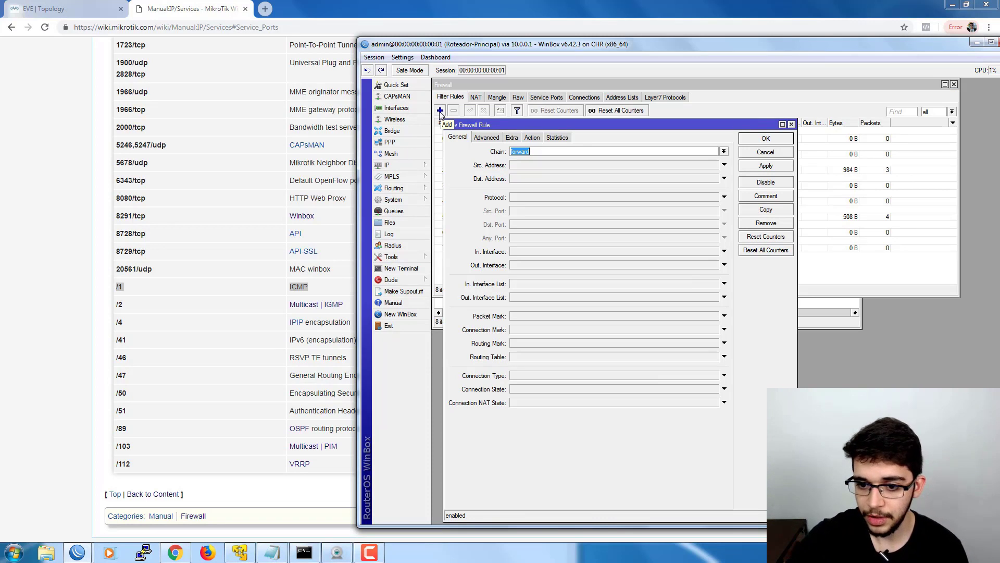
pyautogui.moveTo(521, 125); pyautogui.dragTo(556, 100)
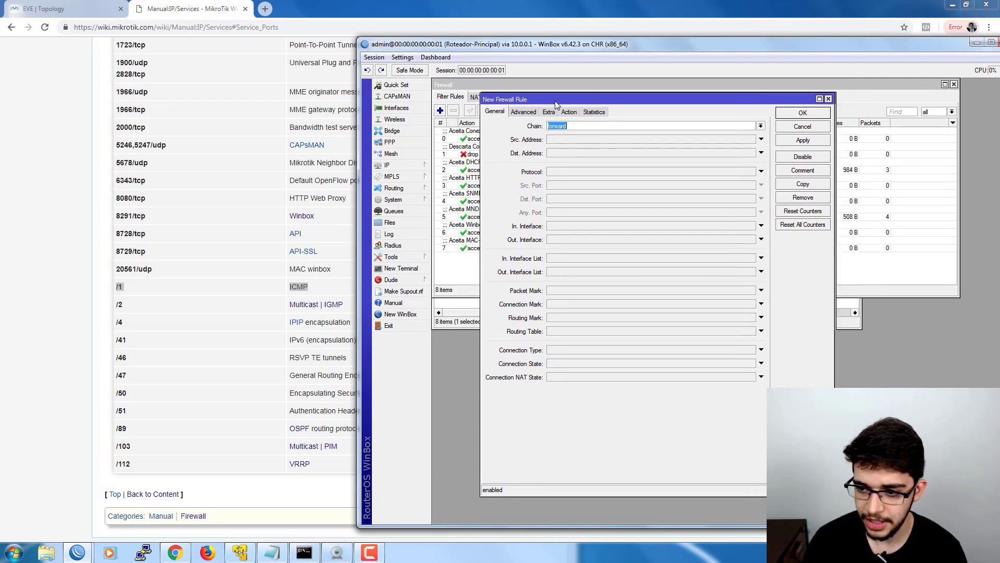
pyautogui.click(759, 129)
pyautogui.click(557, 139)
pyautogui.click(550, 174)
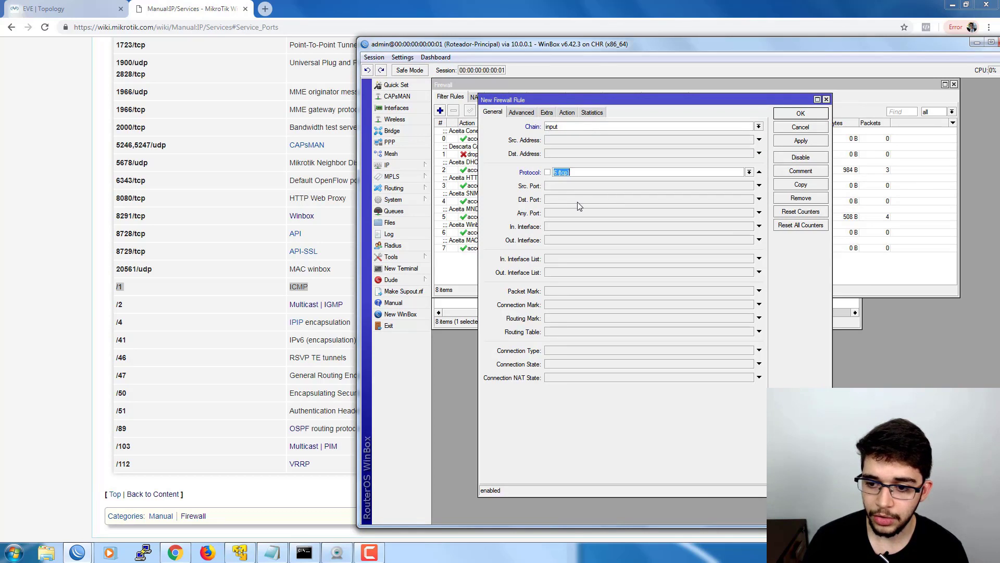
pyautogui.click(749, 172)
pyautogui.click(559, 180)
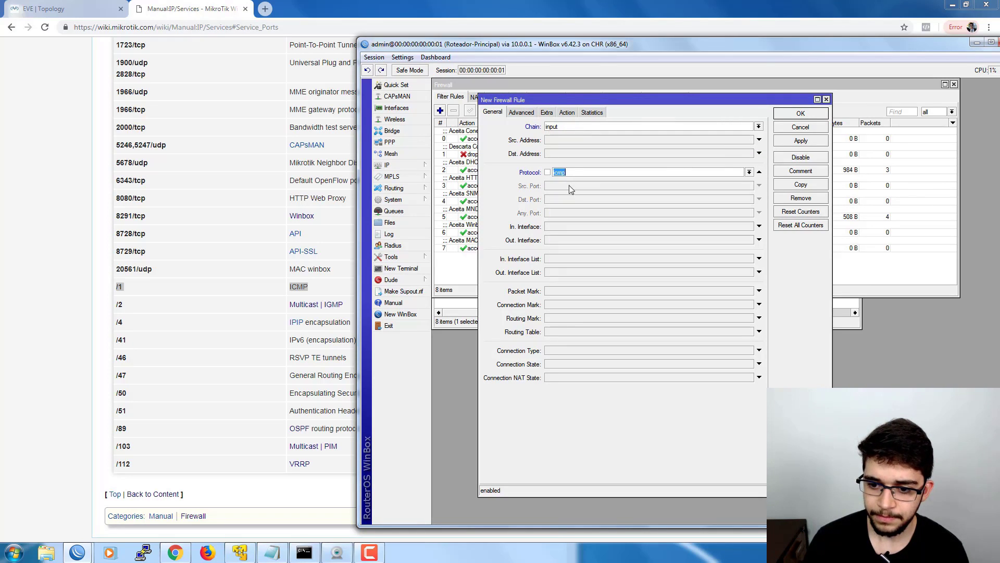
pyautogui.click(567, 113)
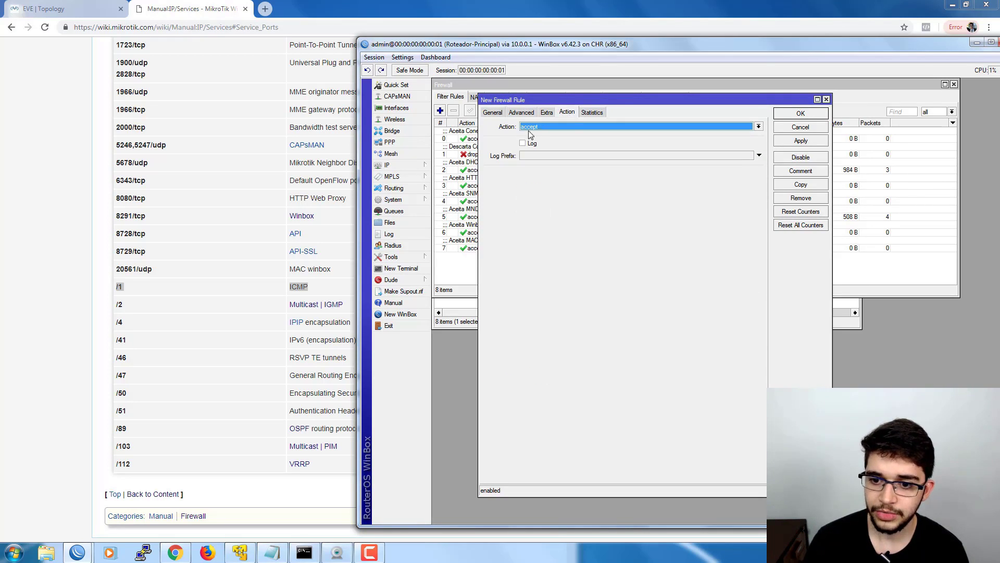
pyautogui.click(808, 113)
# Comment the new ICMP rule as "Aceita ICMP"
pyautogui.click(498, 257)
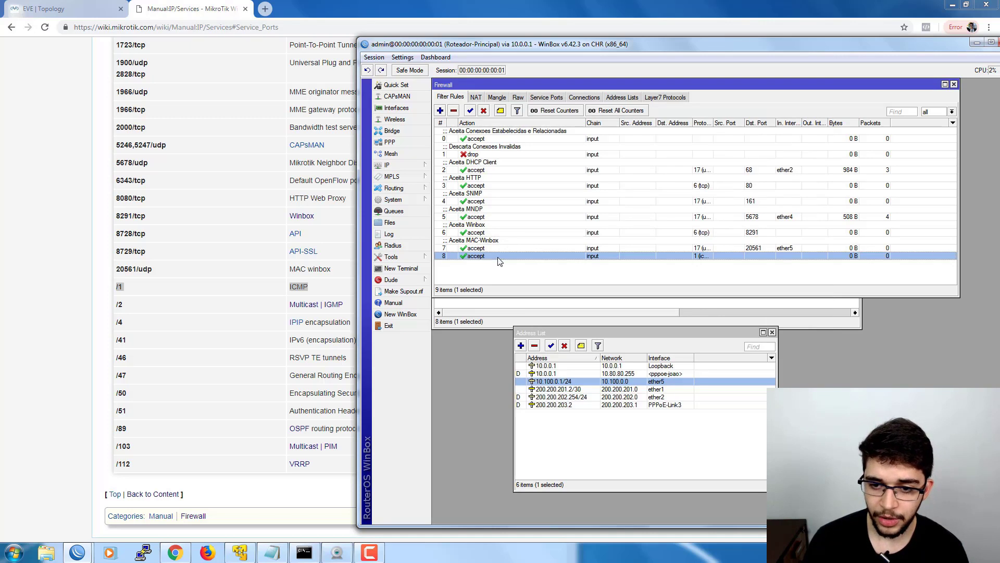
pyautogui.click(501, 111)
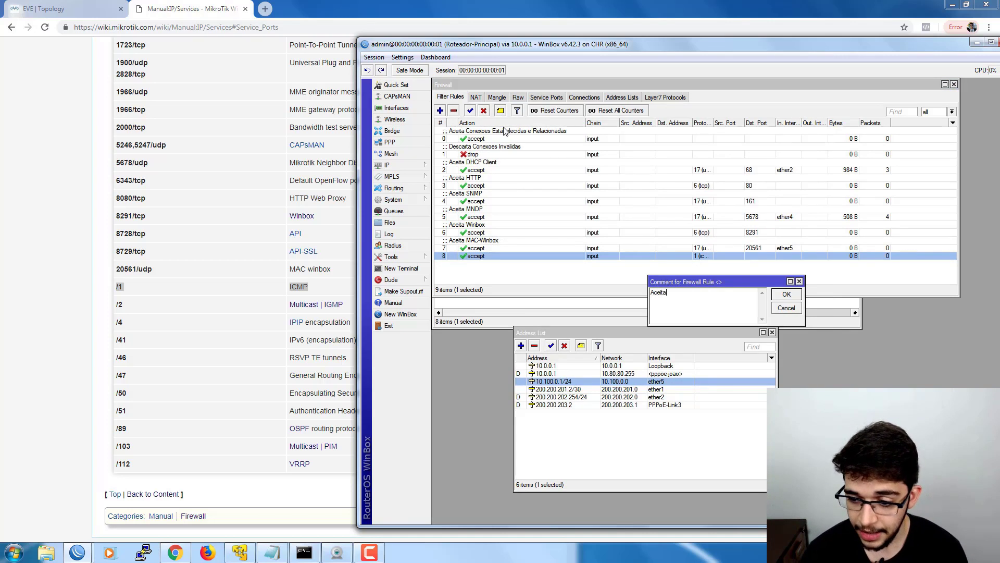
pyautogui.press('Return')
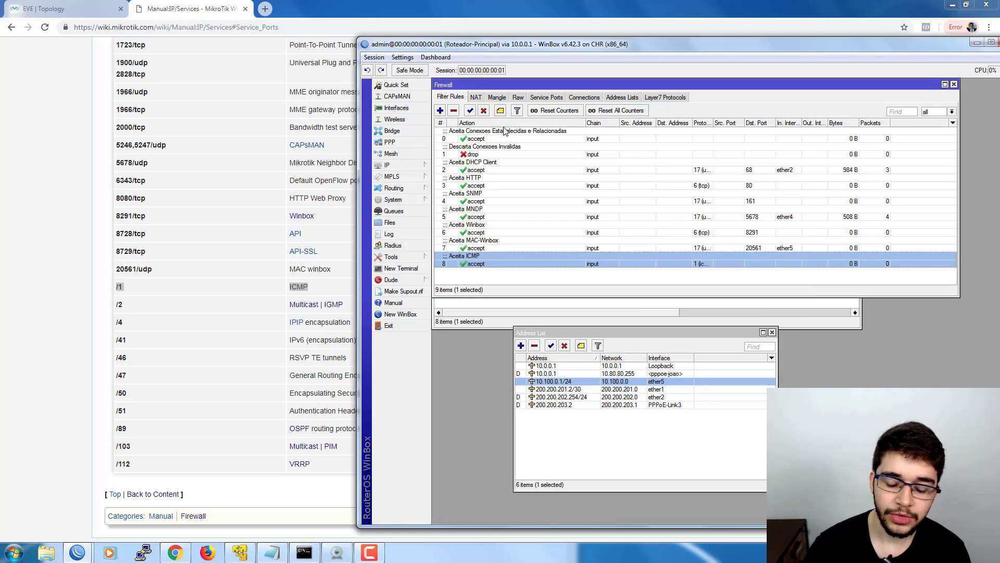
# Widen the Protocol column of the filter rules, make the Firewall window taller and place the Address List window below it
pyautogui.moveTo(712, 123); pyautogui.dragTo(730, 123)
pyautogui.click(703, 282)
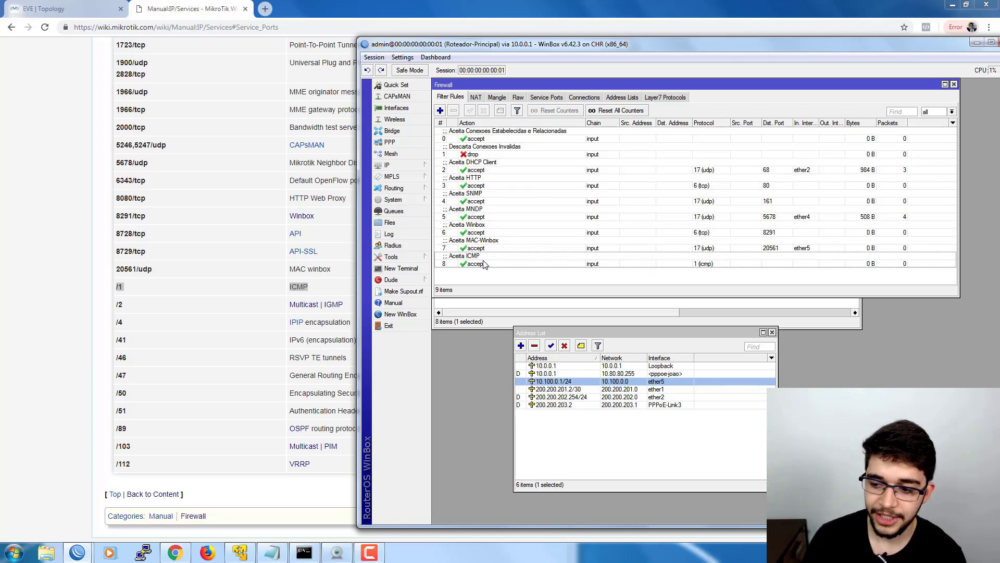
pyautogui.click(519, 265)
pyautogui.click(518, 278)
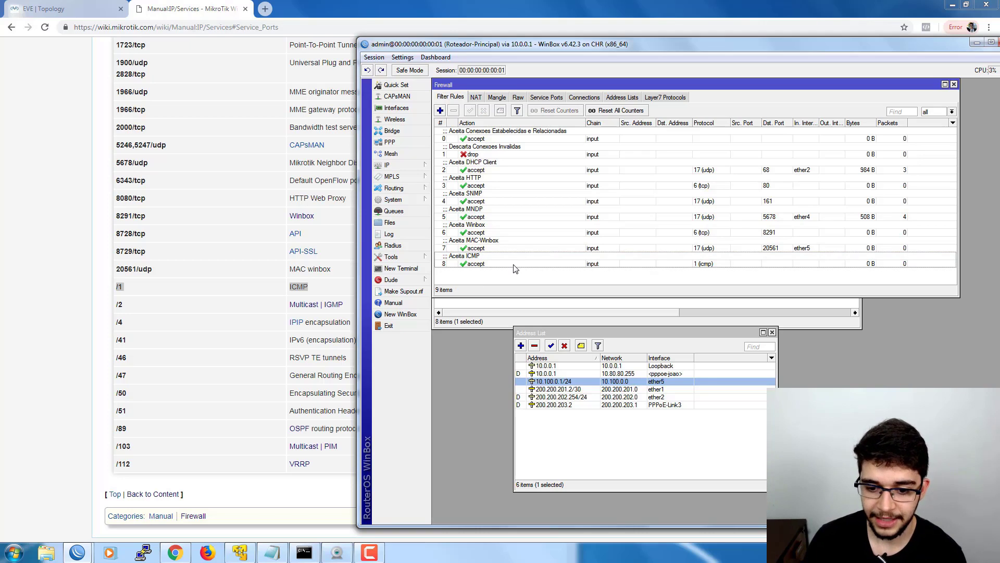
pyautogui.moveTo(504, 295); pyautogui.dragTo(537, 342)
pyautogui.click(548, 304)
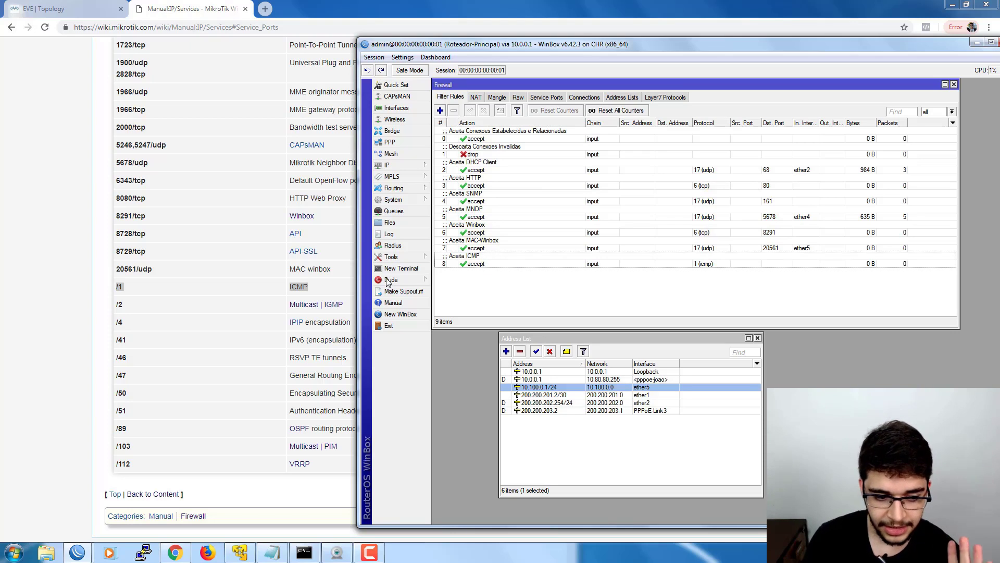
# Switch to Chrome and examine the IGMP, IPIP, IPv6 encapsulation and RSVP TE rows of the port table
pyautogui.click(338, 292)
pyautogui.moveTo(365, 307); pyautogui.dragTo(113, 310)
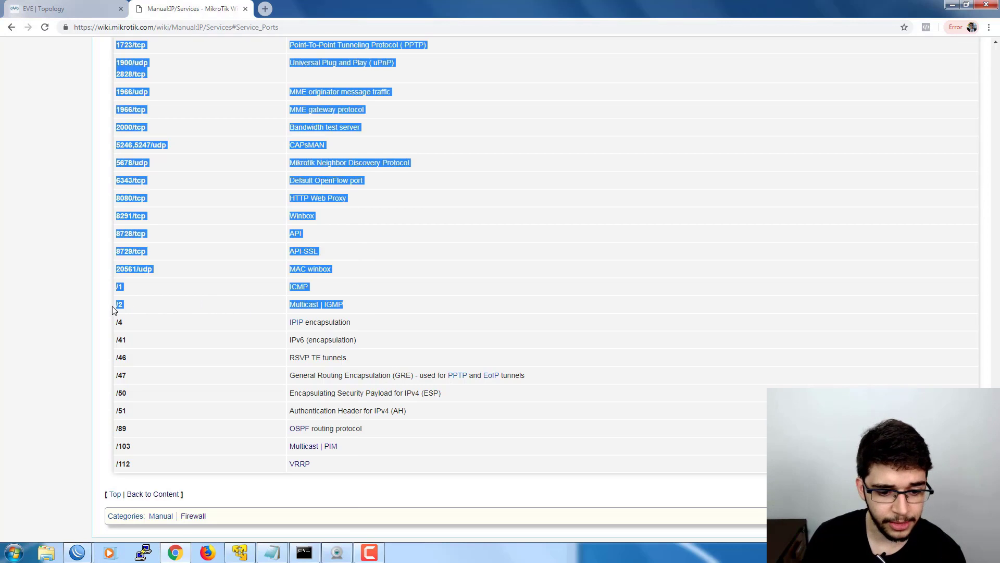
pyautogui.click(379, 306)
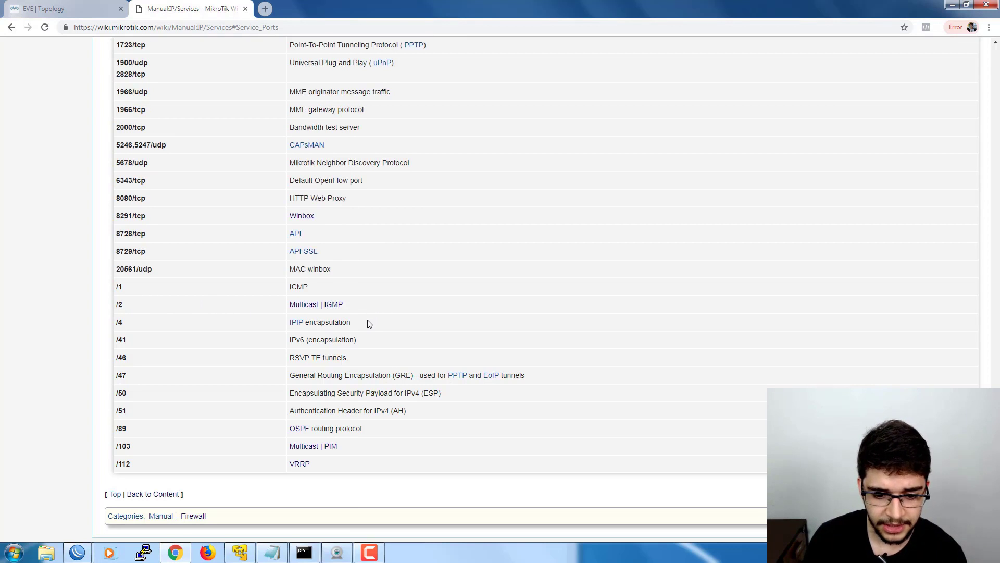
pyautogui.moveTo(368, 325); pyautogui.dragTo(125, 327)
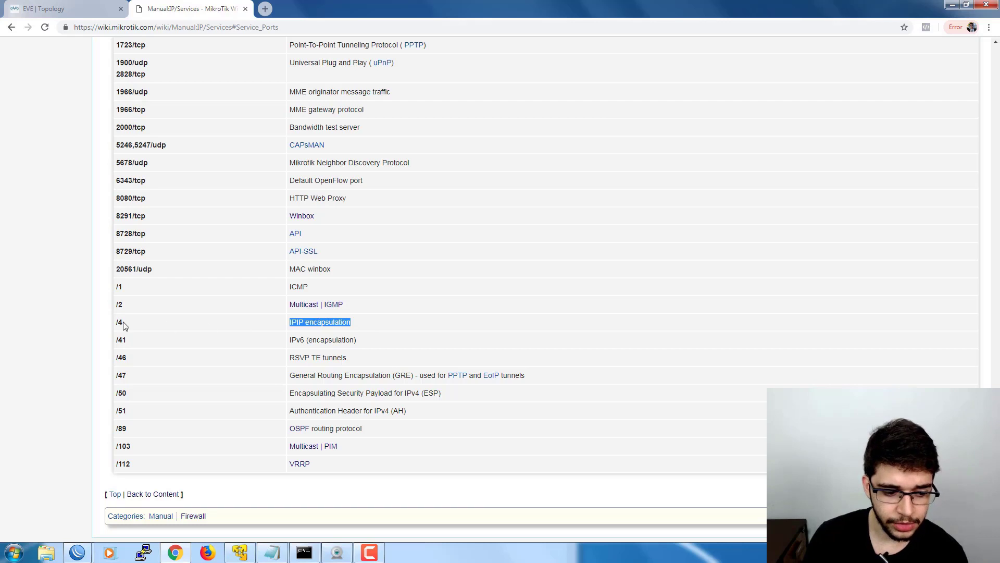
pyautogui.click(366, 344)
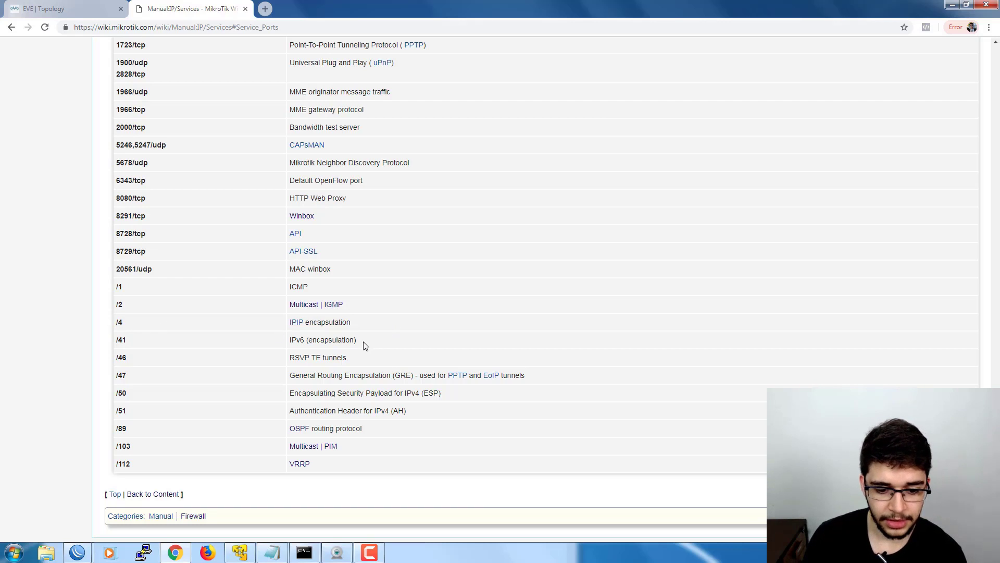
pyautogui.moveTo(356, 342); pyautogui.dragTo(171, 350)
pyautogui.click(370, 363)
pyautogui.moveTo(372, 362); pyautogui.dragTo(292, 360)
pyautogui.click(288, 379)
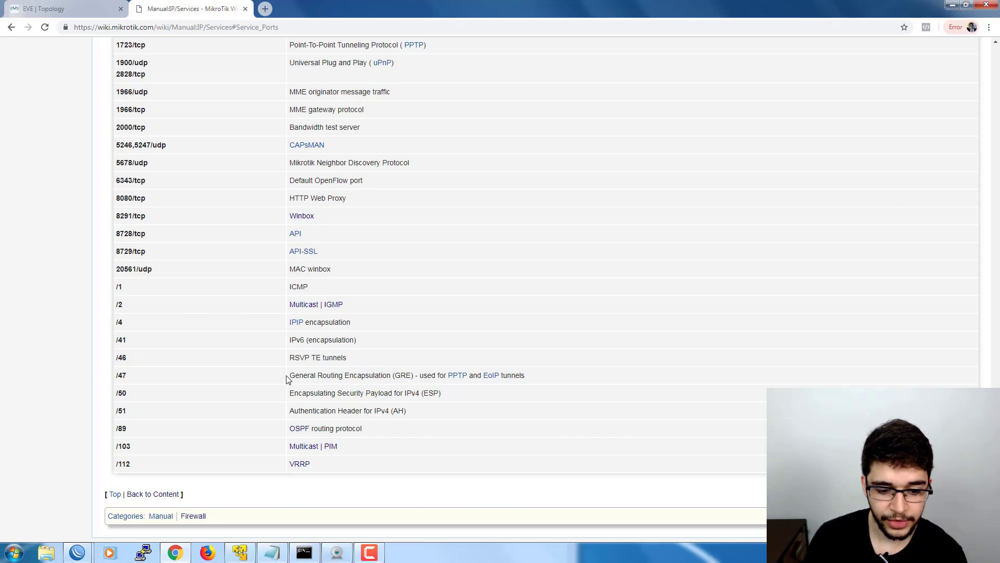
# Examine the General Routing Encapsulation (GRE) row, its protocol number and the tunnels that use it
pyautogui.moveTo(291, 376); pyautogui.dragTo(535, 380)
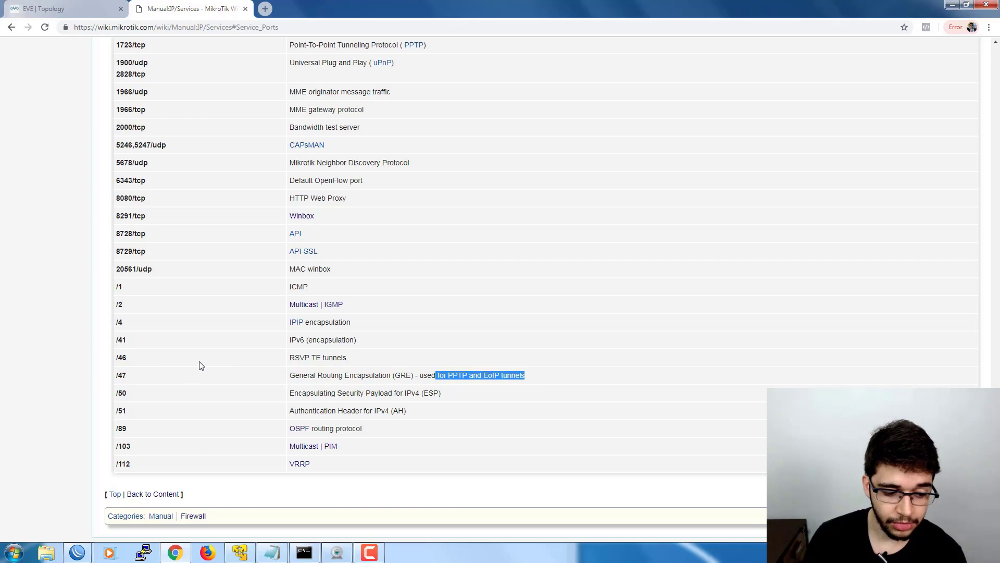
pyautogui.click(126, 375)
pyautogui.keyDown('shift'); pyautogui.click(127, 378); pyautogui.keyUp('shift')
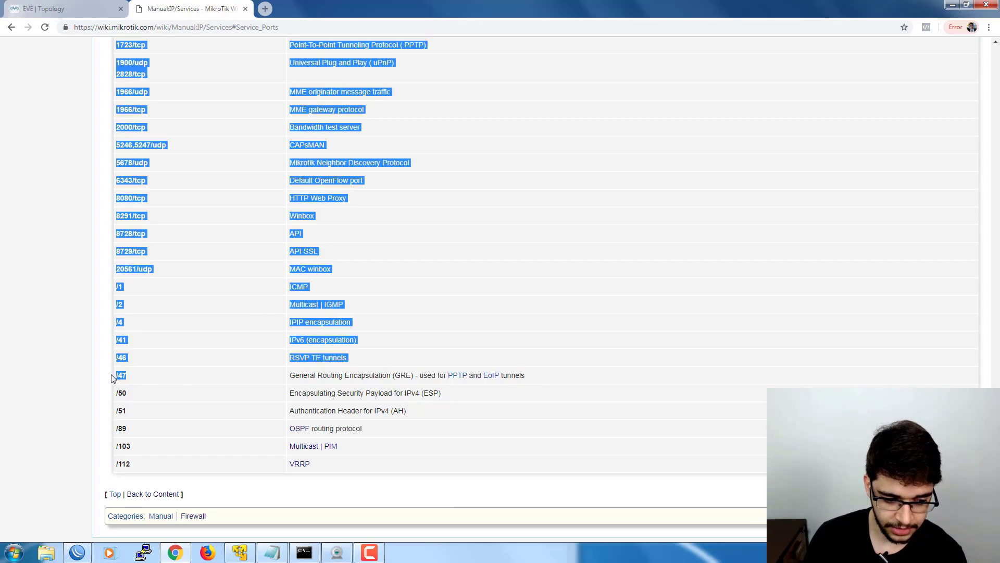
pyautogui.click(127, 379)
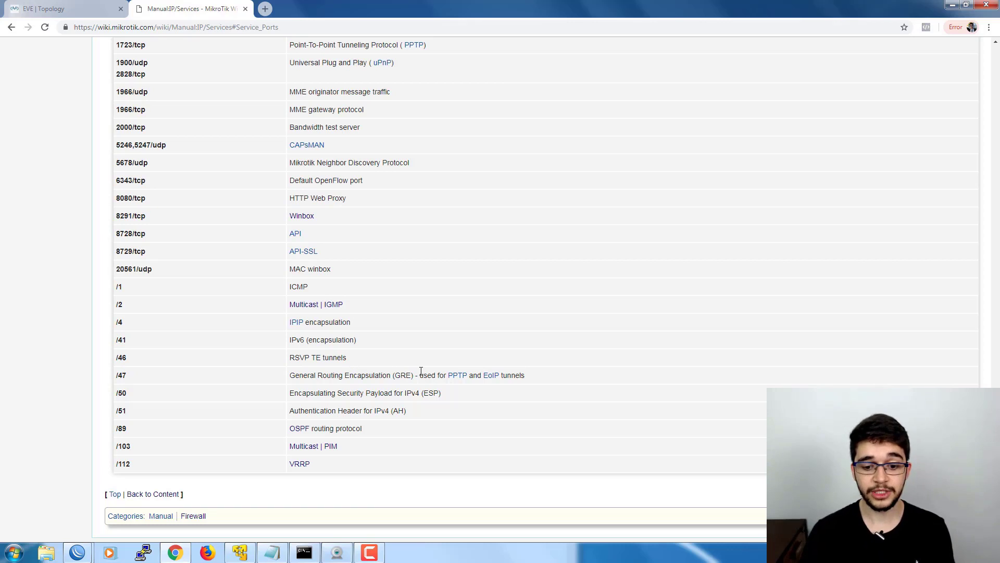
pyautogui.moveTo(428, 373); pyautogui.dragTo(501, 375)
pyautogui.click(529, 379)
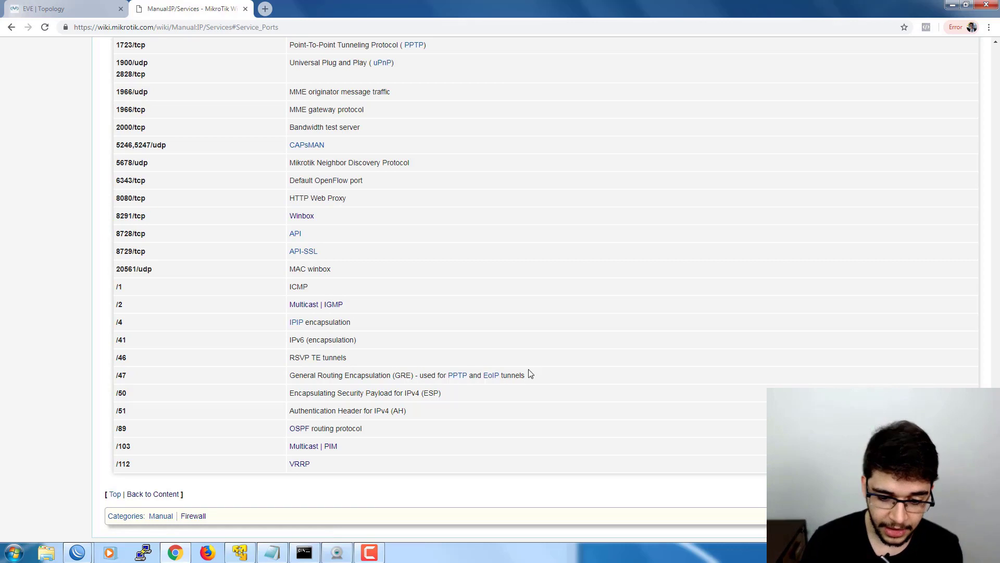
pyautogui.moveTo(415, 377); pyautogui.dragTo(292, 379)
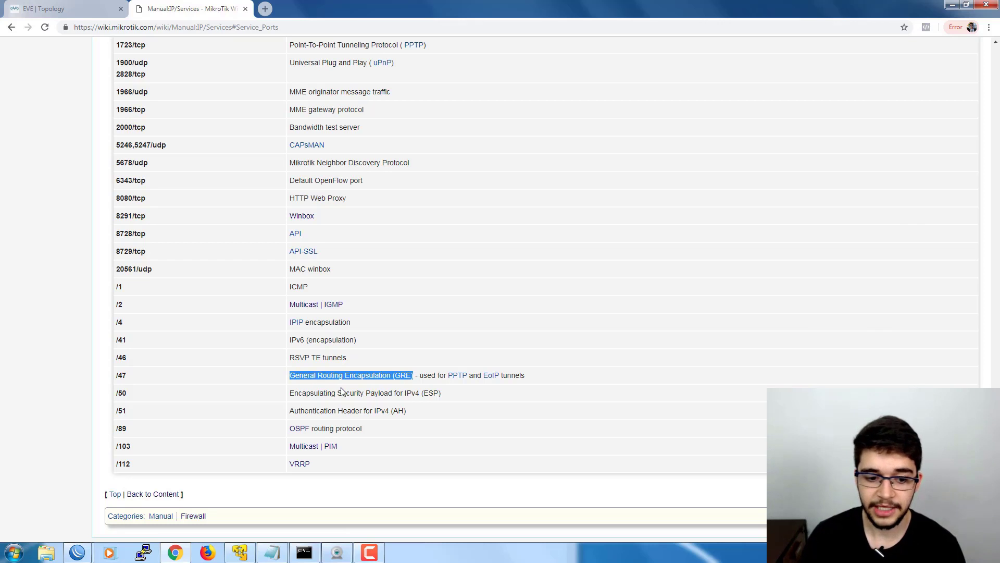
pyautogui.click(77, 551)
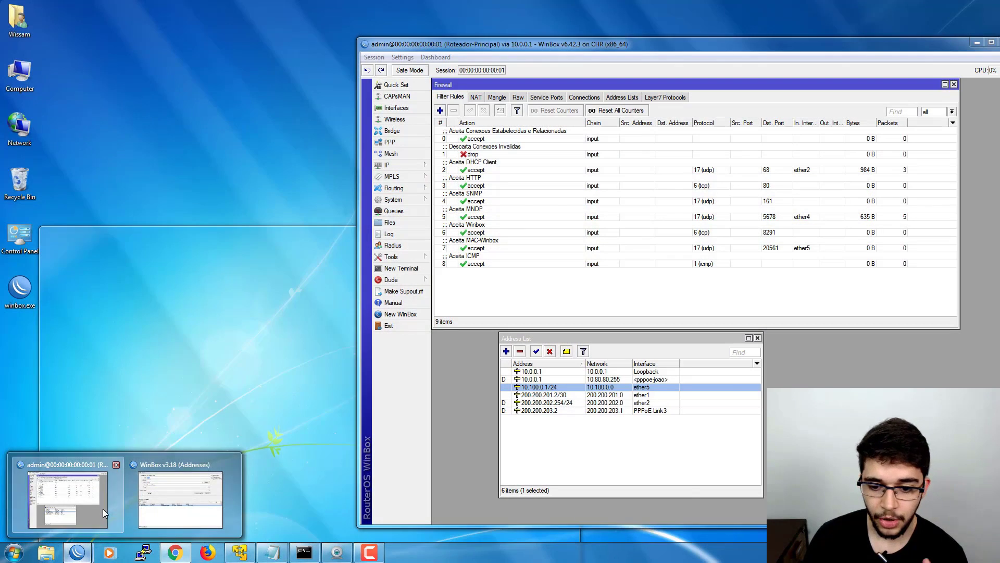
pyautogui.click(102, 508)
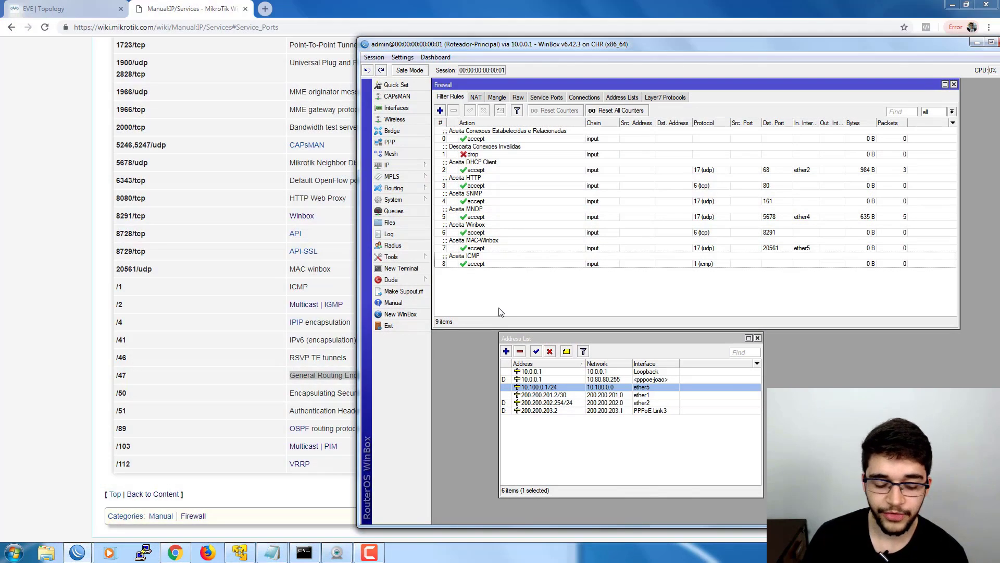
pyautogui.click(440, 111)
pyautogui.click(748, 126)
pyautogui.click(724, 142)
pyautogui.click(564, 173)
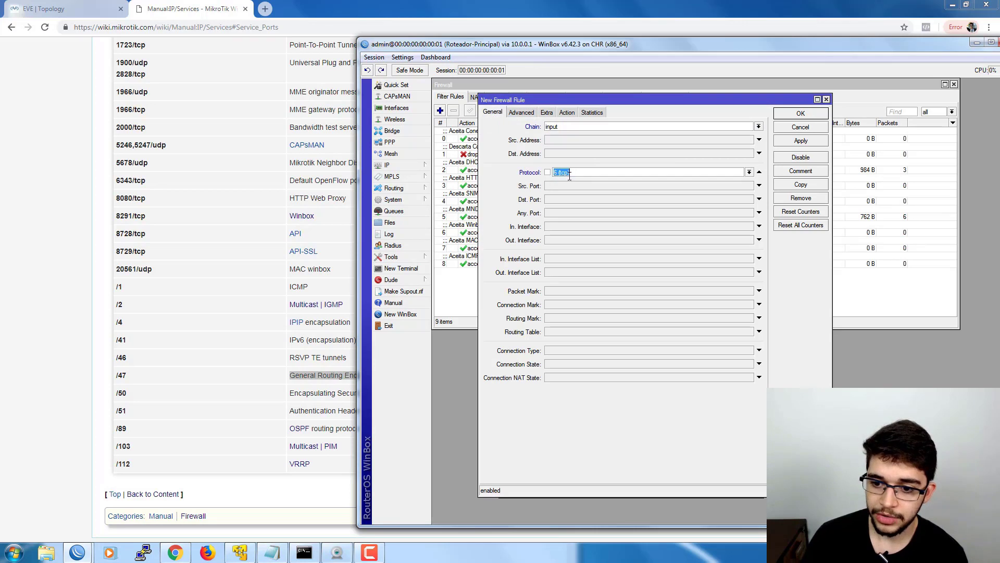
pyautogui.write('47')
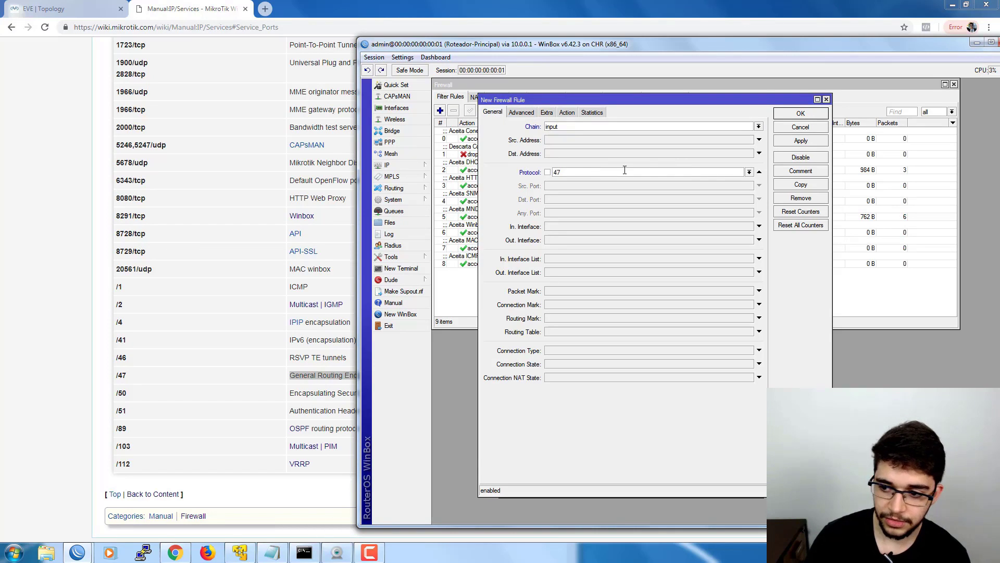
pyautogui.click(749, 173)
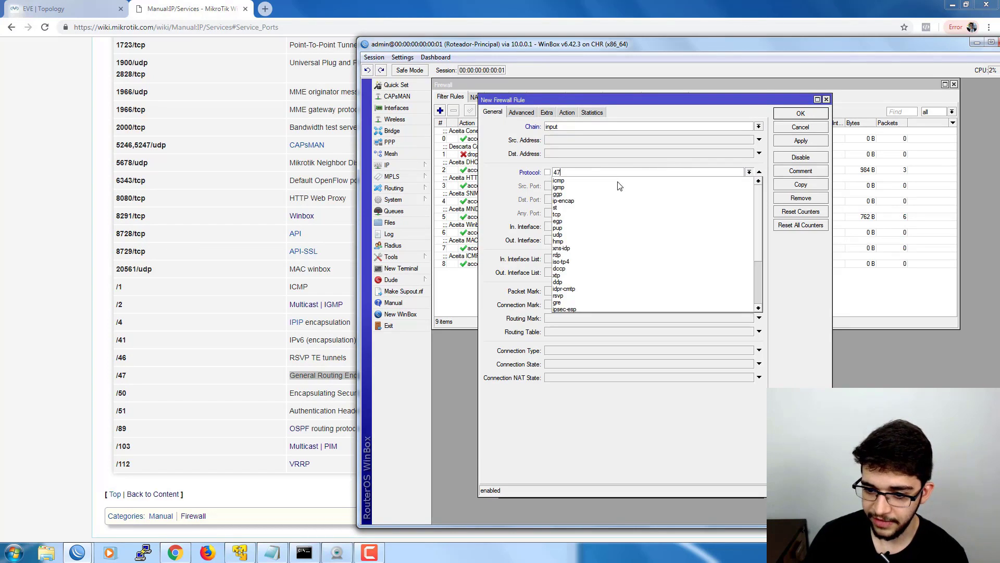
pyautogui.scroll(-3, 565, 245)
pyautogui.click(567, 244)
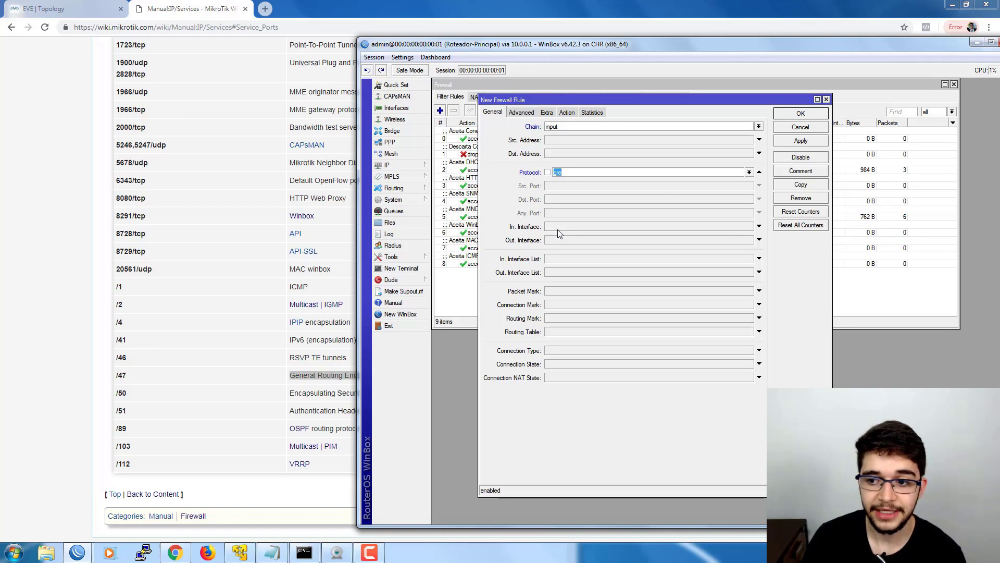
pyautogui.click(801, 129)
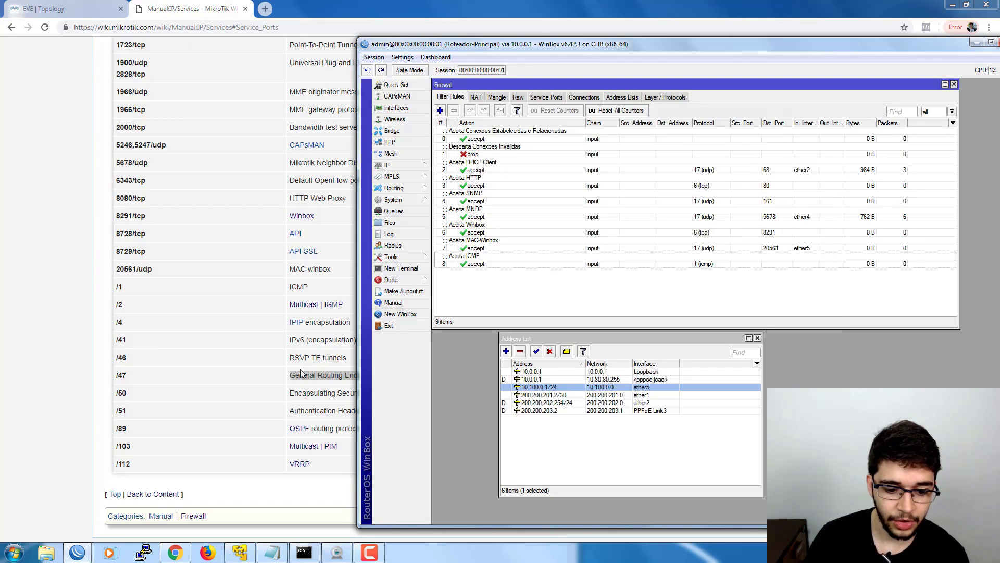
# Return to Chrome and examine the ESP and AH rows together with the L2TP part of the port table
pyautogui.click(289, 389)
pyautogui.moveTo(449, 398); pyautogui.dragTo(275, 402)
pyautogui.click(275, 402)
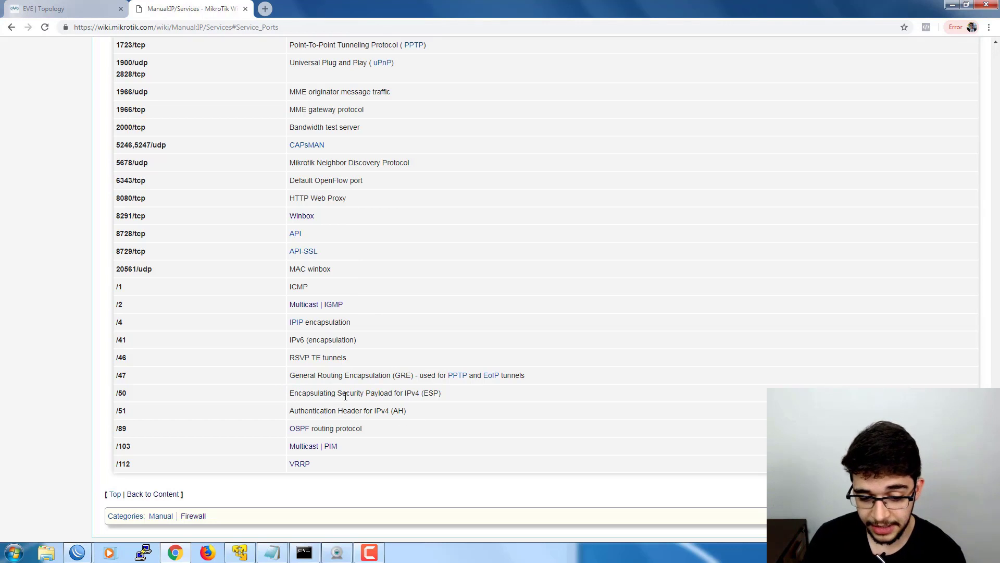
pyautogui.moveTo(420, 415); pyautogui.dragTo(115, 399)
pyautogui.scroll(5, 410, 270)
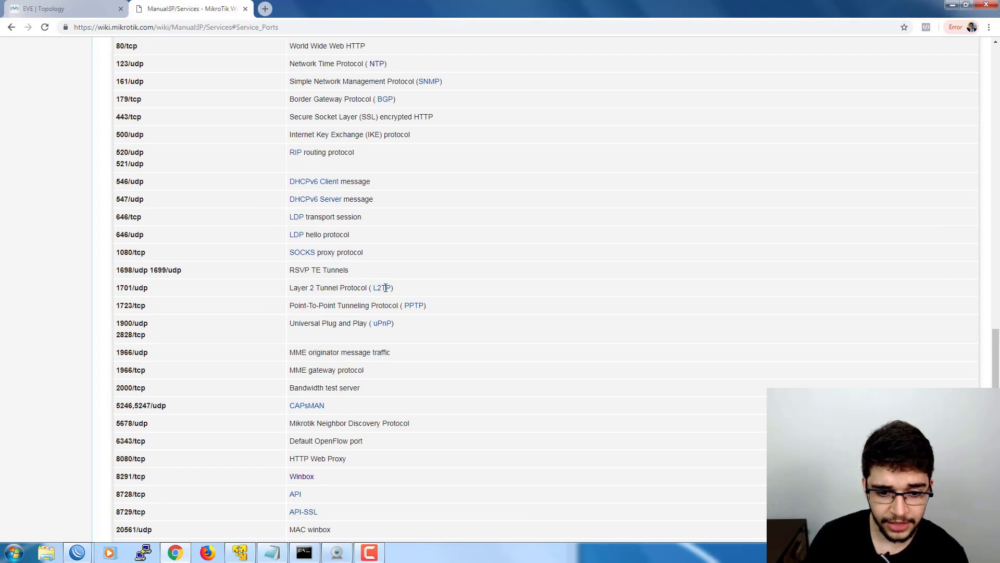
pyautogui.scroll(-1, 386, 288)
pyautogui.scroll(-5, 385, 288)
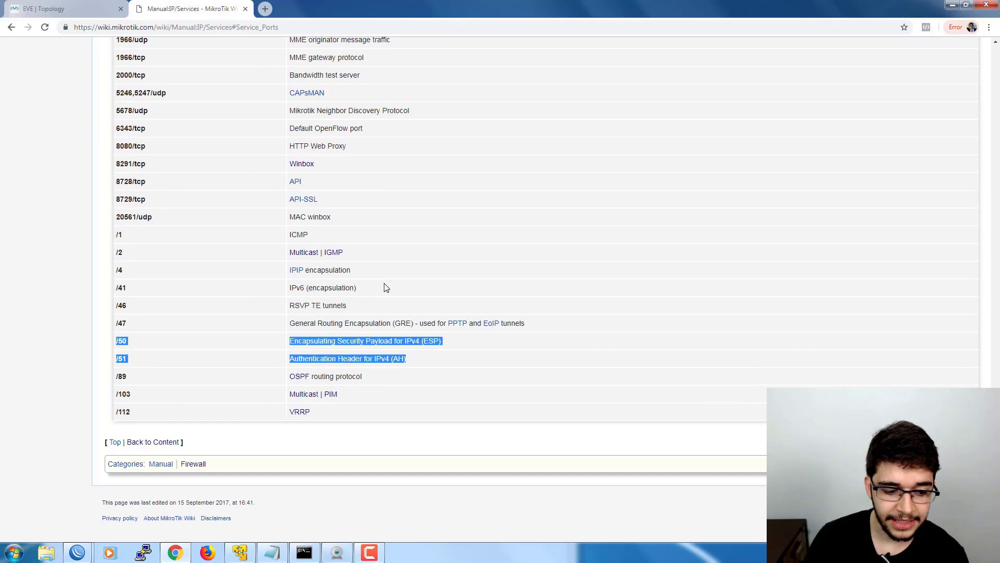
# Review protocol numbers 50 and 51, the L2TP and IKE port rows, and the OSPF protocol number in the port table
pyautogui.click(130, 342)
pyautogui.moveTo(130, 359)
pyautogui.mouseDown()
pyautogui.moveTo(111, 359)
pyautogui.moveTo(137, 363)
pyautogui.mouseUp()
pyautogui.scroll(4, 130, 364)
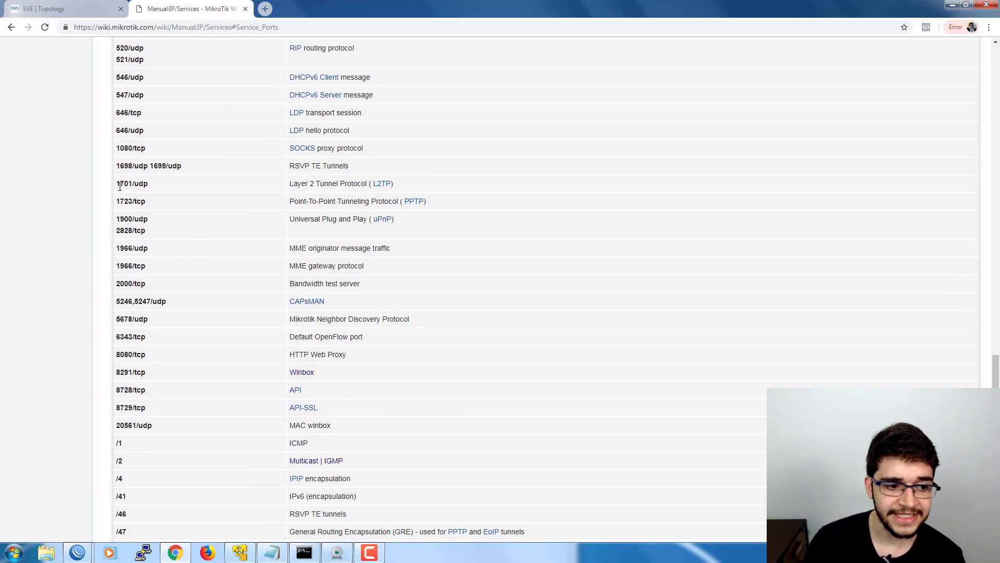
pyautogui.scroll(2, 145, 208)
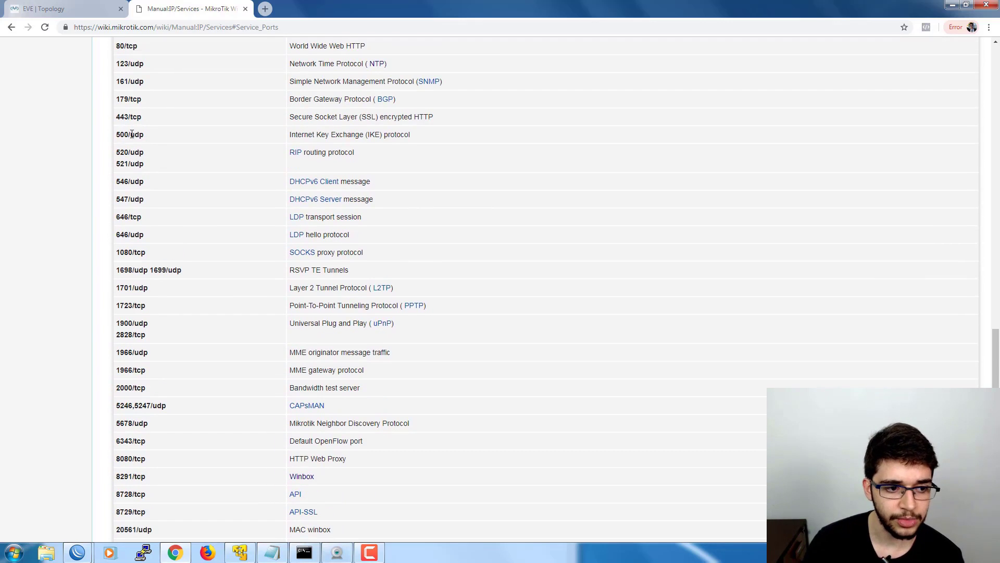
pyautogui.scroll(-6, 245, 233)
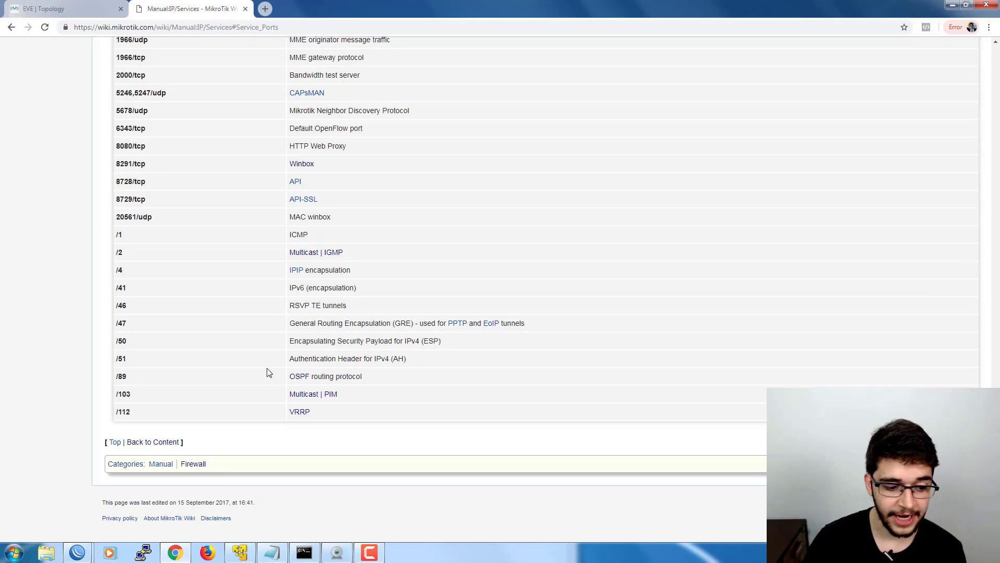
pyautogui.moveTo(115, 376); pyautogui.dragTo(131, 380)
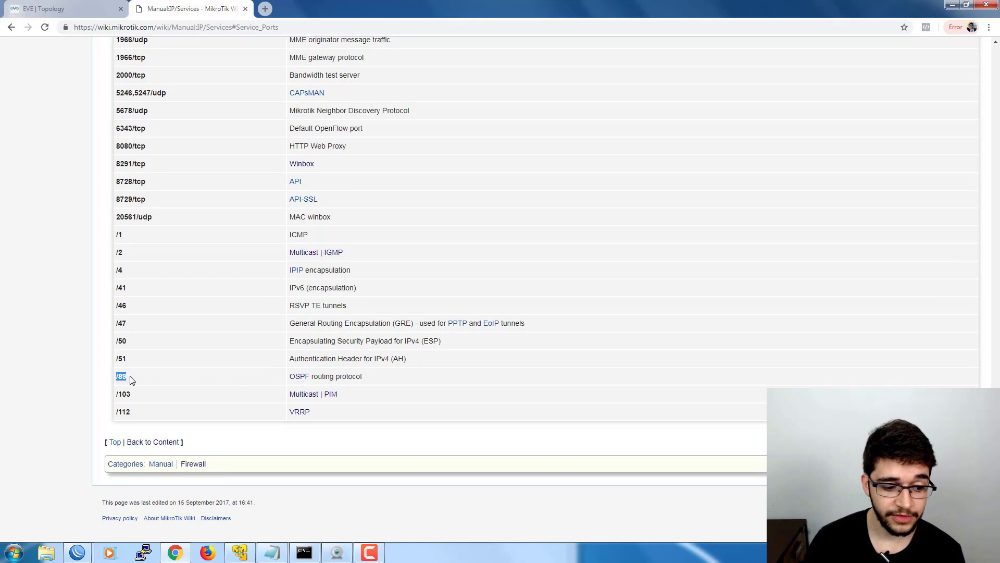
# Switch to WinBox and add an input-chain filter rule that accepts protocol 89 (OSPF)
pyautogui.moveTo(377, 380); pyautogui.dragTo(115, 377)
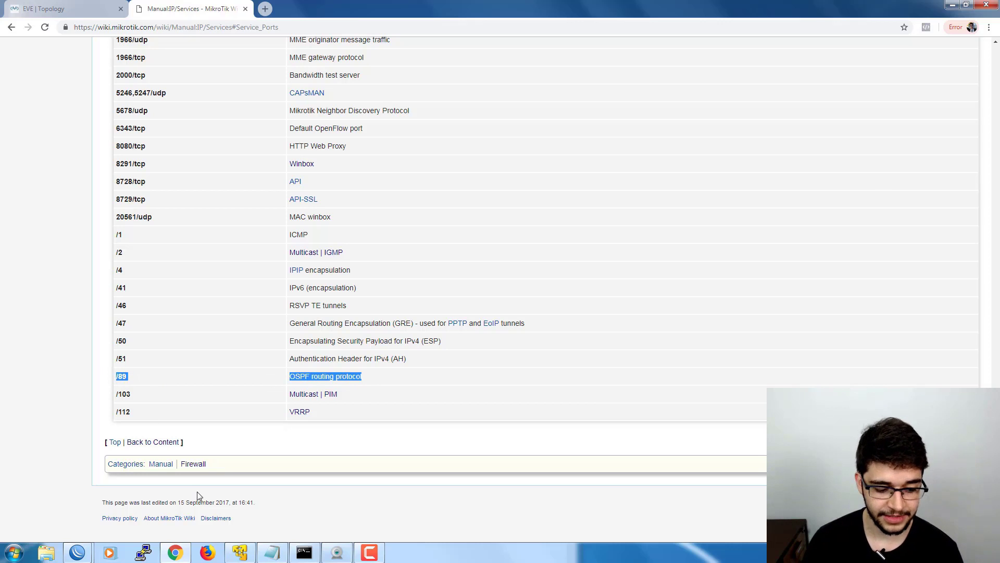
pyautogui.moveTo(78, 553)
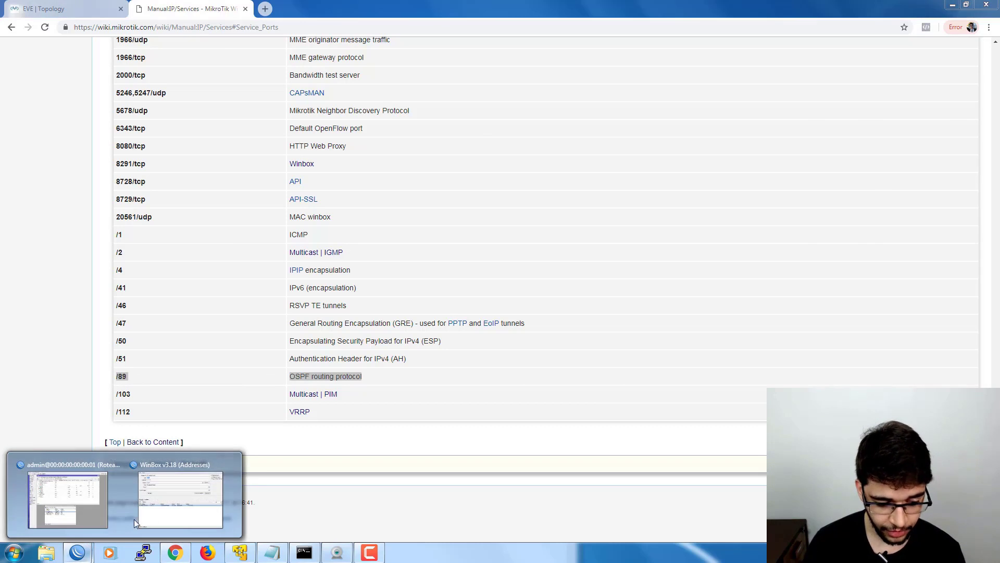
pyautogui.click(85, 501)
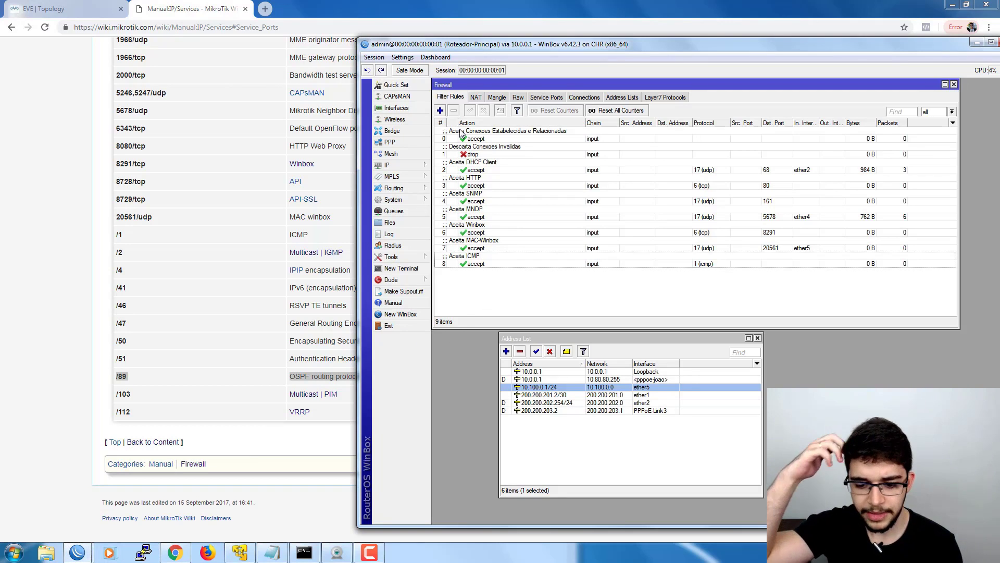
pyautogui.click(440, 110)
pyautogui.click(759, 127)
pyautogui.click(628, 142)
pyautogui.click(572, 172)
pyautogui.write('89')
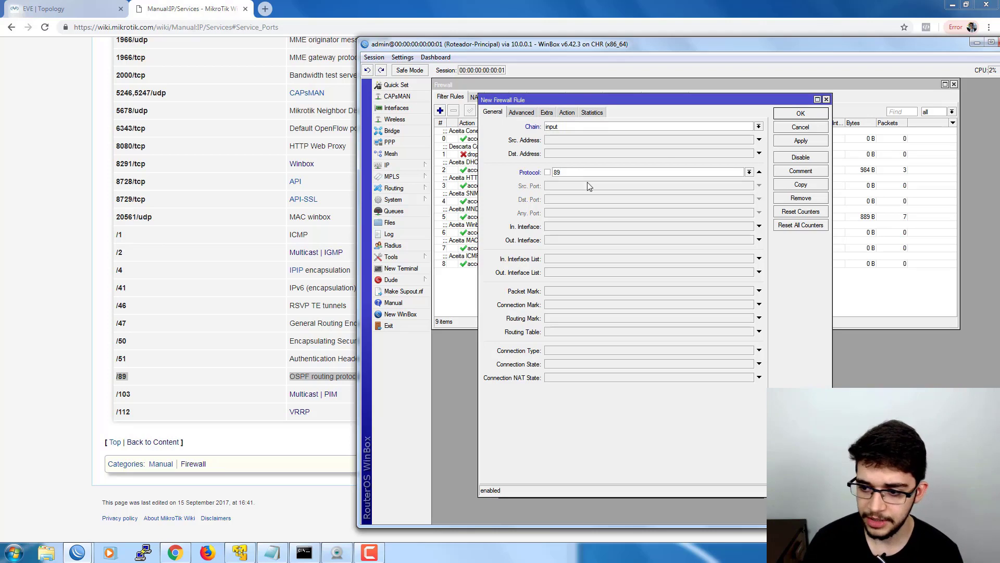
pyautogui.click(568, 113)
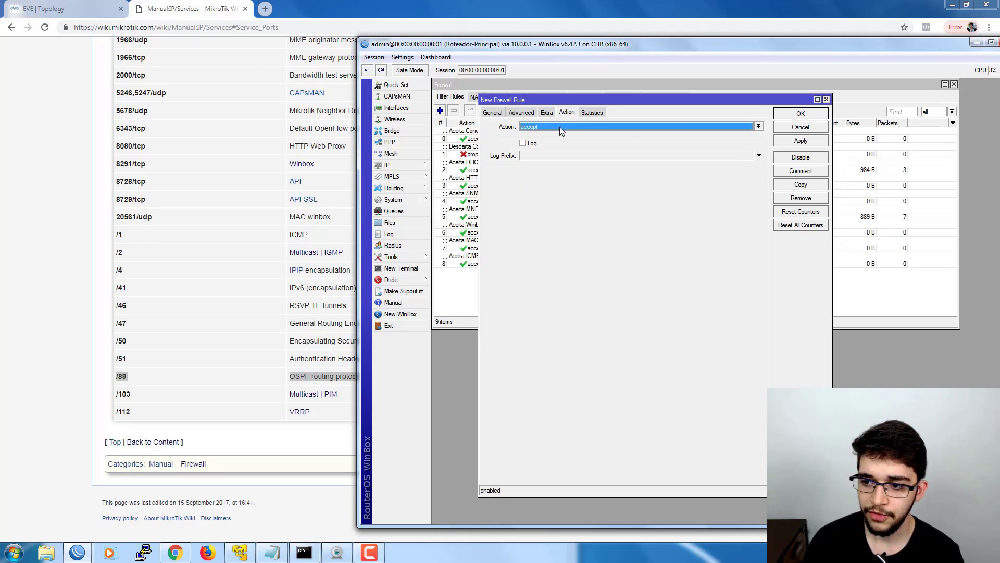
pyautogui.click(794, 115)
# Comment the new protocol 89 filter rule as "Aceita OSPF"
pyautogui.click(495, 272)
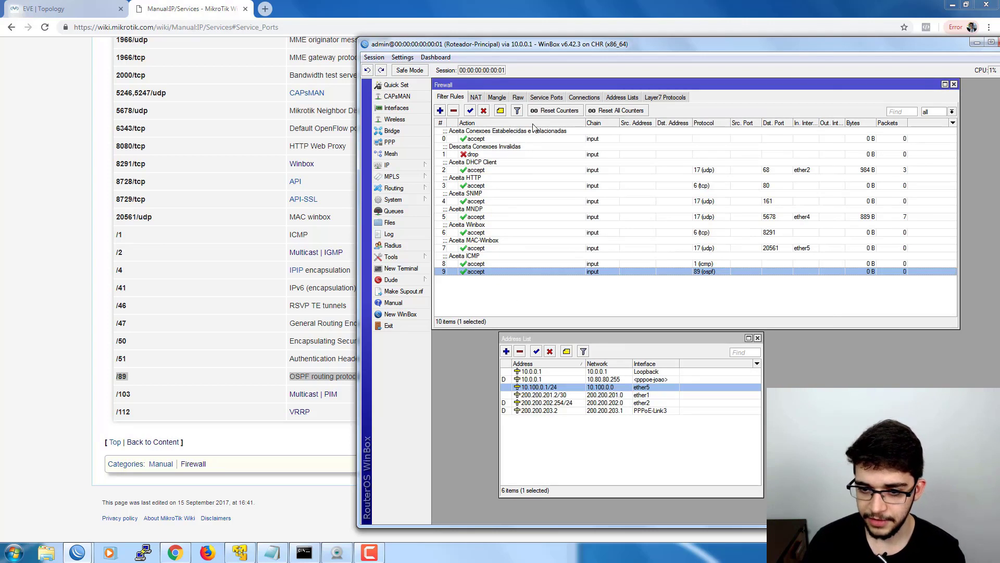
pyautogui.click(501, 111)
pyautogui.write('Aceita SO')
pyautogui.write('FP')
pyautogui.press('BackSpace')
pyautogui.press('BackSpace')
pyautogui.press('BackSpace')
pyautogui.press('BackSpace')
pyautogui.write('OSPF')
pyautogui.press('Return')
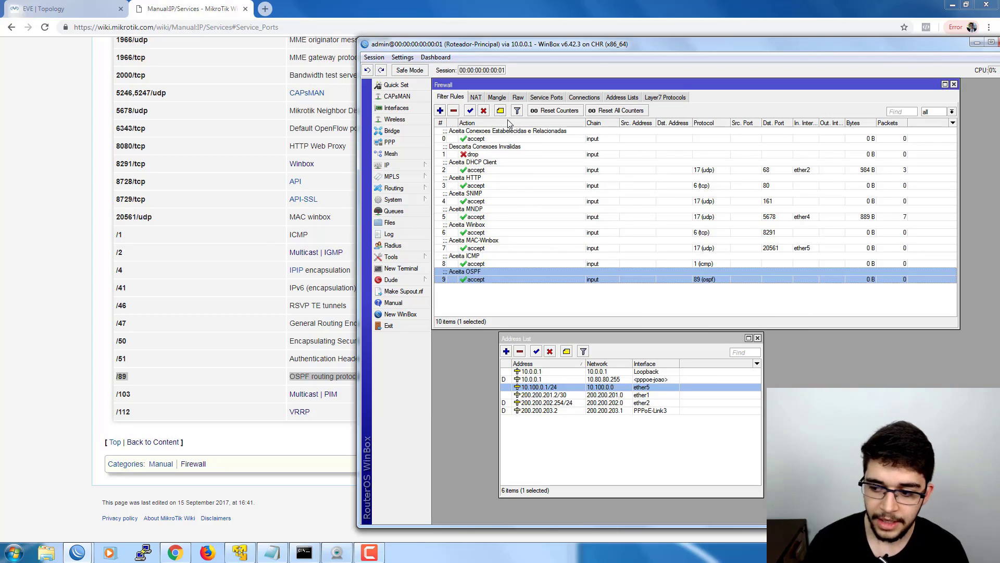
# Create an interface list named WAN
pyautogui.doubleClick(491, 279)
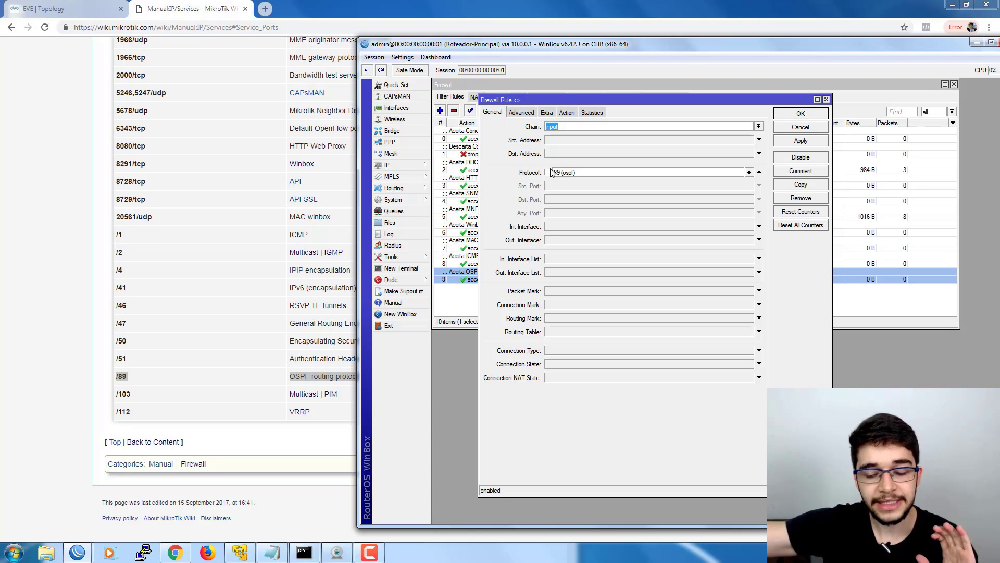
pyautogui.click(612, 172)
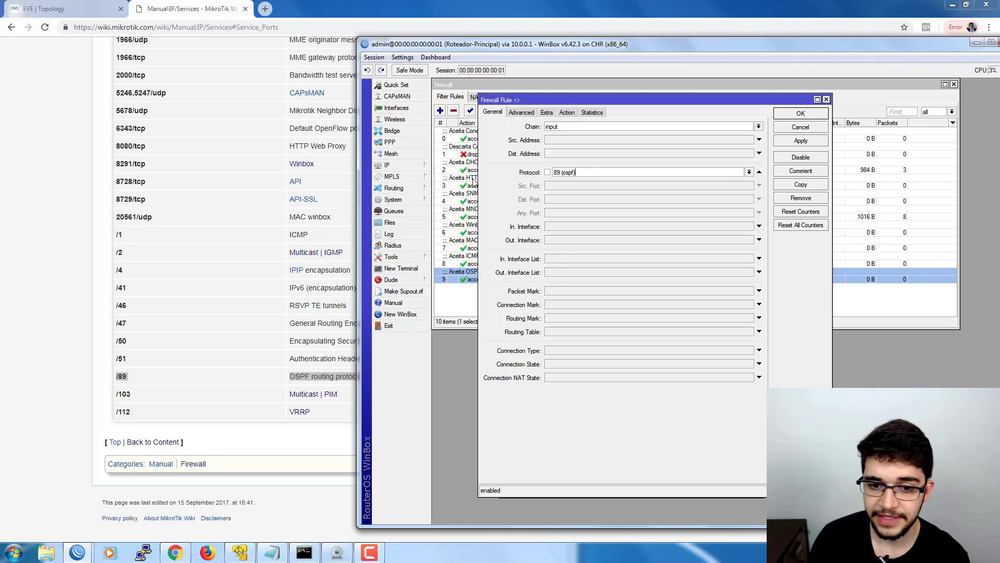
pyautogui.click(394, 108)
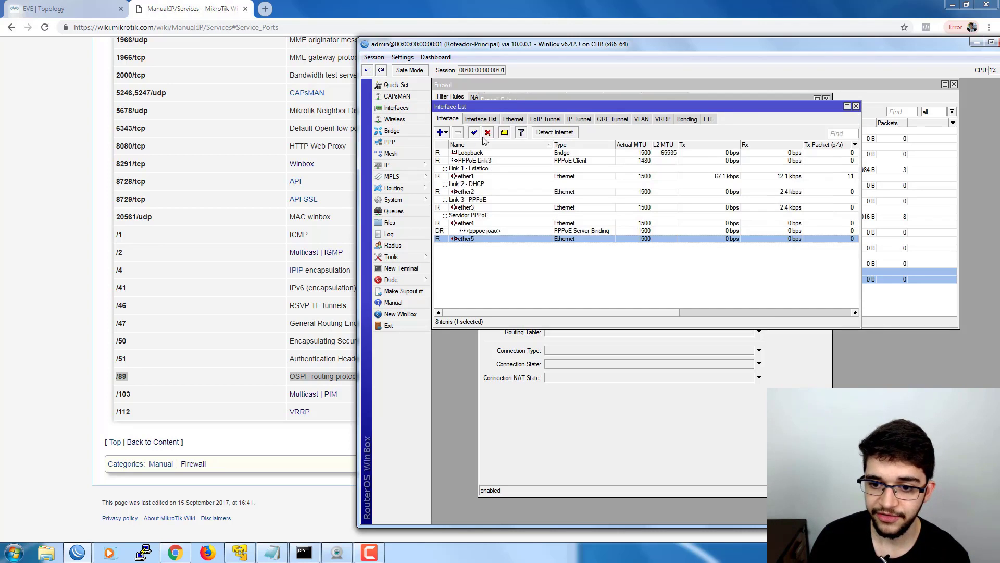
pyautogui.moveTo(511, 104); pyautogui.dragTo(521, 146)
pyautogui.click(489, 156)
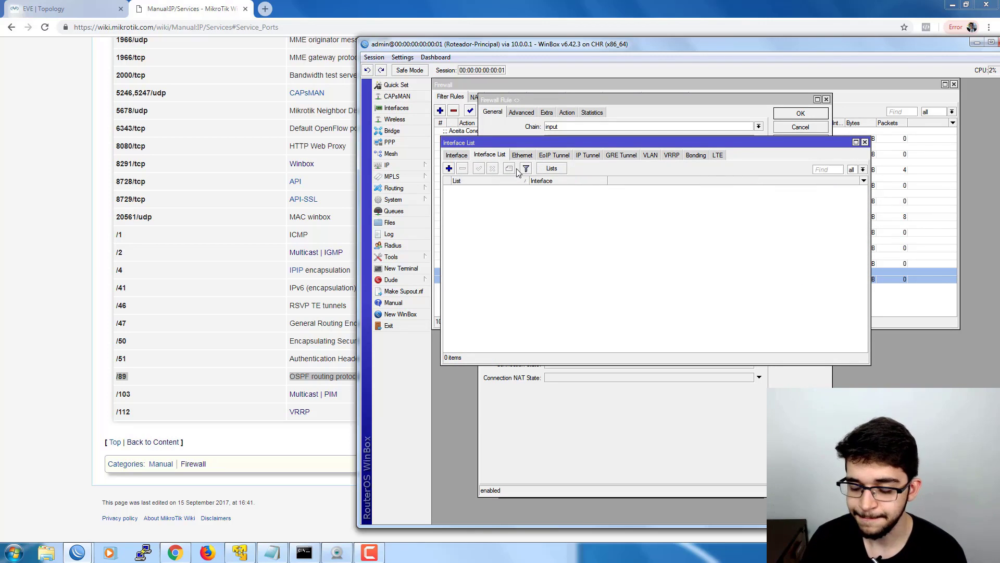
pyautogui.click(553, 170)
pyautogui.moveTo(722, 224); pyautogui.dragTo(548, 183)
pyautogui.click(510, 196)
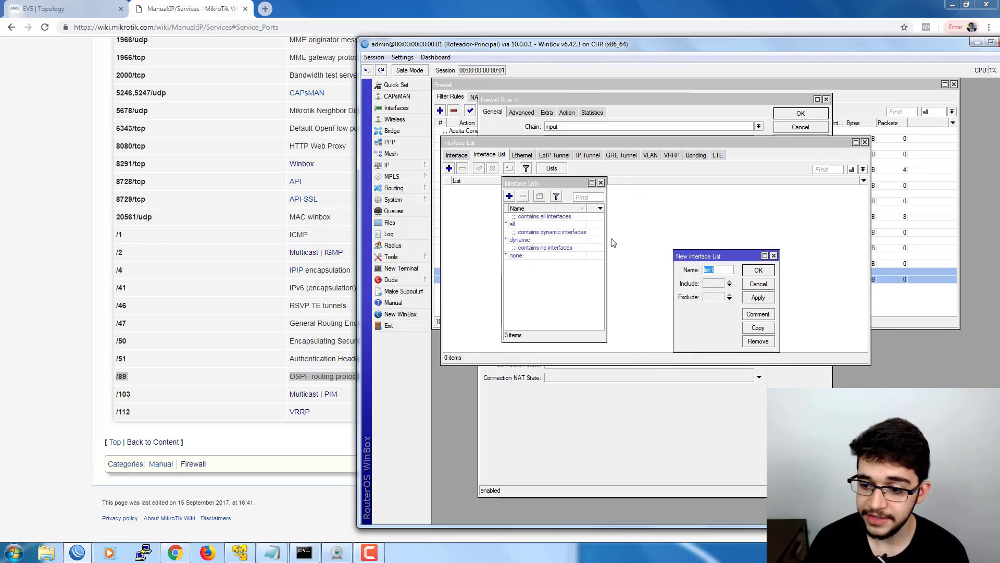
pyautogui.moveTo(684, 261); pyautogui.dragTo(607, 252)
pyautogui.write('WAN')
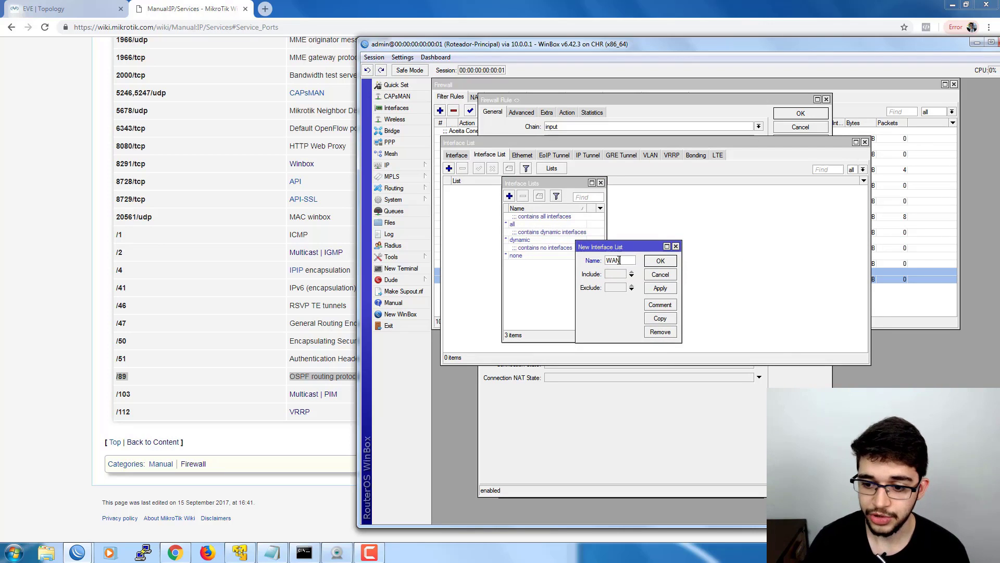
pyautogui.click(657, 262)
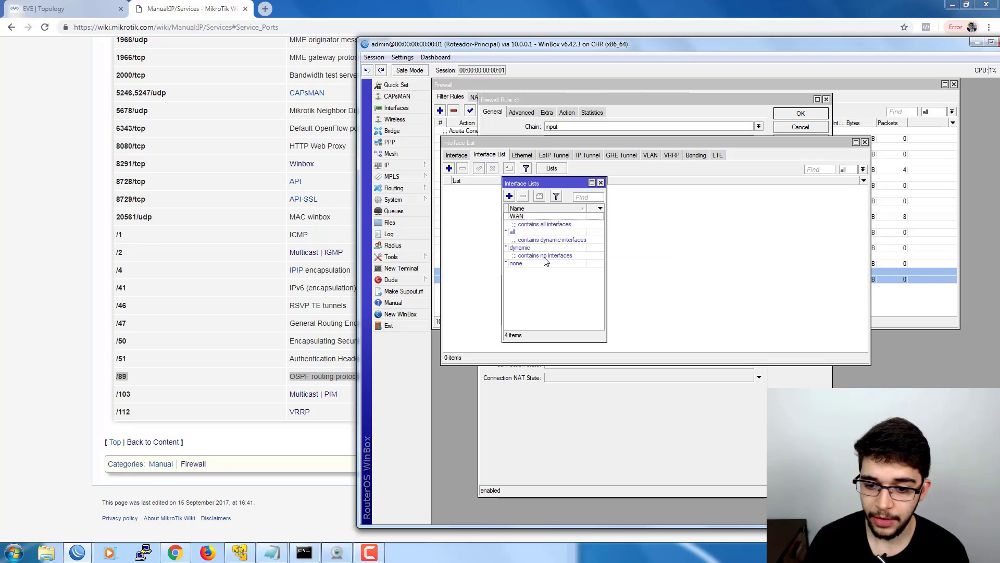
pyautogui.click(515, 218)
pyautogui.click(600, 183)
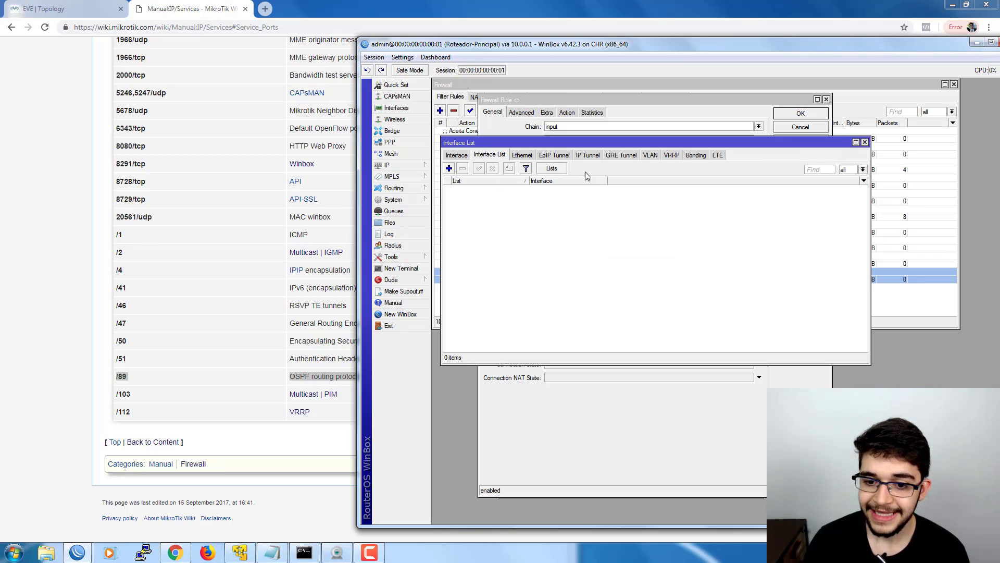
# Add ether1, ether2 and ether3 as members of the WAN interface list
pyautogui.click(449, 169)
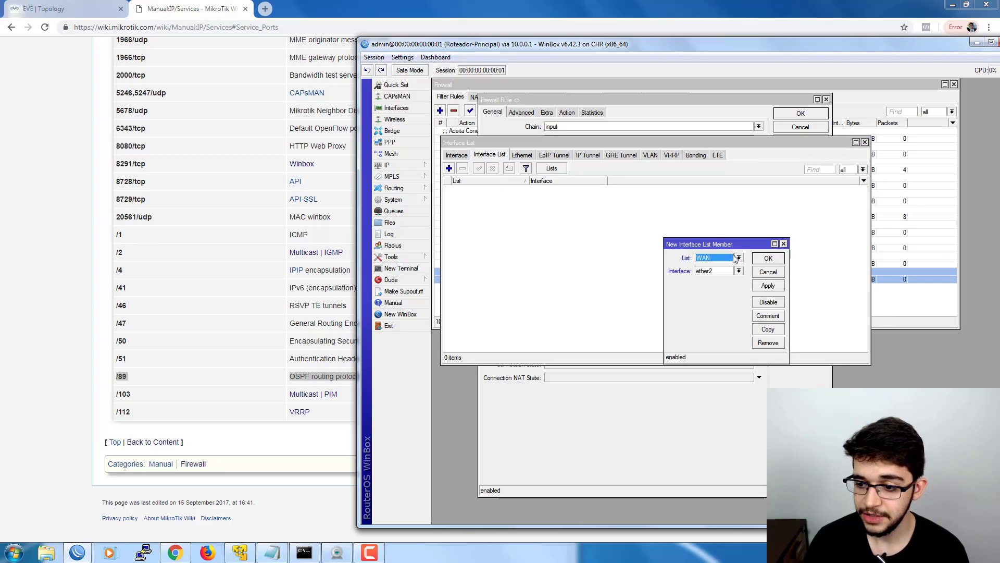
pyautogui.moveTo(715, 240); pyautogui.dragTo(490, 247)
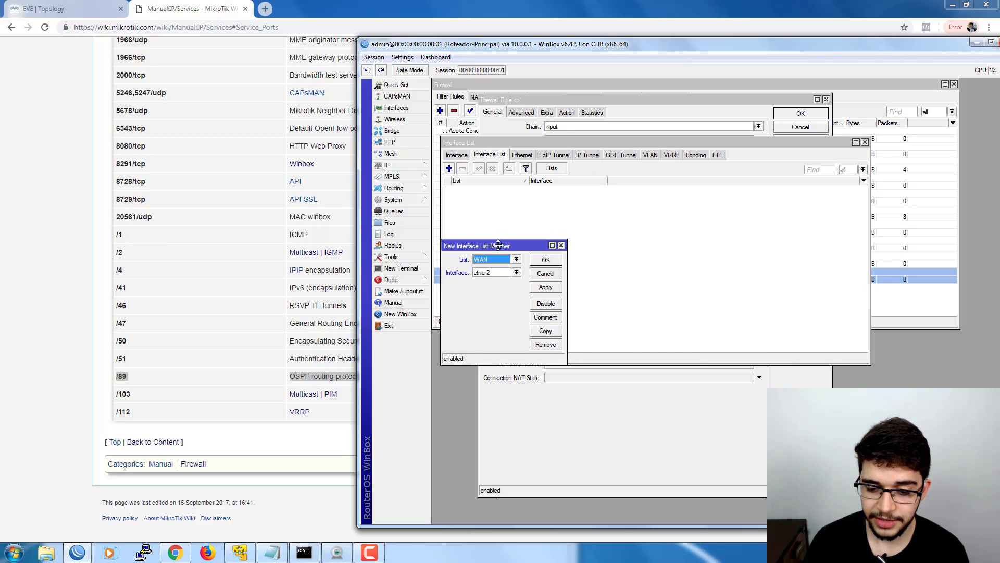
pyautogui.click(516, 273)
pyautogui.click(499, 302)
pyautogui.click(545, 260)
pyautogui.click(449, 169)
pyautogui.click(545, 261)
pyautogui.click(449, 169)
pyautogui.click(517, 273)
pyautogui.click(502, 315)
pyautogui.click(546, 261)
# Add PPPoE-Link3 as a member of the WAN interface list and close the interface lists
pyautogui.click(449, 168)
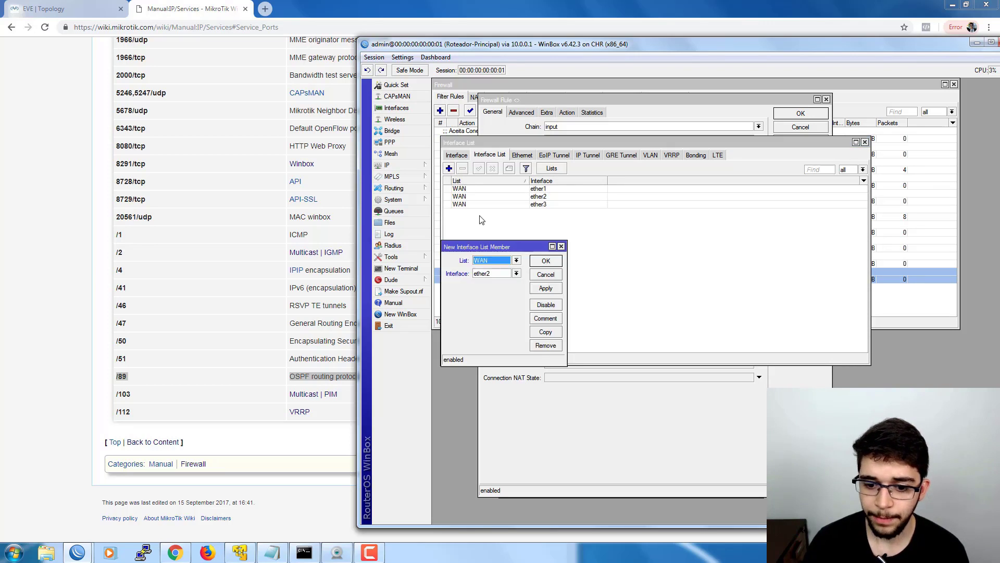
pyautogui.click(516, 273)
pyautogui.click(506, 295)
pyautogui.click(545, 261)
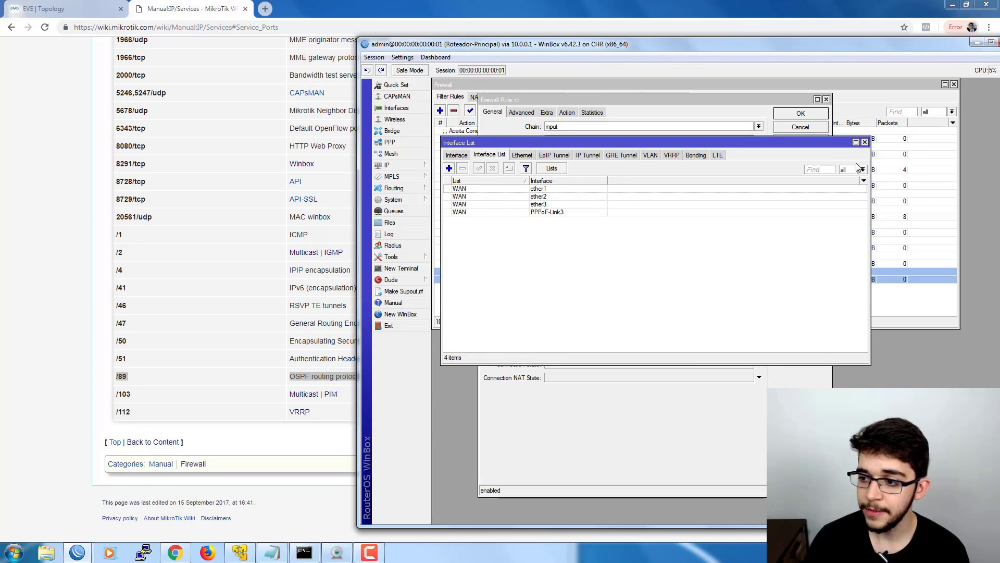
pyautogui.click(865, 142)
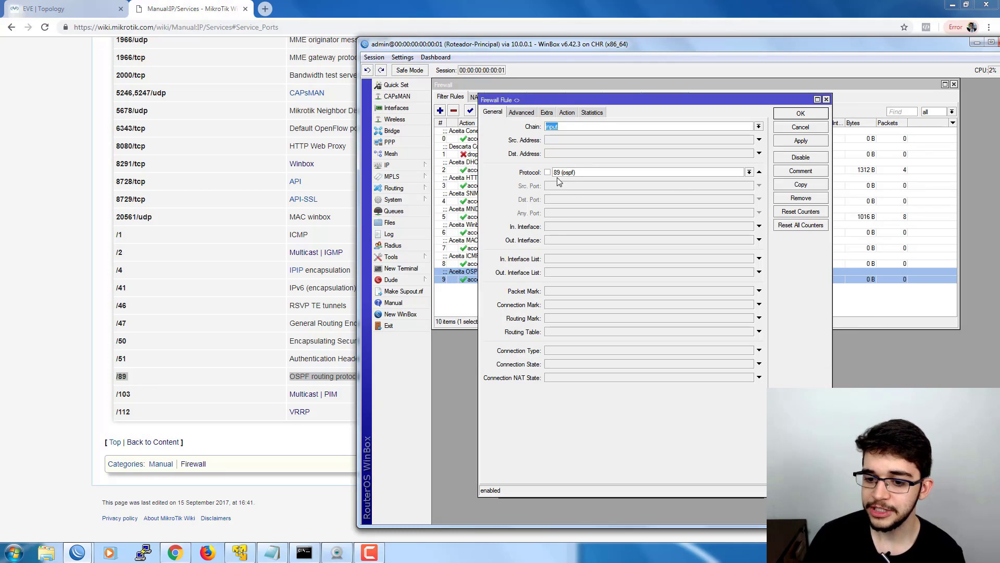
# Set the OSPF rule's incoming interface list to everything except WAN, leaving the single incoming interface empty
pyautogui.click(557, 229)
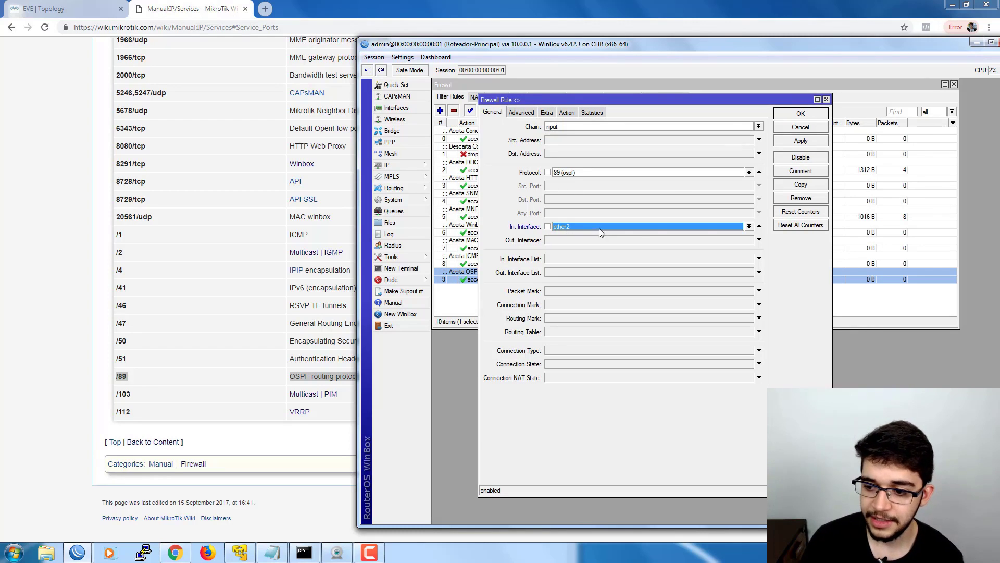
pyautogui.click(760, 229)
pyautogui.click(759, 258)
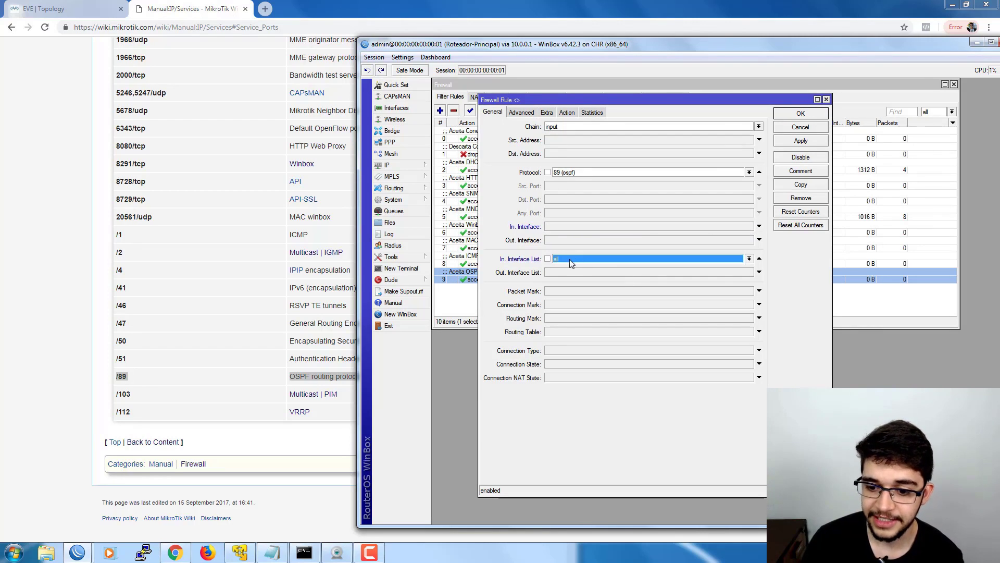
pyautogui.click(749, 258)
pyautogui.click(560, 267)
pyautogui.click(547, 258)
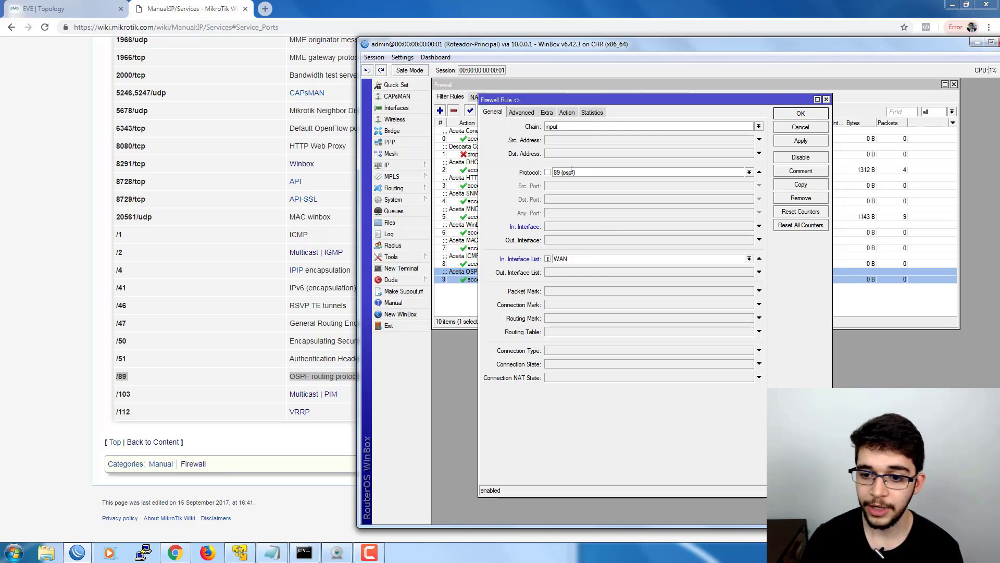
pyautogui.click(567, 113)
pyautogui.click(492, 111)
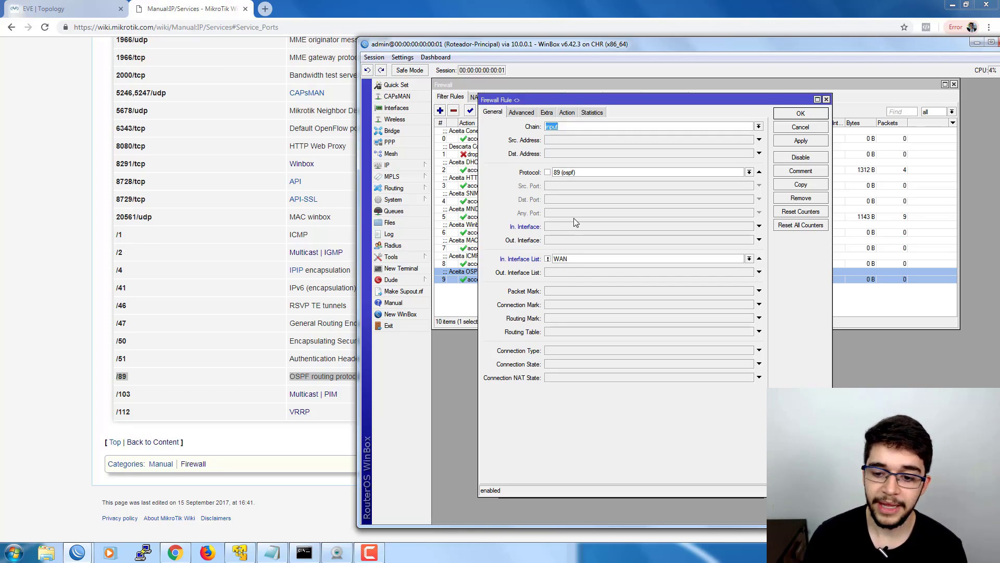
# Check the members of the WAN interface list and delete the "Aceita OSPF" rule from the firewall
pyautogui.click(396, 108)
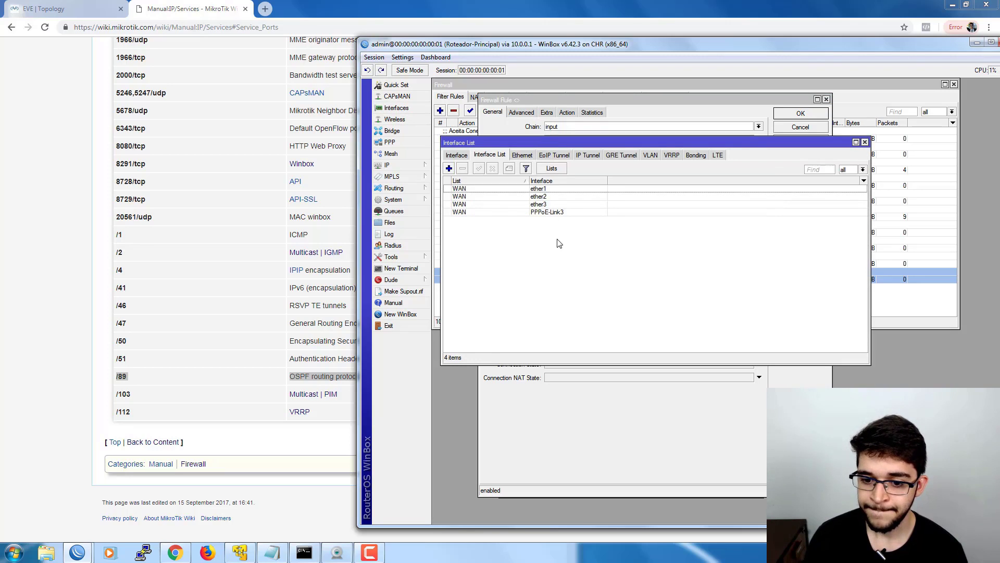
pyautogui.click(518, 196)
pyautogui.click(556, 212)
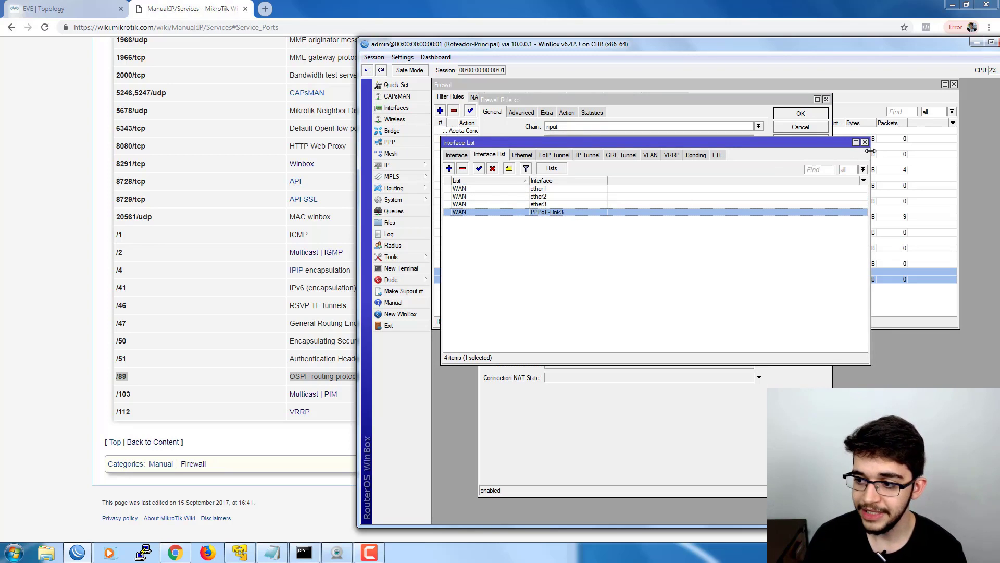
pyautogui.click(864, 142)
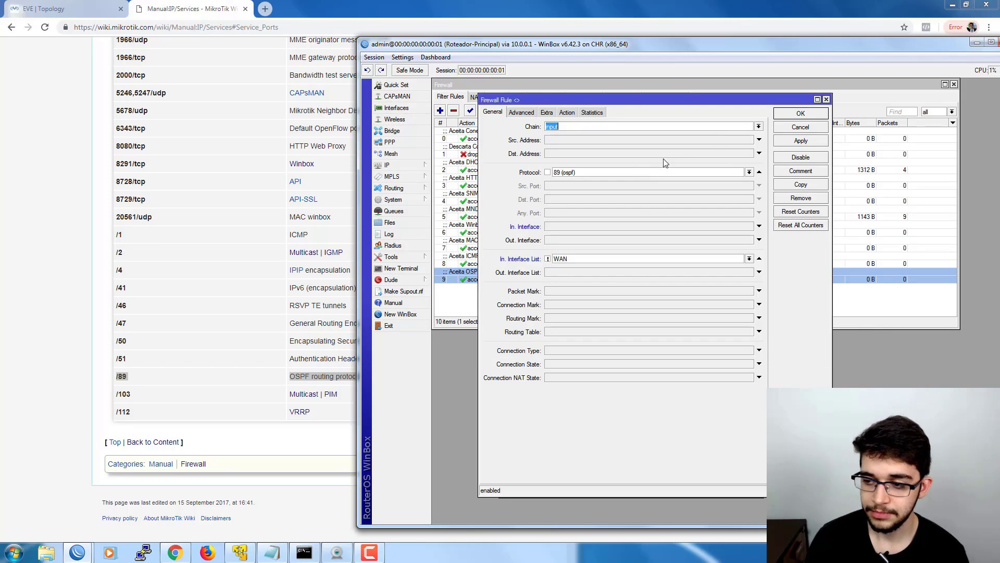
pyautogui.click(780, 114)
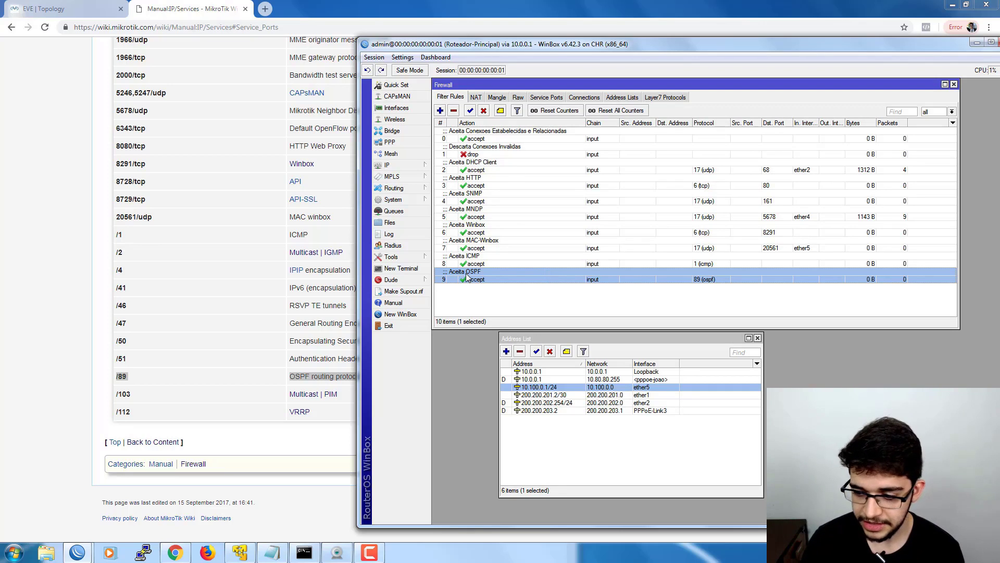
pyautogui.click(454, 110)
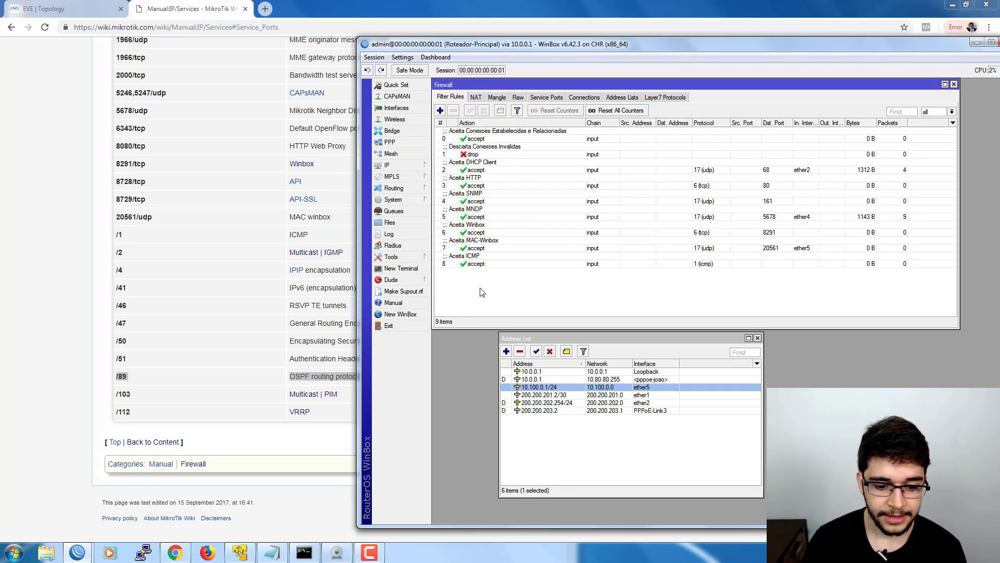
# Return to Chrome and examine the Multicast PIM and VRRP rows and the rest of the port table
pyautogui.click(229, 388)
pyautogui.moveTo(365, 394); pyautogui.dragTo(116, 402)
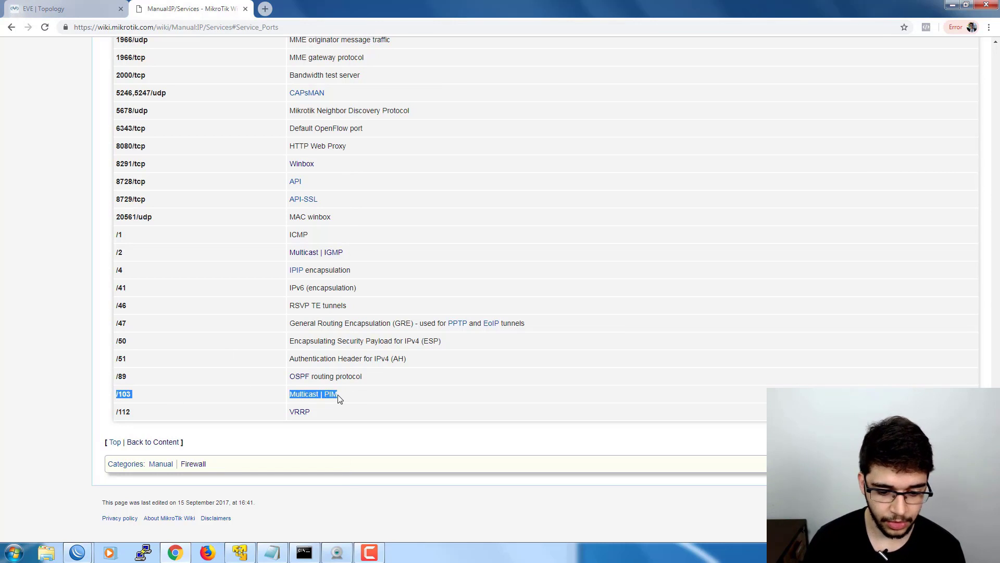
pyautogui.moveTo(368, 410); pyautogui.dragTo(252, 408)
pyautogui.moveTo(128, 409); pyautogui.dragTo(116, 411)
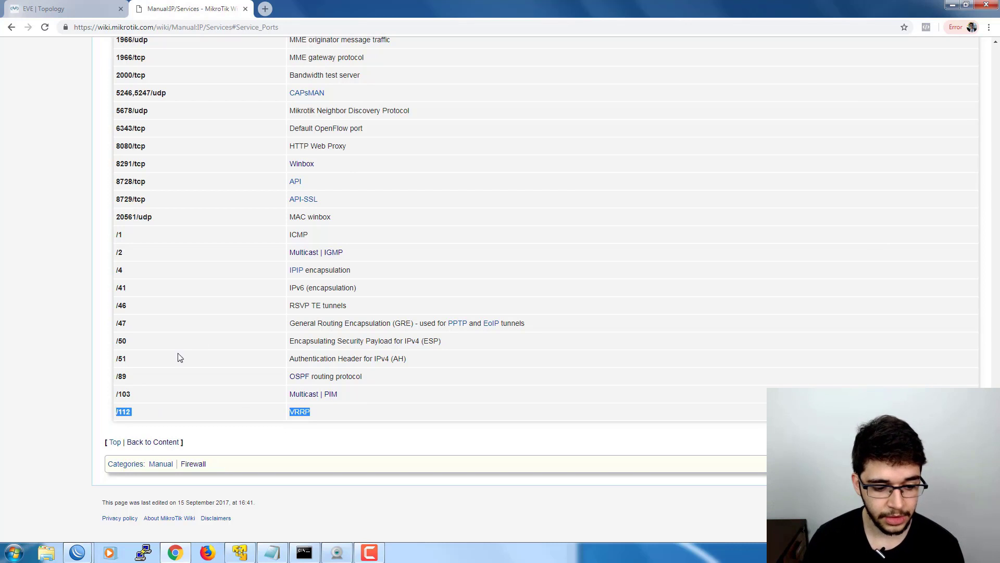
pyautogui.click(219, 338)
pyautogui.scroll(10, 218, 263)
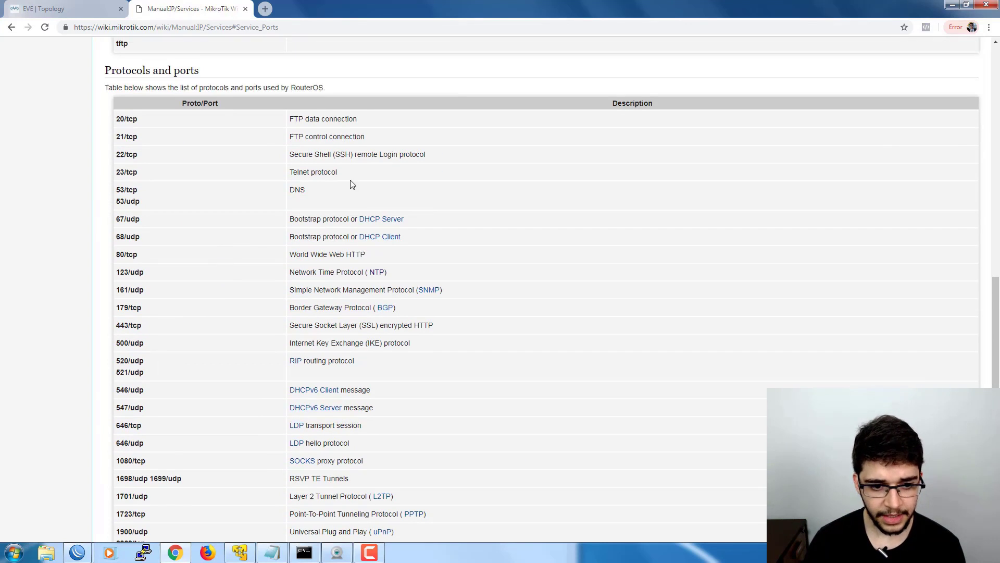
pyautogui.scroll(-7, 257, 263)
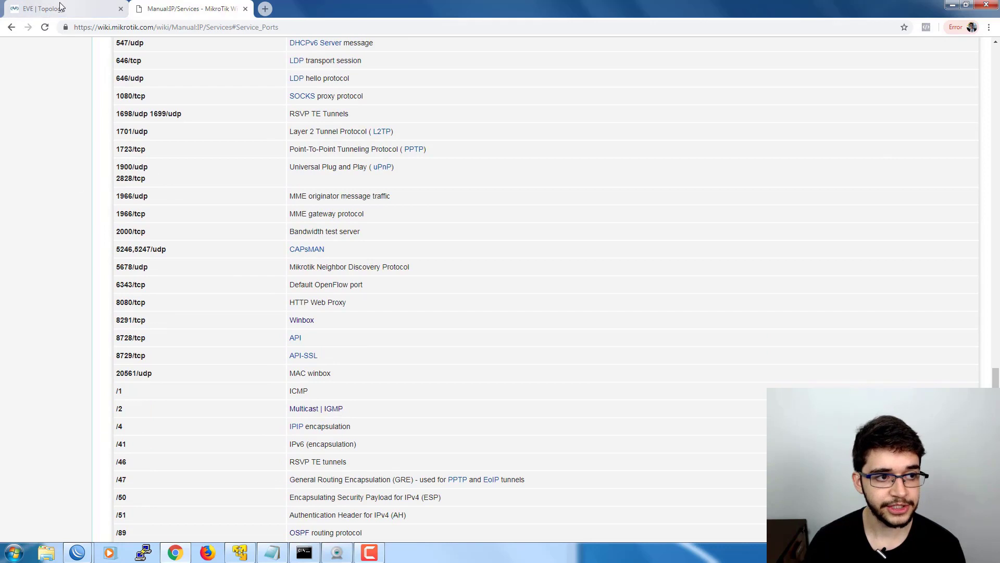
# View the provider links in the EVE topology, and select the accept rules from DHCP Client to ICMP in WinBox
pyautogui.click(61, 7)
pyautogui.moveTo(336, 134); pyautogui.dragTo(147, 288)
pyautogui.click(148, 289)
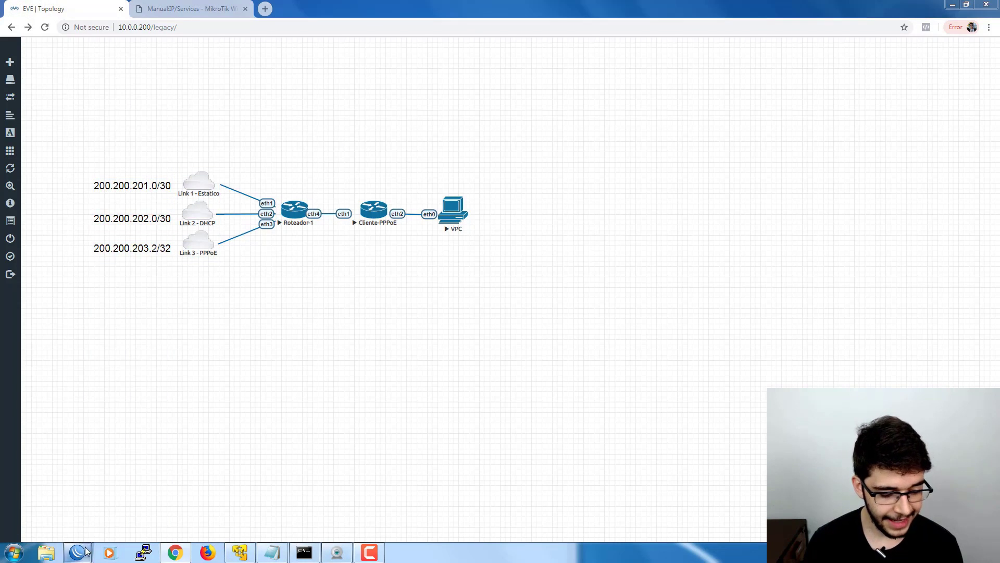
pyautogui.moveTo(86, 555)
pyautogui.click(80, 503)
pyautogui.moveTo(482, 263); pyautogui.dragTo(482, 164)
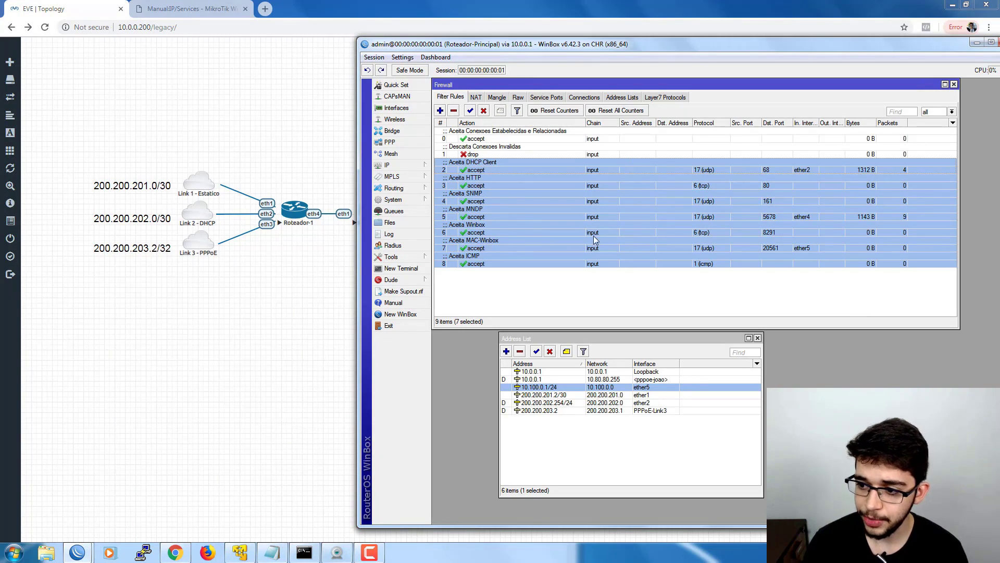
pyautogui.click(539, 277)
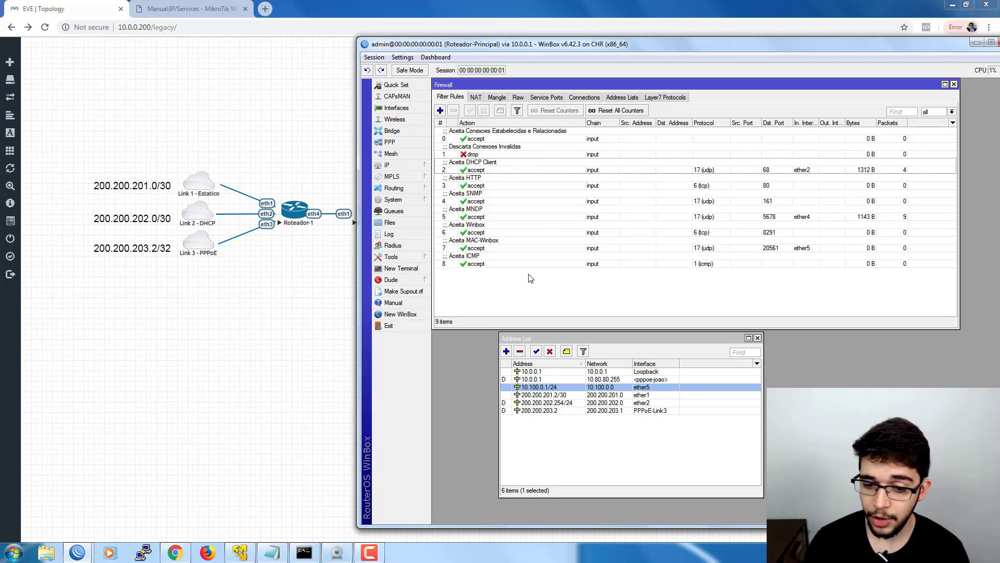
pyautogui.moveTo(498, 47); pyautogui.dragTo(444, 52)
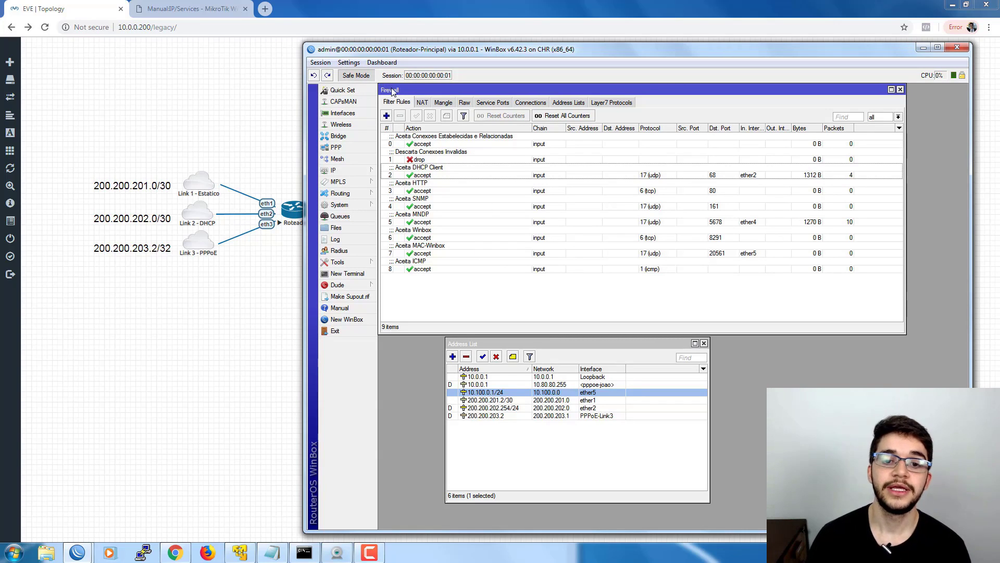
pyautogui.moveTo(428, 266)
pyautogui.mouseDown()
pyautogui.moveTo(425, 196)
pyautogui.moveTo(424, 272)
pyautogui.moveTo(426, 263)
pyautogui.mouseUp()
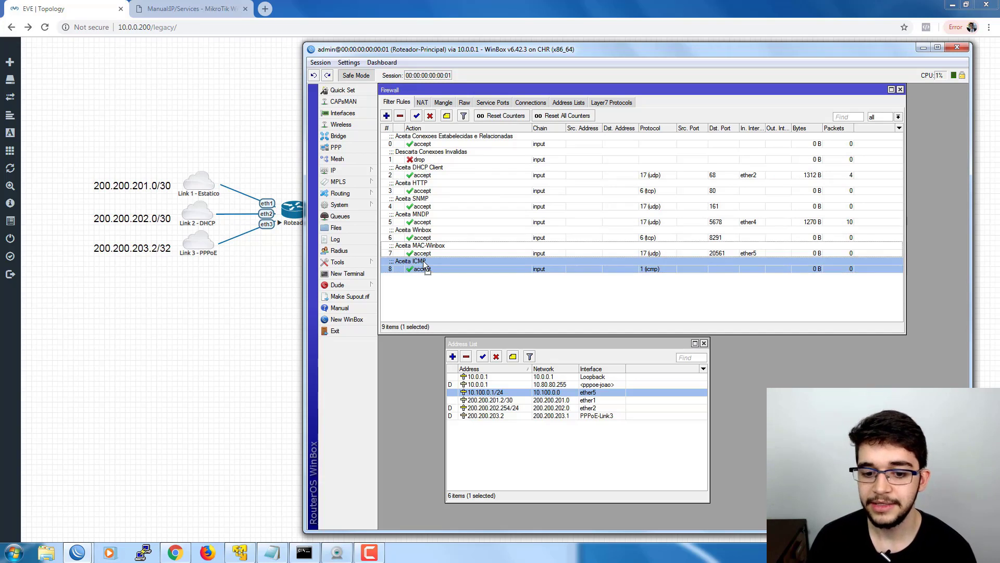
pyautogui.click(446, 308)
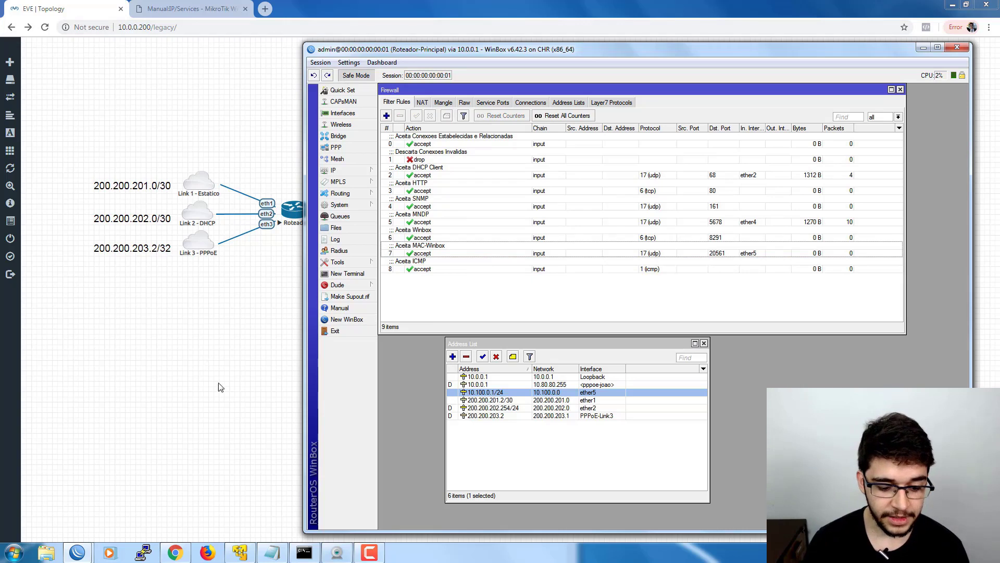
# Switch to the Notepad notes and highlight the line "4 - Descartar todo o resto"
pyautogui.click(271, 553)
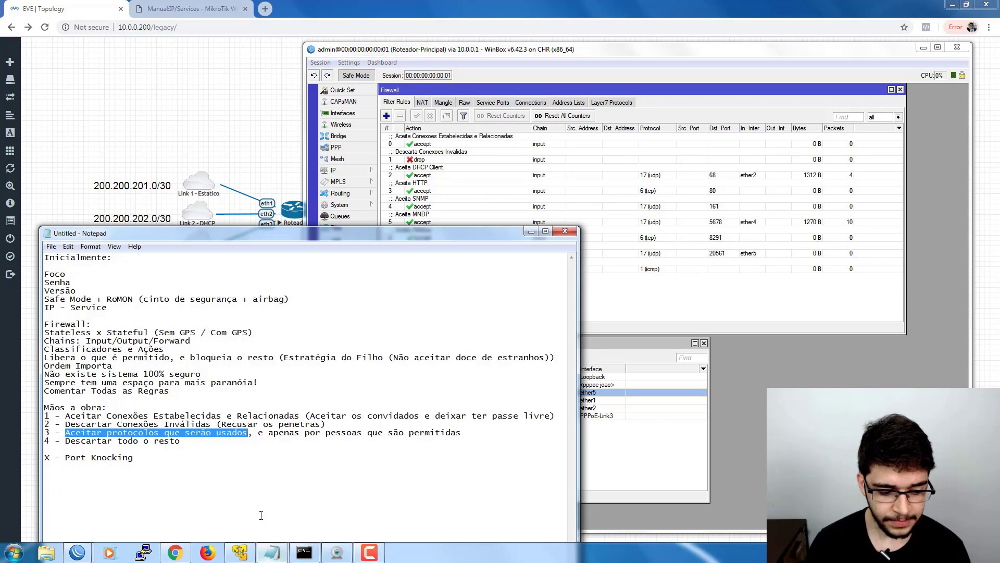
pyautogui.click(200, 444)
pyautogui.doubleClick(189, 444)
pyautogui.moveTo(190, 444); pyautogui.dragTo(43, 443)
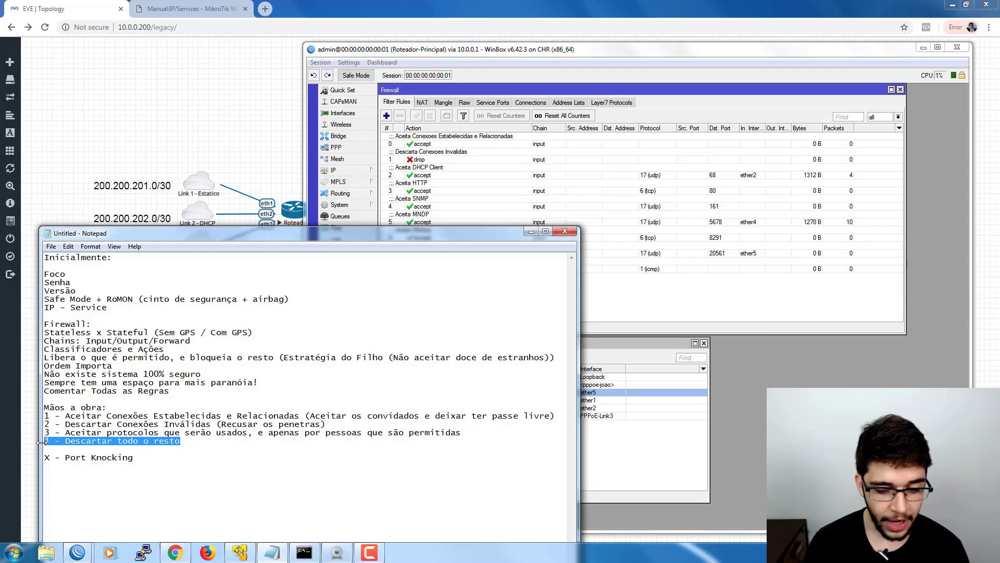
# Return to WinBox and start a new firewall filter rule on the input chain, opening its action settings
pyautogui.click(609, 292)
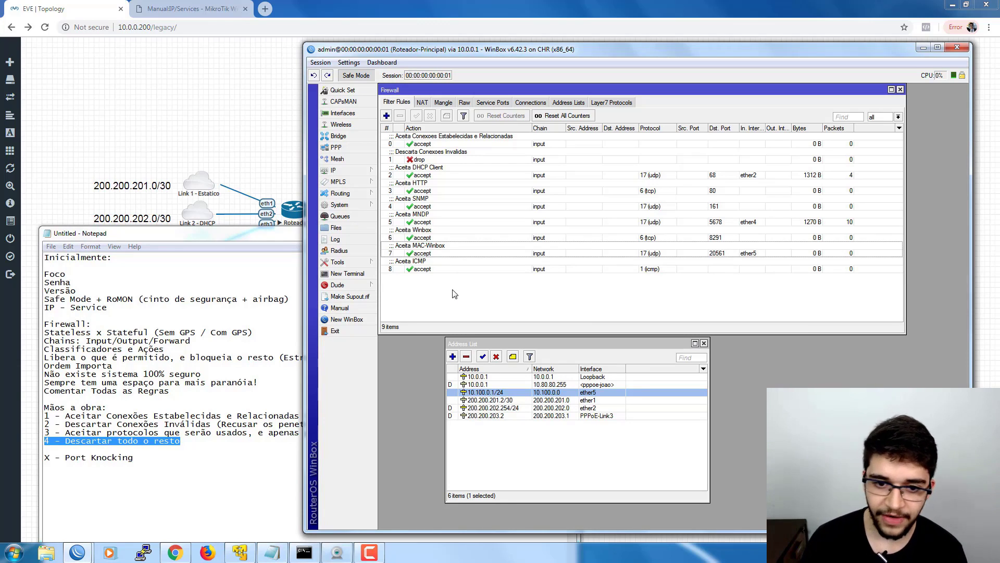
pyautogui.click(386, 116)
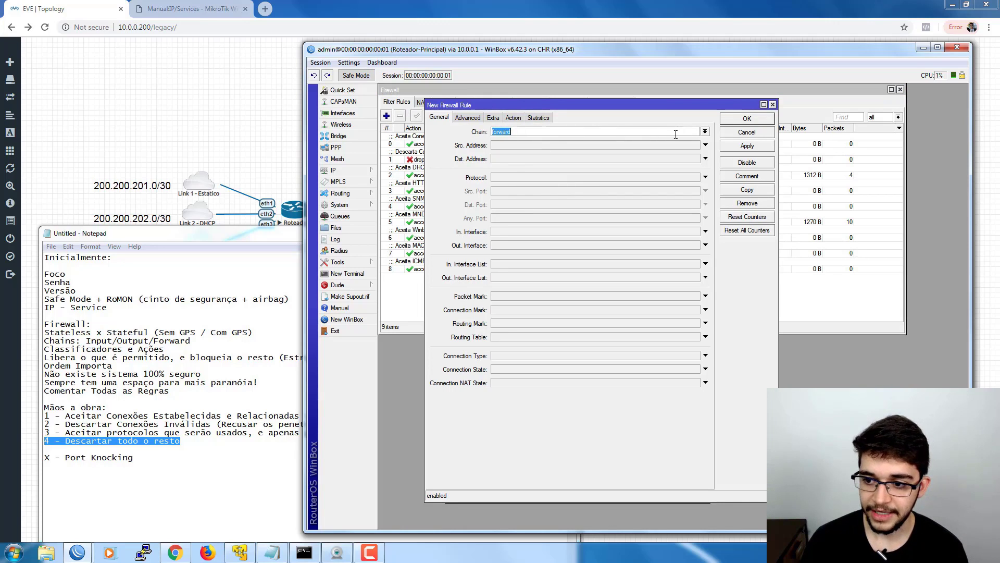
pyautogui.click(705, 131)
pyautogui.click(507, 147)
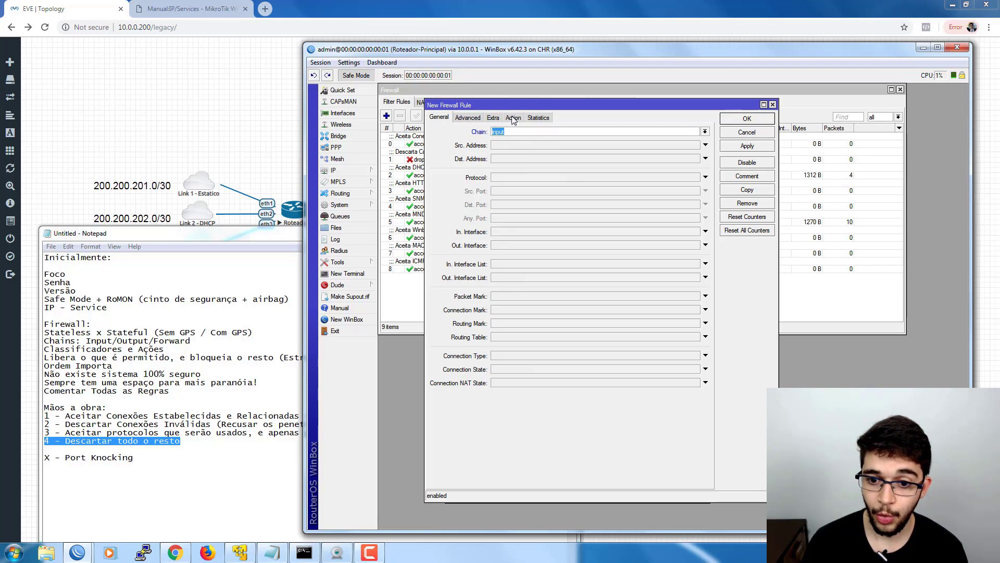
pyautogui.click(513, 118)
pyautogui.click(483, 132)
pyautogui.click(481, 160)
pyautogui.click(498, 136)
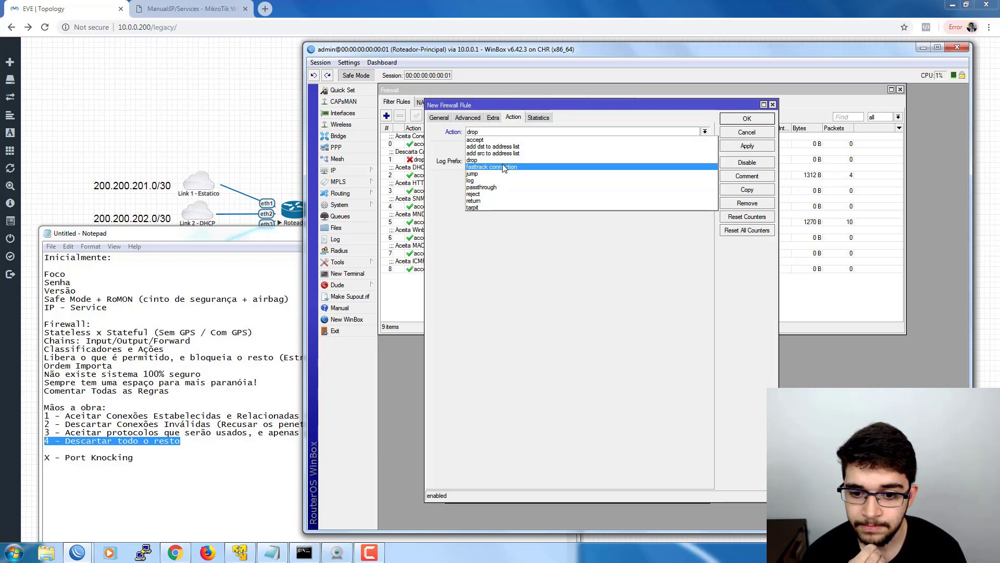
pyautogui.click(480, 187)
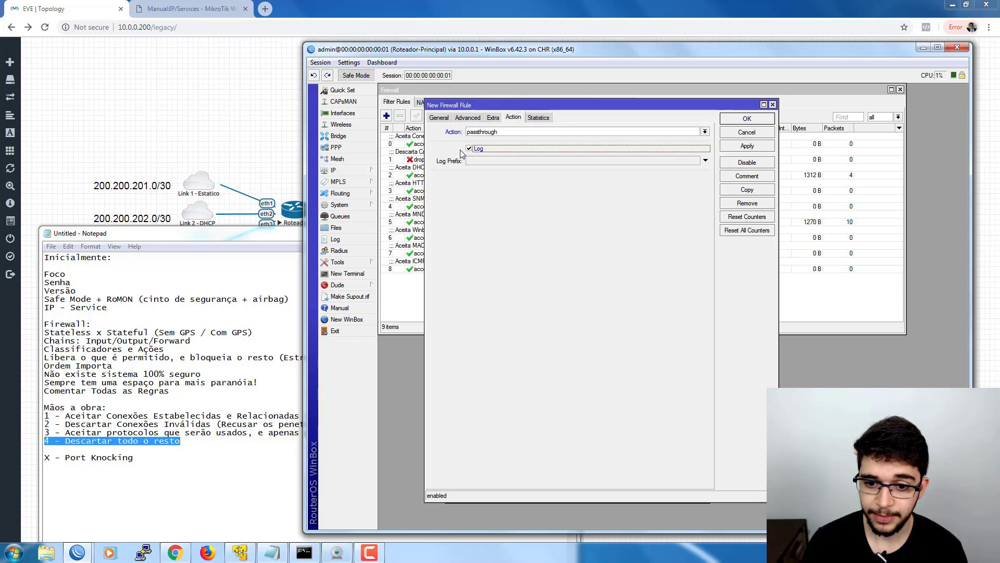
# Set the new input rule's action to log and save the rule
pyautogui.click(478, 133)
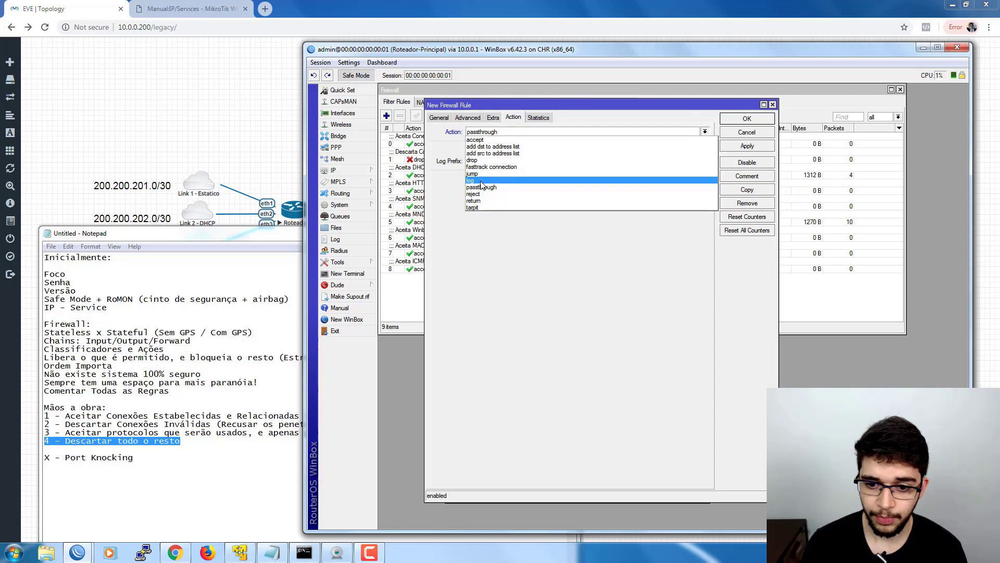
pyautogui.click(479, 180)
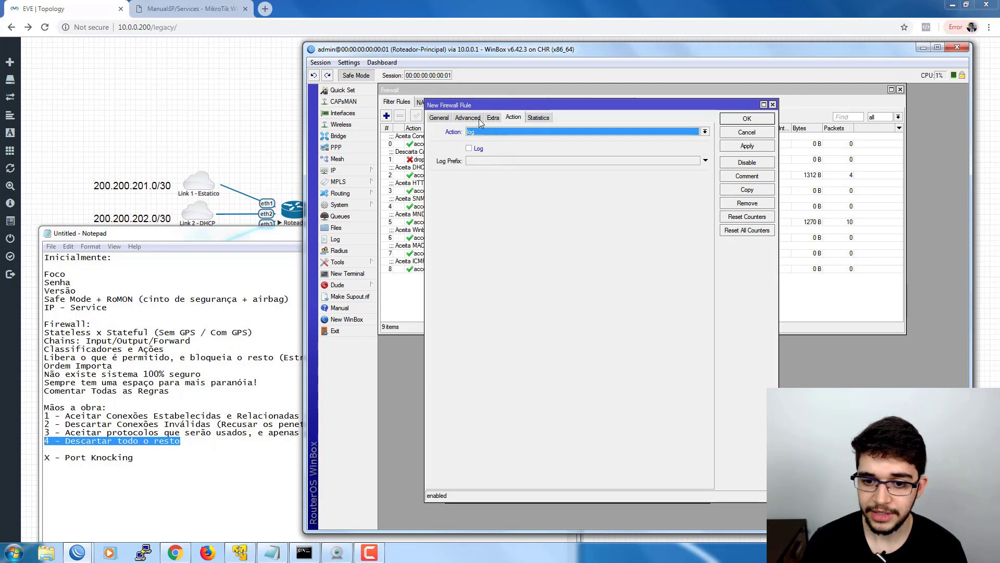
pyautogui.click(440, 117)
pyautogui.click(513, 118)
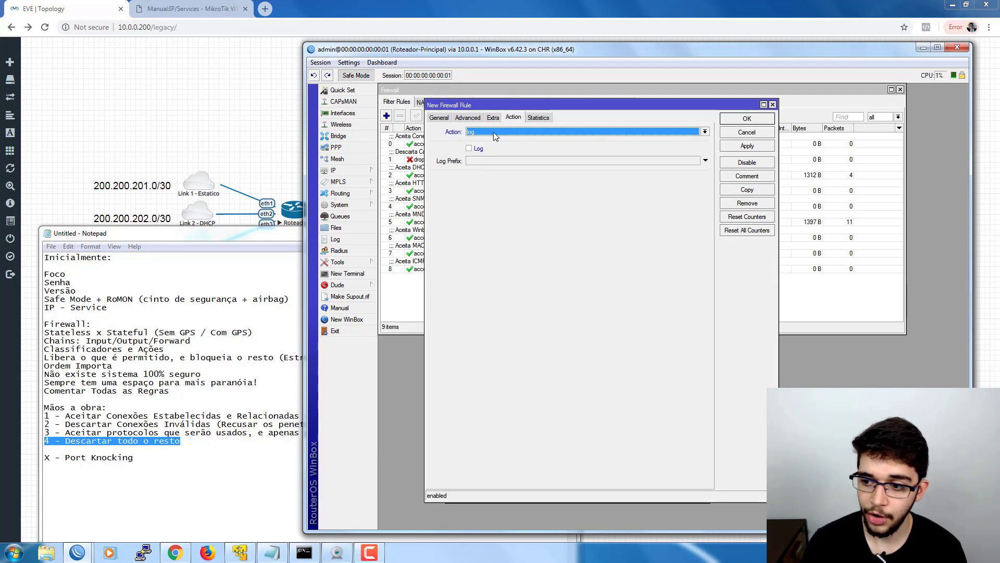
pyautogui.click(747, 119)
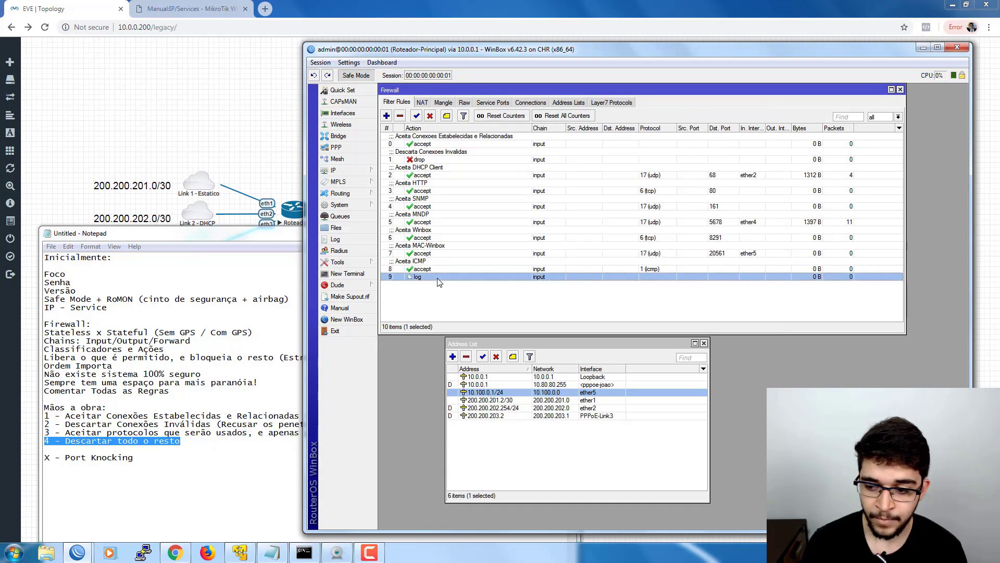
# Add the comment "Descarta Restante (Log)" to the new log rule at the end of the filter list
pyautogui.click(446, 115)
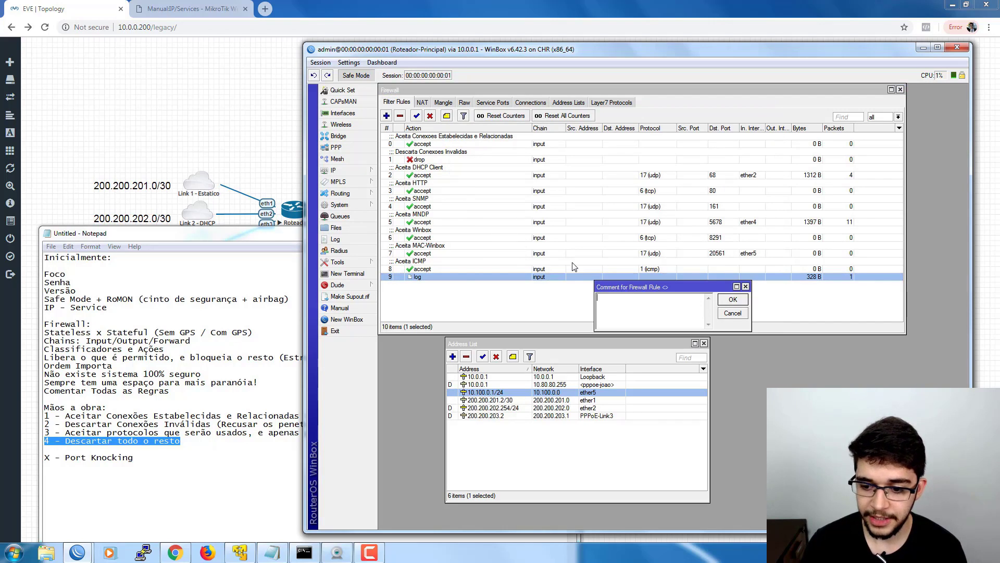
pyautogui.moveTo(631, 290); pyautogui.dragTo(430, 378)
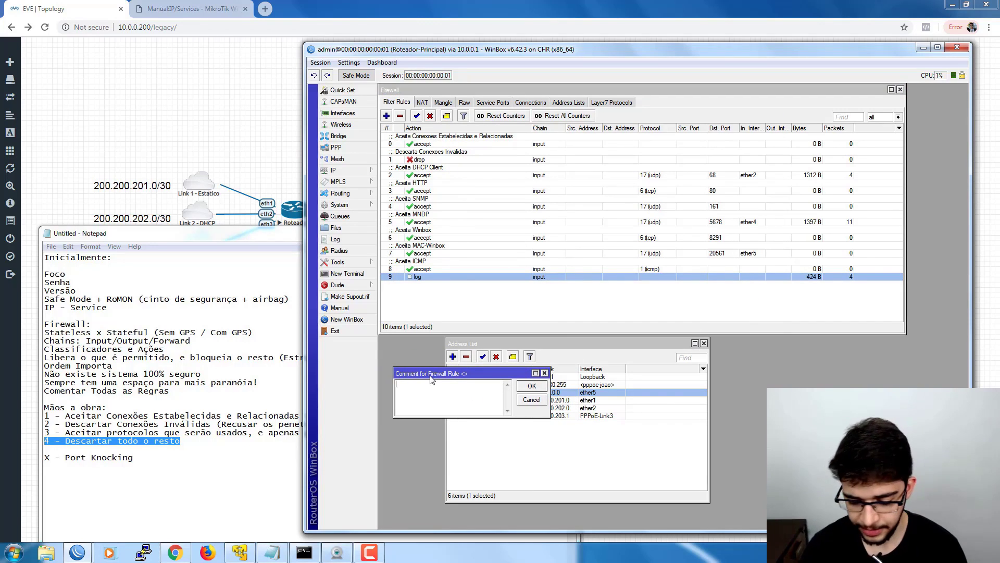
pyautogui.write('Descarta Restante')
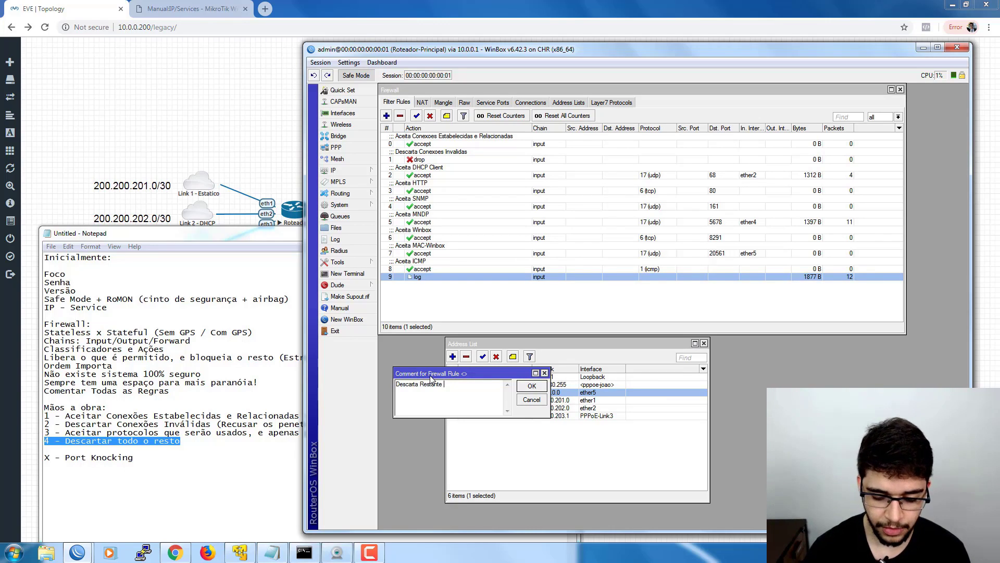
pyautogui.write('(Log')
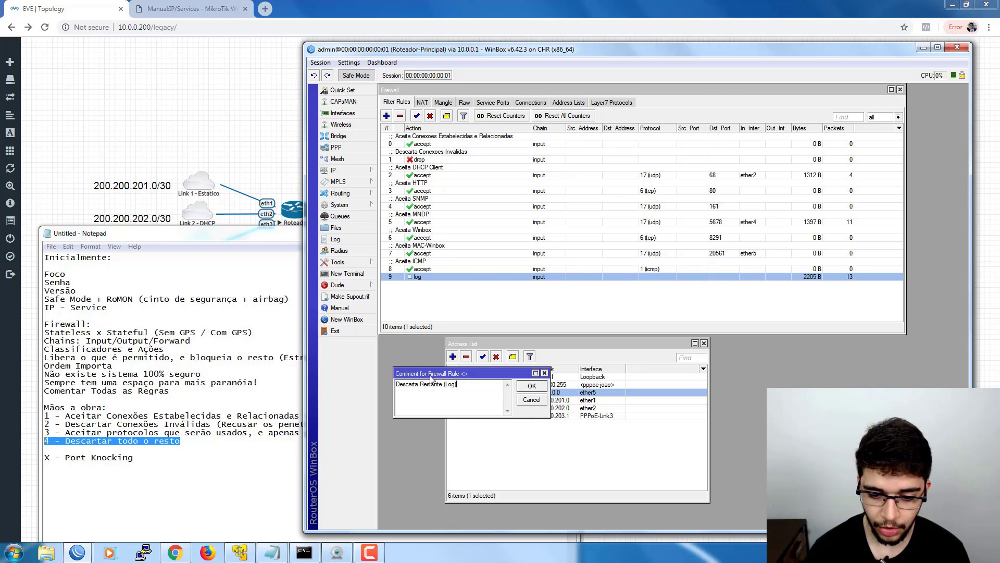
pyautogui.write(')')
pyautogui.press('Return')
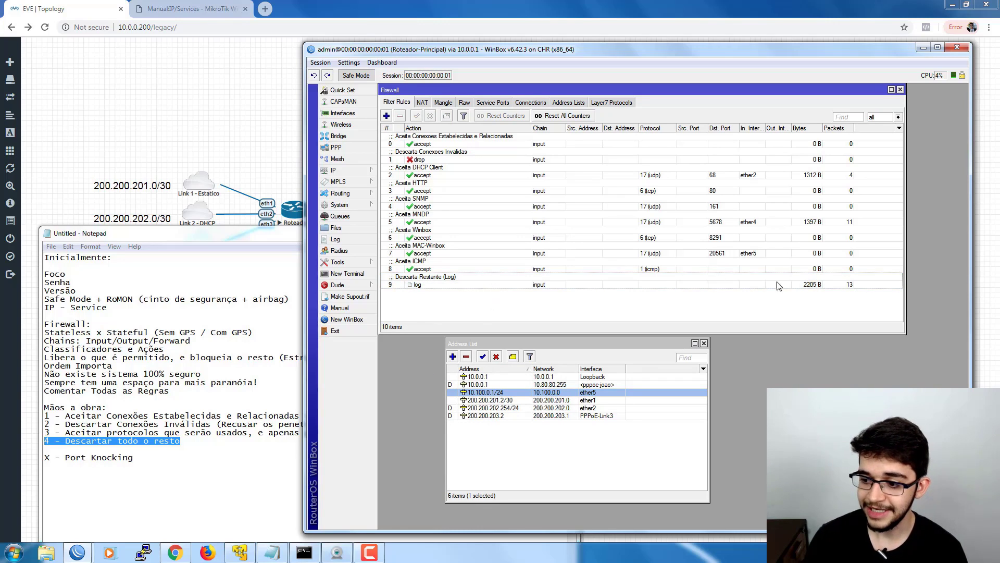
# Examine the filter rules from "Descarta Conexoes Invalidas" down to "Descarta Restante (Log)", comparing the DHCP Client rule with the log rule
pyautogui.click(441, 160)
pyautogui.click(437, 175)
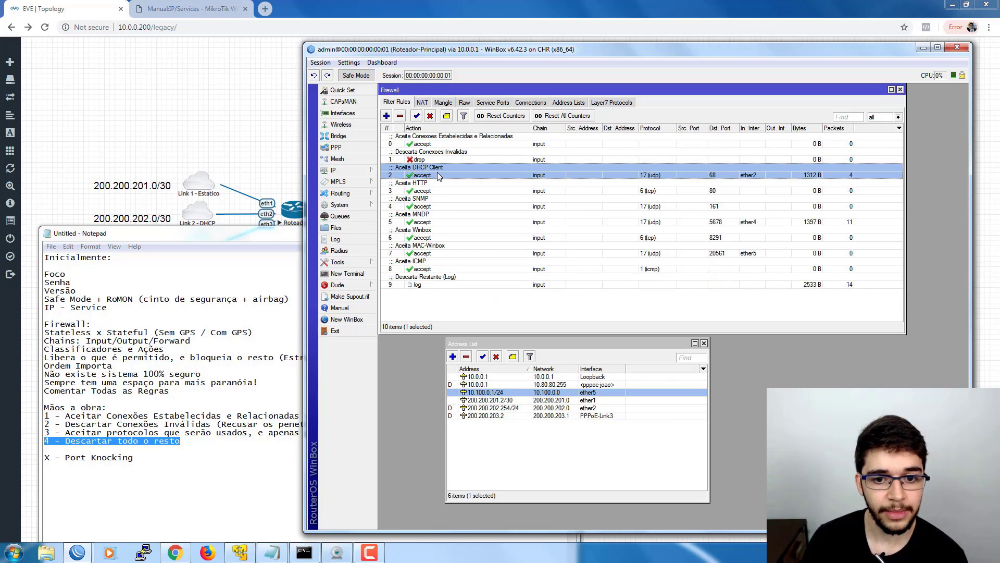
pyautogui.click(437, 158)
pyautogui.click(438, 174)
pyautogui.click(441, 191)
pyautogui.click(439, 206)
pyautogui.click(439, 219)
pyautogui.click(437, 237)
pyautogui.click(435, 253)
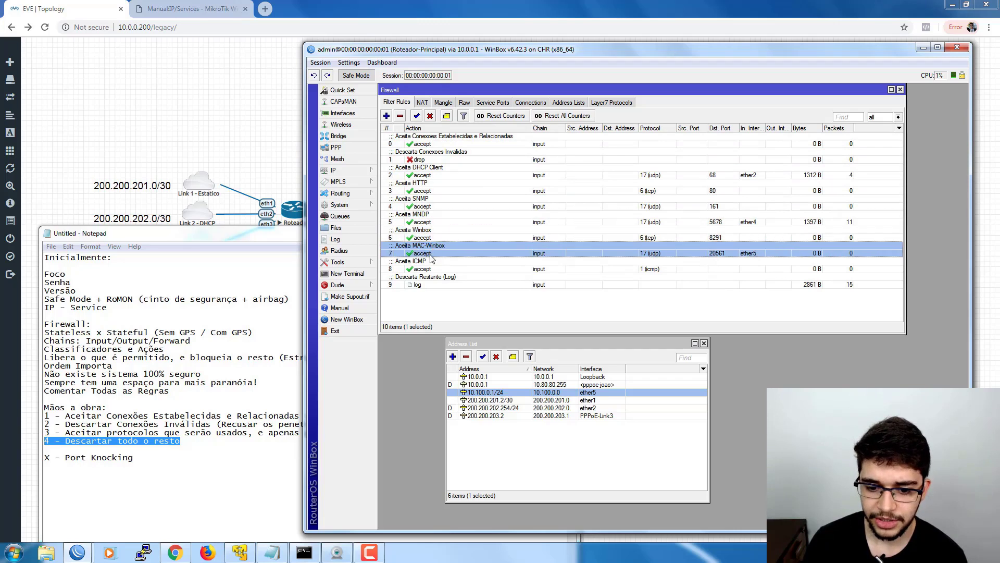
pyautogui.click(433, 266)
pyautogui.click(438, 282)
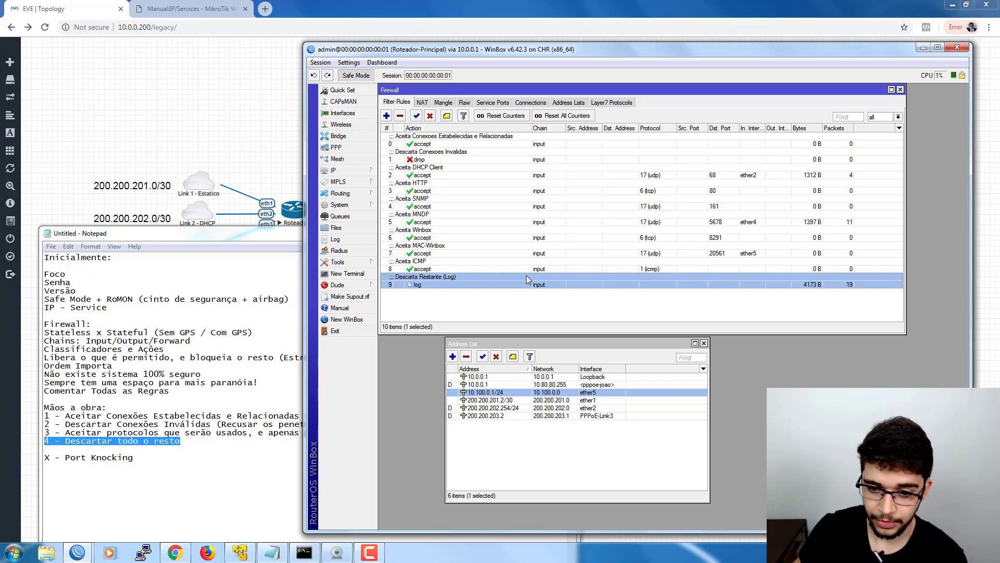
pyautogui.click(492, 175)
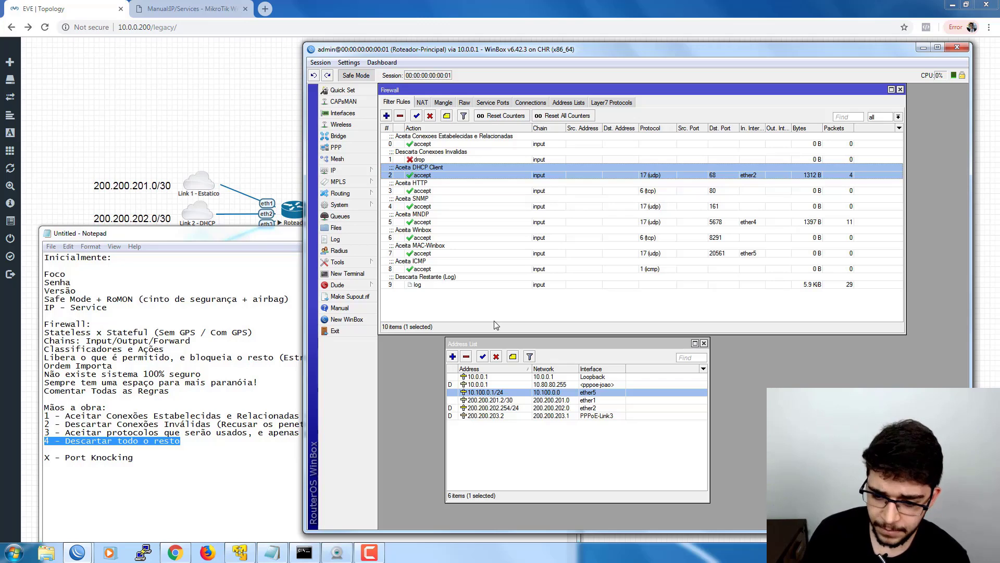
pyautogui.click(504, 284)
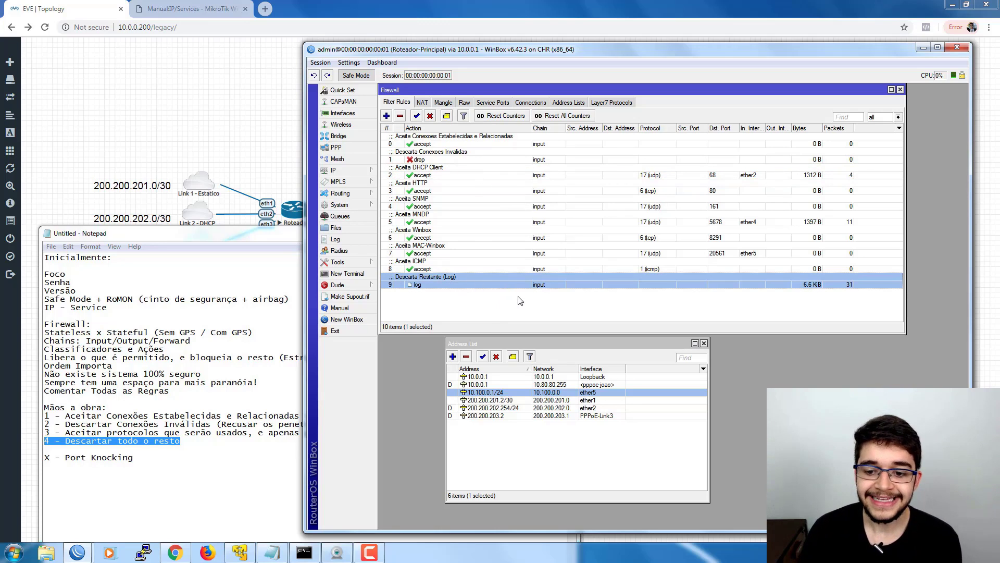
pyautogui.click(520, 301)
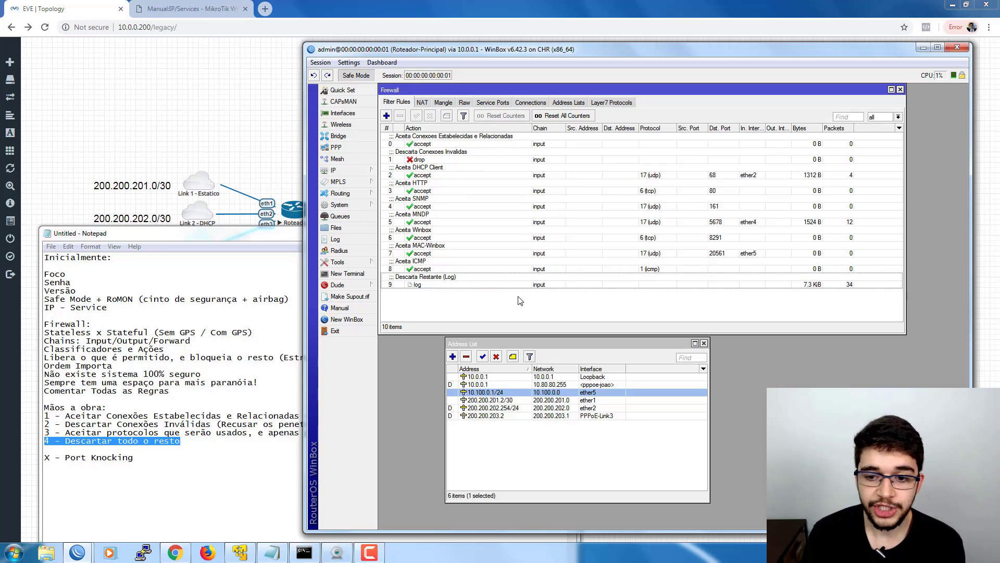
# Review the rule order from "Aceita Conexoes Estabelecidas e Relacionadas" through the DHCP Client, HTTP, SNMP and MNDP accept rules
pyautogui.click(490, 145)
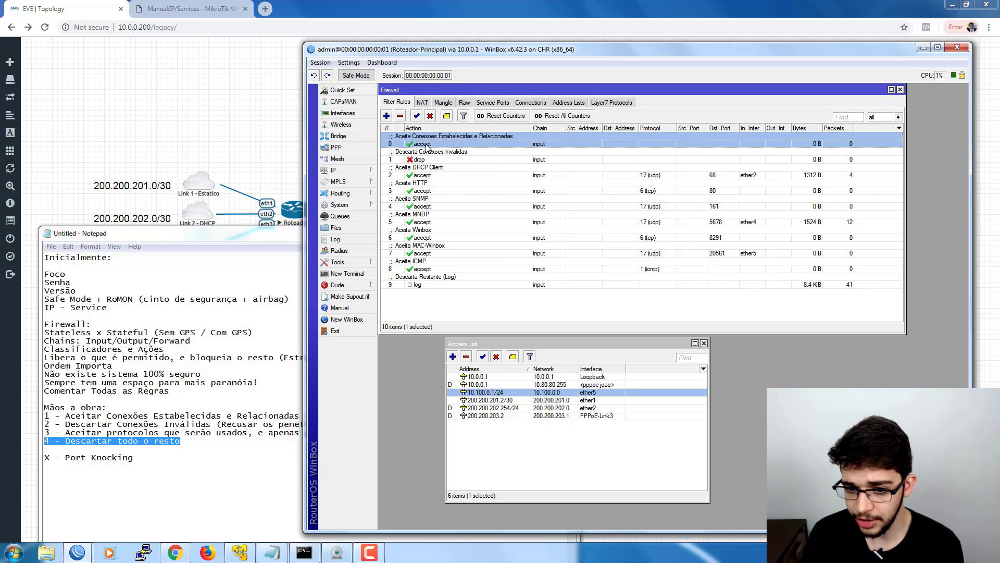
pyautogui.click(462, 157)
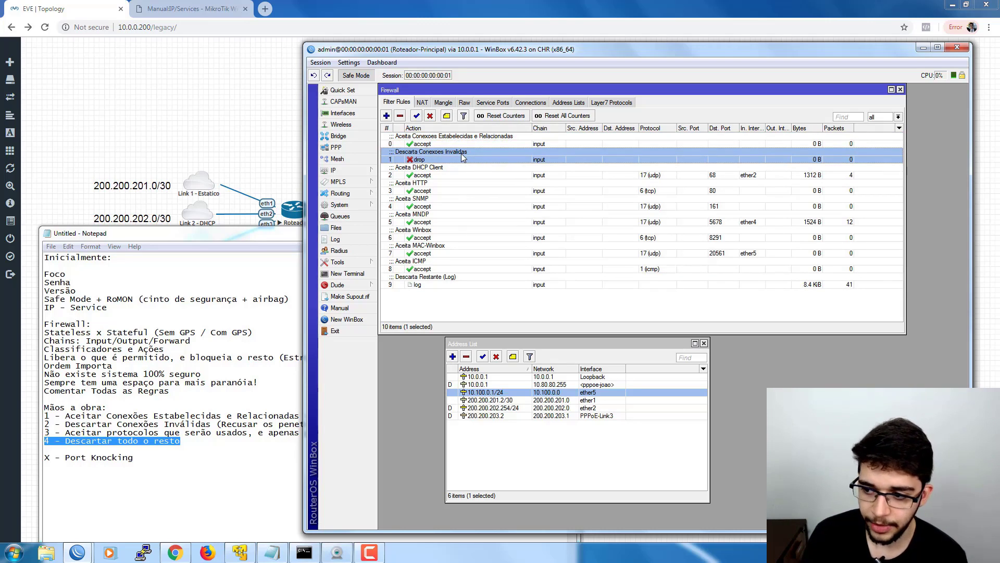
pyautogui.click(471, 174)
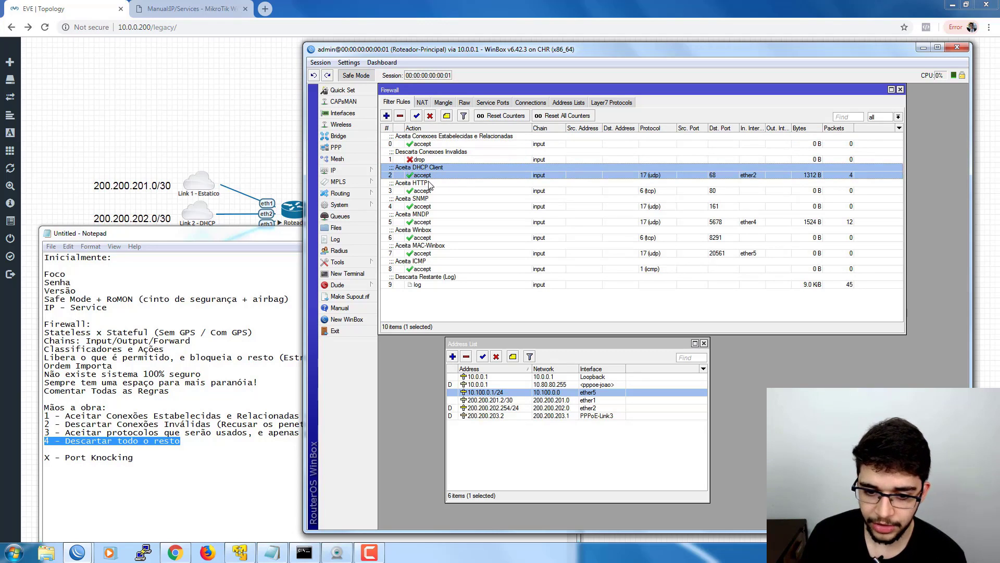
pyautogui.click(430, 185)
pyautogui.click(432, 206)
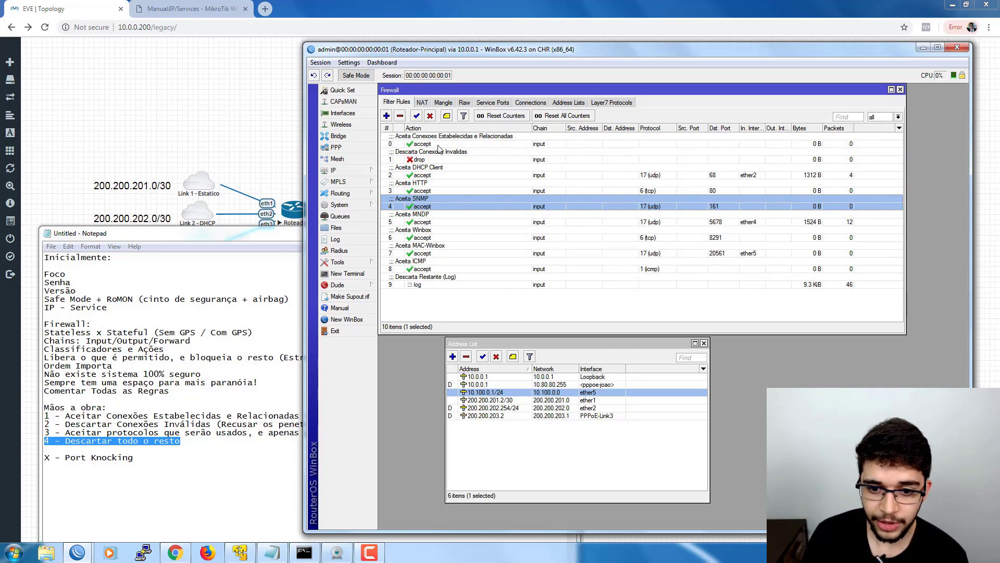
pyautogui.click(424, 176)
pyautogui.click(503, 303)
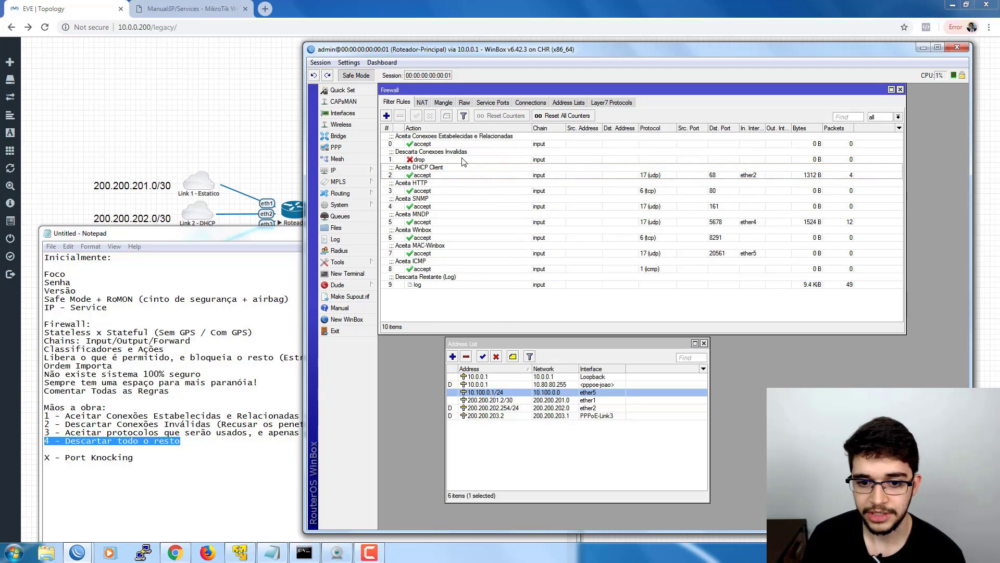
pyautogui.click(416, 146)
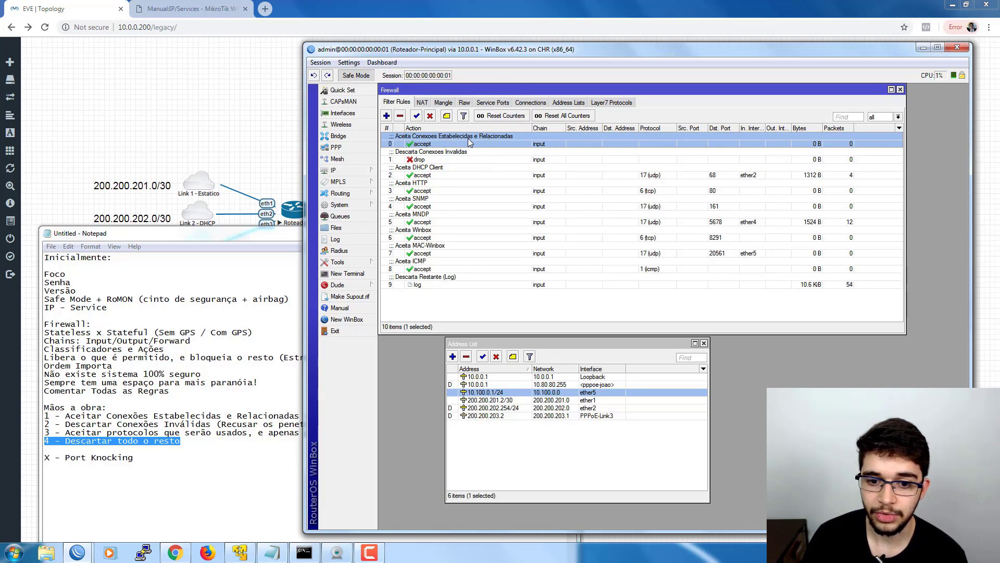
pyautogui.moveTo(469, 142); pyautogui.dragTo(452, 260)
pyautogui.click(430, 144)
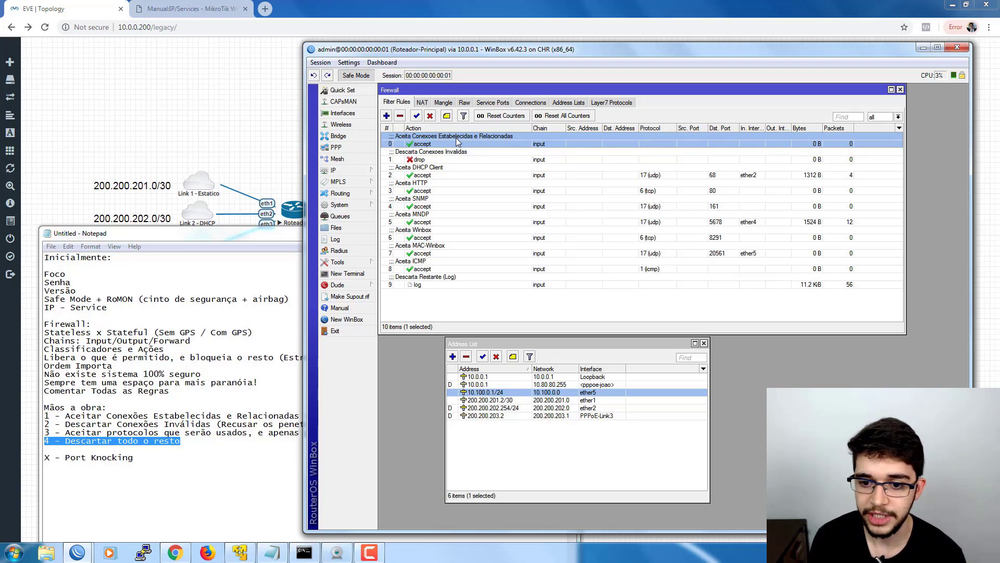
pyautogui.click(425, 171)
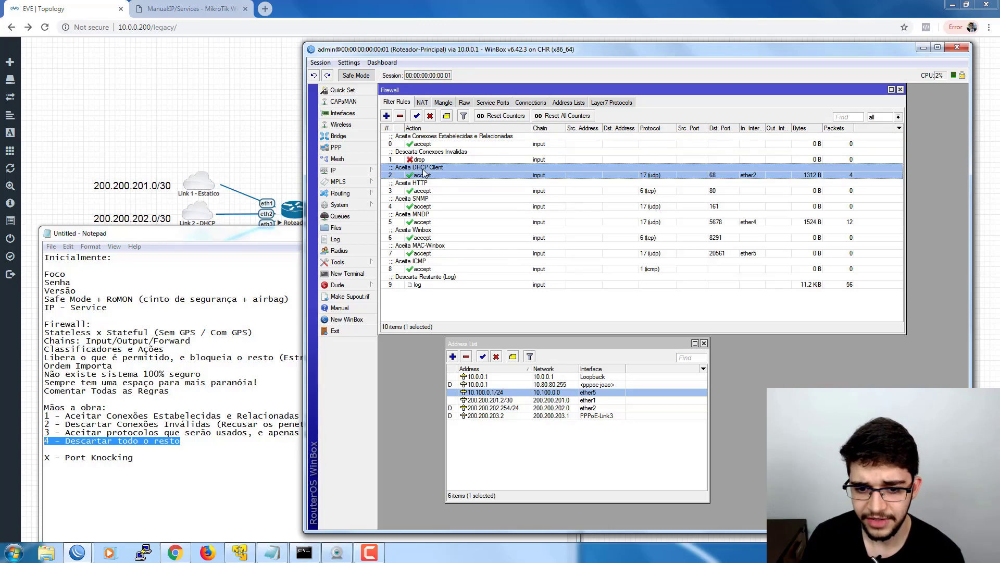
pyautogui.click(427, 185)
pyautogui.click(439, 203)
pyautogui.click(438, 221)
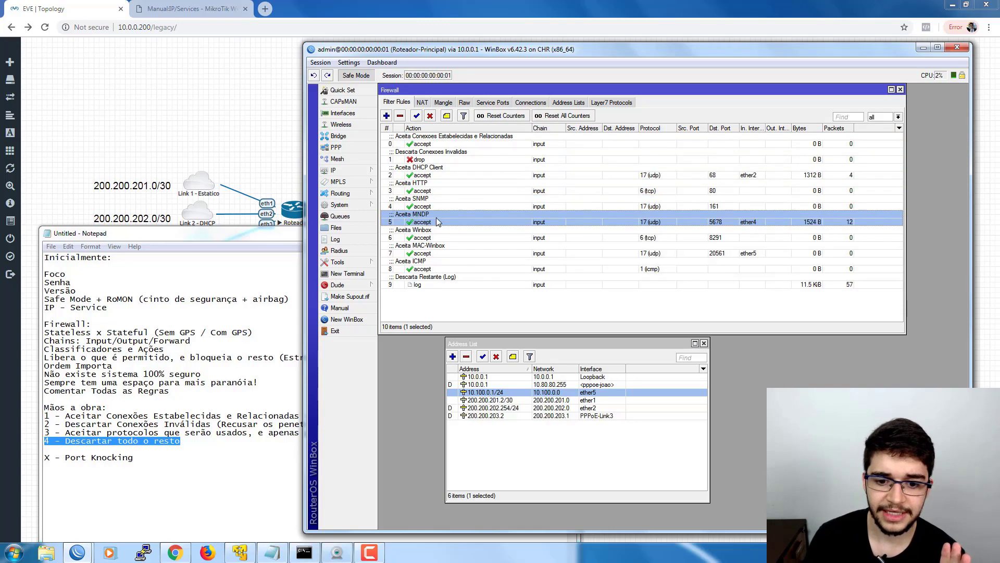
# Review the filter rules, comparing the established/related rule with the accept rules from DHCP Client to ICMP and the final log rule
pyautogui.click(451, 144)
pyautogui.click(437, 174)
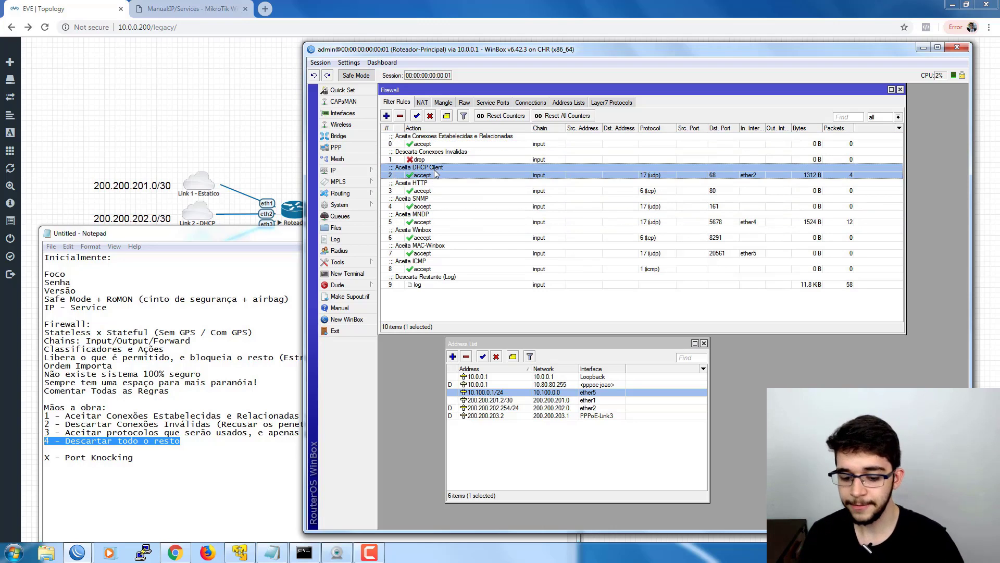
pyautogui.moveTo(438, 186); pyautogui.dragTo(427, 268)
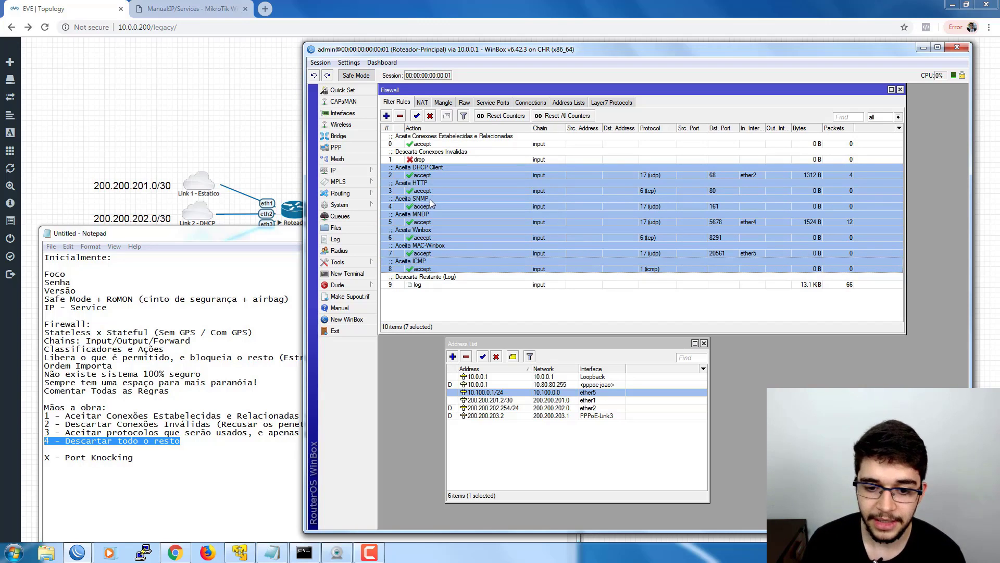
pyautogui.click(417, 231)
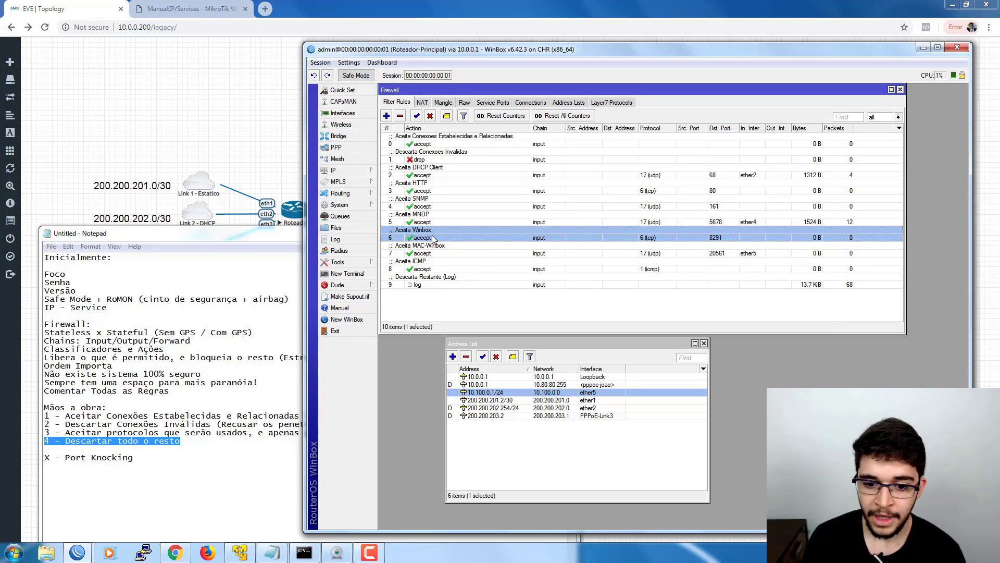
pyautogui.click(475, 144)
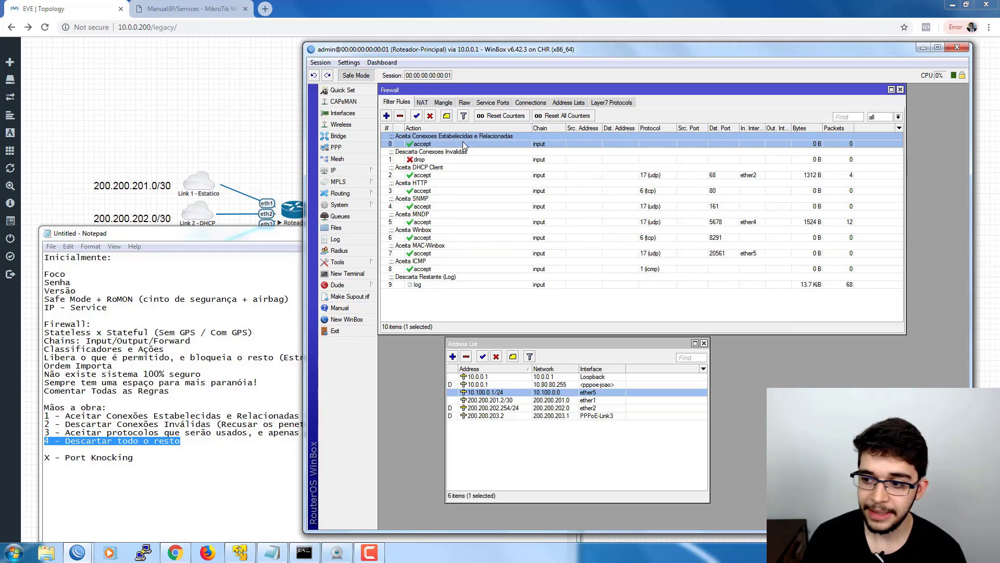
pyautogui.click(420, 236)
pyautogui.click(435, 142)
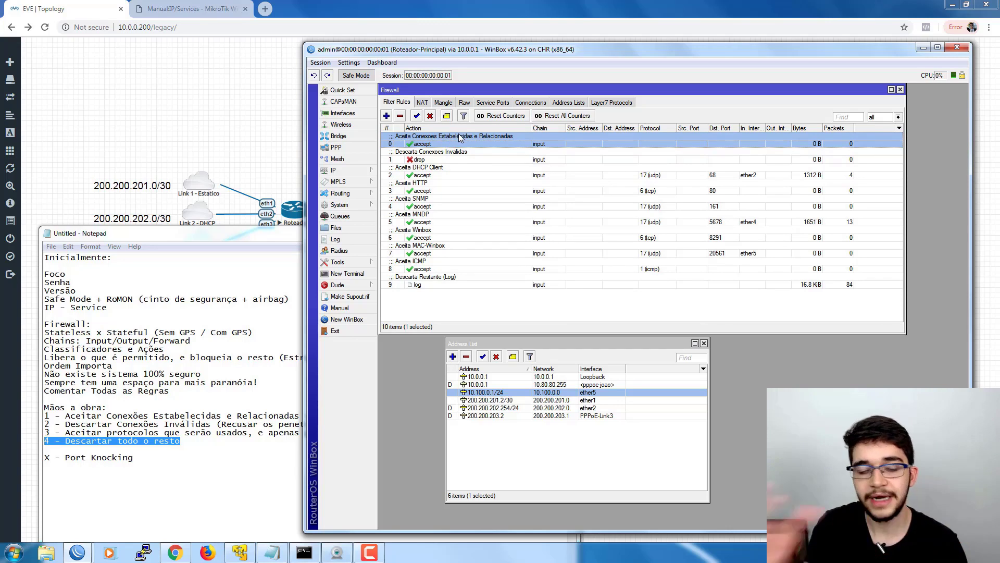
pyautogui.click(449, 185)
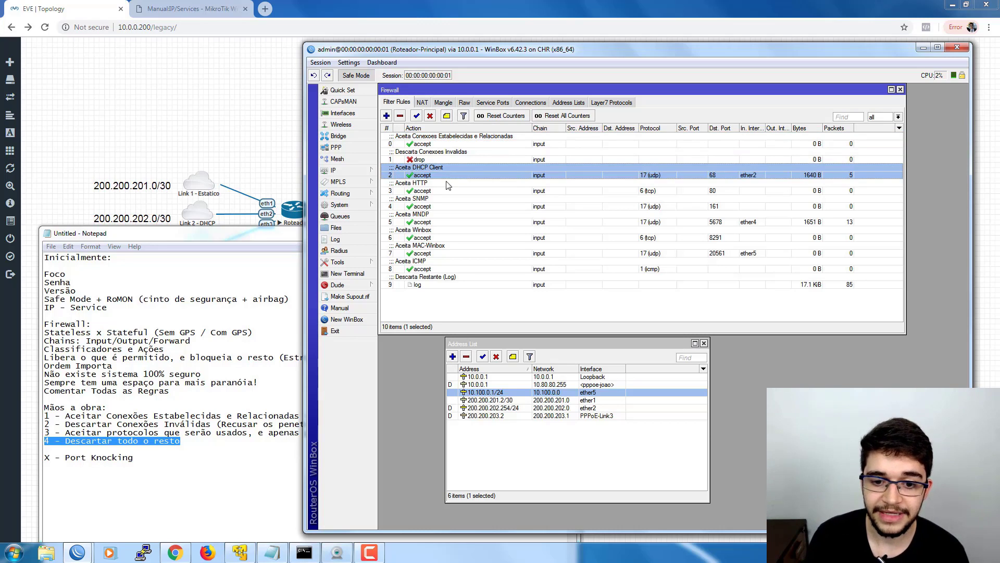
pyautogui.click(488, 281)
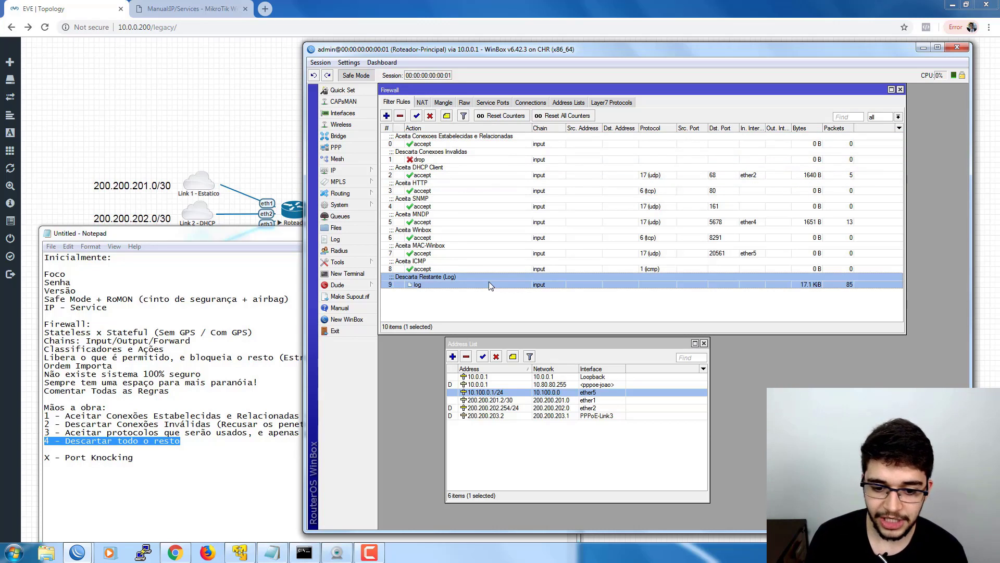
# Open the Roteador-Principal log and examine its firewall entries alongside the "Descarta Restante (Log)" rule
pyautogui.click(336, 239)
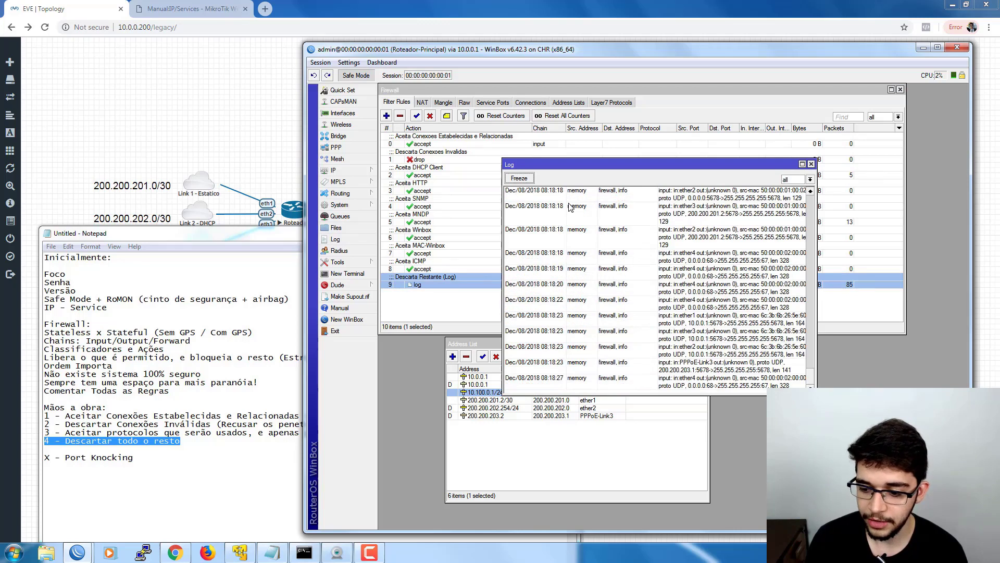
pyautogui.moveTo(600, 171); pyautogui.dragTo(680, 282)
pyautogui.moveTo(582, 302); pyautogui.dragTo(322, 308)
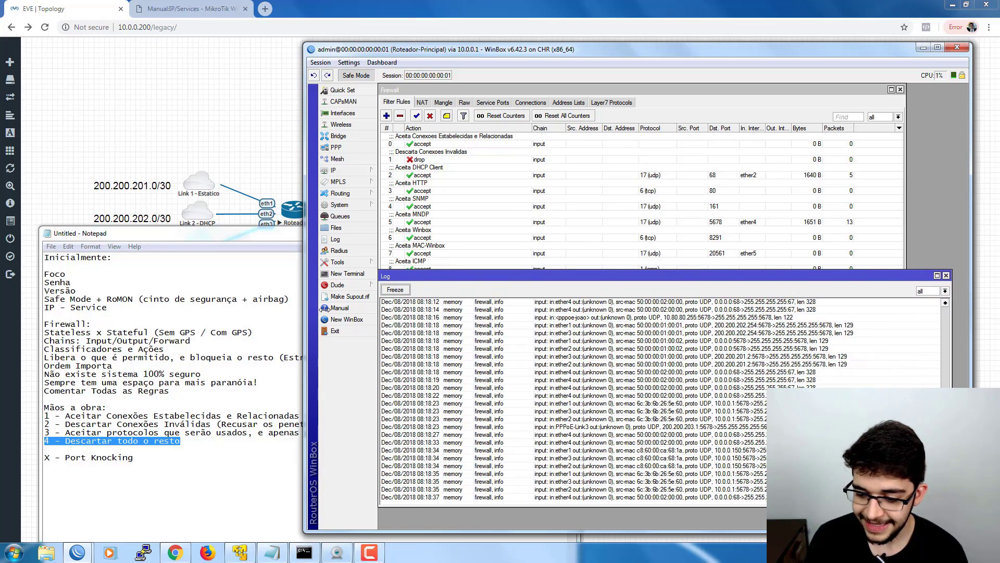
pyautogui.moveTo(421, 277); pyautogui.dragTo(422, 295)
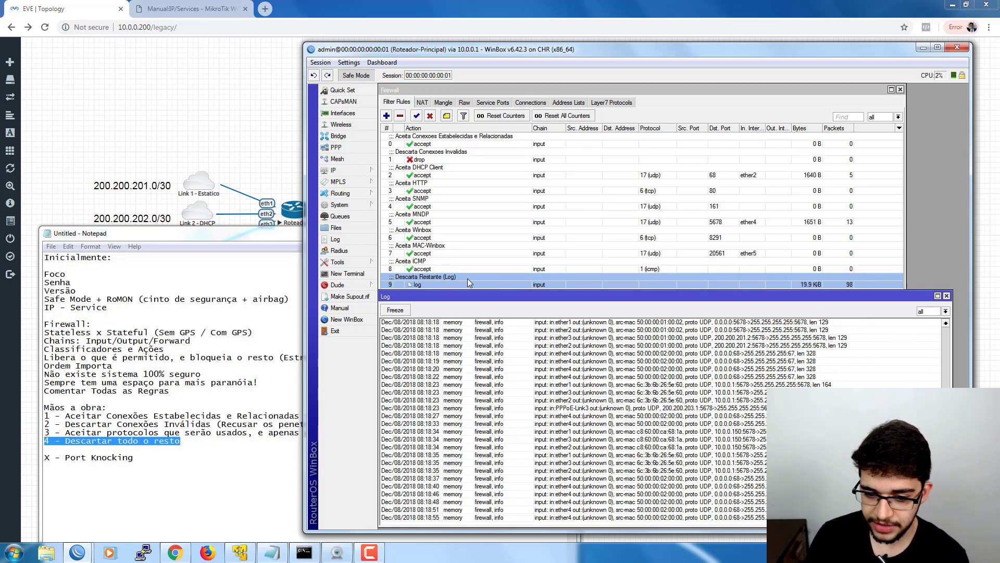
pyautogui.moveTo(480, 293); pyautogui.dragTo(482, 197)
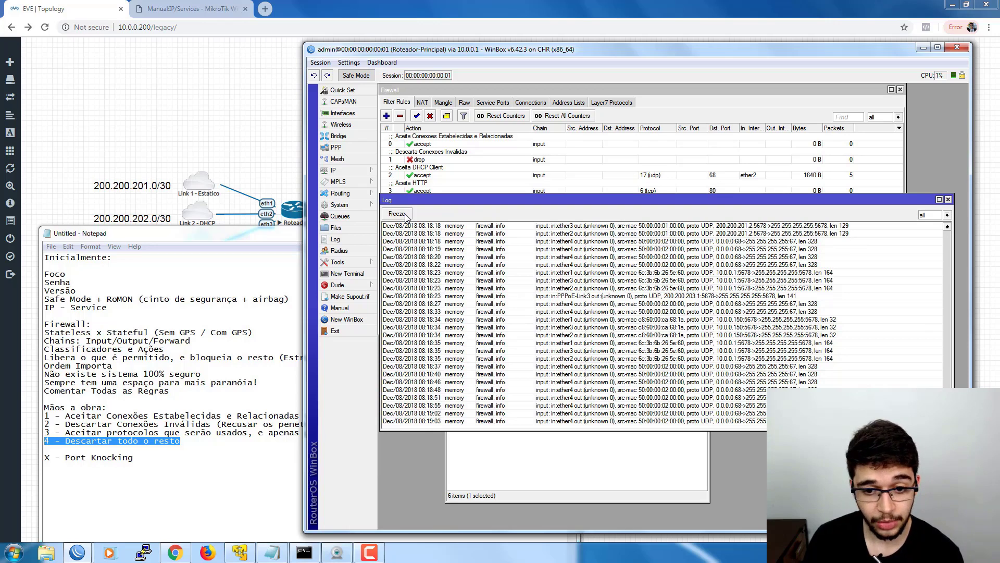
pyautogui.moveTo(430, 200); pyautogui.dragTo(433, 299)
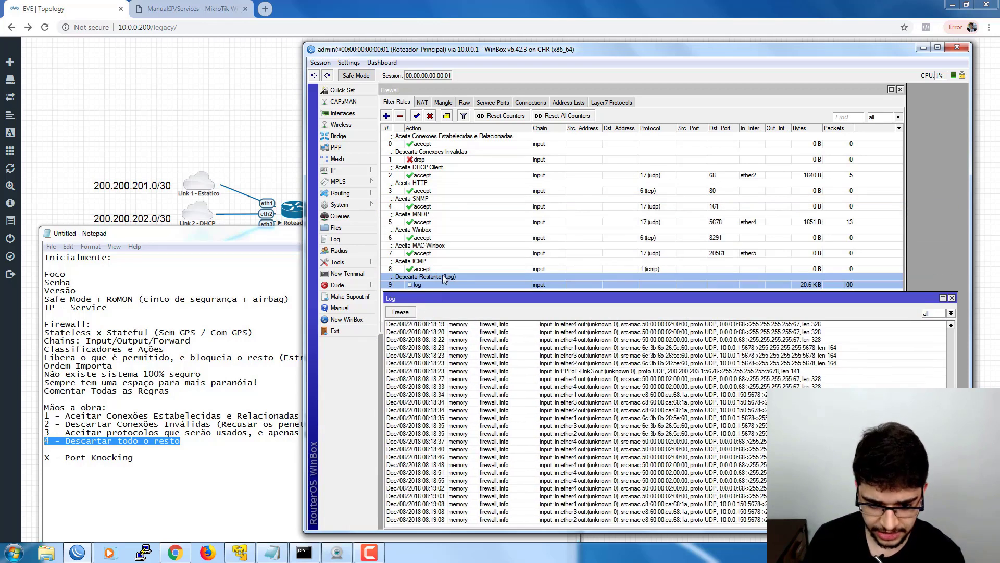
# Compare the log rule with the ICMP and MAC-Winbox accept rules, and examine the most recent firewall log entries
pyautogui.click(469, 280)
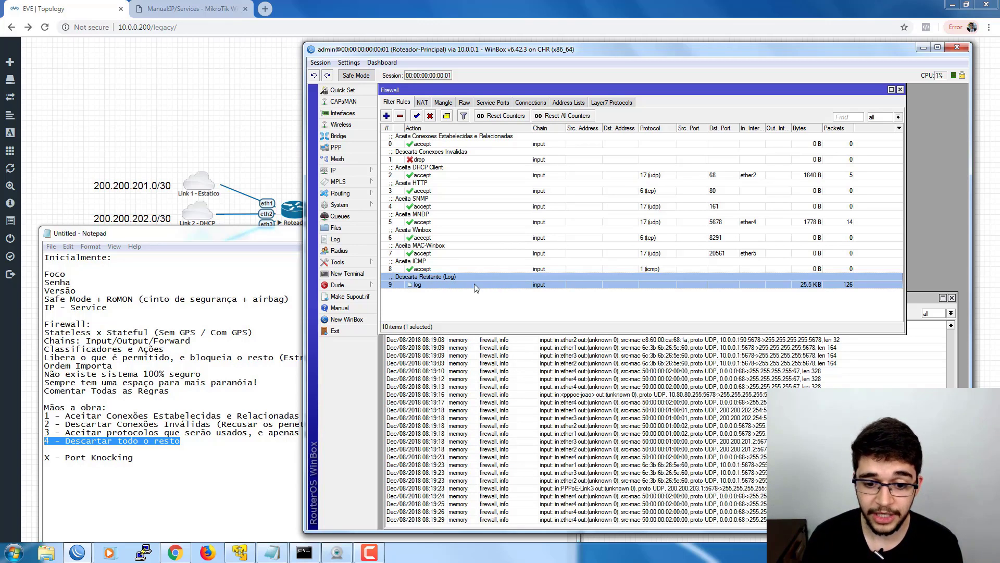
pyautogui.click(430, 264)
pyautogui.click(429, 246)
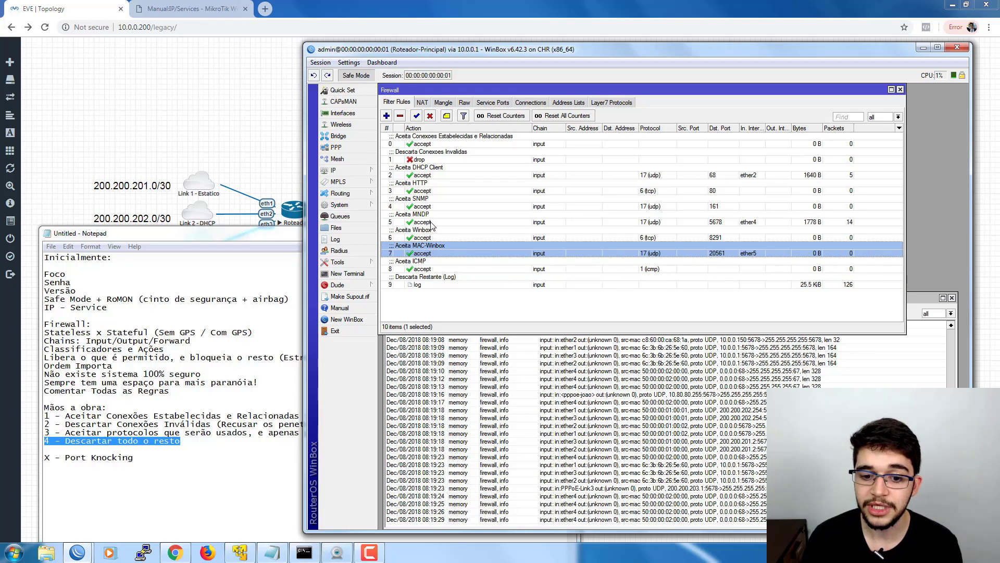
pyautogui.click(445, 282)
pyautogui.moveTo(478, 300); pyautogui.dragTo(509, 75)
pyautogui.moveTo(555, 52); pyautogui.dragTo(328, 31)
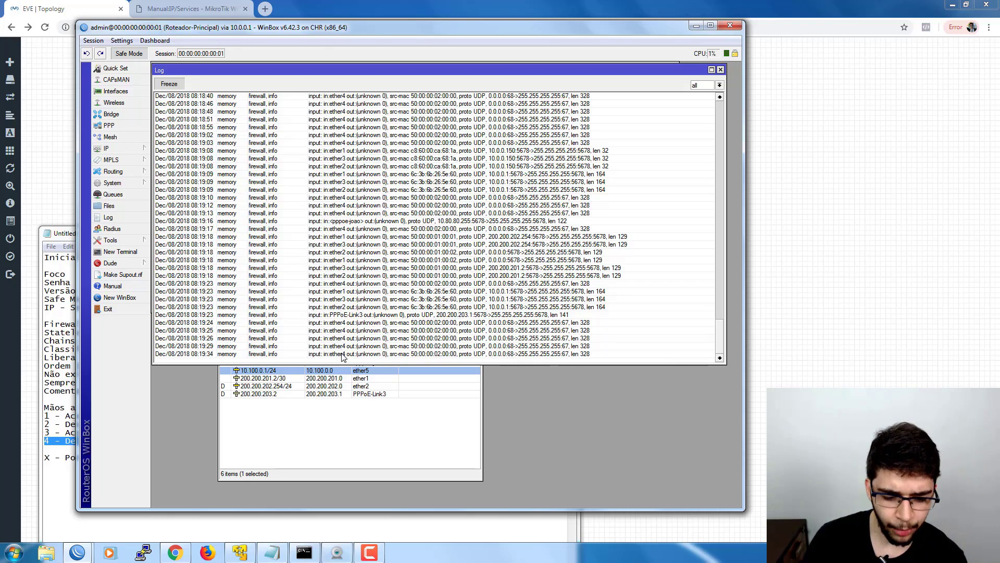
# Check the ether4 interface in the interface list against the device connected to it in the EVE topology
pyautogui.click(122, 91)
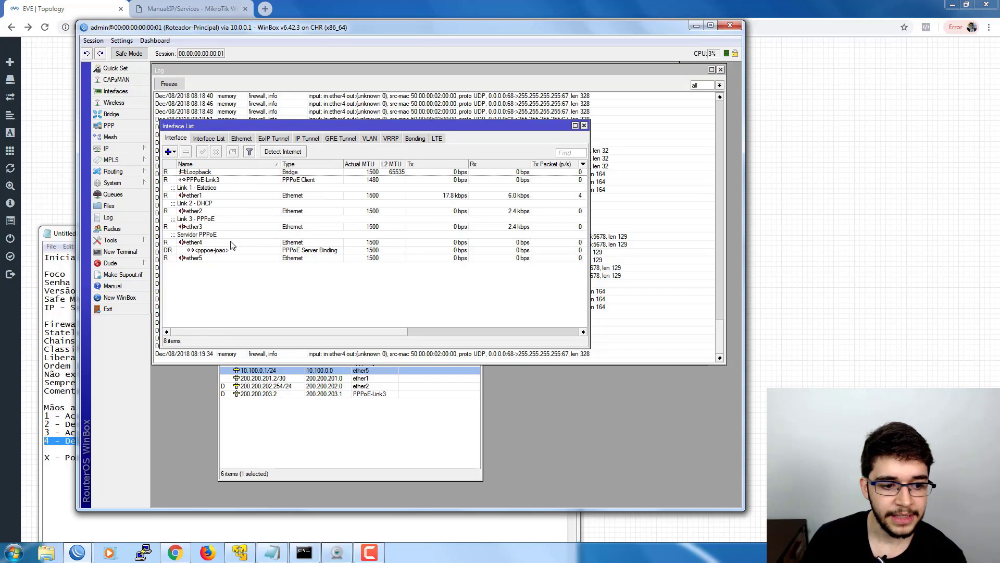
pyautogui.click(227, 243)
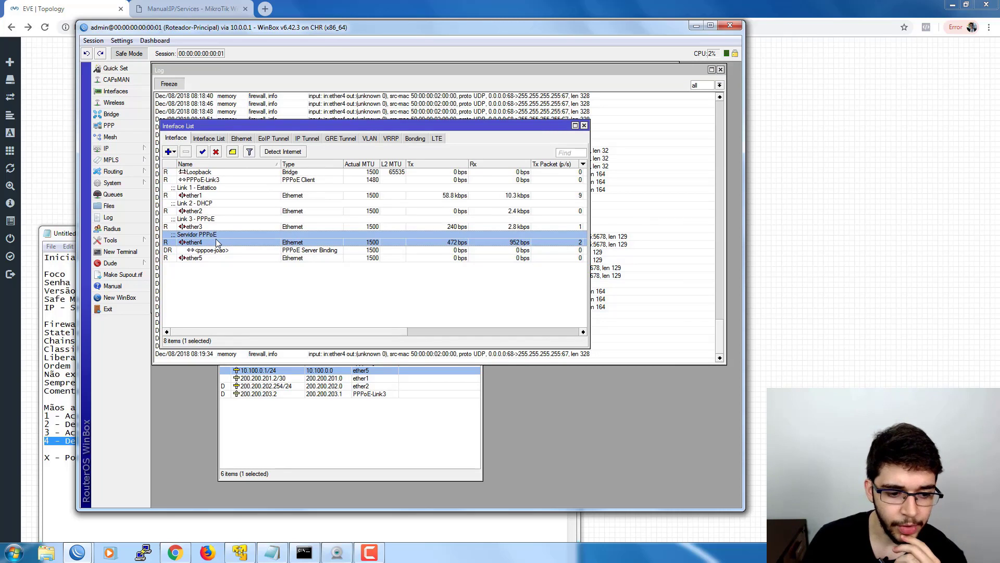
pyautogui.moveTo(325, 33); pyautogui.dragTo(385, 261)
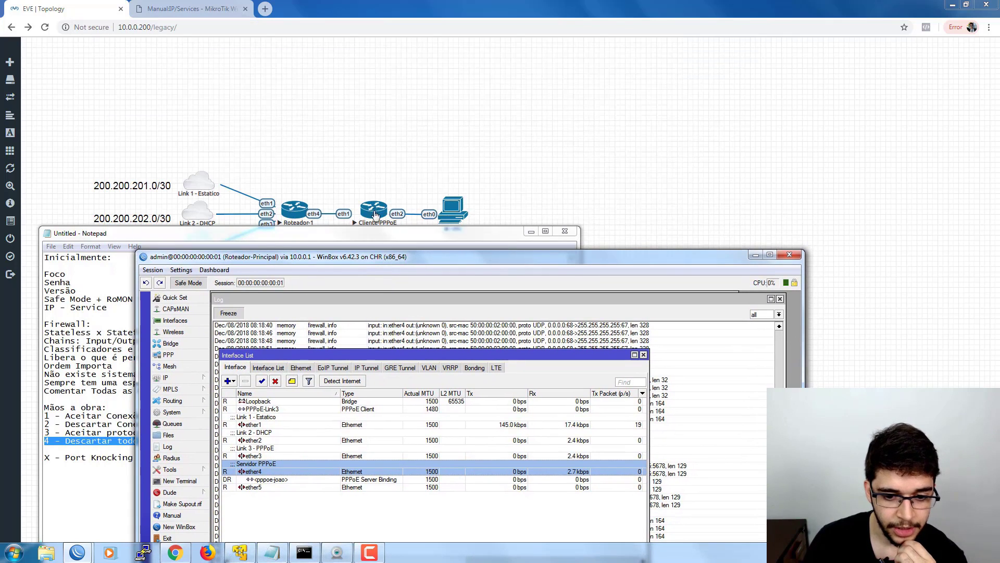
pyautogui.moveTo(374, 256); pyautogui.dragTo(382, 99)
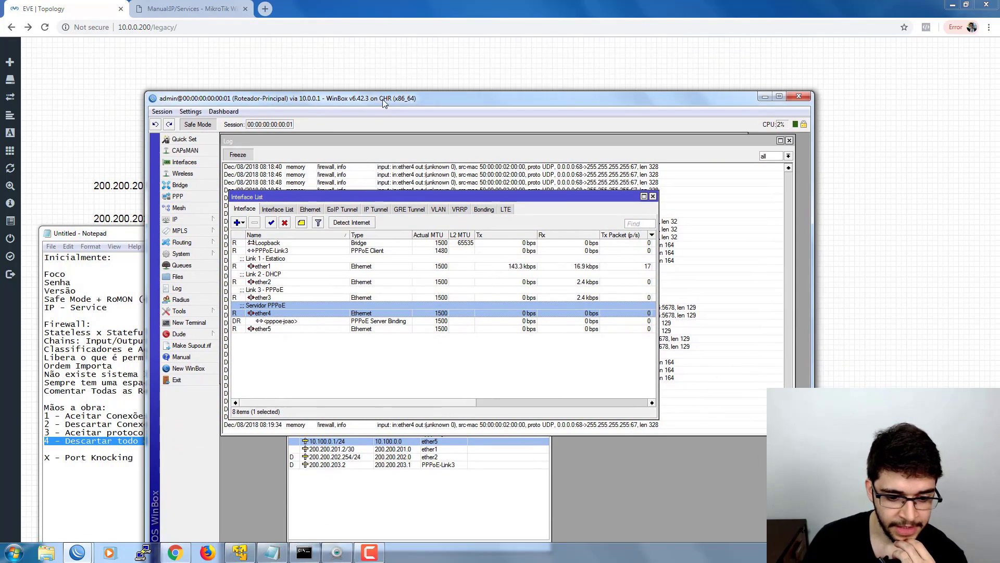
# Switch to the WinBox login window and connect to RoMON through agent 10.0.0.1 as admin, entering the account password
pyautogui.moveTo(78, 552)
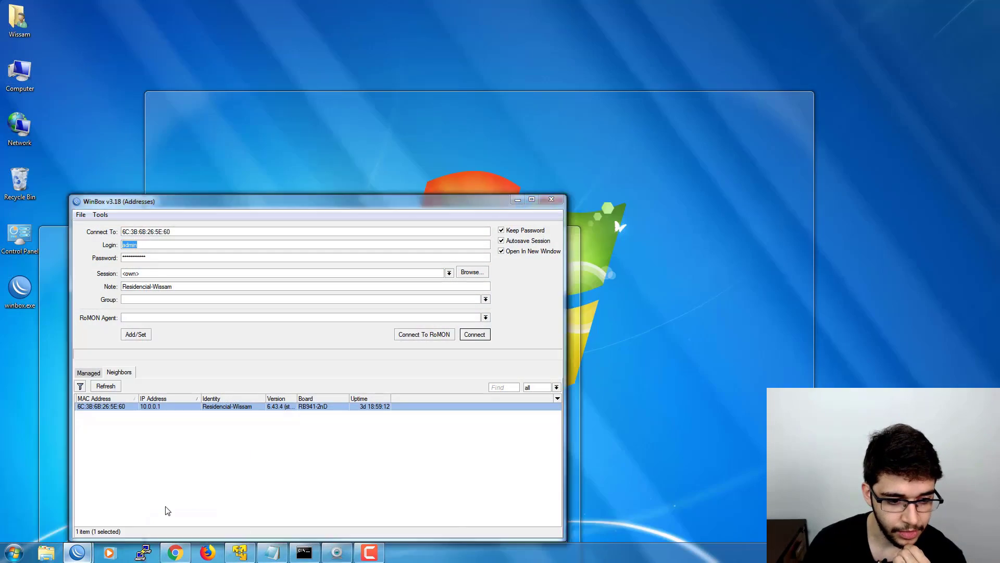
pyautogui.click(165, 509)
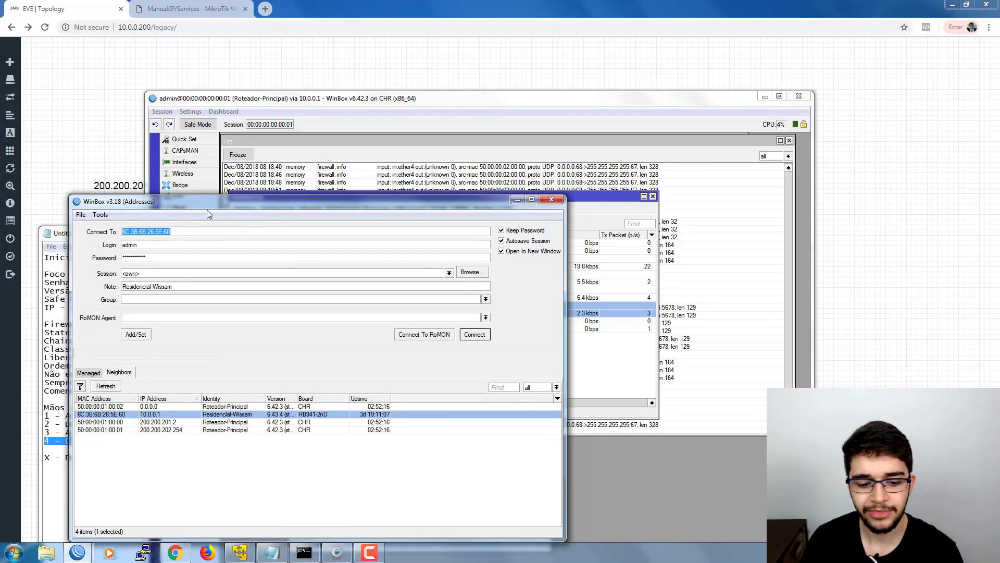
pyautogui.moveTo(206, 203); pyautogui.dragTo(209, 261)
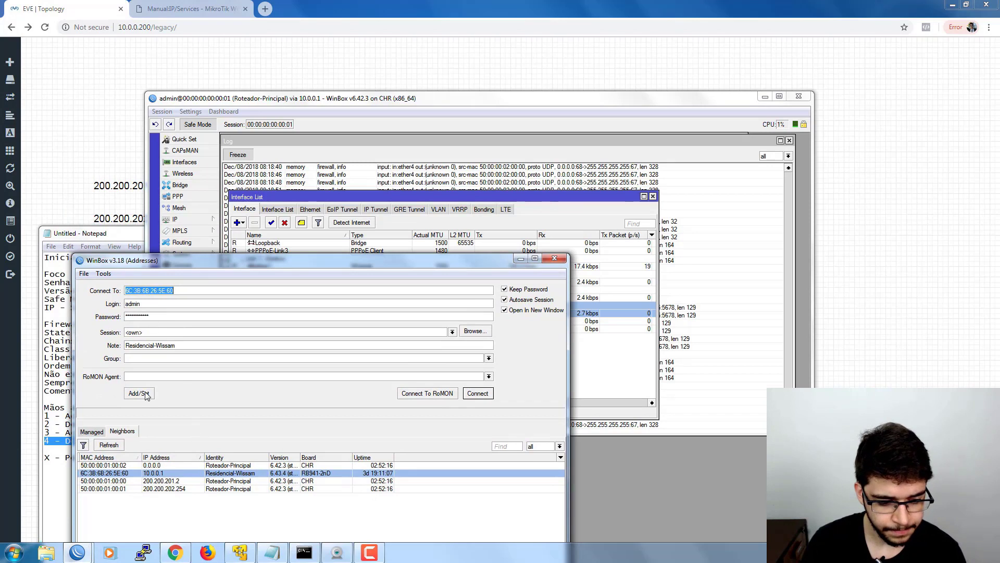
pyautogui.write('10.0.0.1')
pyautogui.press('Tab')
pyautogui.write('******')
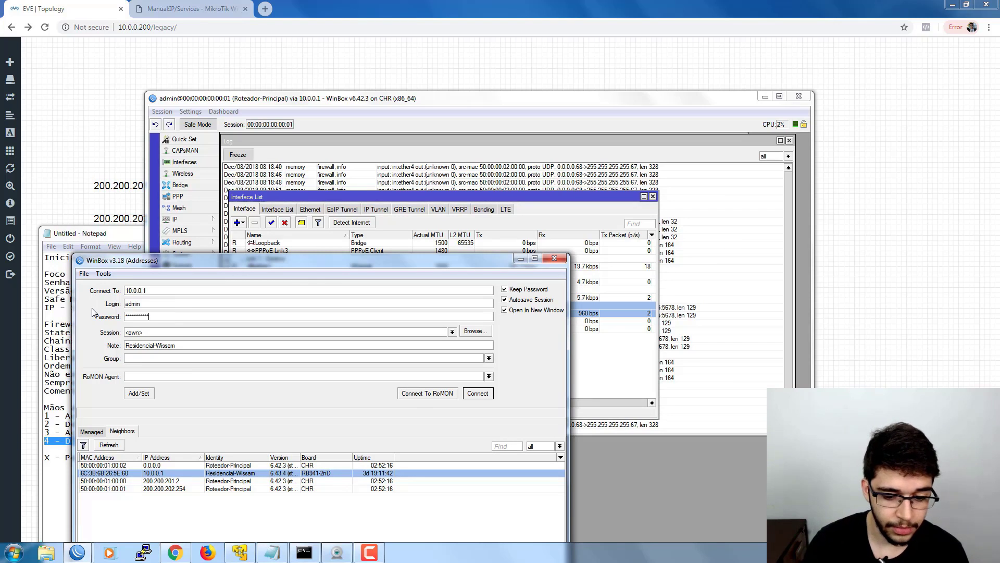
pyautogui.click(417, 394)
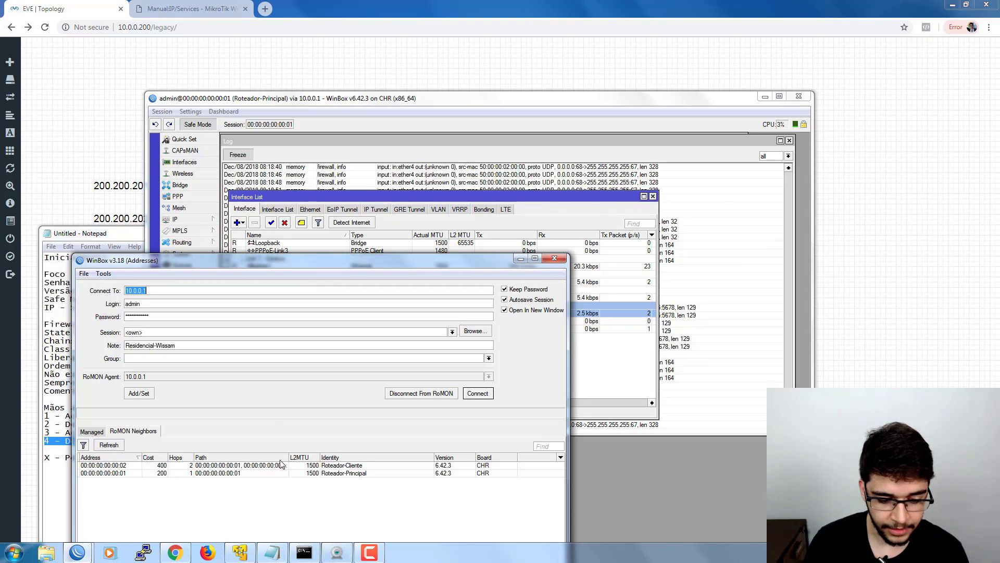
# Open a session on the RoMON neighbor Roteador-Cliente and arrange its window beside the Roteador-Principal session
pyautogui.click(214, 466)
pyautogui.click(478, 393)
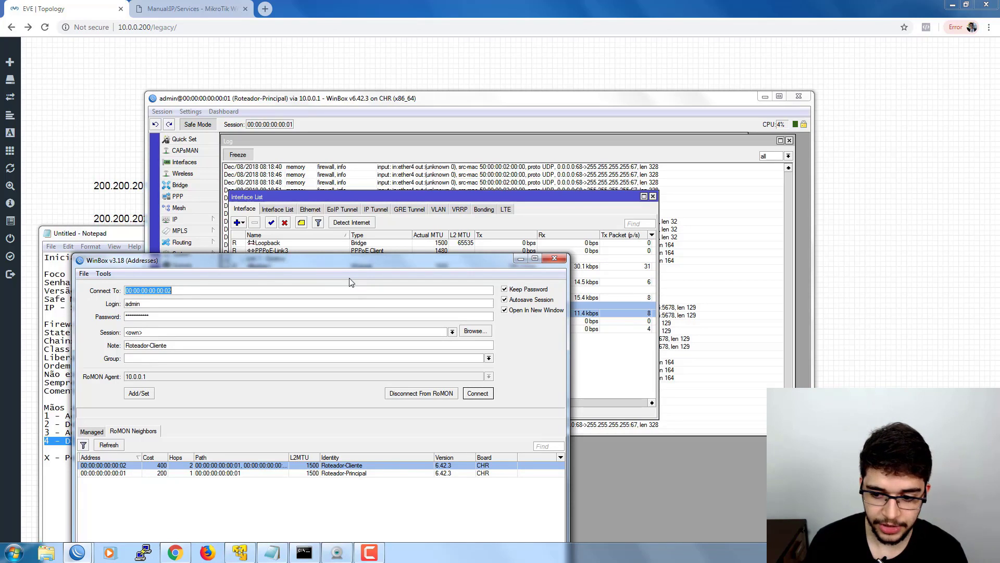
pyautogui.press('Return')
pyautogui.moveTo(453, 104); pyautogui.dragTo(518, 55)
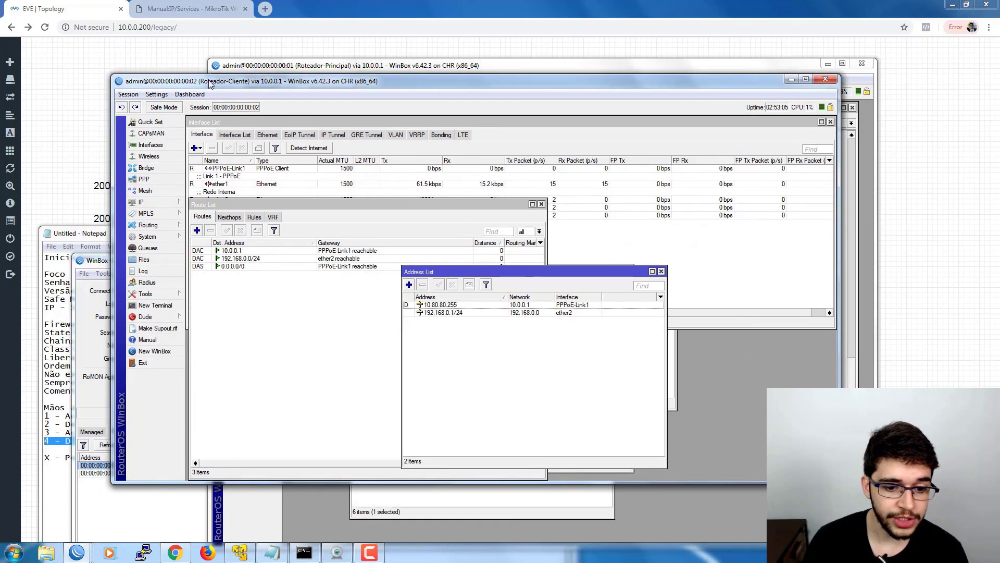
# Open the DHCP client list on Roteador-Cliente and select the ether1 entry
pyautogui.click(272, 176)
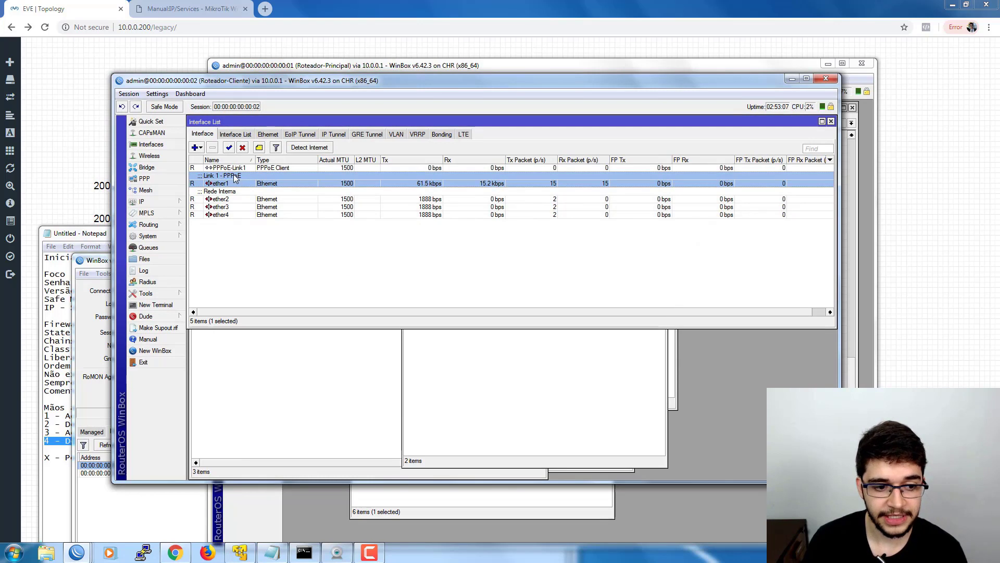
pyautogui.click(165, 202)
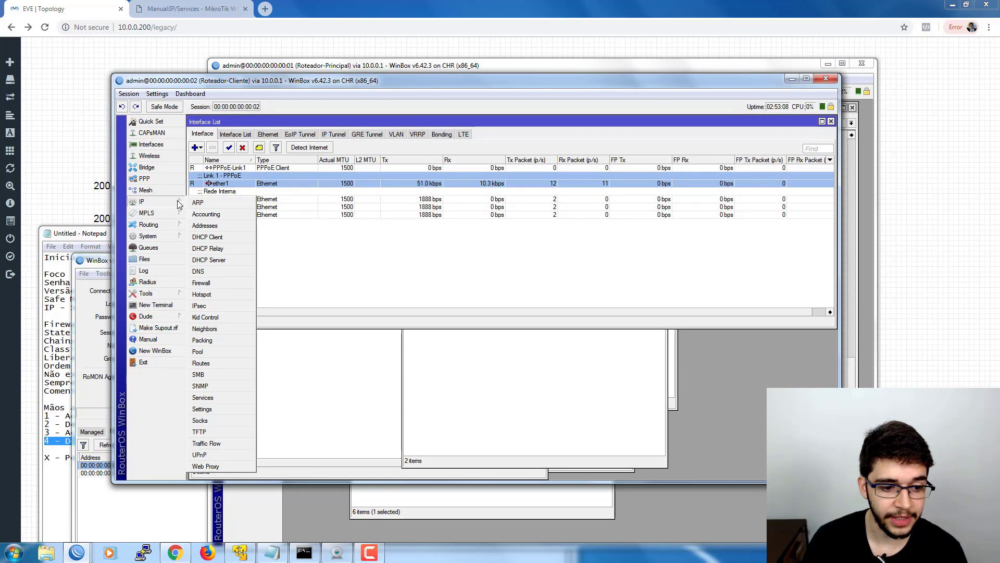
pyautogui.click(229, 242)
pyautogui.click(432, 262)
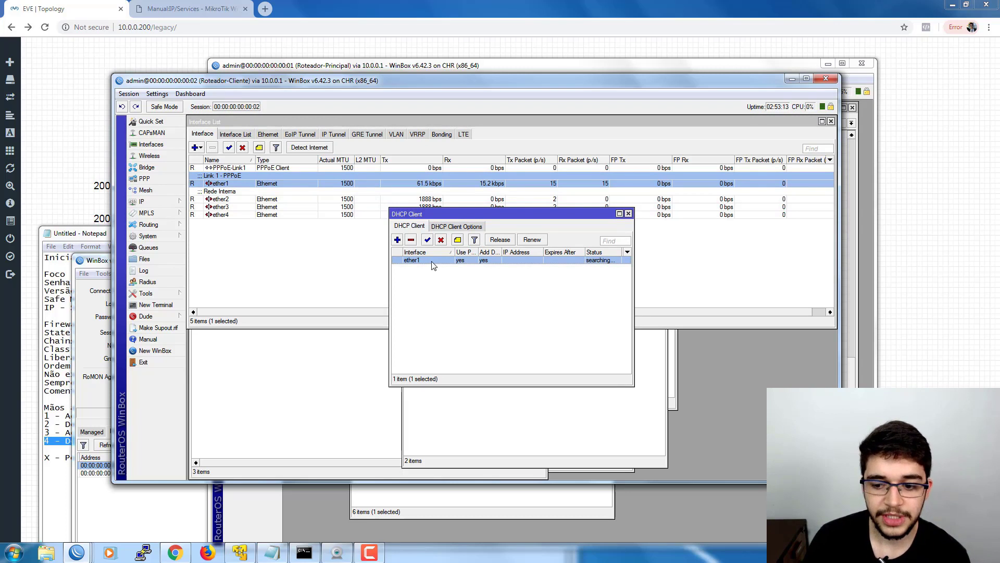
# Examine the ether4 UDP entries for ports 68 to 67 in the Roteador-Principal log
pyautogui.moveTo(407, 90); pyautogui.dragTo(340, 113)
pyautogui.click(396, 65)
pyautogui.moveTo(396, 65); pyautogui.dragTo(410, 58)
pyautogui.click(762, 311)
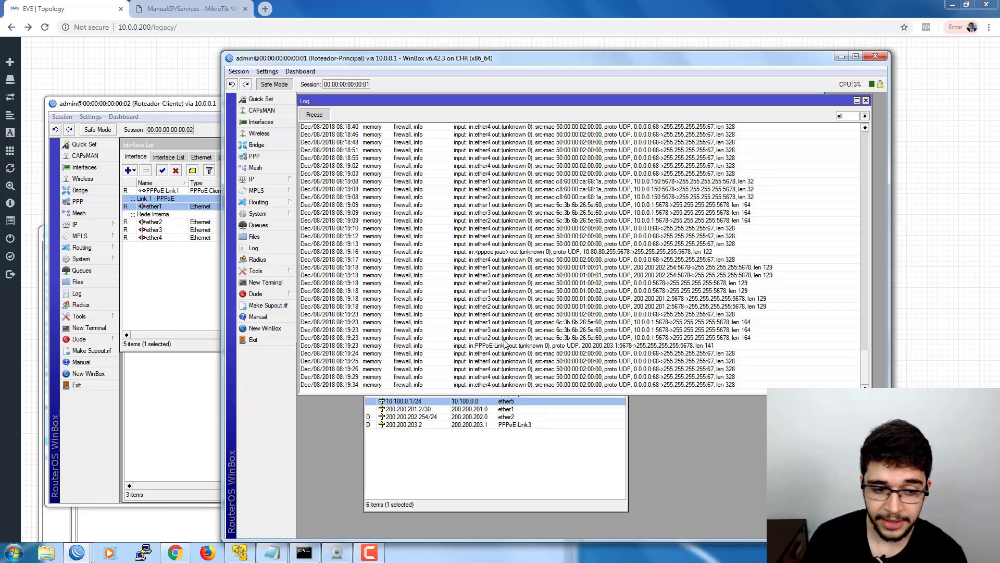
# Remove the ether1 DHCP client from Roteador-Cliente and return to the Roteador-Principal log
pyautogui.moveTo(176, 106); pyautogui.dragTo(200, 104)
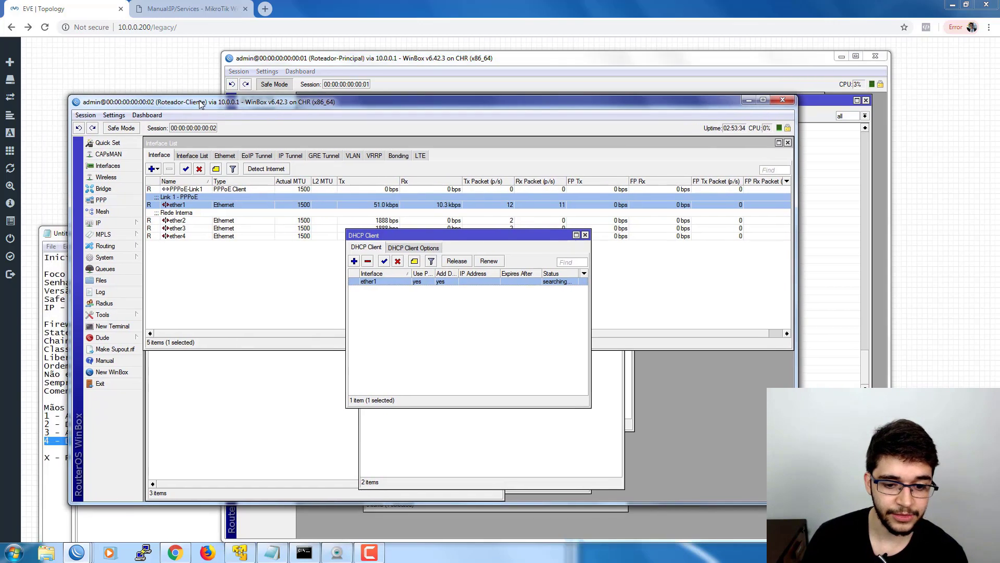
pyautogui.moveTo(384, 235); pyautogui.dragTo(350, 251)
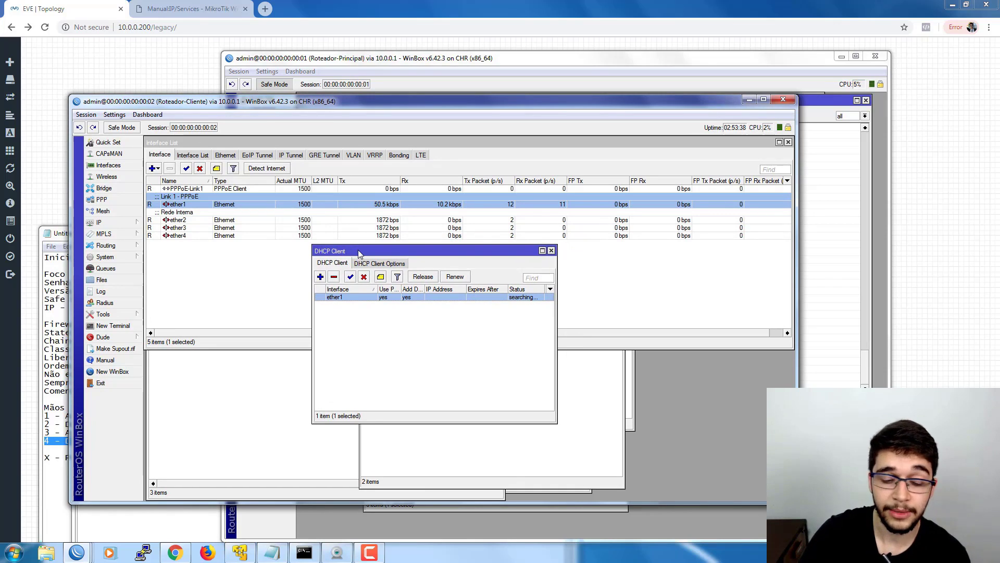
pyautogui.click(334, 276)
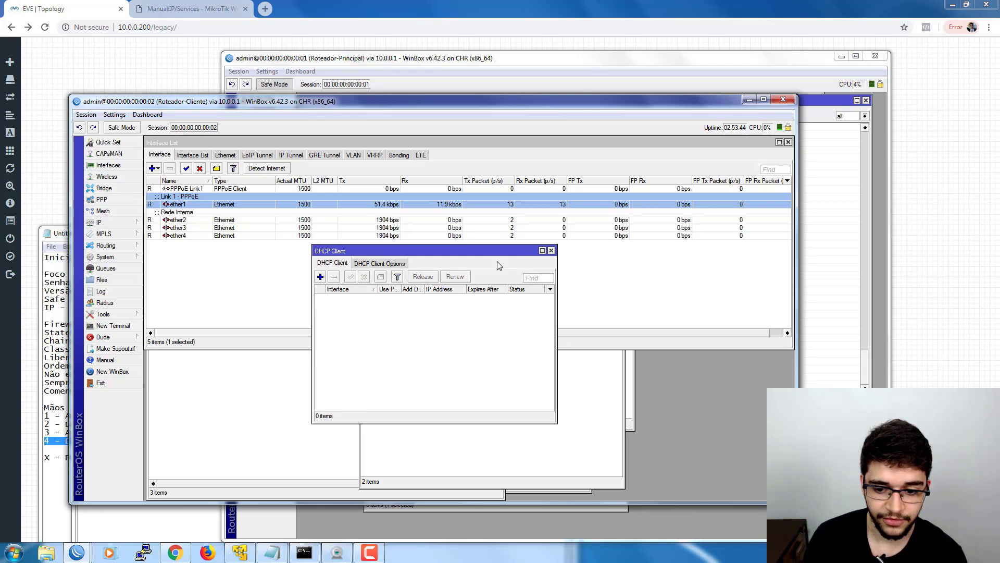
pyautogui.click(551, 250)
pyautogui.moveTo(406, 104); pyautogui.dragTo(441, 251)
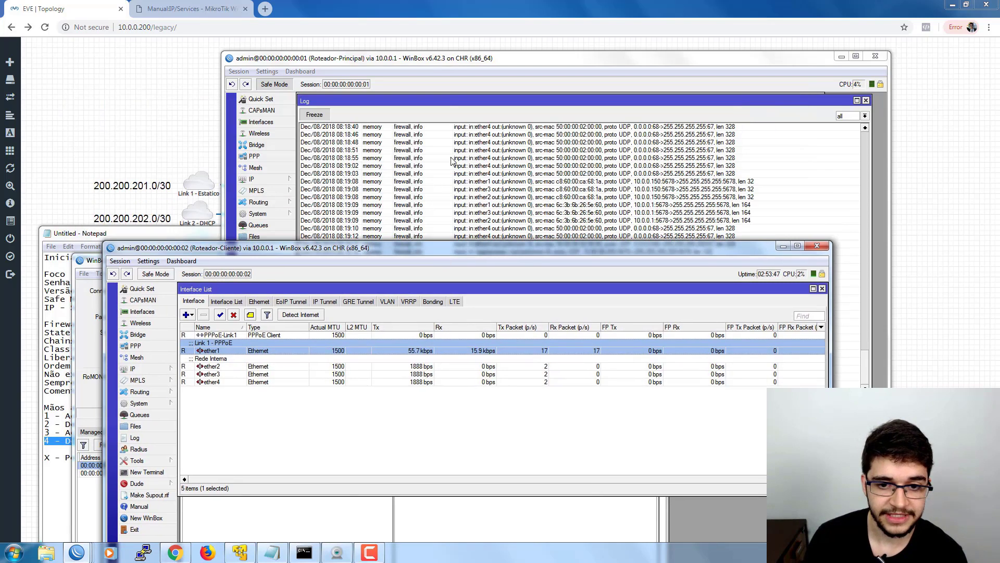
pyautogui.moveTo(458, 61); pyautogui.dragTo(431, 53)
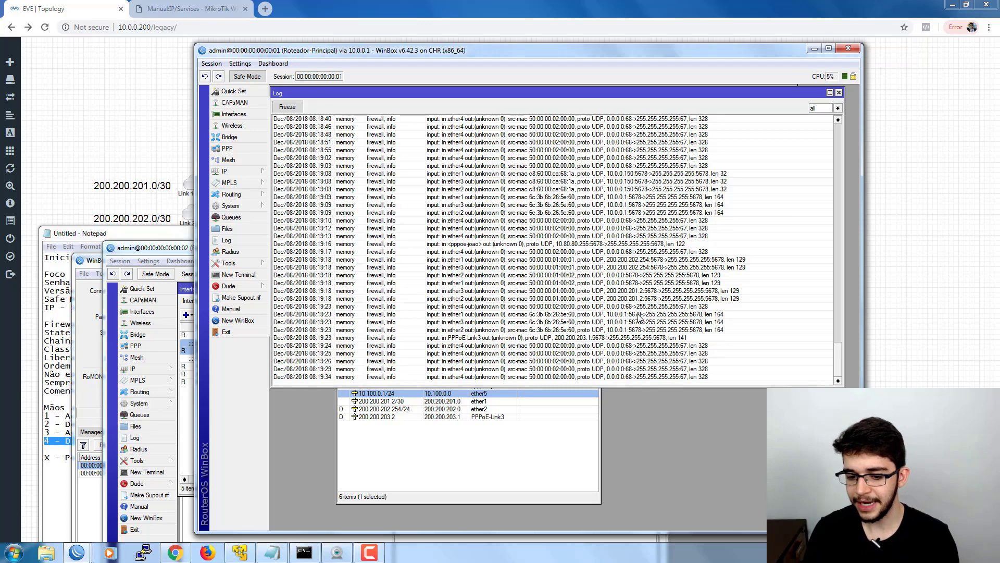
# Open the firewall filter rules on Roteador-Principal and select the Aceita MNDP rule for UDP port 5678
pyautogui.click(231, 172)
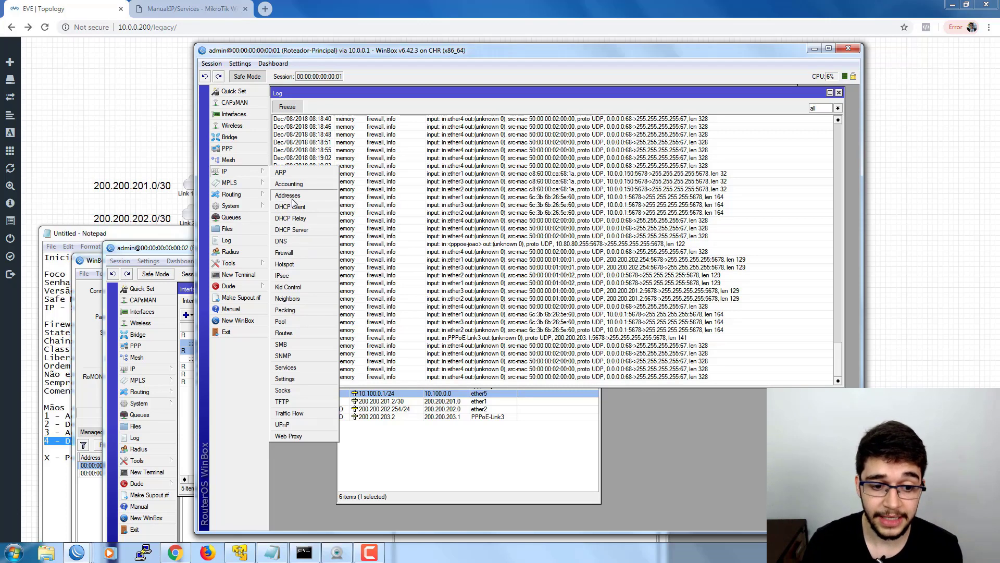
pyautogui.click(297, 258)
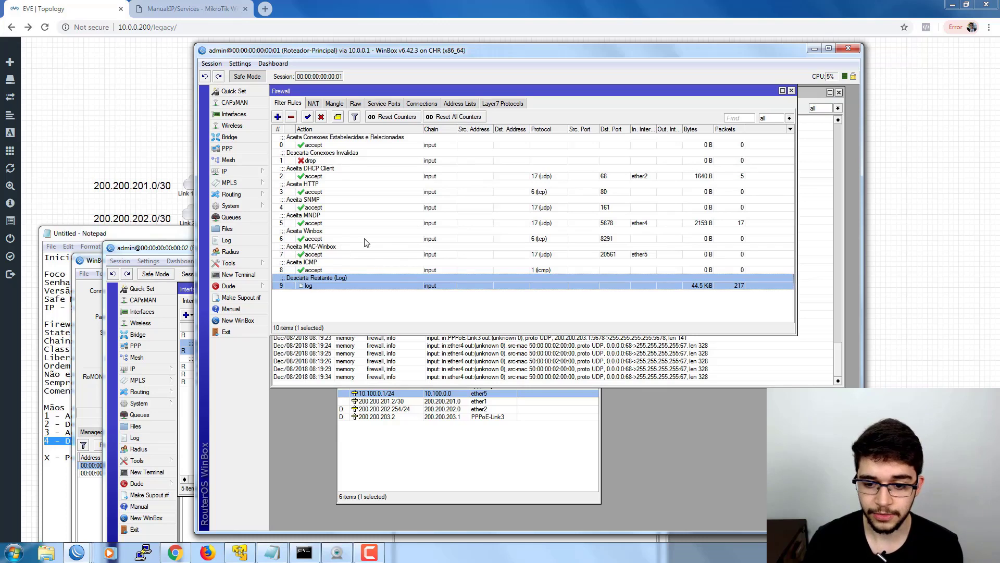
pyautogui.click(576, 225)
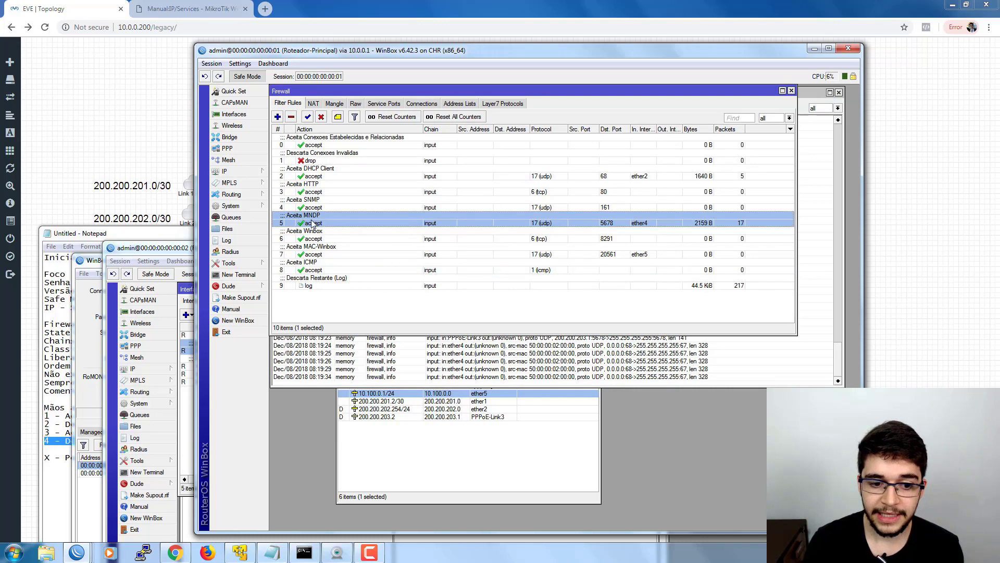
# Check the discovered devices on ether1, ether2 and ether3 in the Roteador-Principal neighbor list, and close the list
pyautogui.click(246, 172)
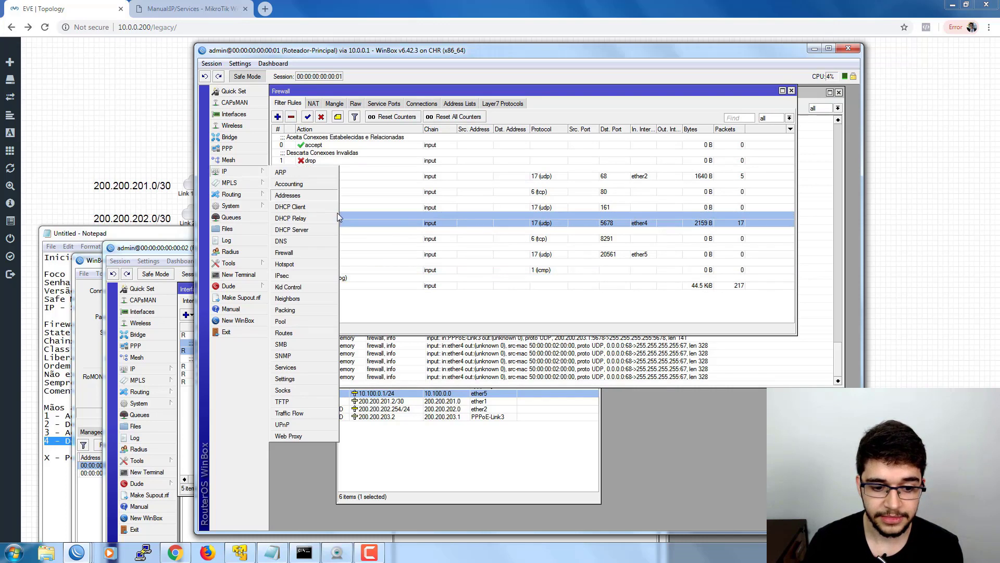
pyautogui.click(307, 299)
pyautogui.click(317, 340)
pyautogui.click(315, 366)
pyautogui.click(316, 386)
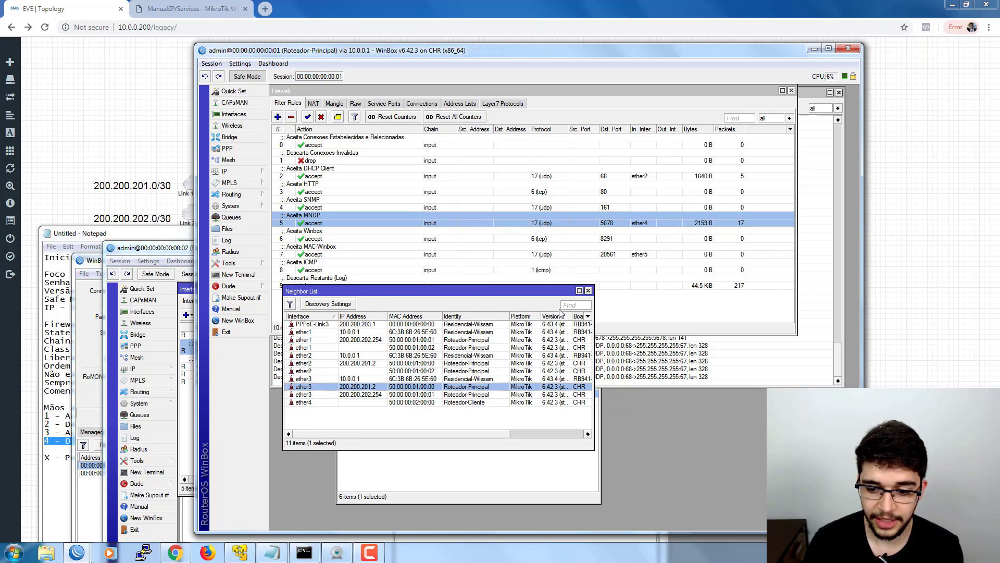
pyautogui.click(589, 291)
# Select the Descarta Restante (Log) rule, move the firewall window down to uncover the log, and resume the frozen log's live updates
pyautogui.click(380, 284)
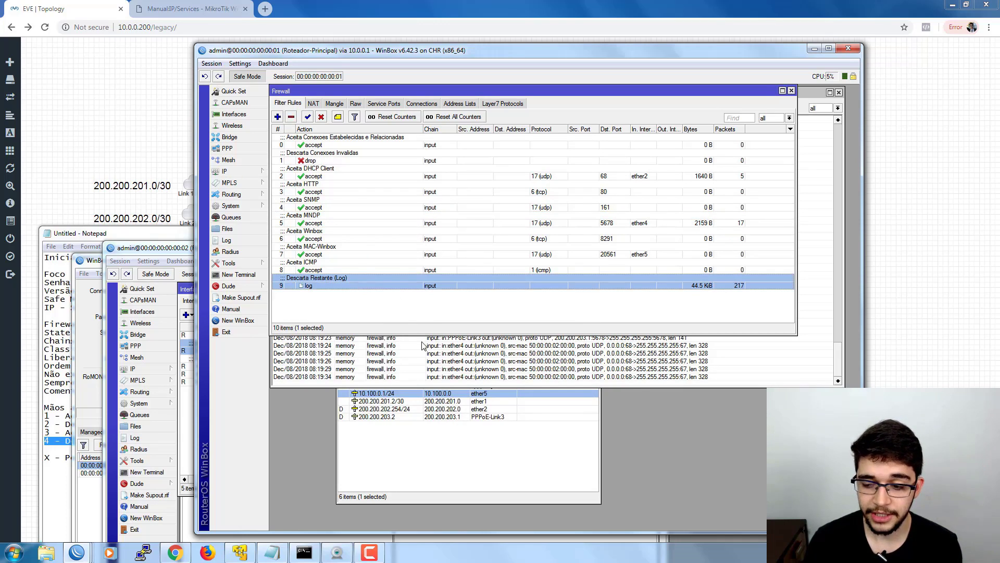
pyautogui.moveTo(454, 91); pyautogui.dragTo(461, 281)
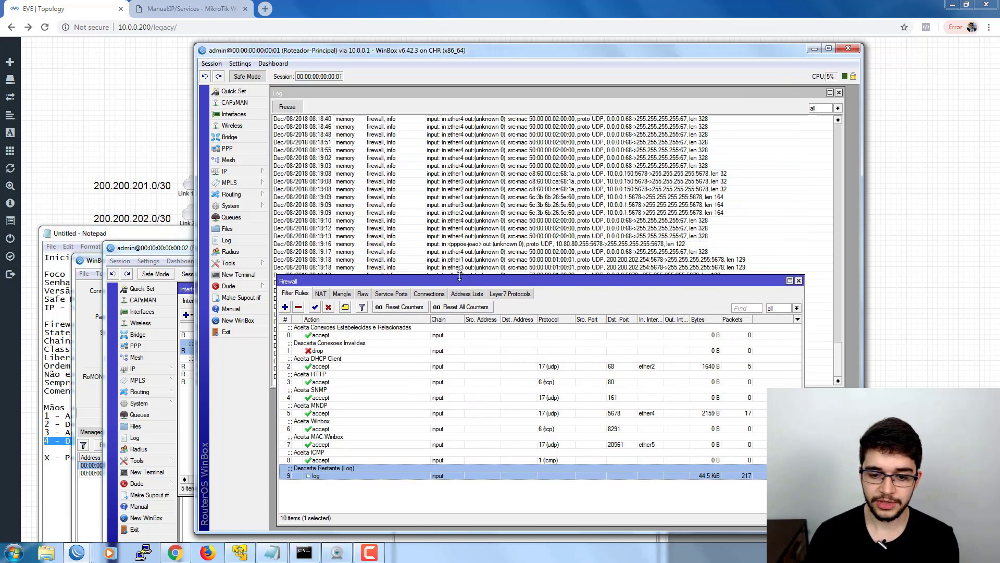
pyautogui.click(490, 203)
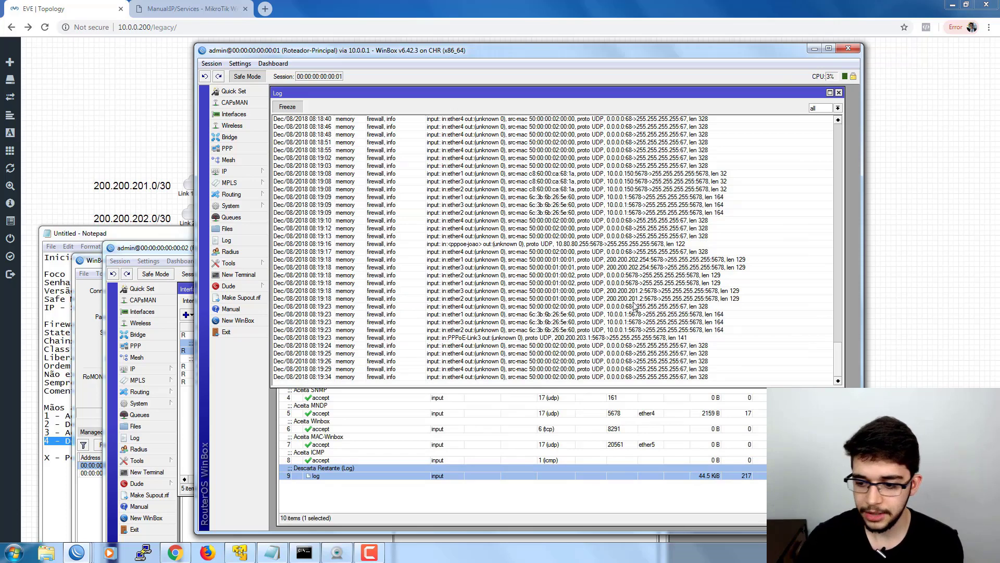
pyautogui.click(298, 107)
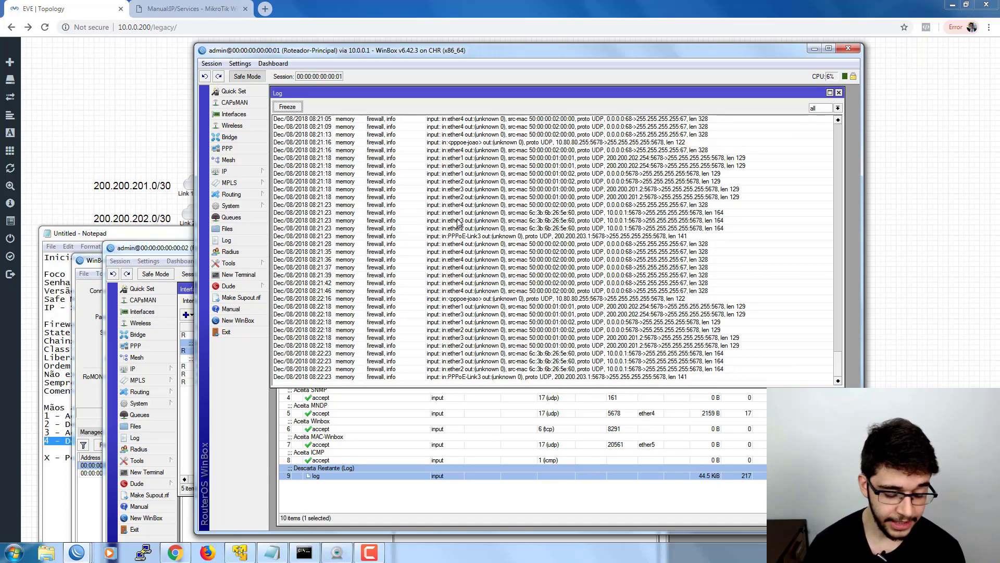